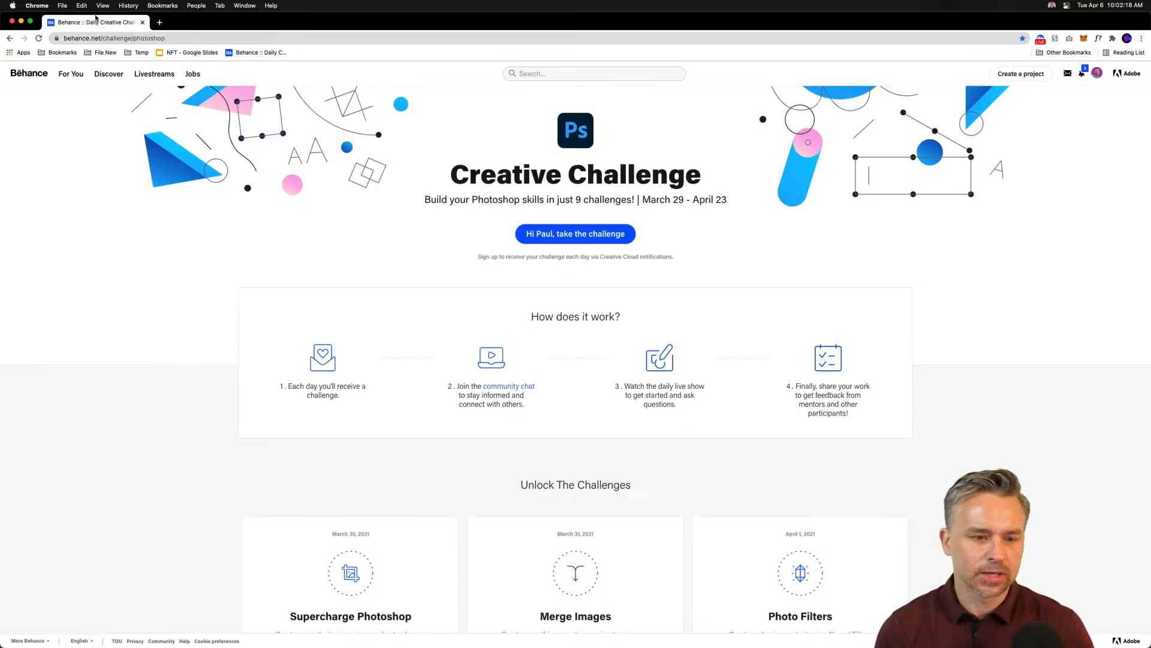
Step: Examine the April 6, 2021 Shapes & Text challenge and its description on the Photoshop Creative Challenge page
click(190, 38)
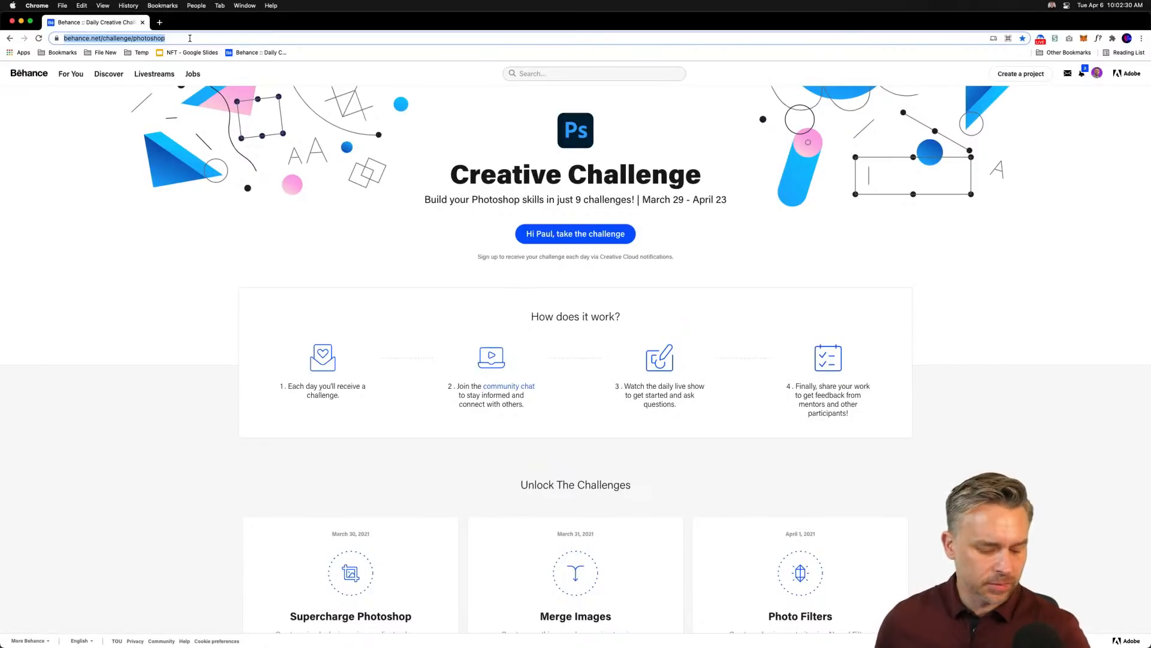
scroll(372, 157, down, 10)
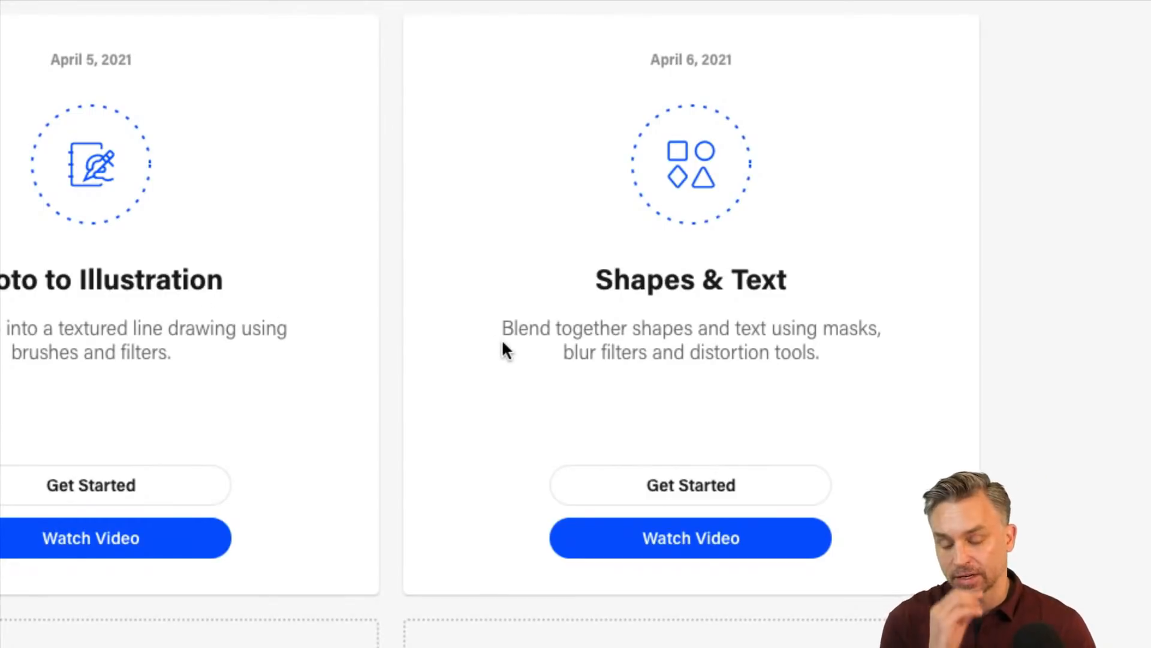
drag(504, 327, 833, 362)
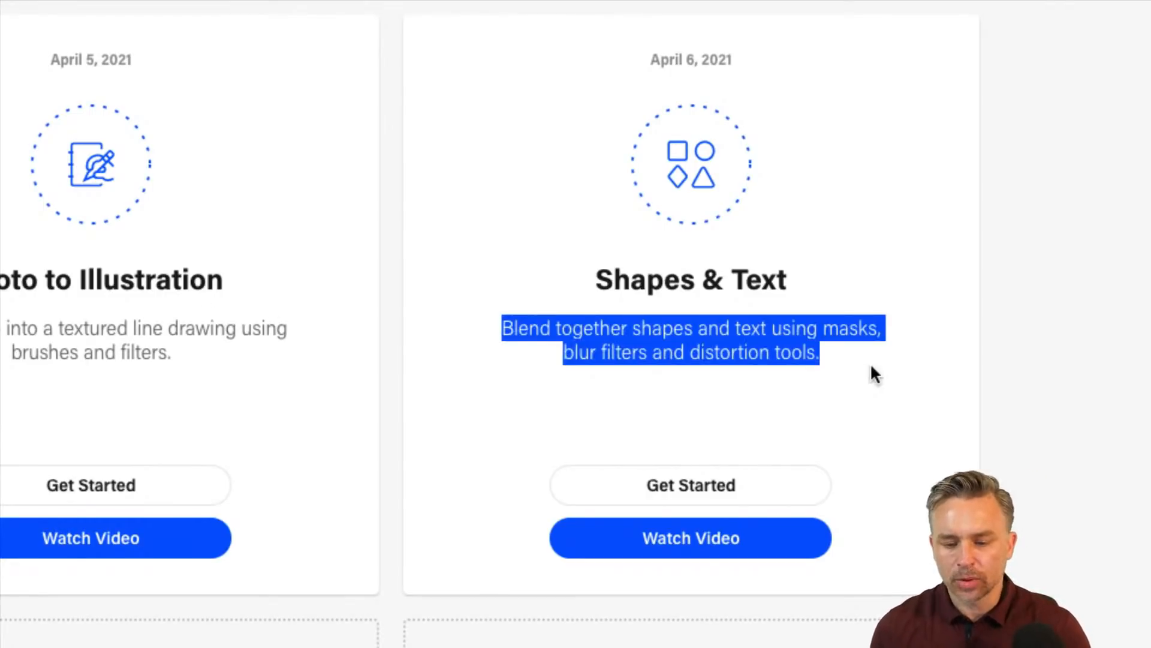
click(693, 338)
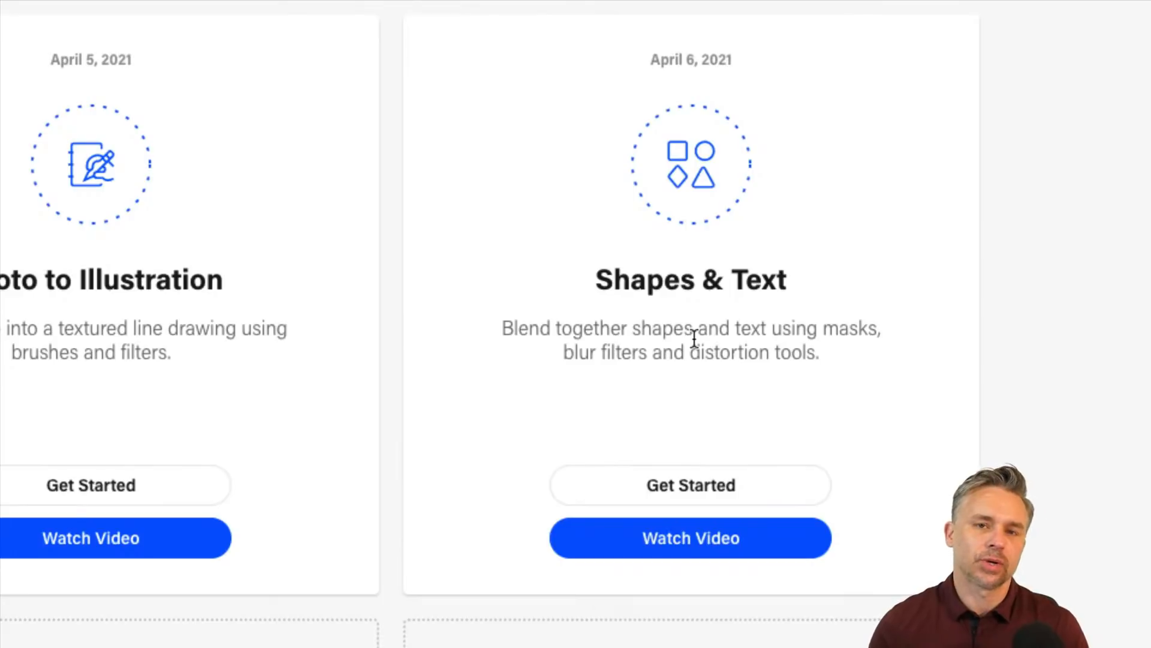
Step: Open the Shapes & Text challenge's starter files, check the options for the ShapesText PSD, and minimise the browser
click(618, 495)
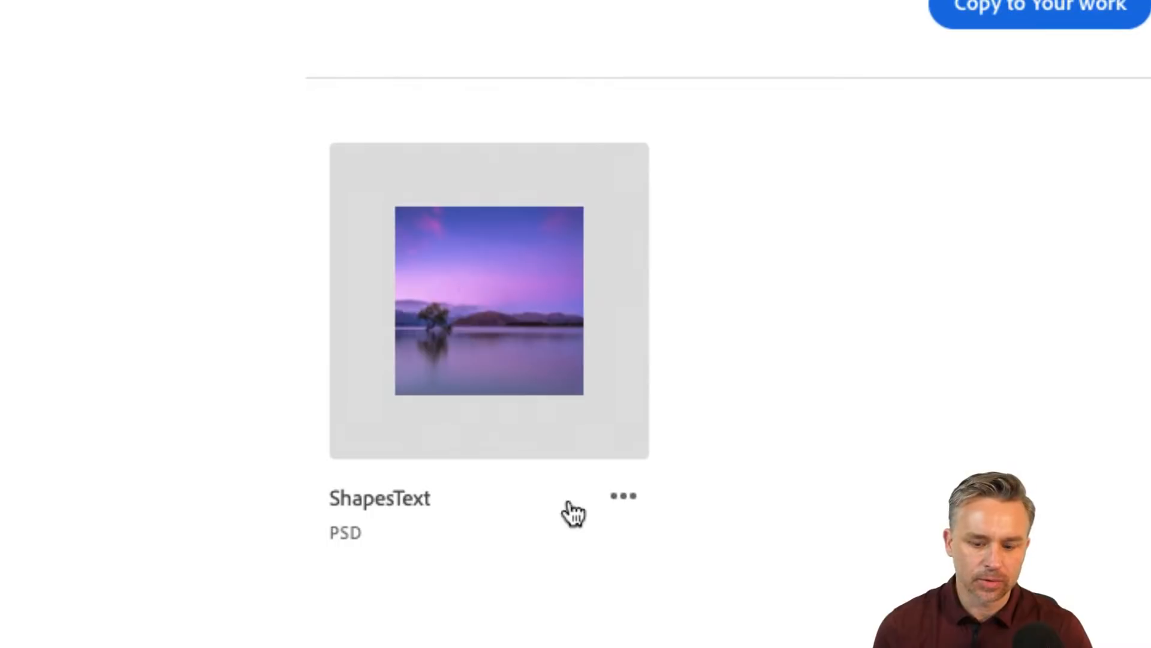
click(624, 497)
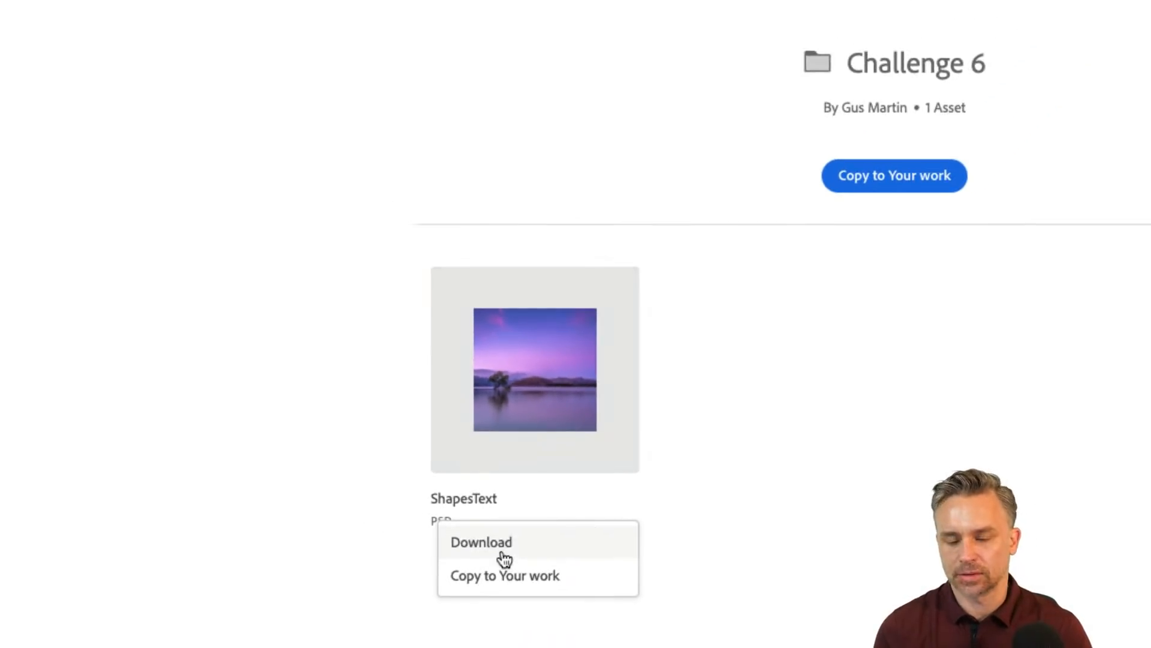
click(80, 301)
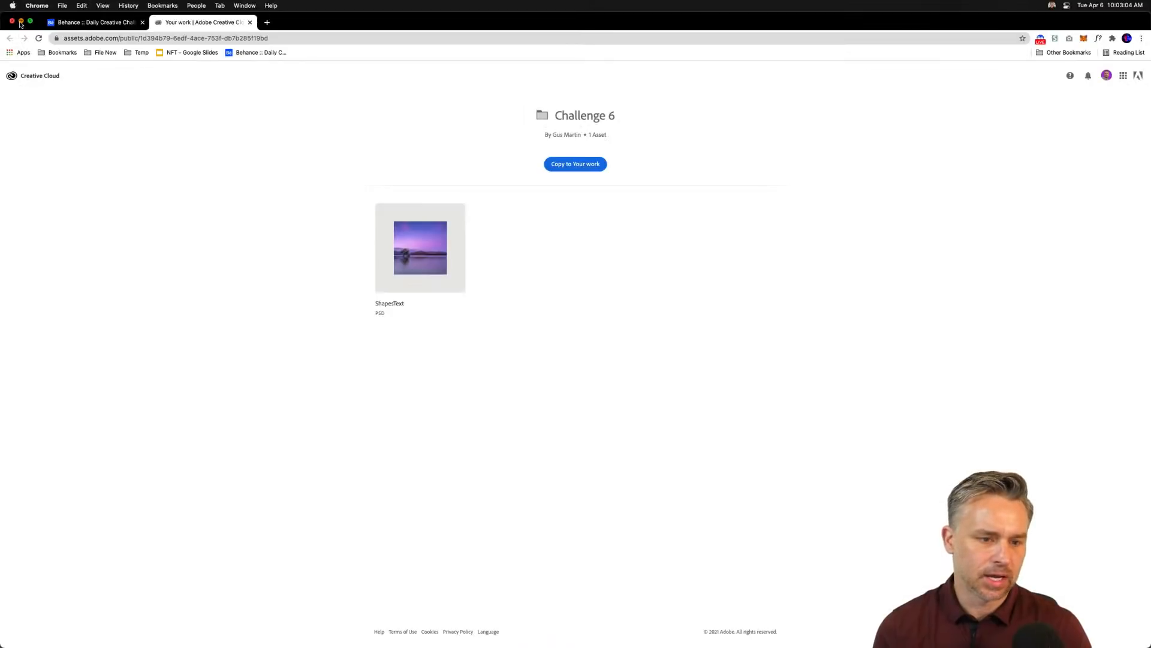
click(21, 21)
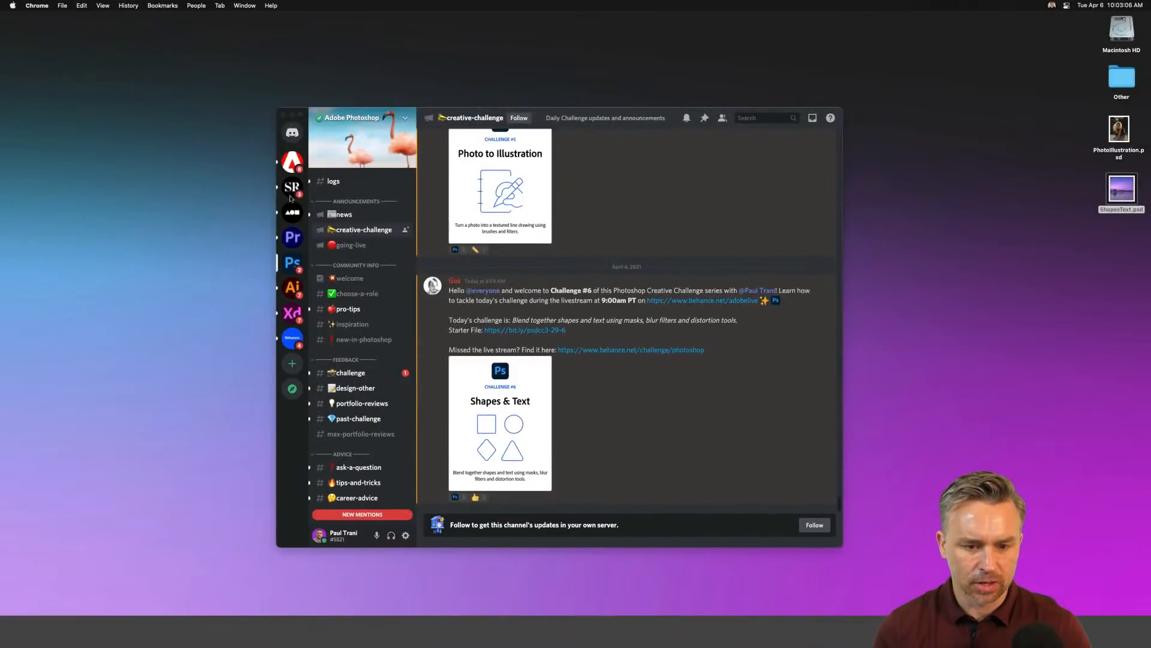
Step: Examine the Challenge #6 announcement in the Adobe Photoshop server's creative-challenge channel and minimise Discord
click(295, 271)
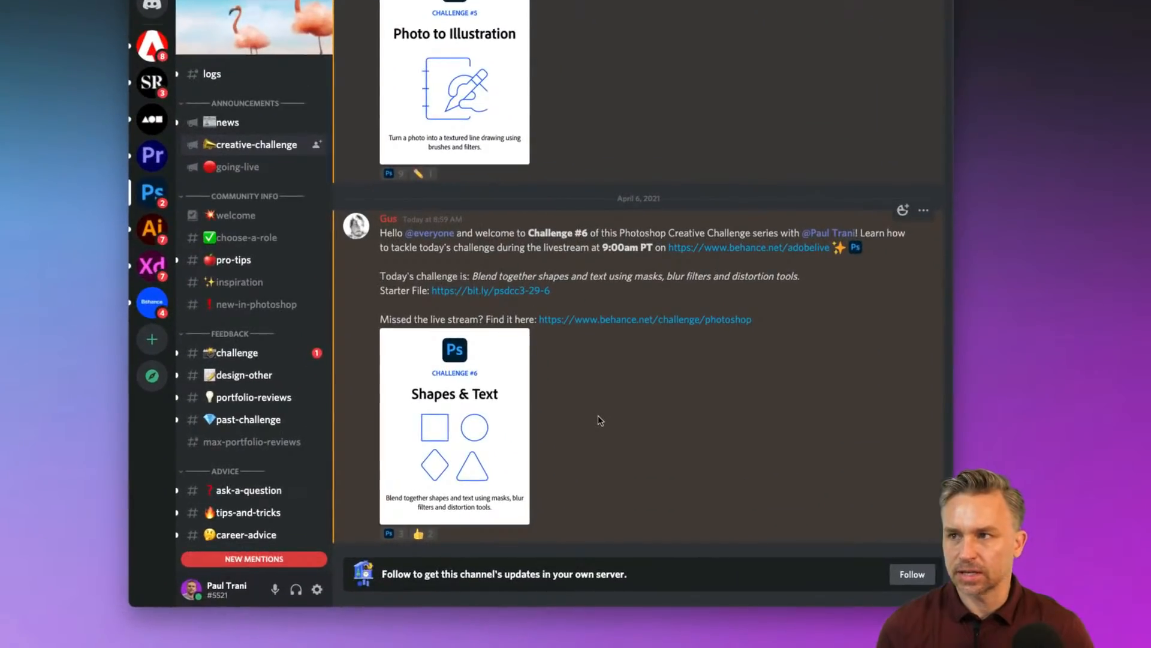
scroll(445, 214, up, 1)
scroll(445, 215, up, 3)
click(292, 114)
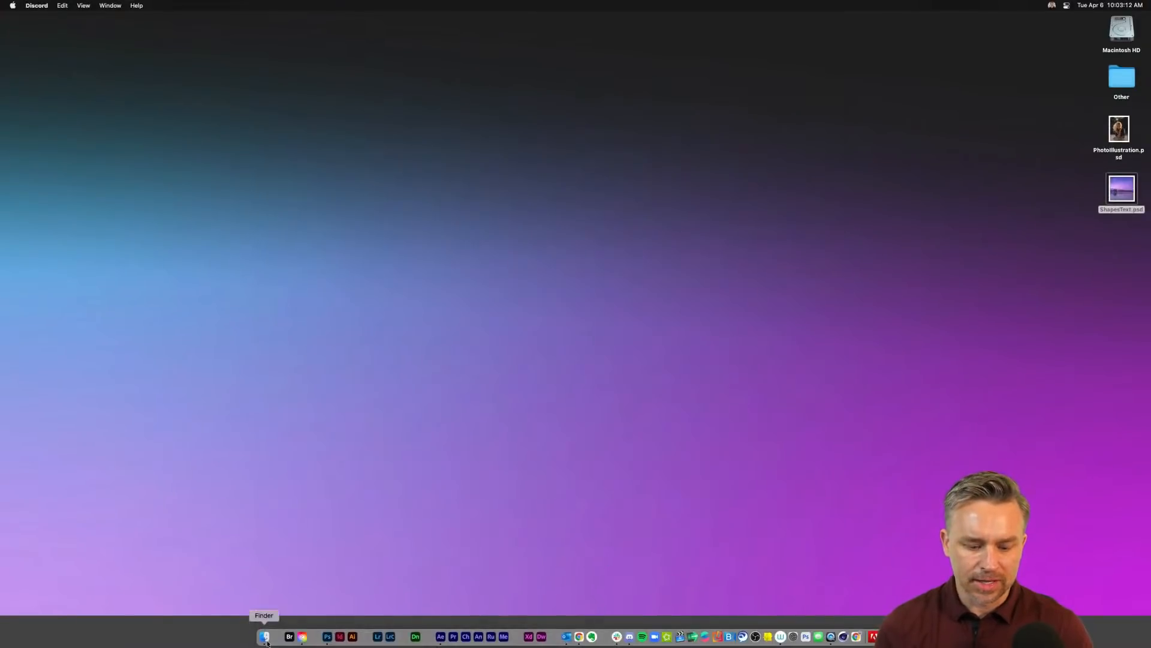
Step: Switch to Photoshop and fit the ShapesText.psd image to the window
click(327, 637)
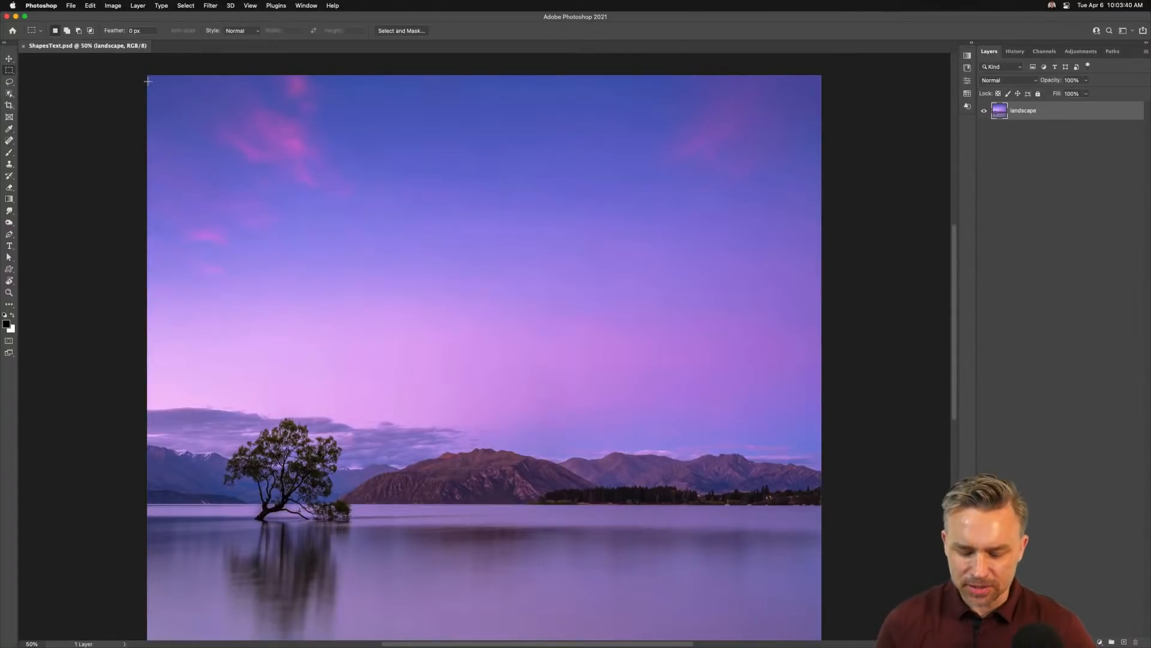
key(super+0)
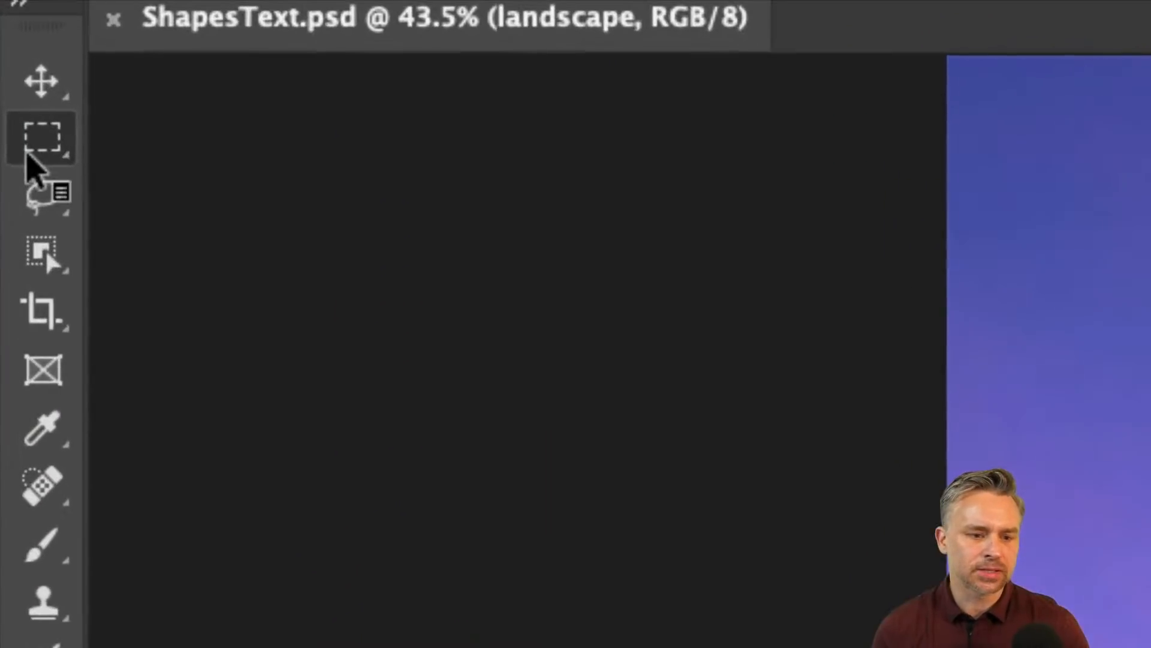
Step: Add a new layer above the landscape and make a circular selection on it with the Elliptical Marquee tool
click(27, 152)
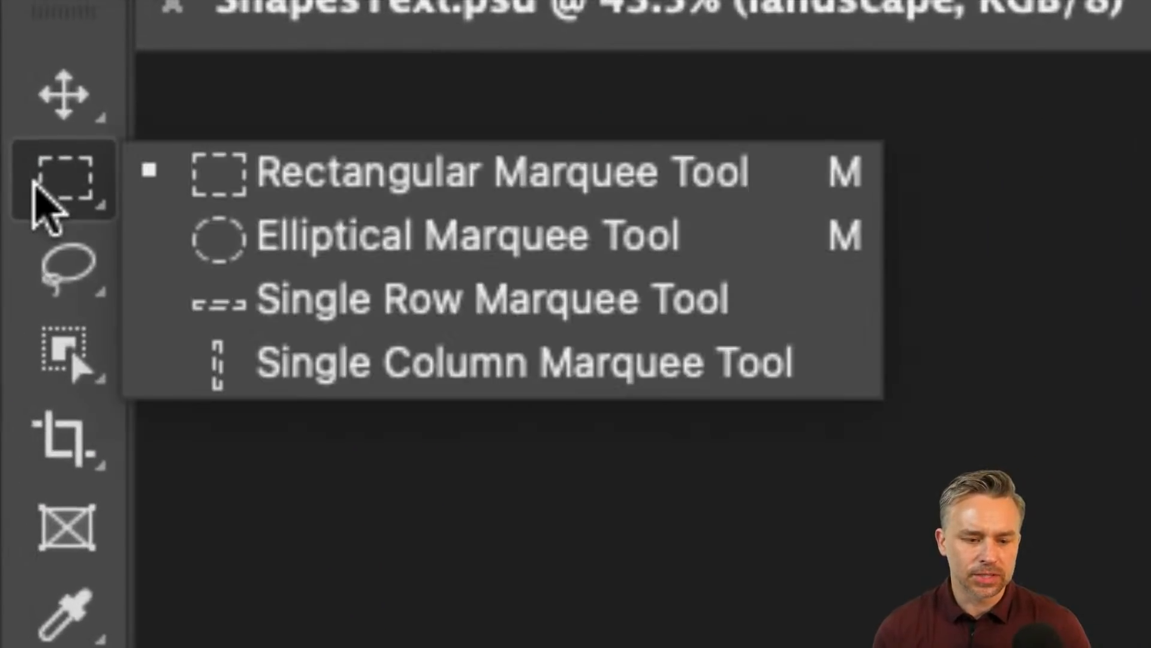
click(294, 233)
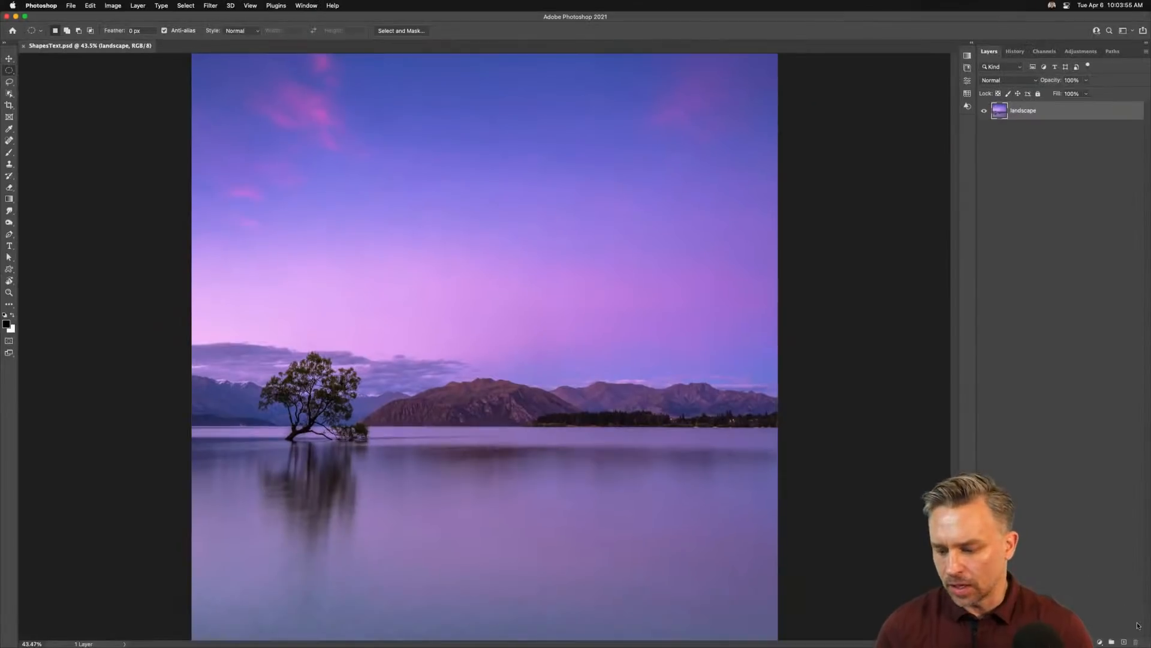
click(1124, 642)
drag(482, 320, 629, 465)
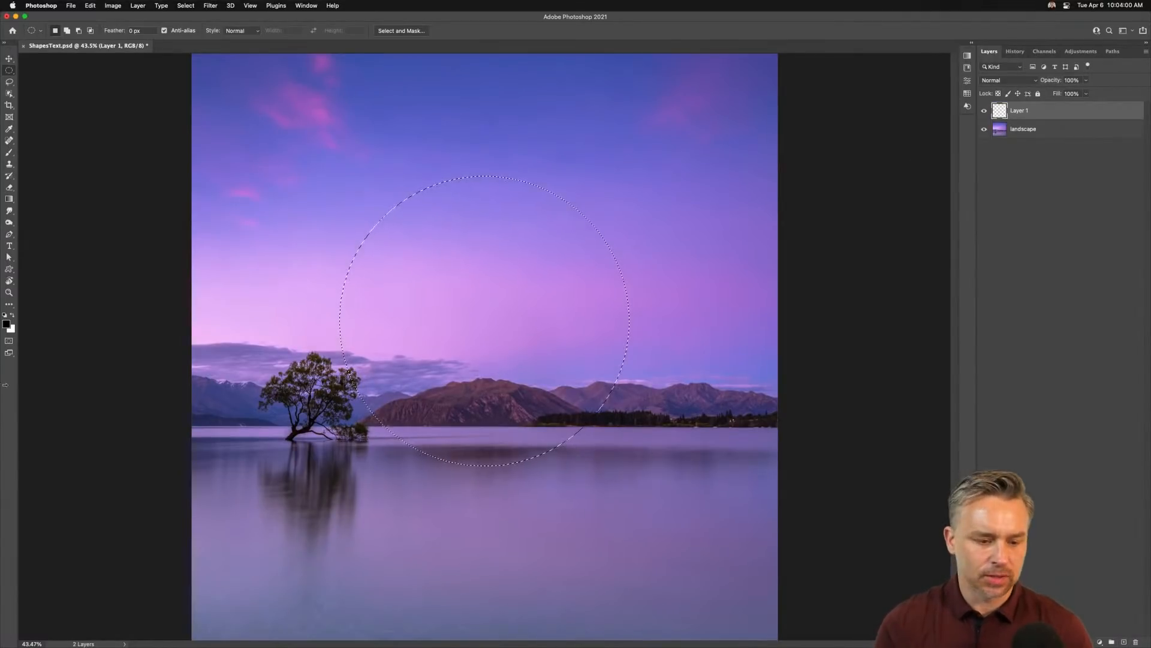
Step: Fill the circular selection with white on the new layer and deselect it
key(x)
key(shift+BackSpace)
key(Return)
key(m)
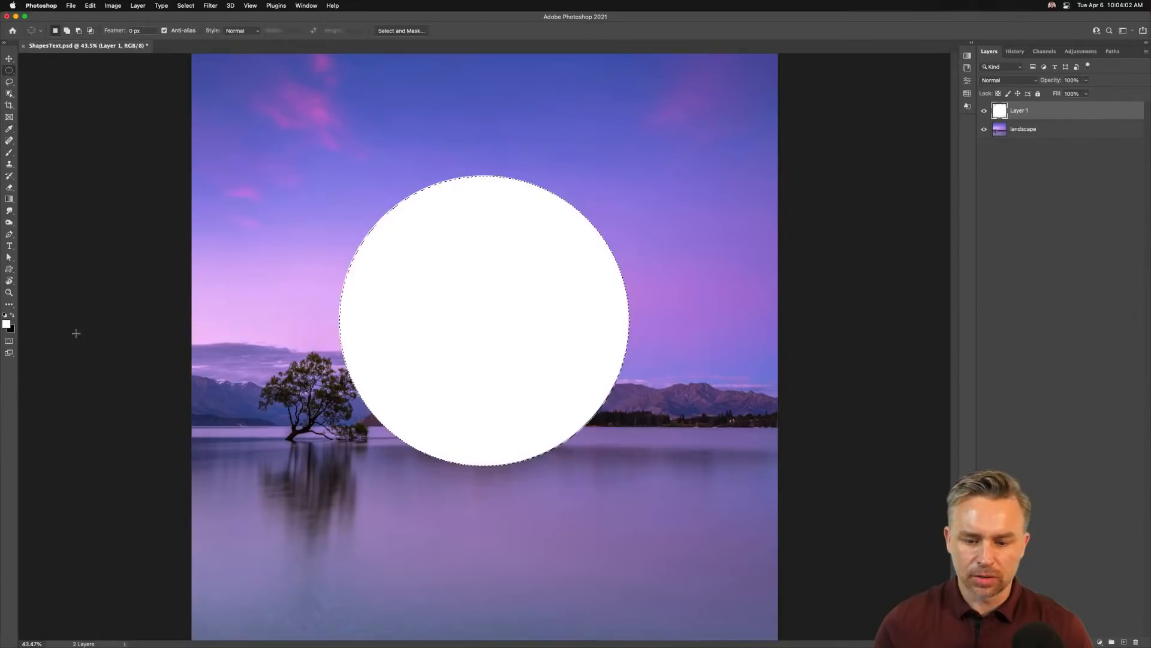
key(ctrl+d)
Step: Scale the white pixel circle beyond the canvas, place it toward the image's lower-right corner, and delete its layer
key(ctrl+t)
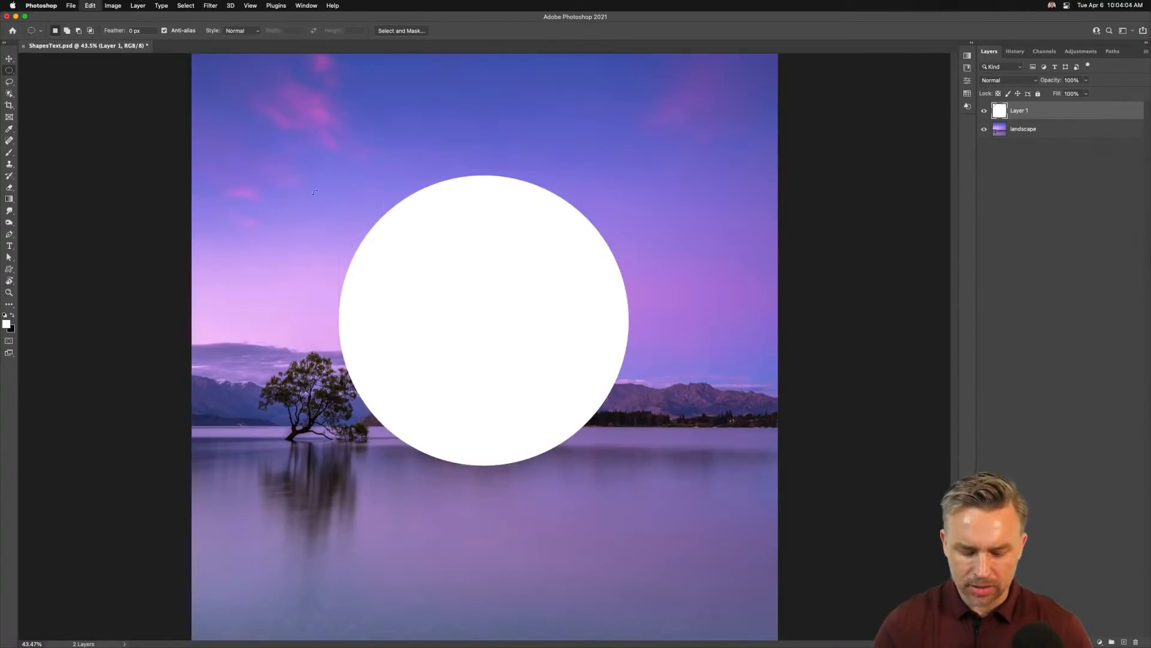
drag(339, 174, 8, 10)
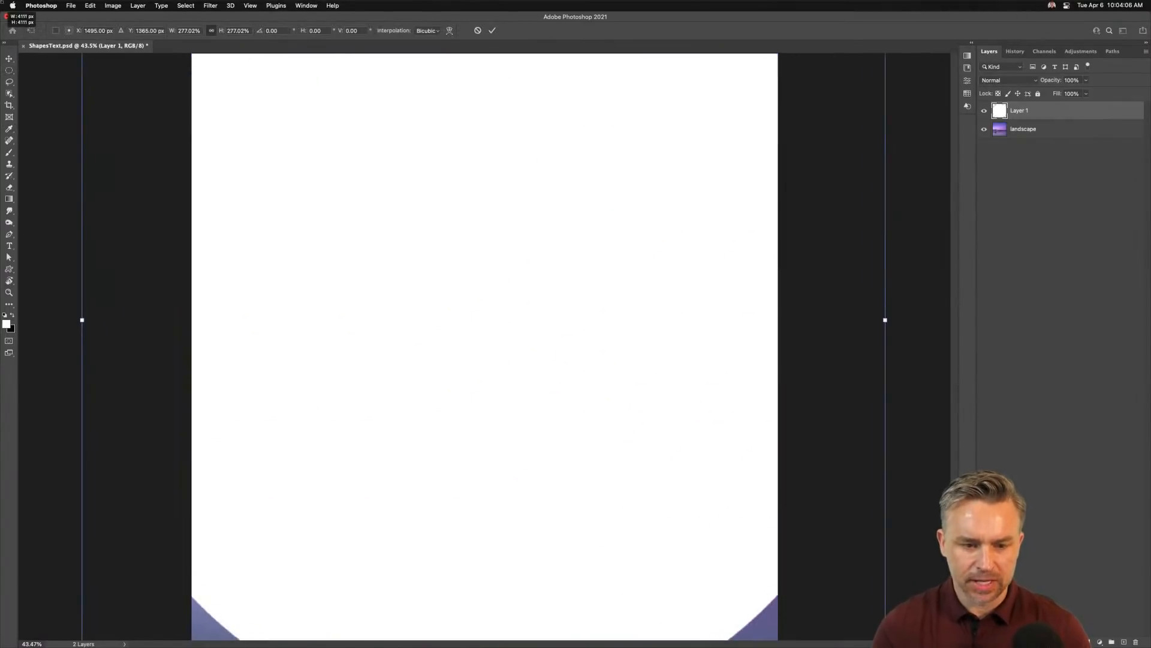
drag(258, 240, 538, 494)
drag(303, 160, 160, 110)
drag(339, 254, 502, 391)
key(Return)
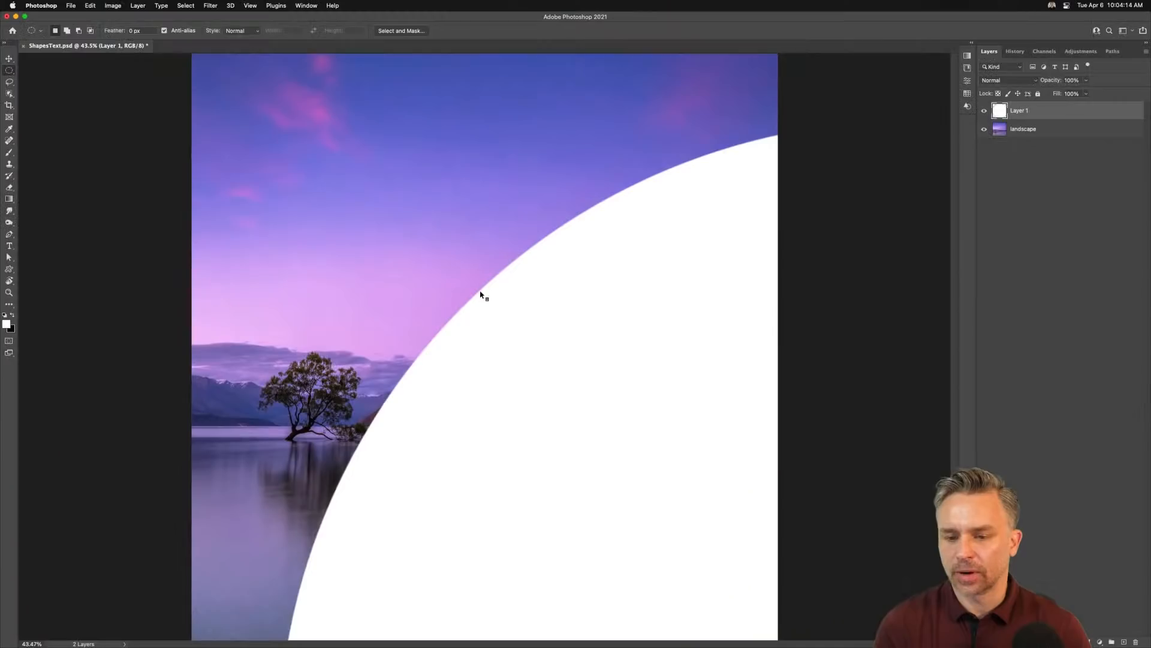
drag(1023, 118, 1136, 642)
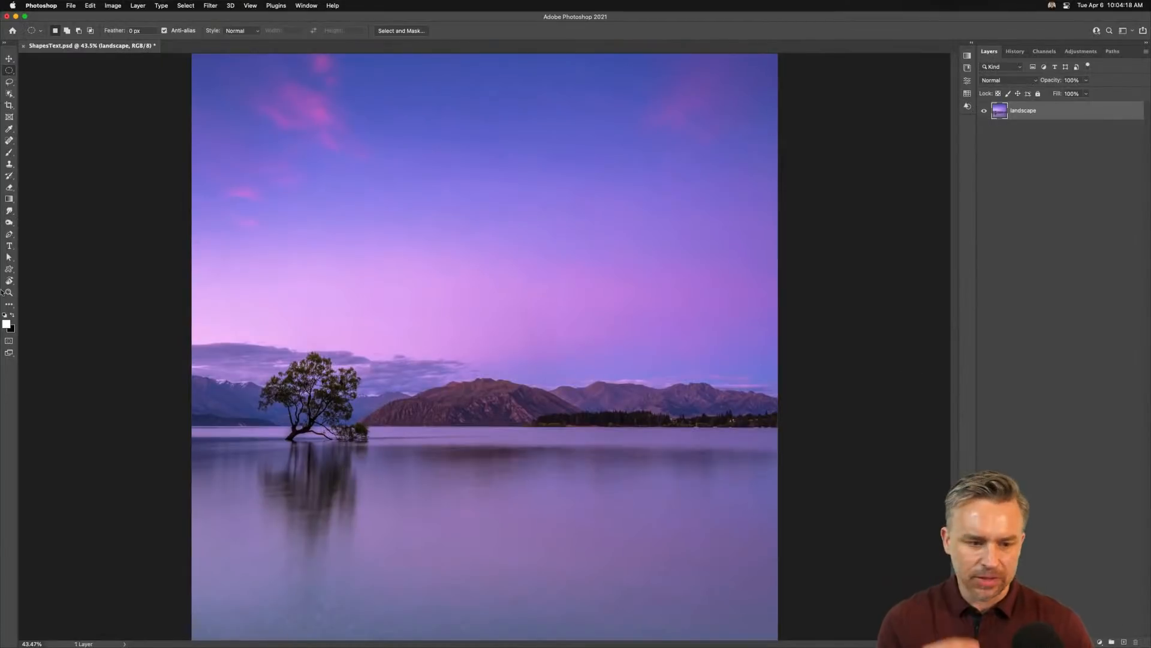
Step: Draw a circle shape about 1896 px in diameter near the middle of the landscape with the Ellipse tool
click(5, 271)
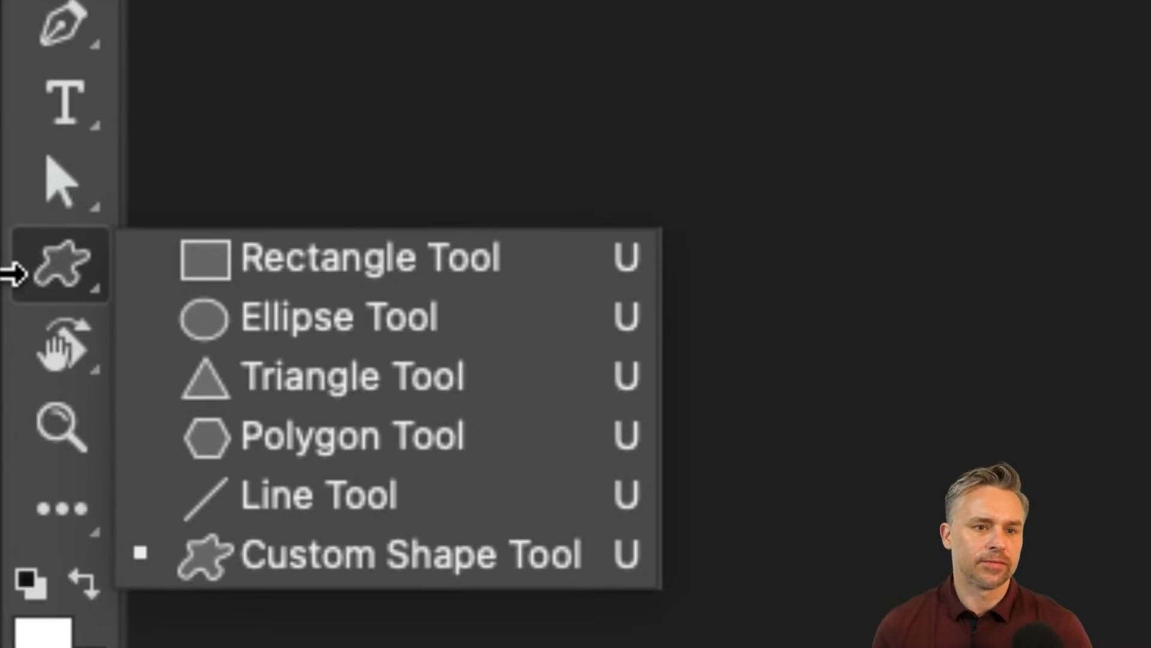
click(259, 317)
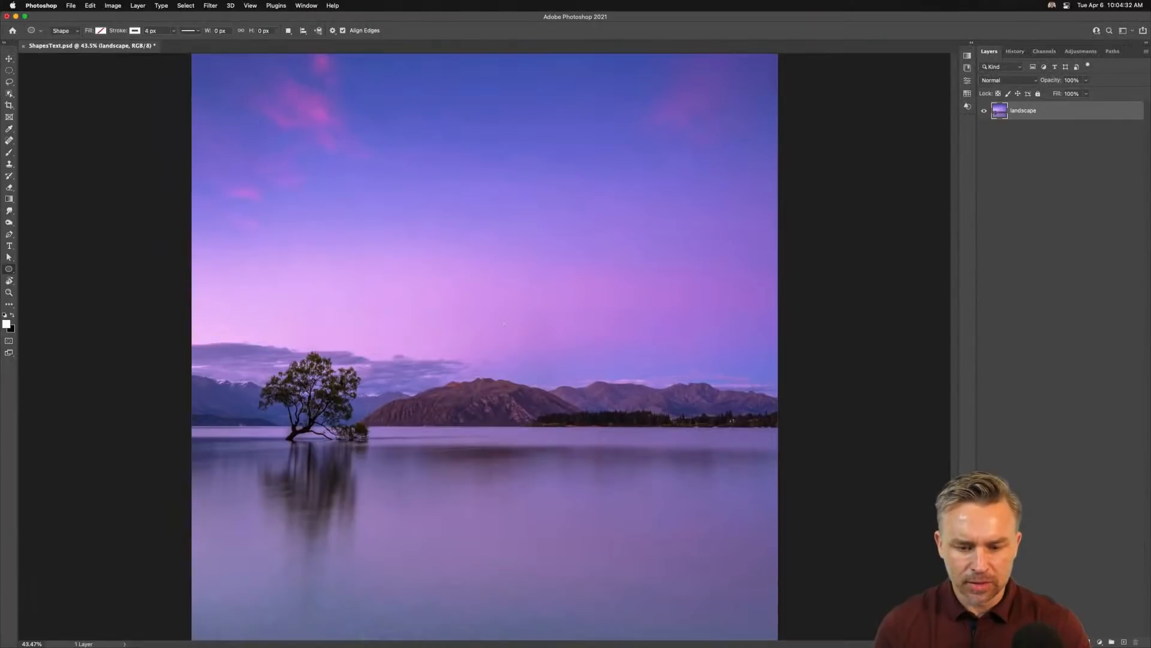
drag(483, 316, 629, 542)
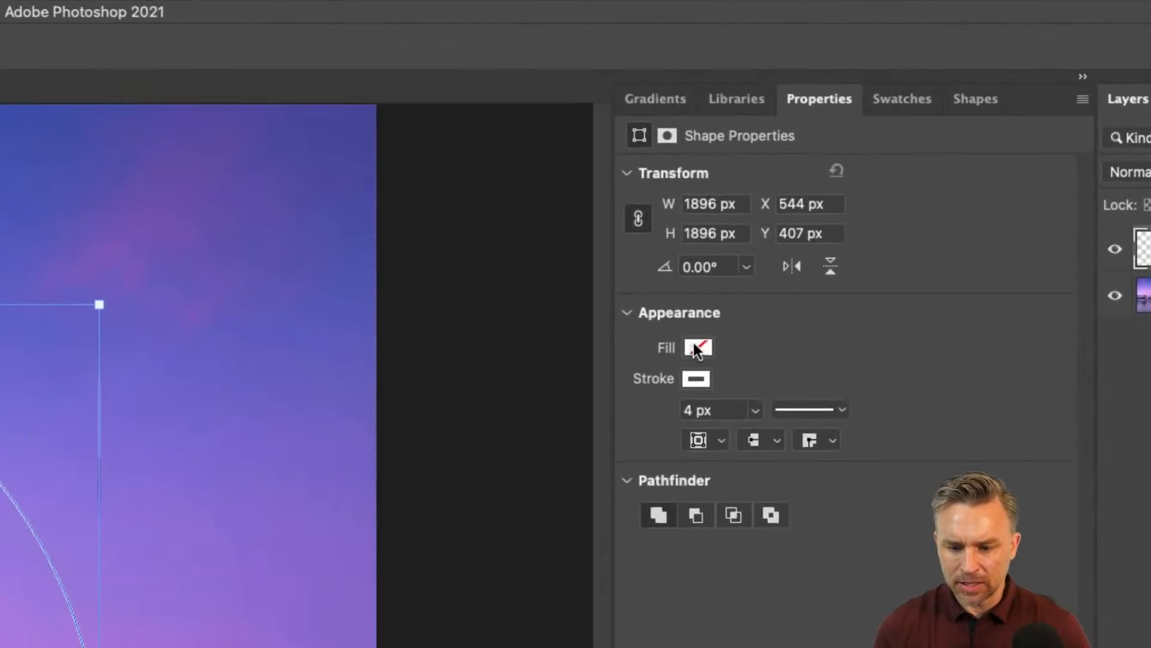
Step: Set the circle shape's fill to white and remove its stroke
click(693, 345)
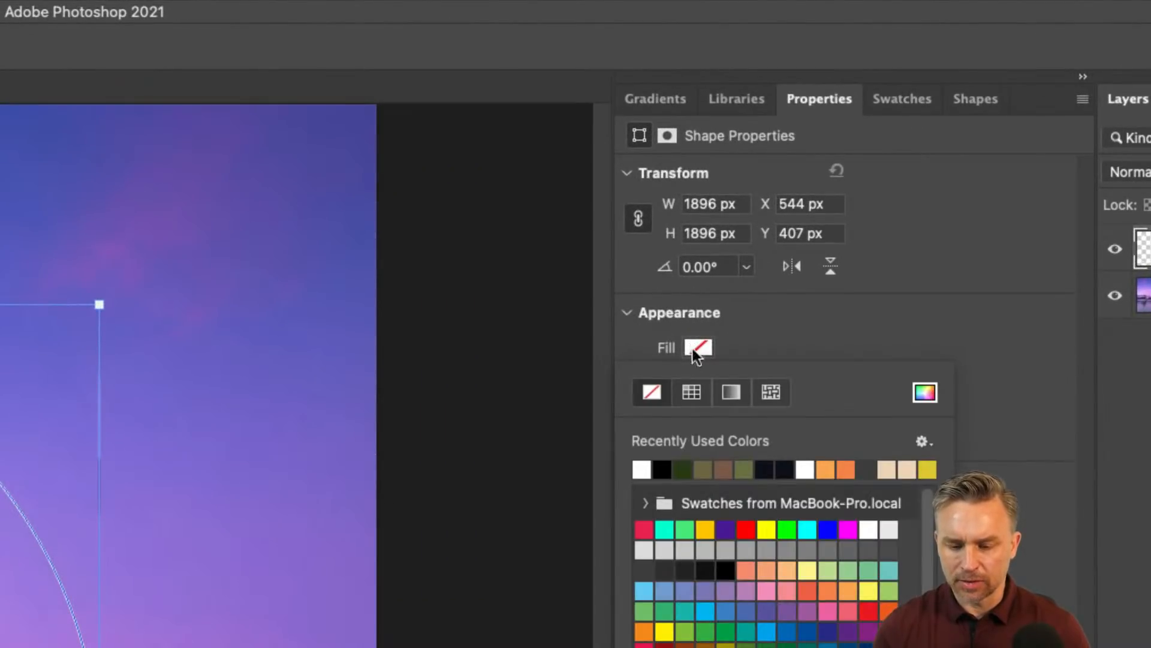
click(642, 469)
click(757, 315)
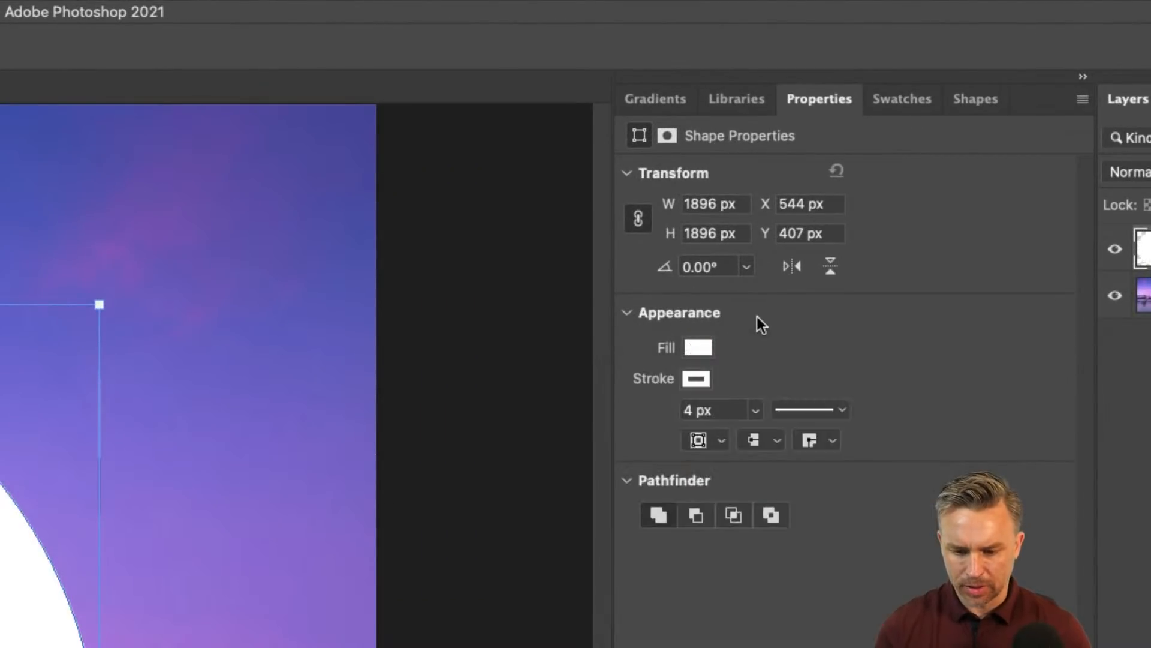
click(695, 379)
click(654, 421)
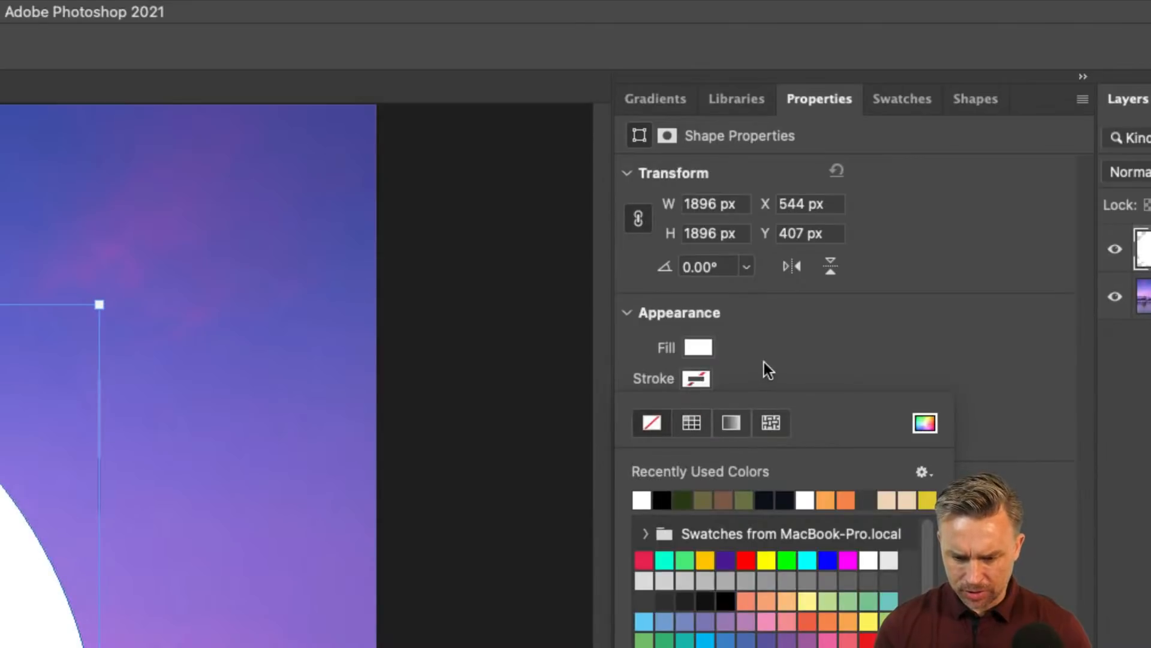
click(764, 362)
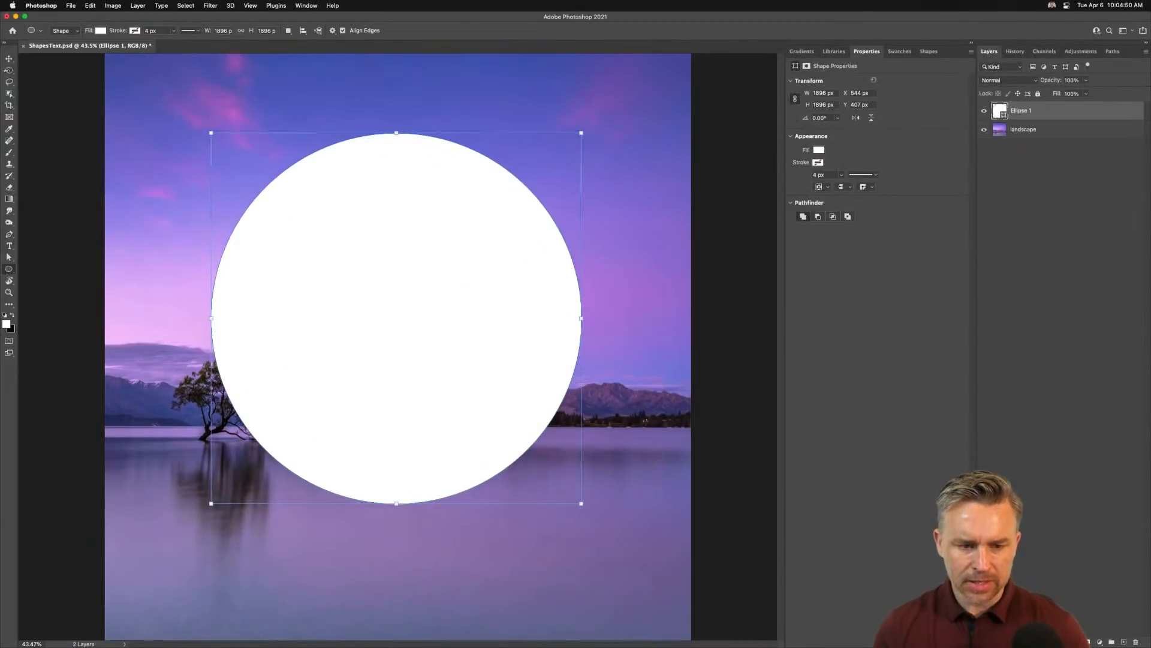
Step: Try moving the circle shape to the image's lower-right area and enlarging it to about 5758 by 5306 px, then undo both changes
key(v)
drag(257, 174, 489, 462)
key(super+t)
drag(401, 365, 403, 393)
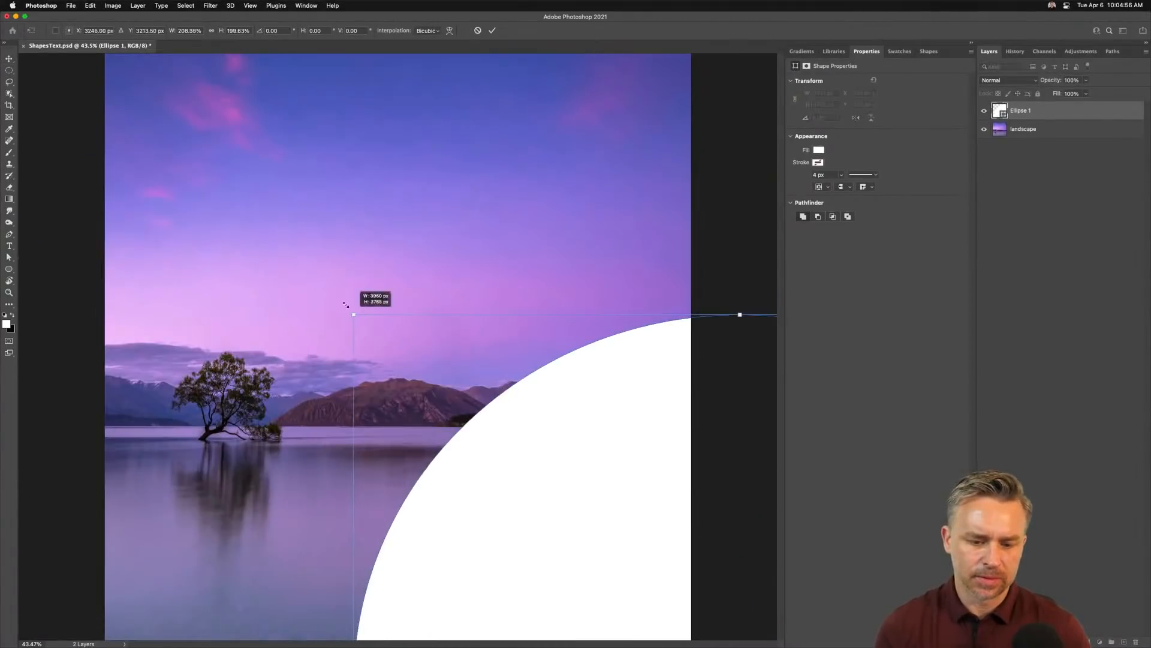
drag(354, 315, 22, 36)
drag(230, 125, 457, 293)
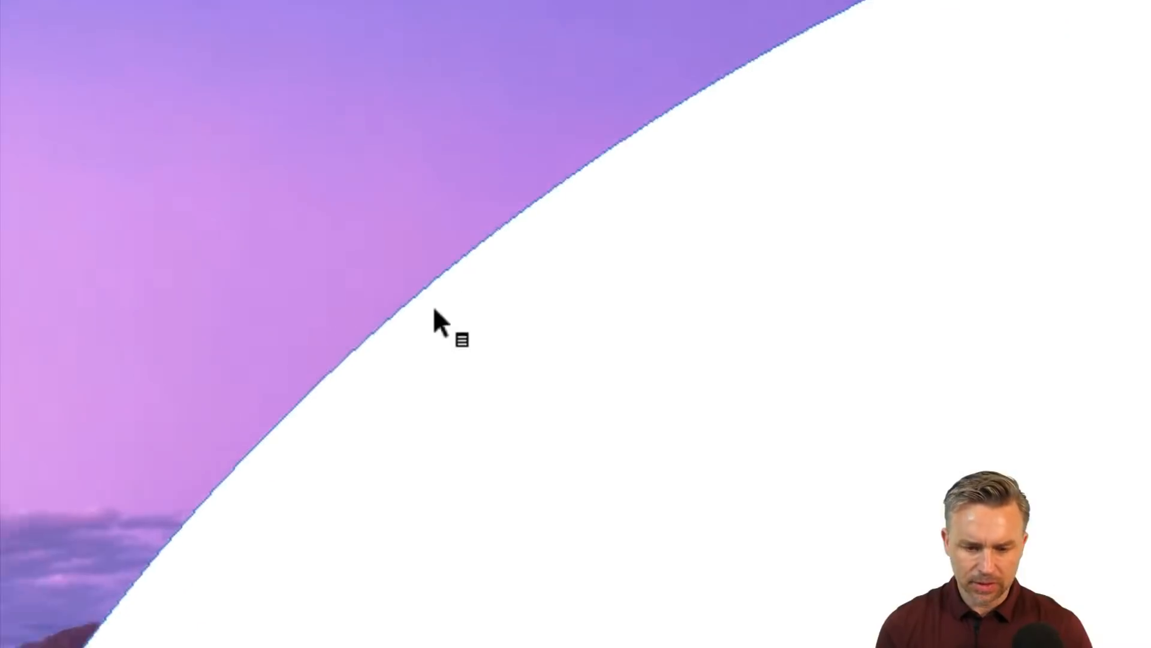
key(Return)
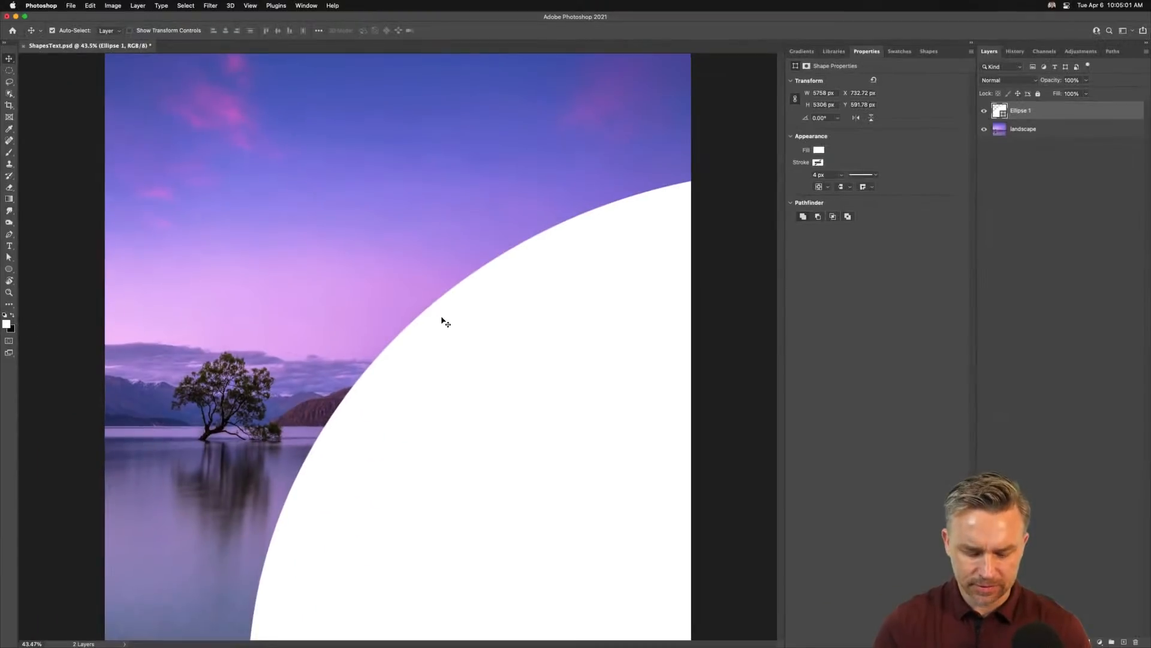
key(super+z)
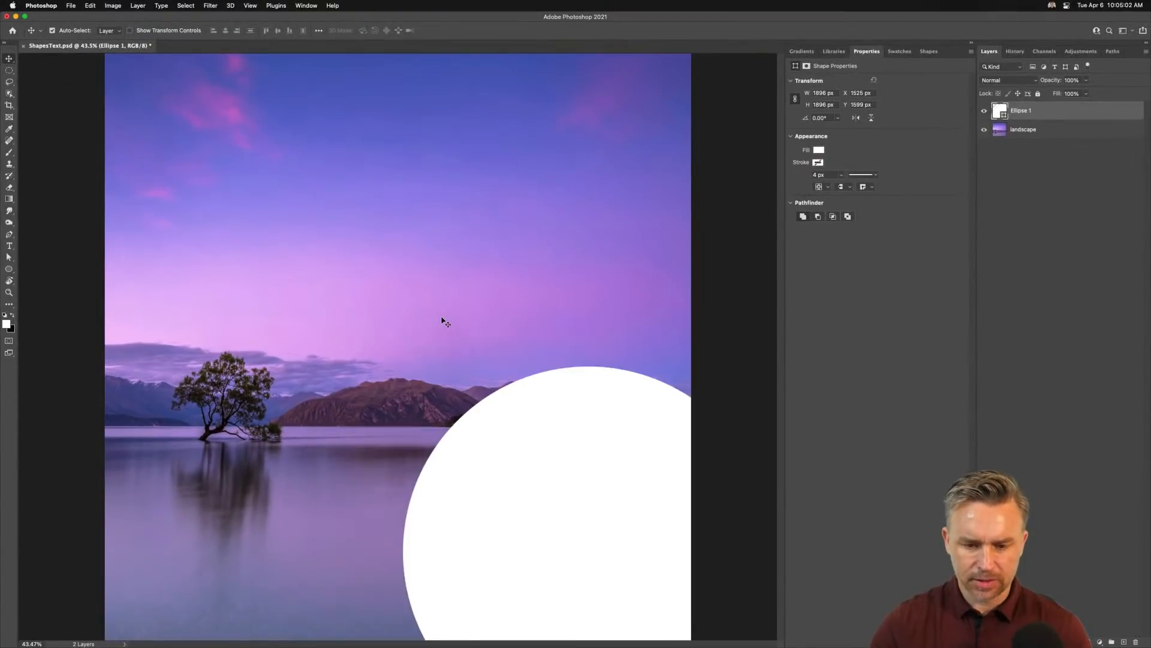
key(super+z)
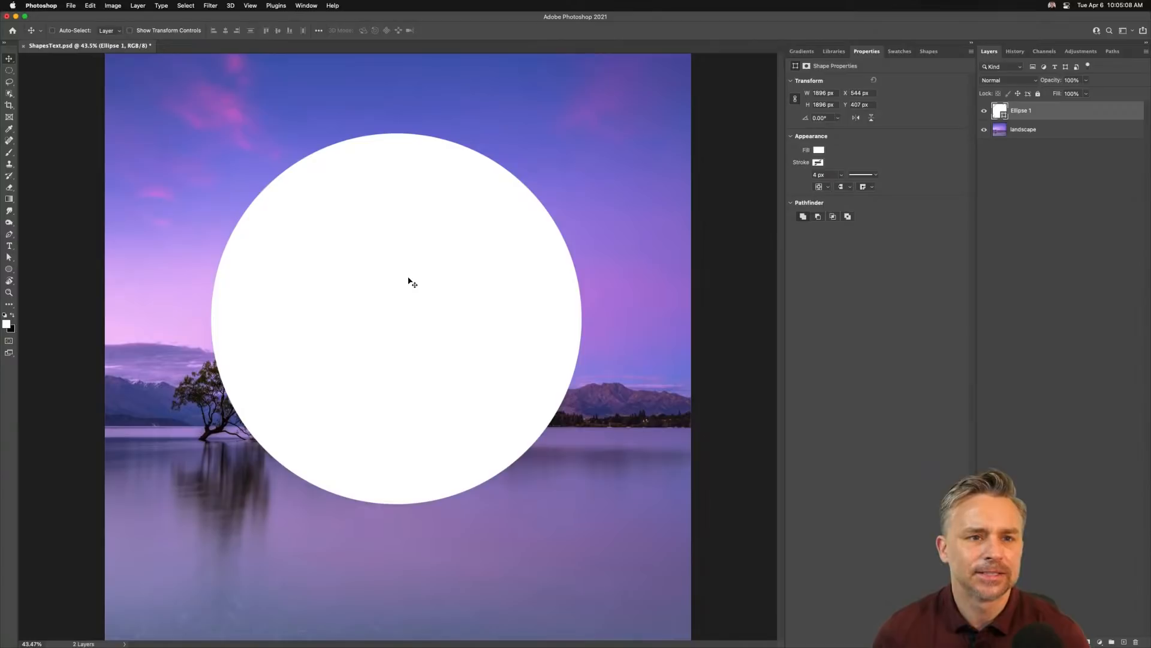
Step: Move the white circle shape slightly right to X 552 px
mouse_move(398, 235)
mouse_down()
mouse_move(390, 275)
mouse_move(406, 278)
mouse_move(407, 306)
mouse_move(400, 179)
mouse_move(400, 230)
mouse_up()
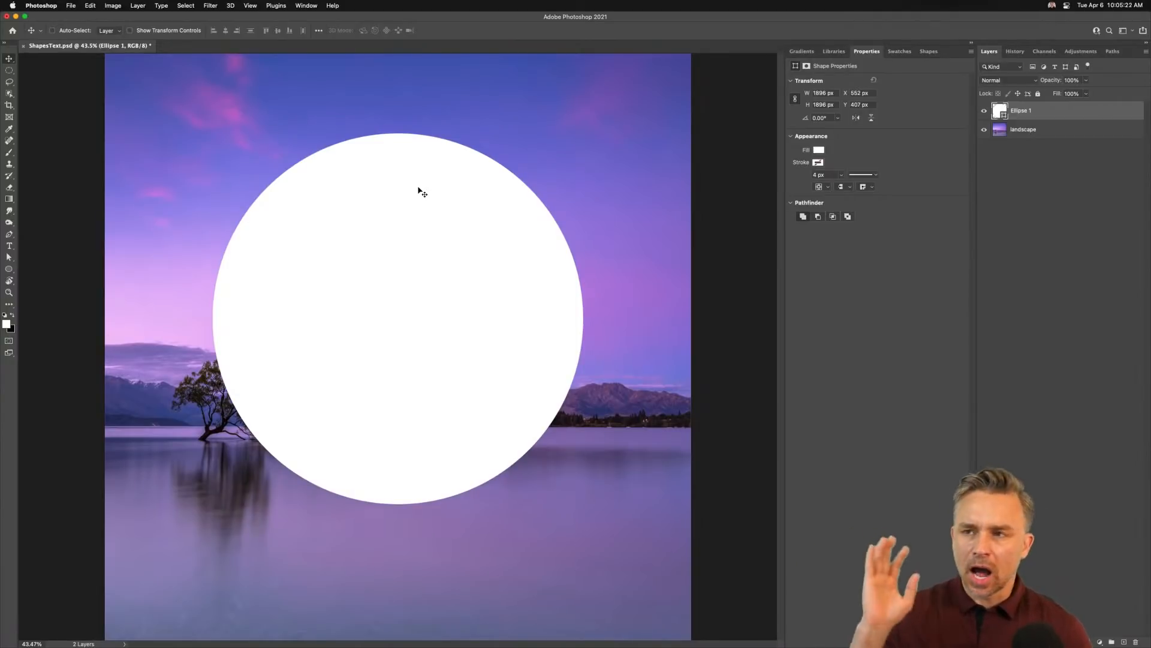
Step: Switch to Finder and open the Minimal folder inside the Compositing folder of Streaming Projects
mouse_move(327, 641)
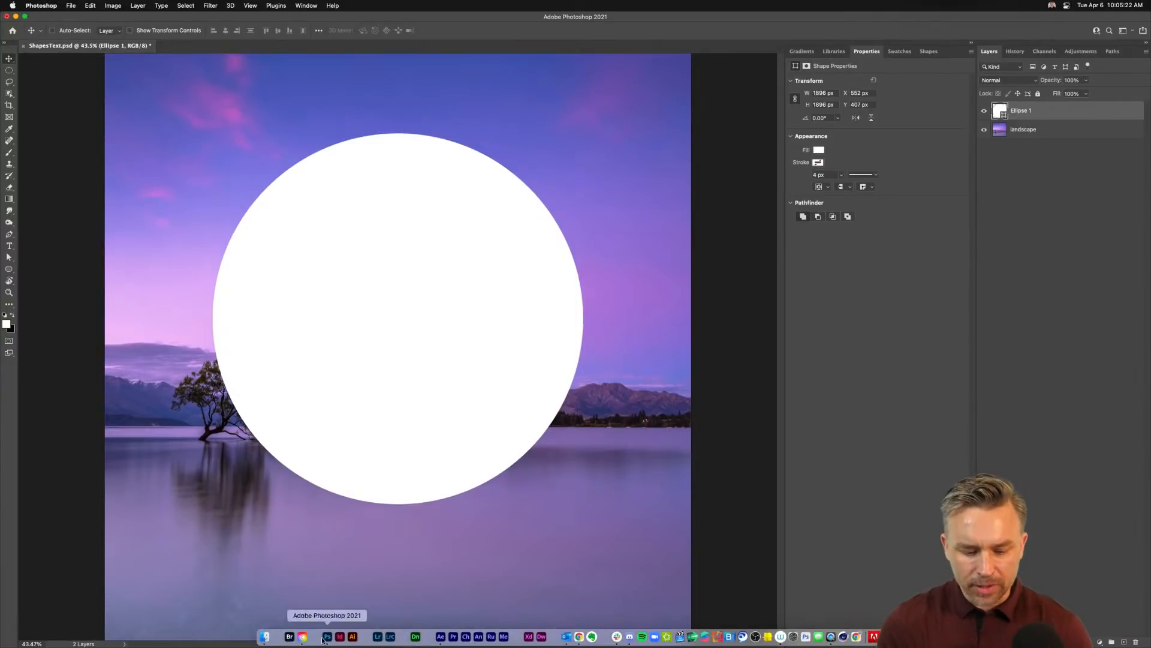
click(260, 638)
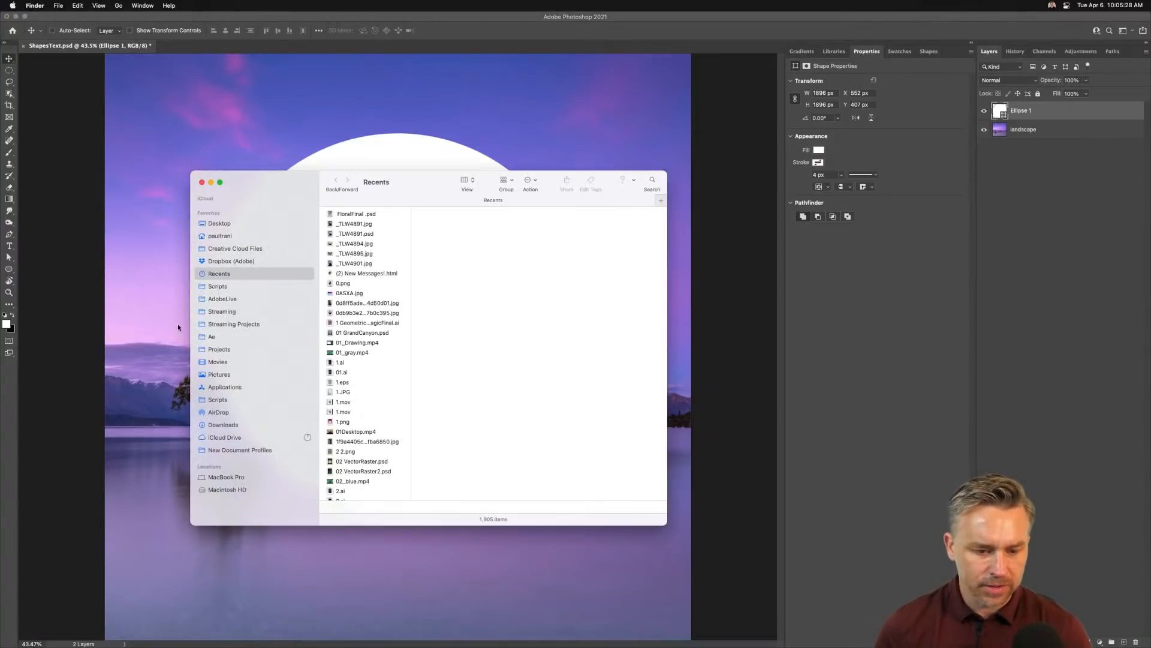
click(226, 324)
click(327, 316)
click(364, 213)
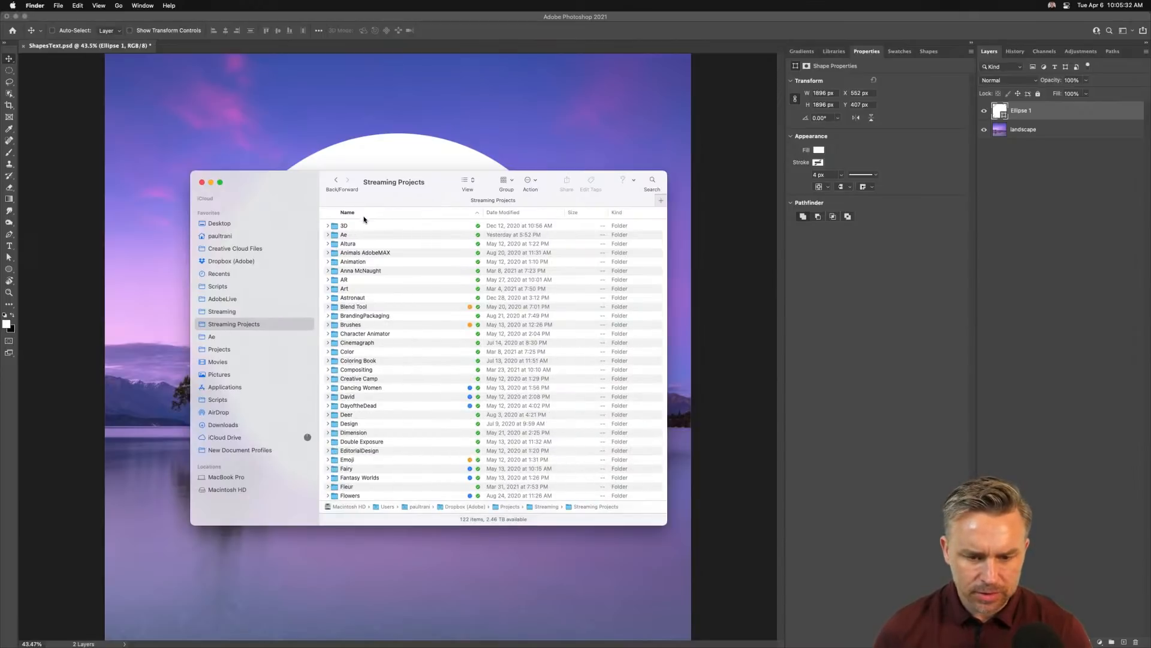
scroll(352, 324, down, 10)
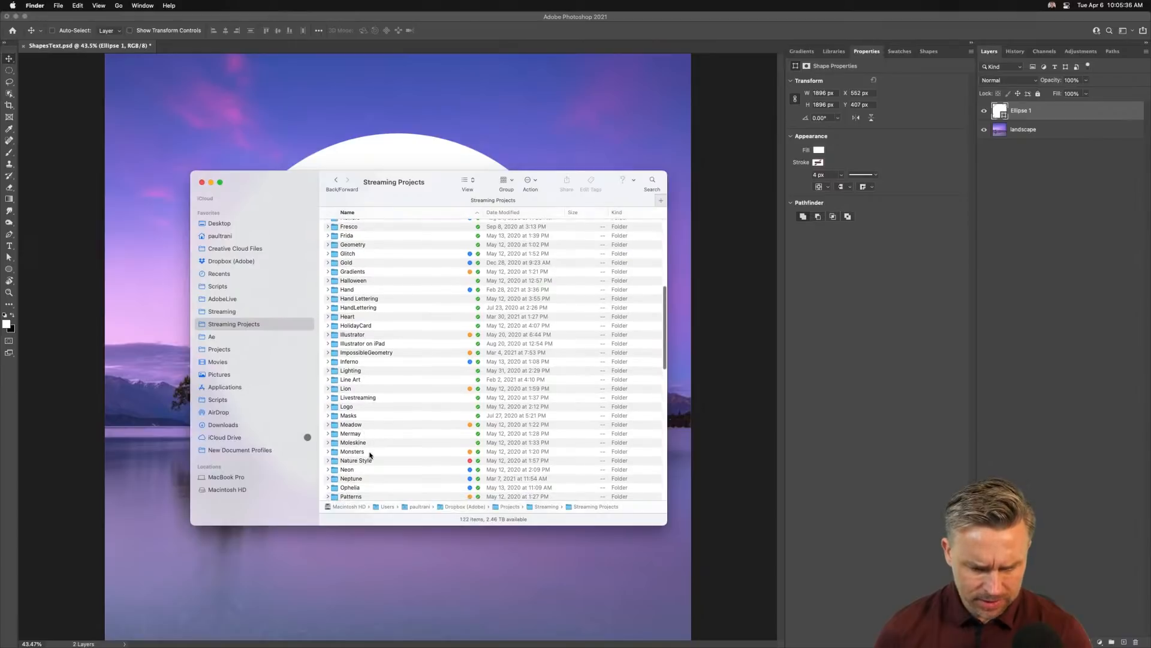
scroll(368, 455, up, 10)
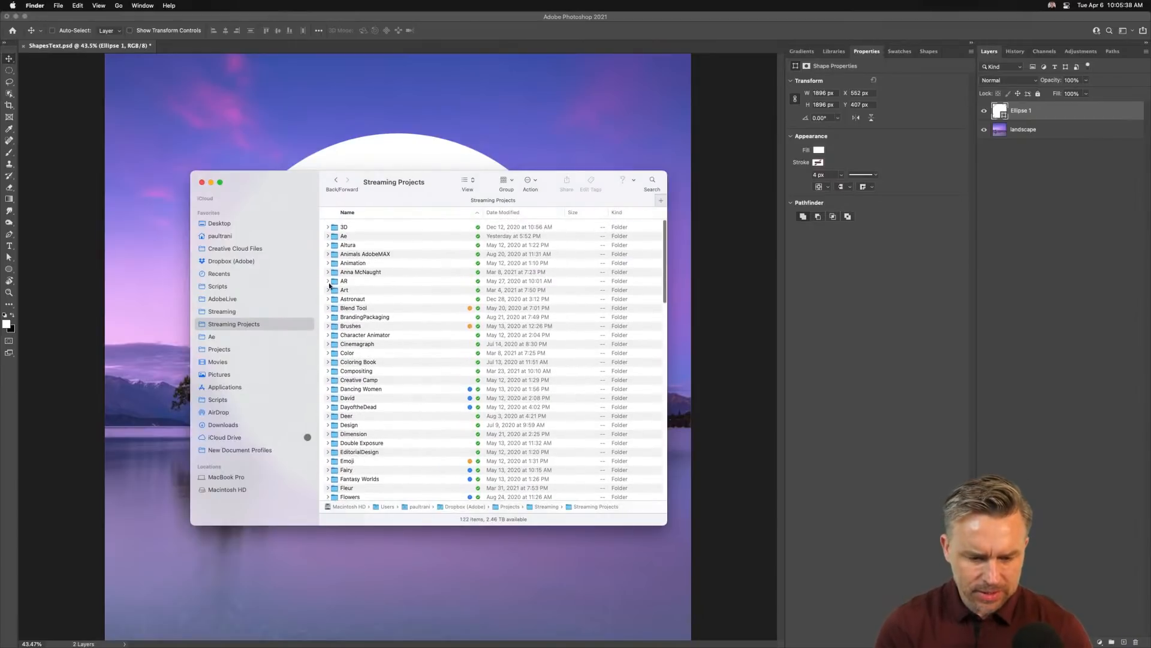
click(340, 370)
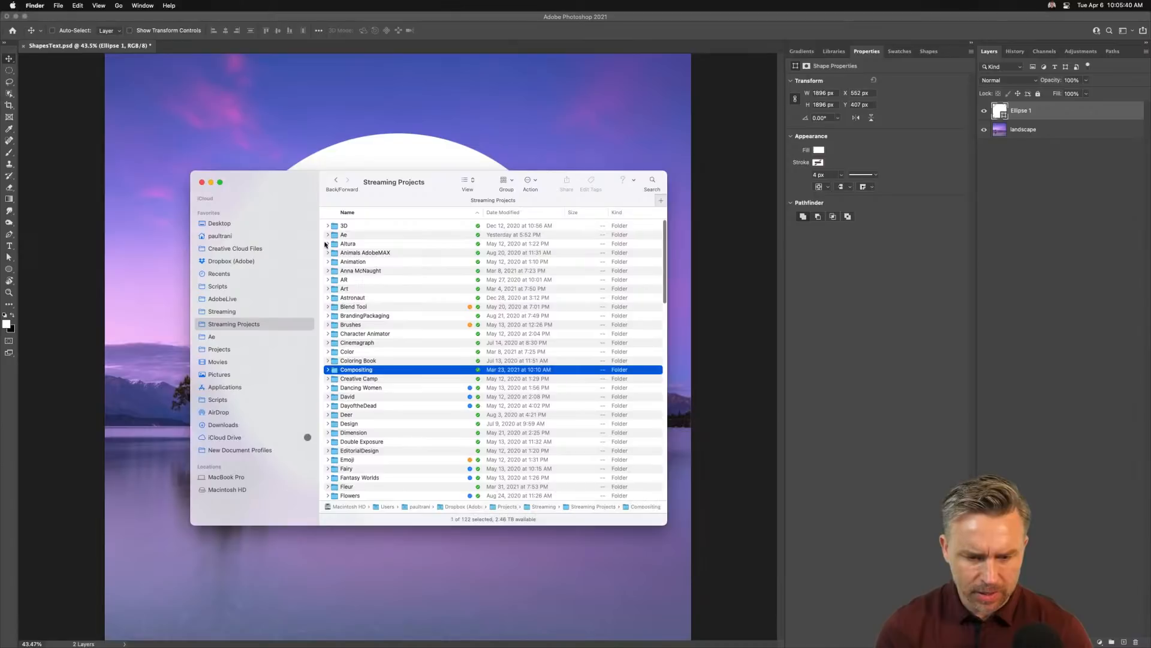
double_click(335, 226)
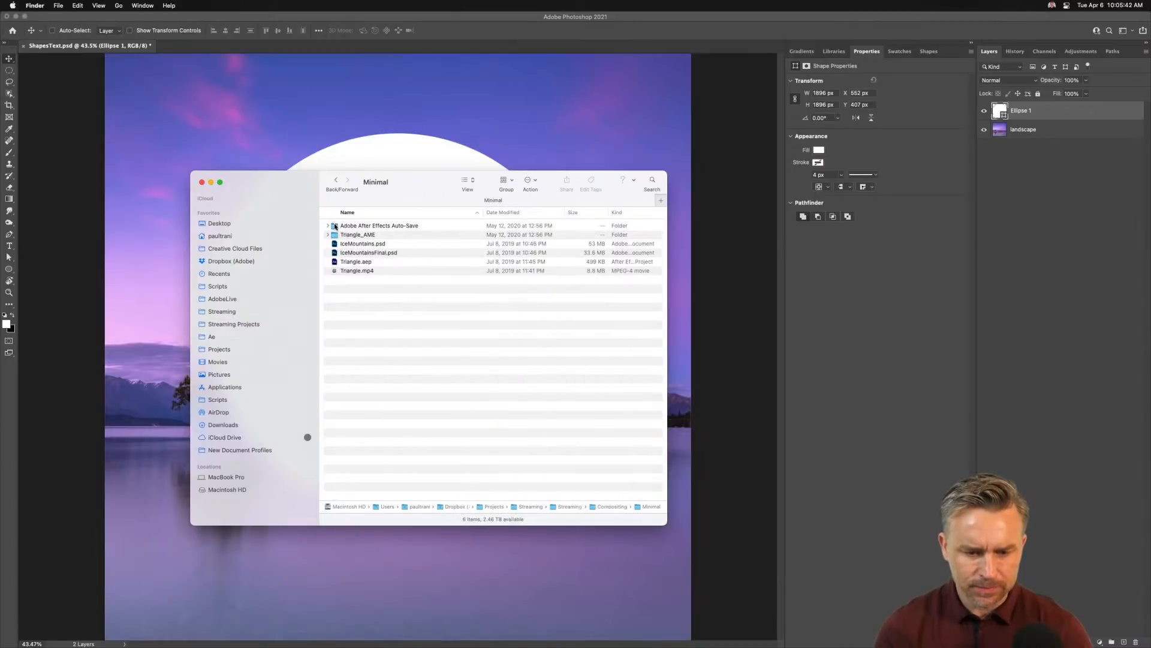
Step: Preview IceMountains.psd, IceMountainsFinal.psd and Triangle.mp4 as shape-blending examples and close the Finder window
click(336, 244)
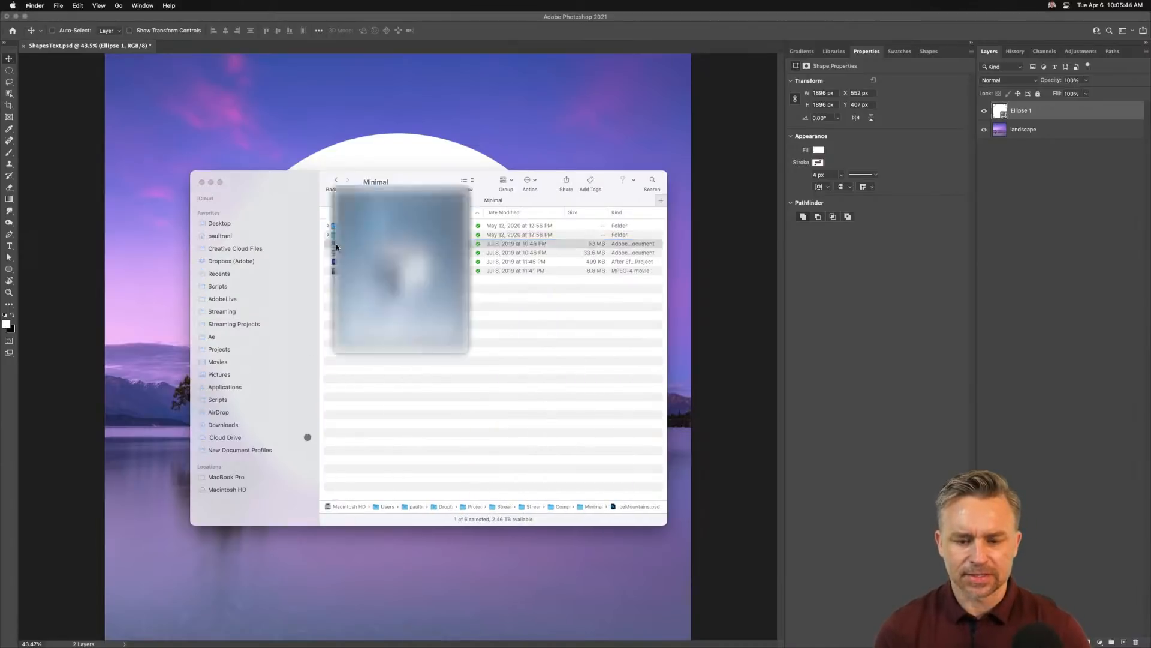
key(space)
key(space)
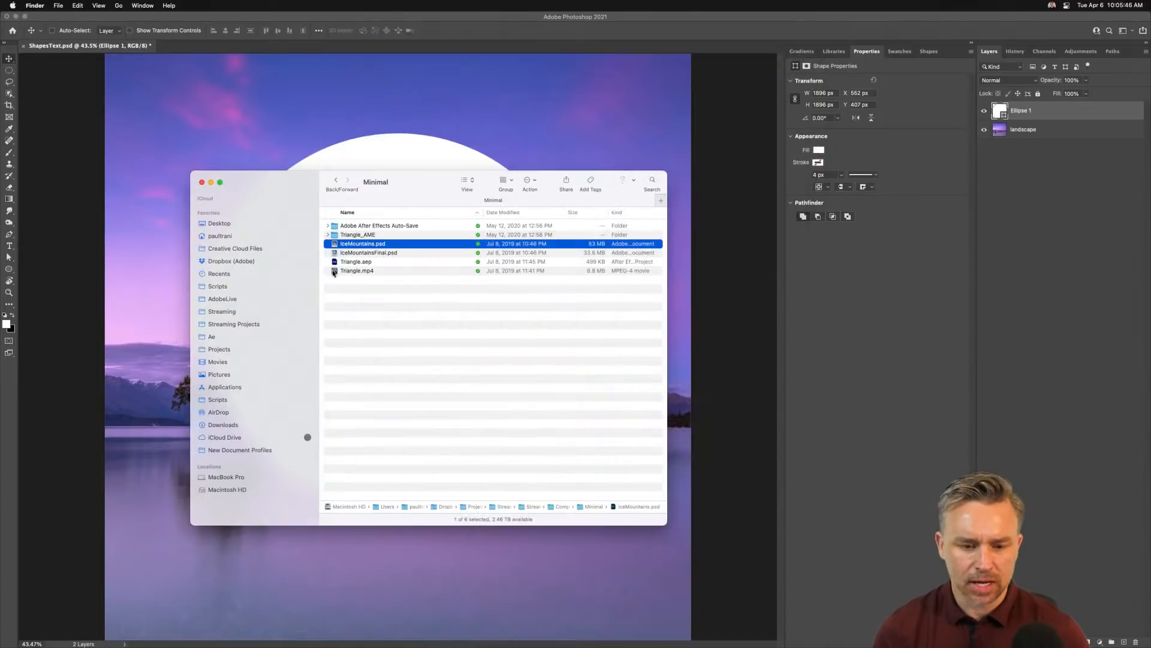
click(337, 255)
key(space)
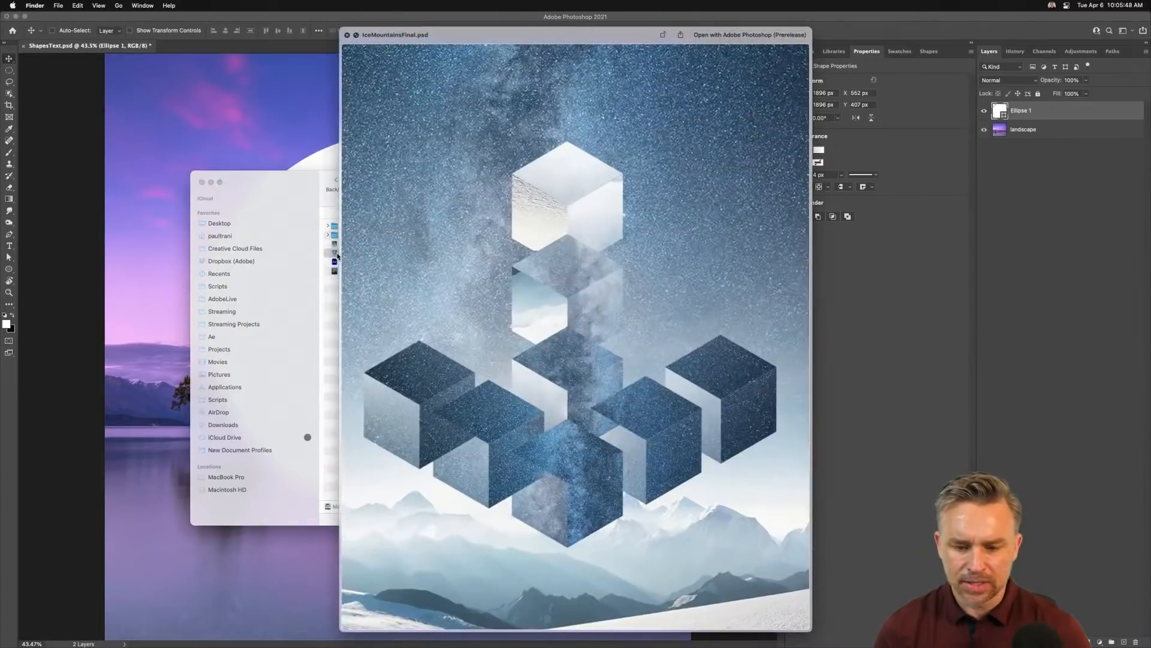
key(space)
click(334, 272)
key(space)
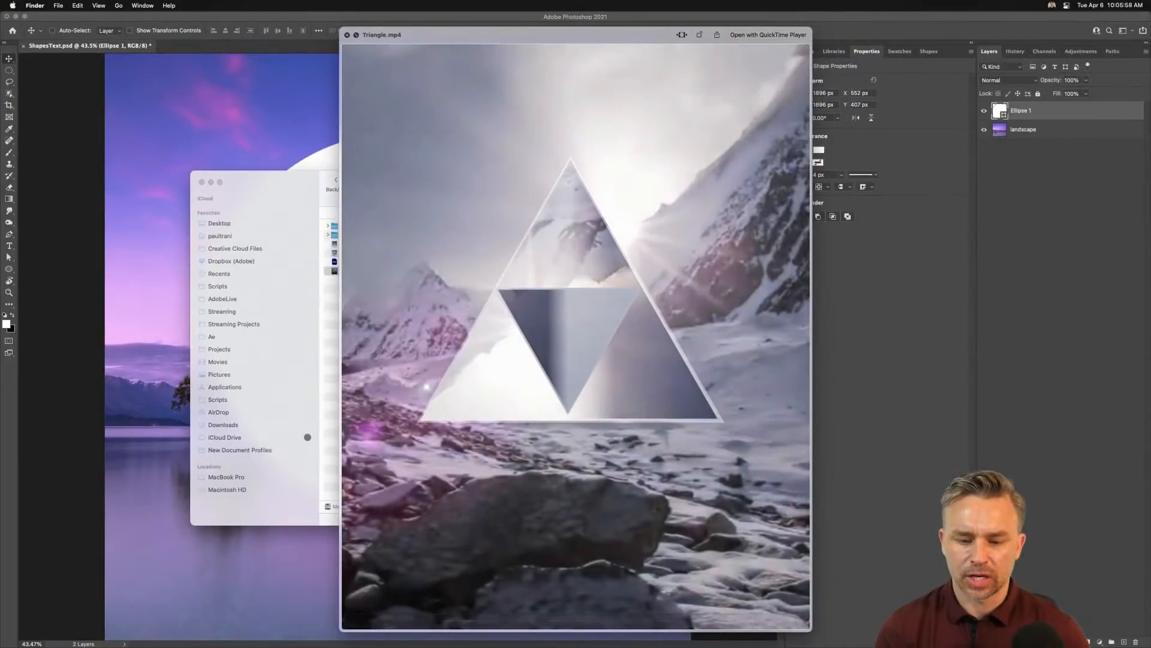
key(space)
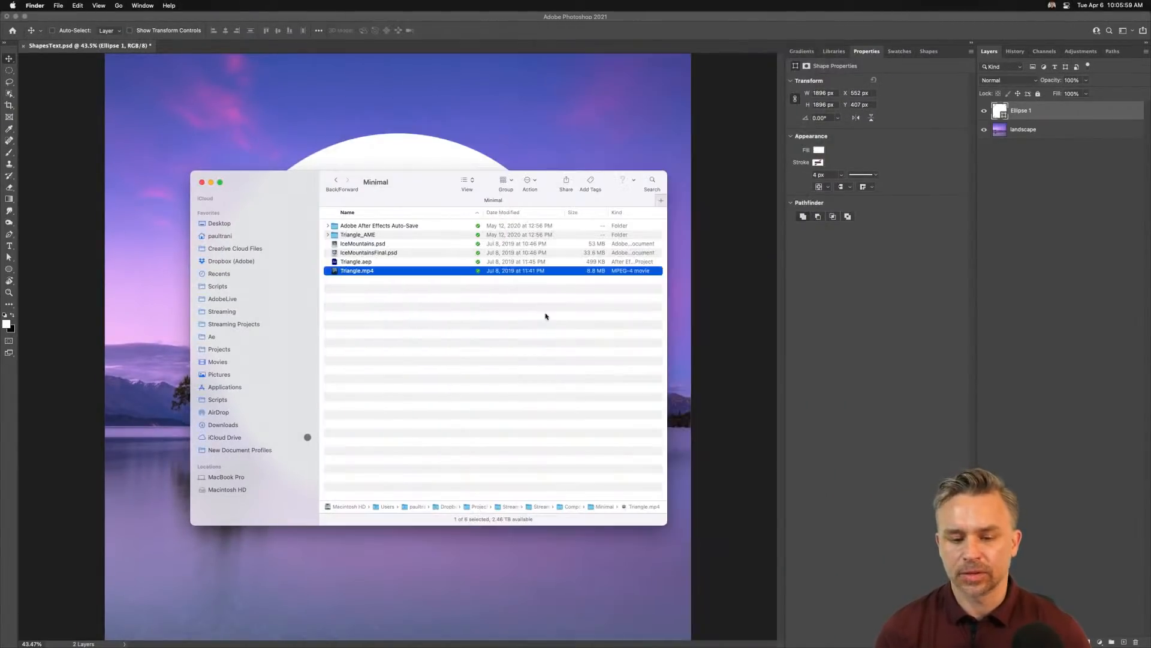
click(420, 329)
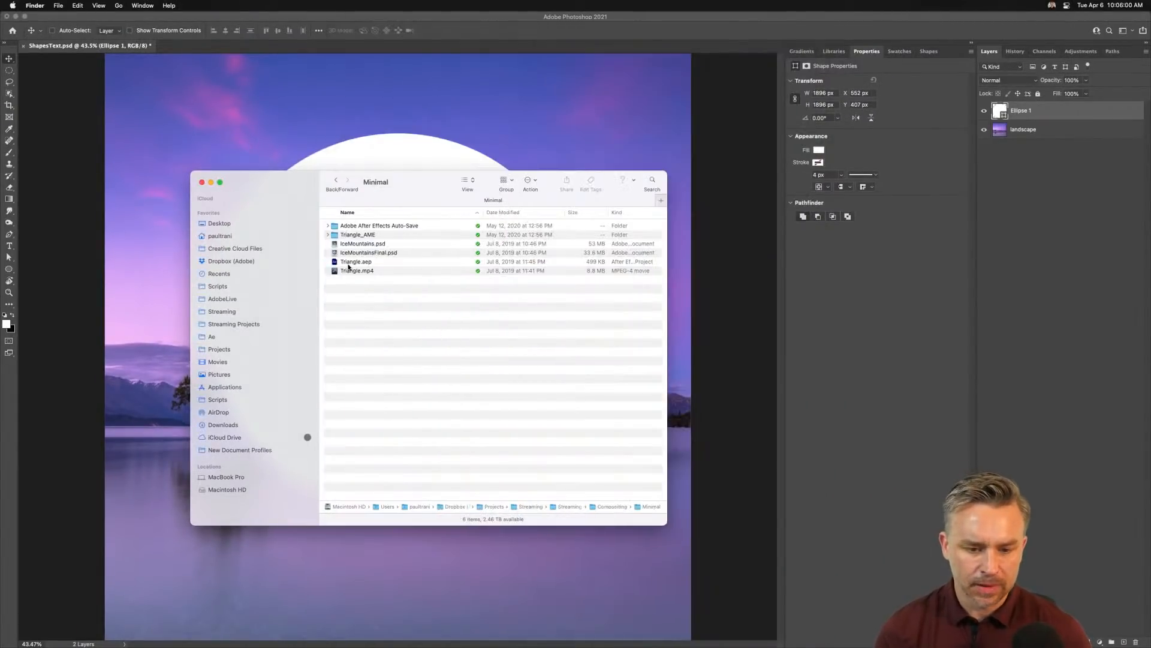
click(201, 182)
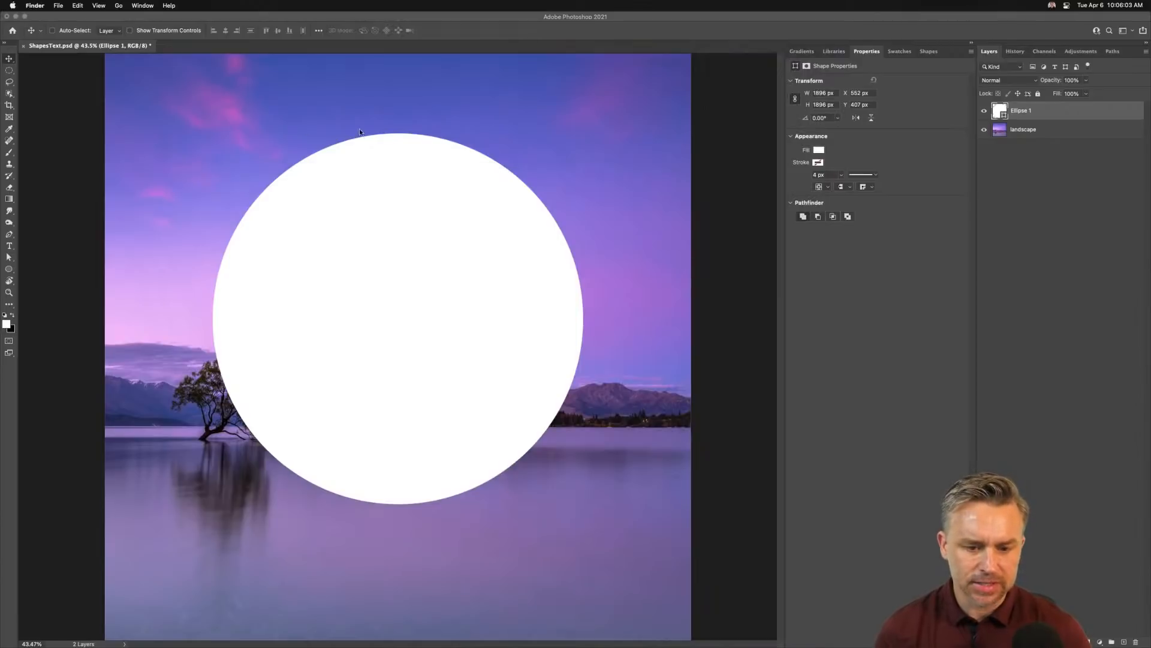
Step: Back in Photoshop, duplicate the landscape layer, place the copy above Ellipse 1 and clip it to the circle
click(1031, 138)
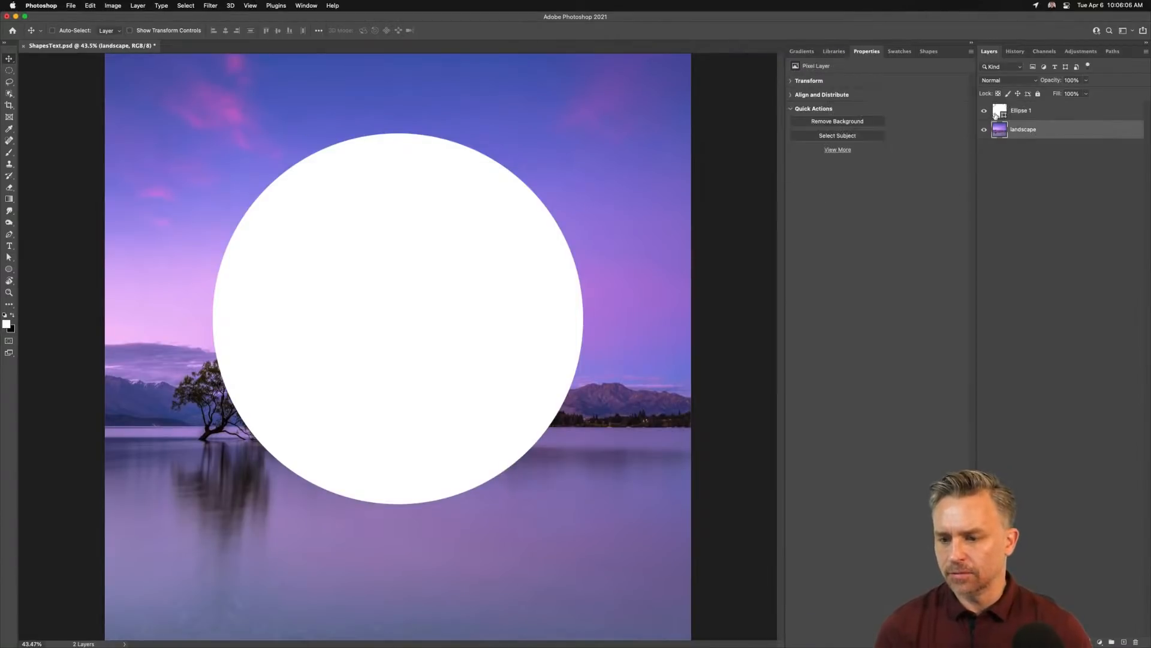
click(972, 46)
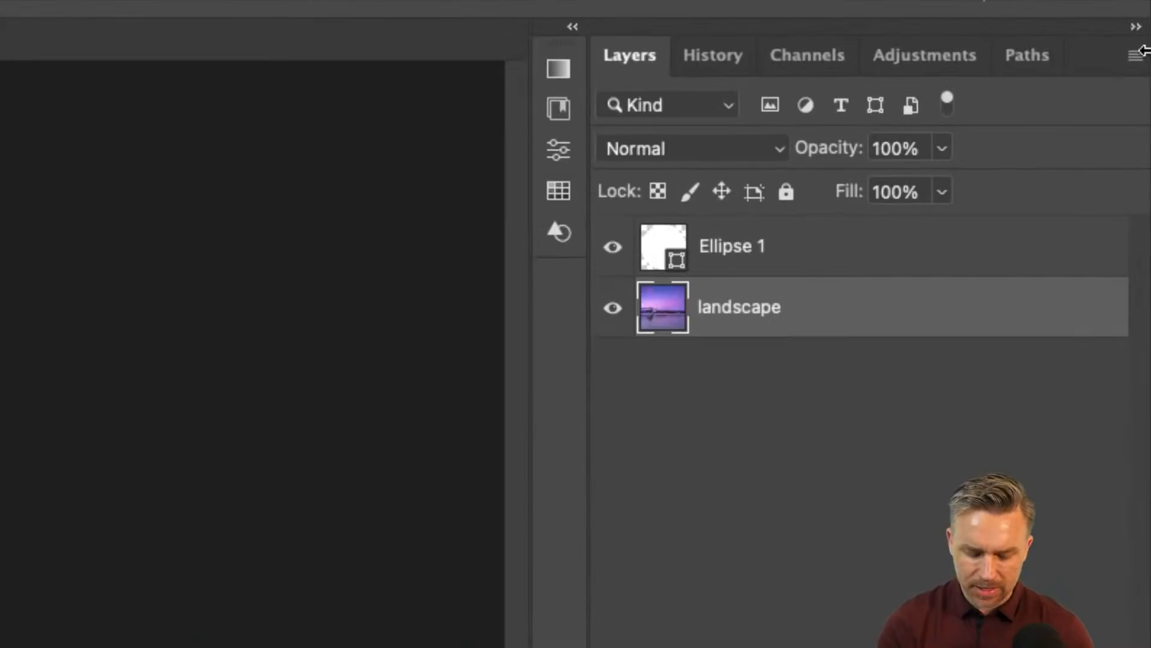
key(ctrl+j)
drag(804, 311, 810, 233)
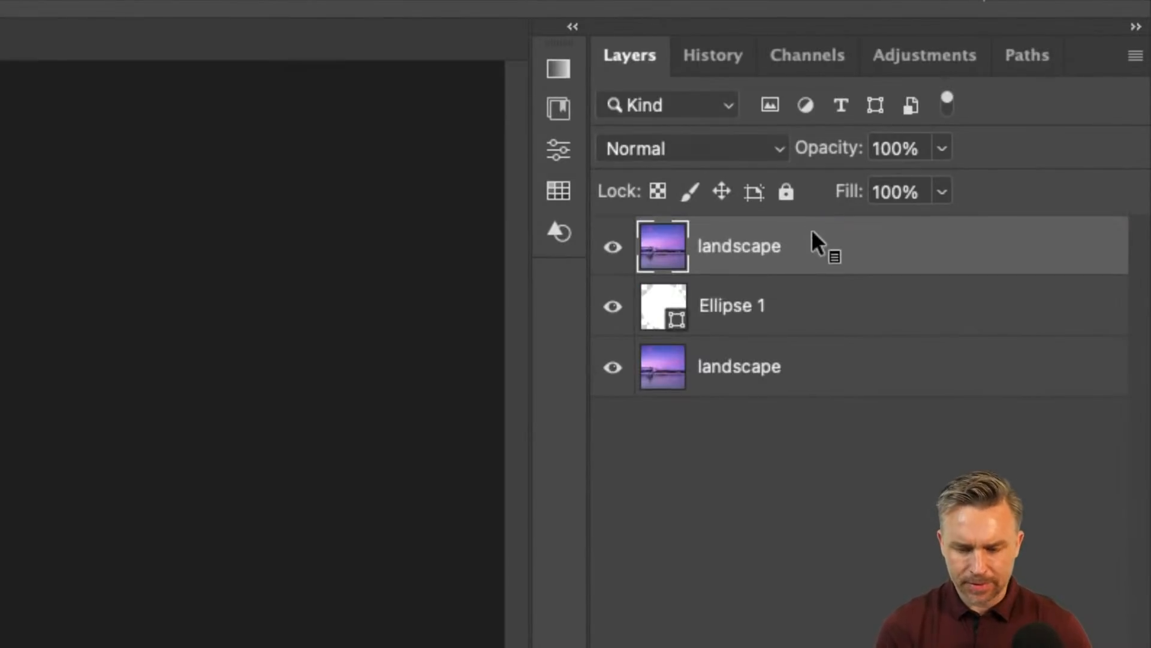
alt+click(845, 264)
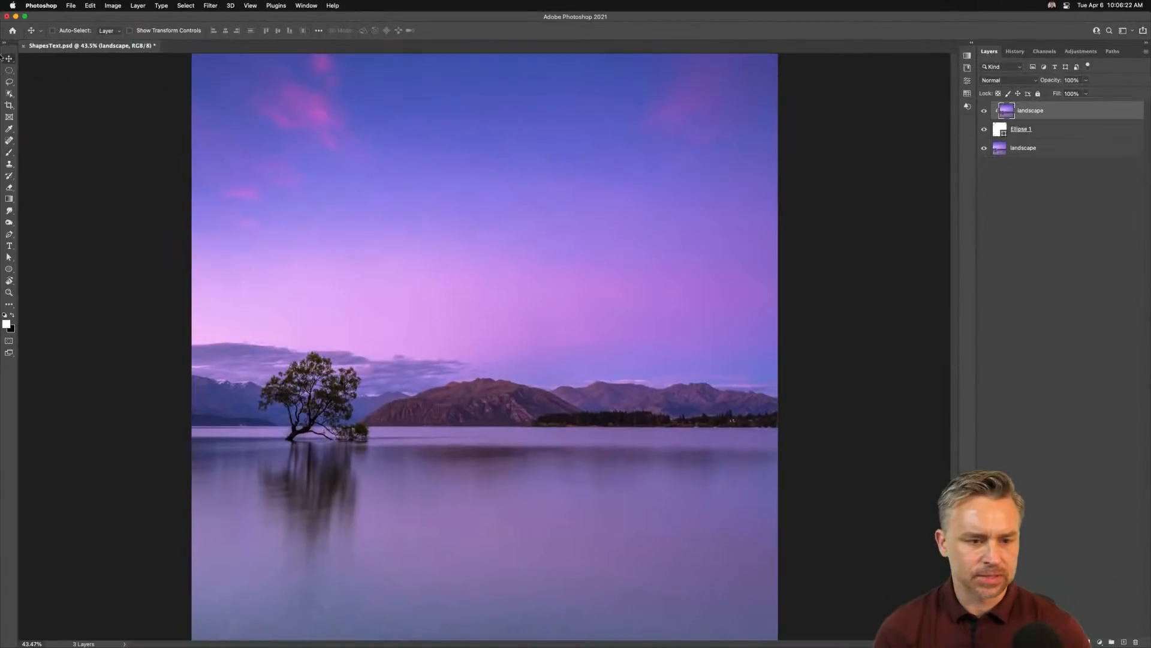
Step: Shift the clipped landscape copy slightly upward and start a free transform on it
mouse_move(285, 218)
mouse_down()
mouse_move(350, 180)
mouse_move(268, 180)
mouse_move(298, 257)
mouse_move(283, 266)
mouse_move(279, 214)
mouse_up()
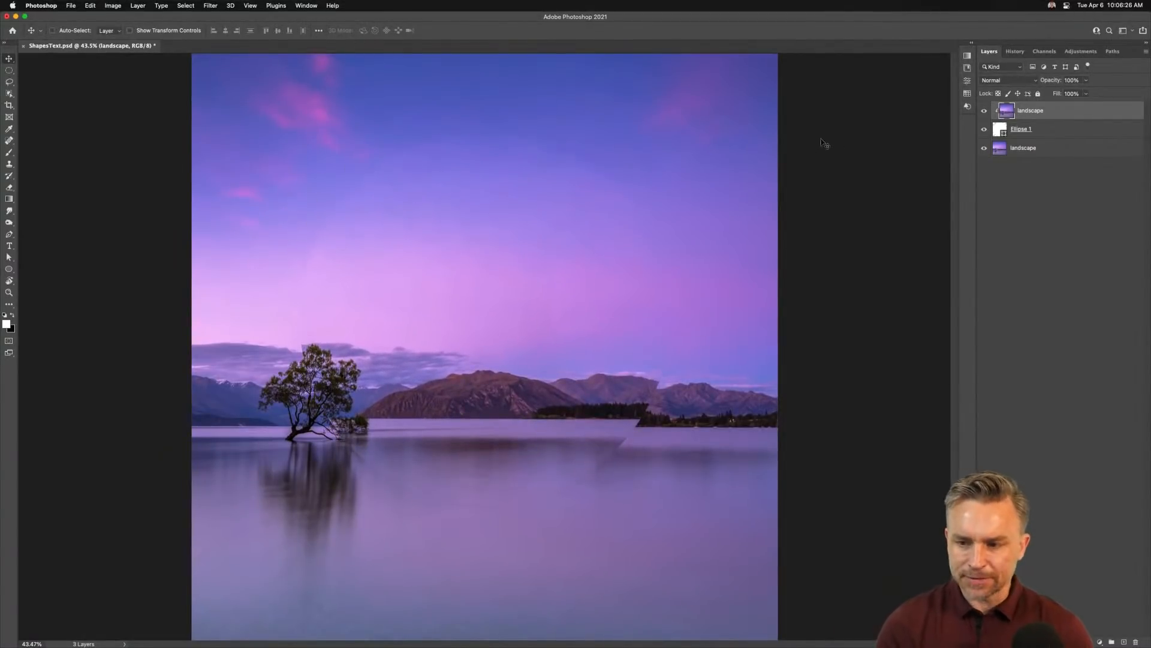
key(super+t)
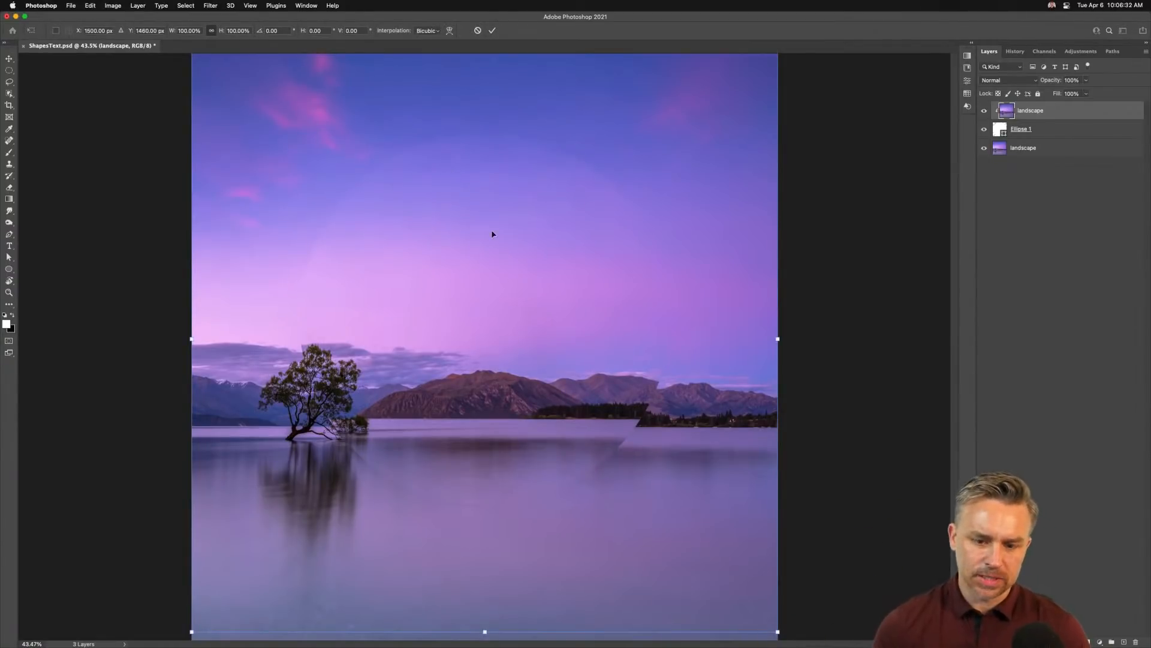
key(super+minus)
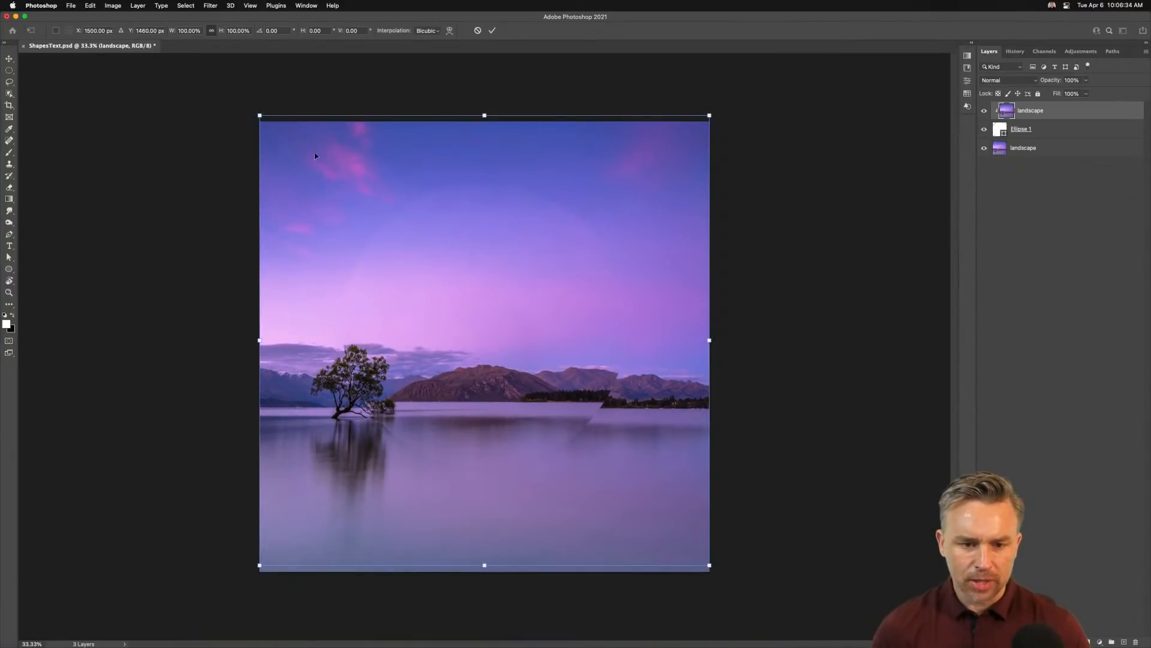
Step: Try flipping the clipped landscape copy horizontally and undo the flip
right_click(425, 272)
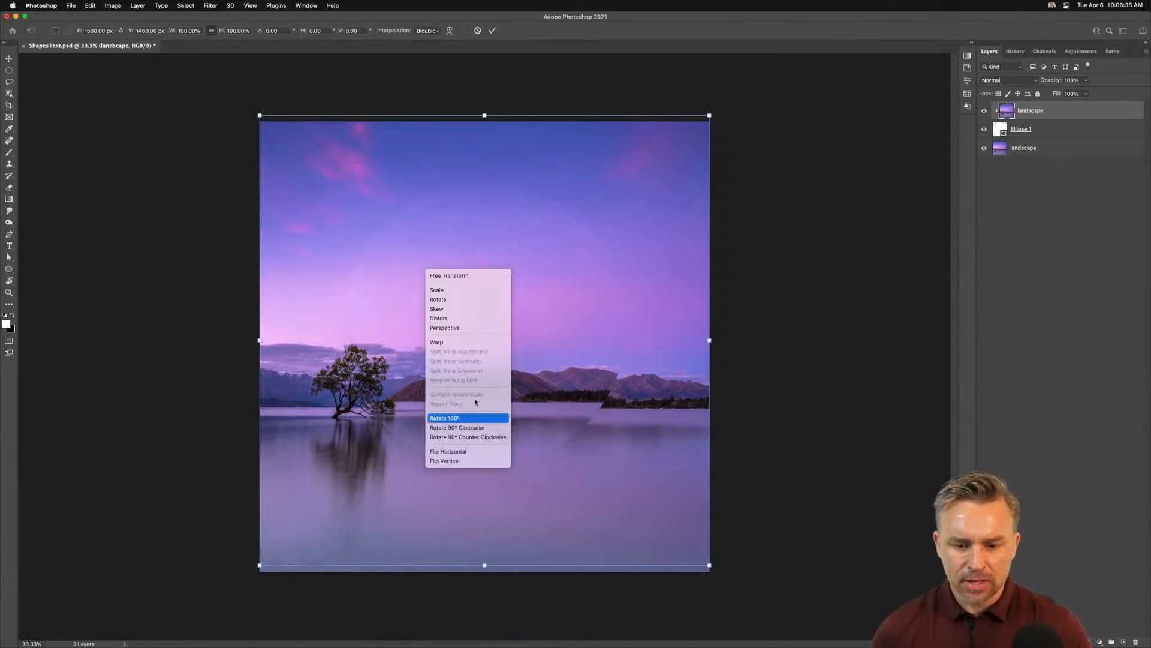
click(448, 452)
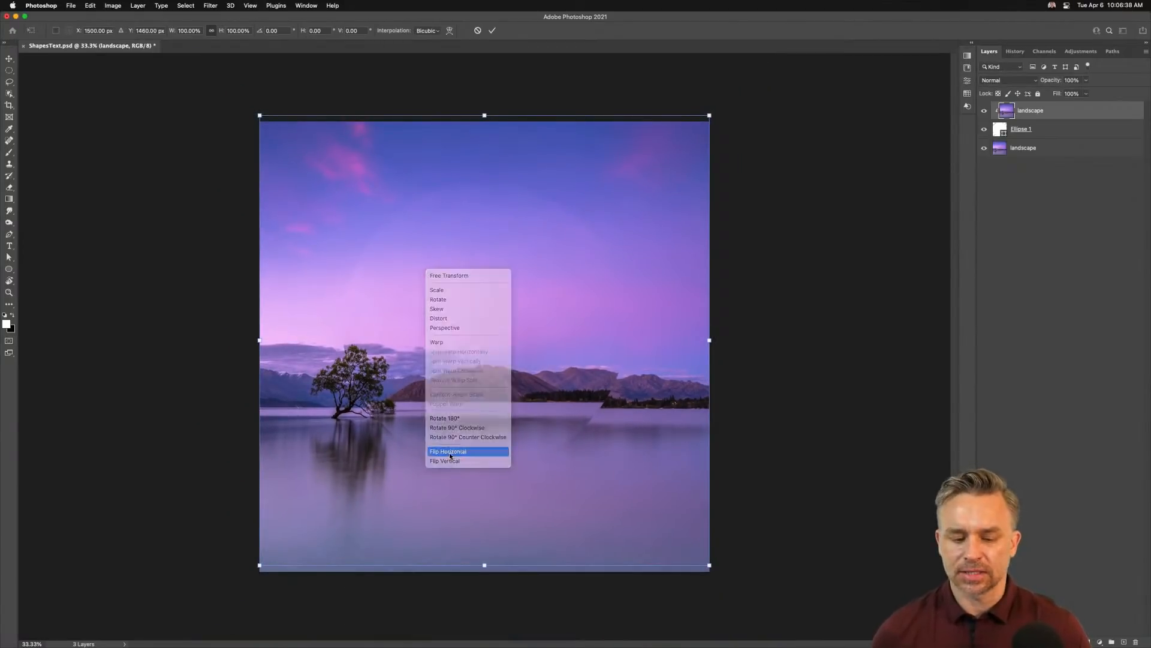
key(super+z)
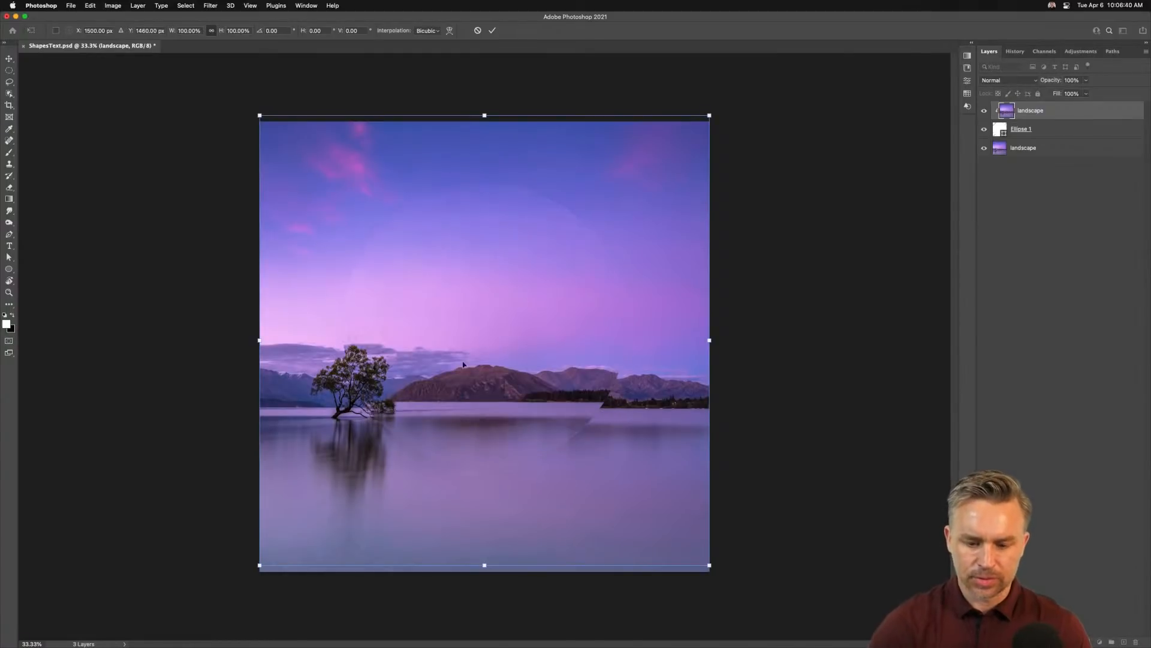
Step: Flip the clipped landscape copy vertically, move it slightly higher within the circle and commit the transform
right_click(459, 342)
click(474, 531)
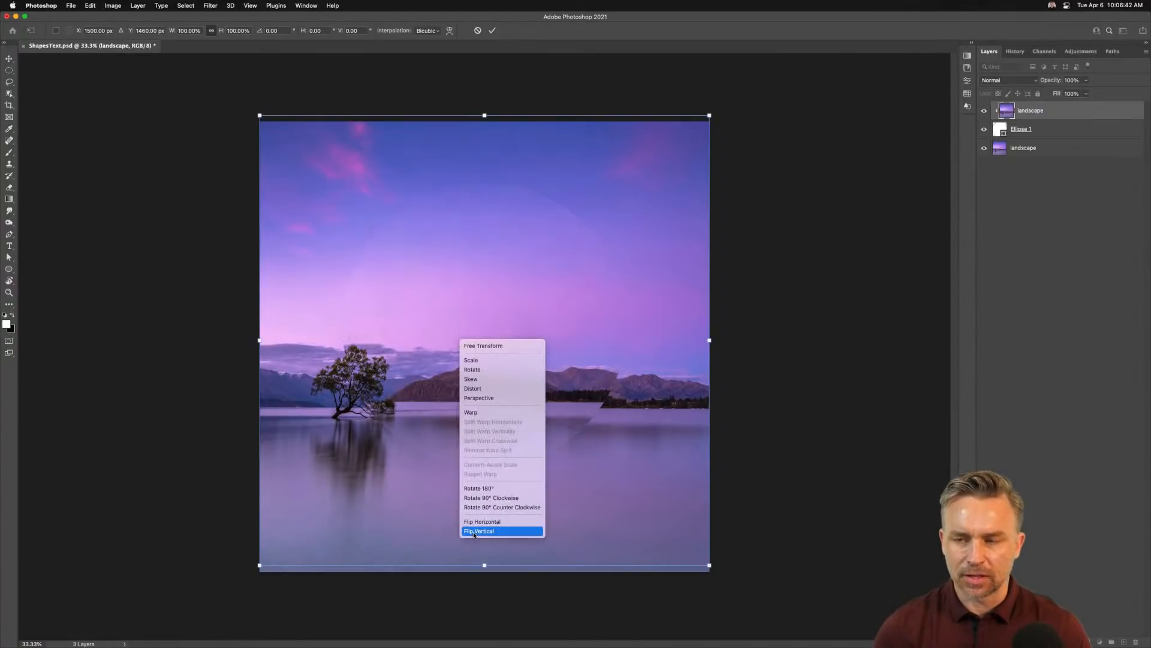
drag(435, 364, 432, 334)
key(Return)
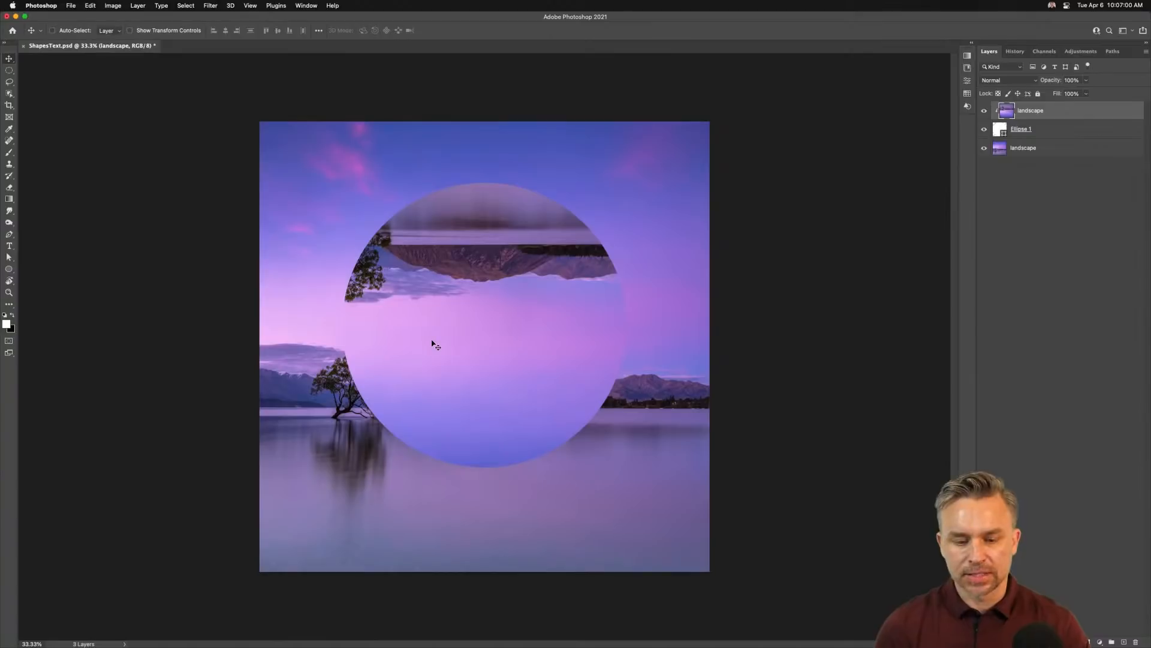
Step: Select the Ellipse 1 layer and hide and reshow the clipped landscape copy to compare the circle with and without it
key(super+plus)
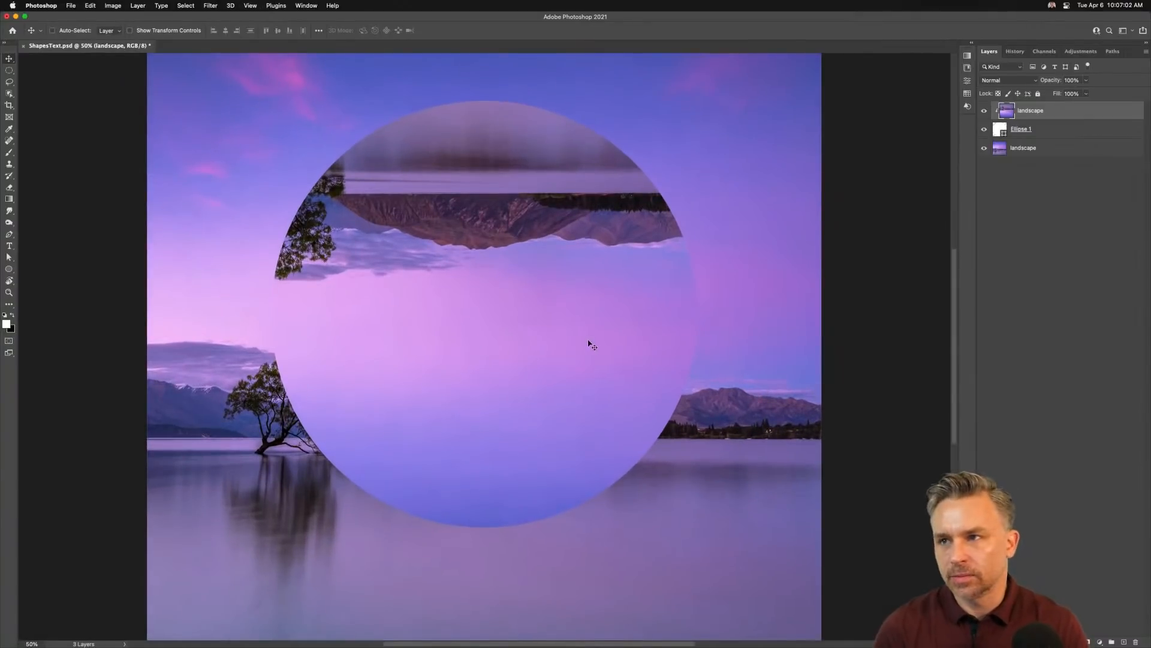
click(1083, 126)
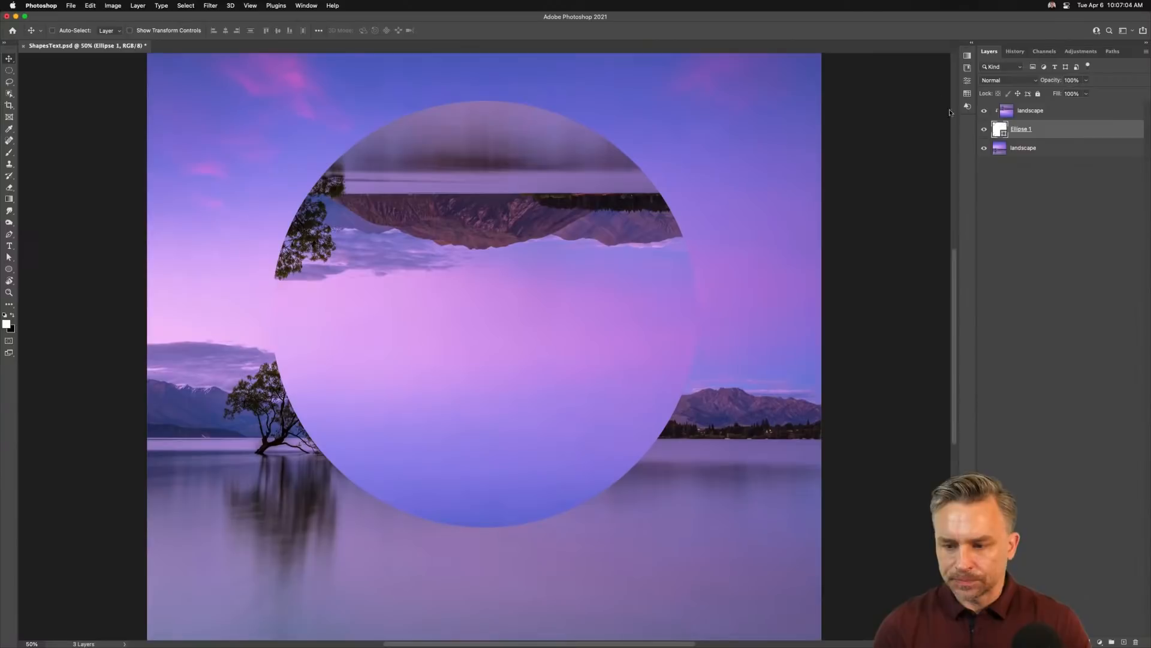
click(984, 111)
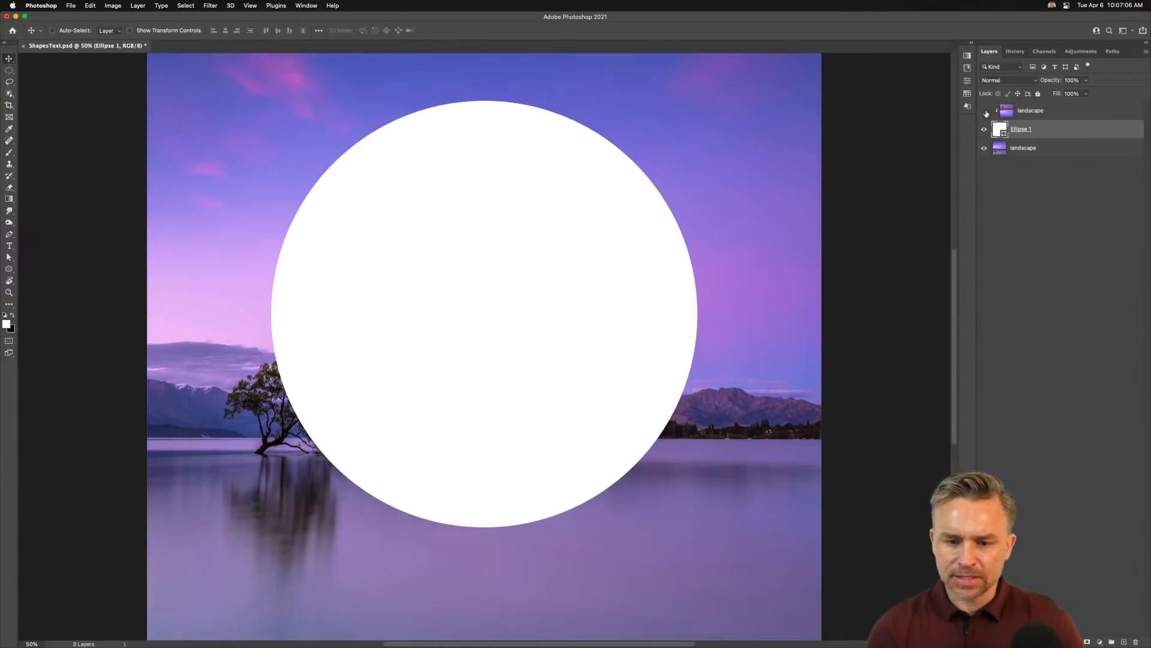
click(984, 111)
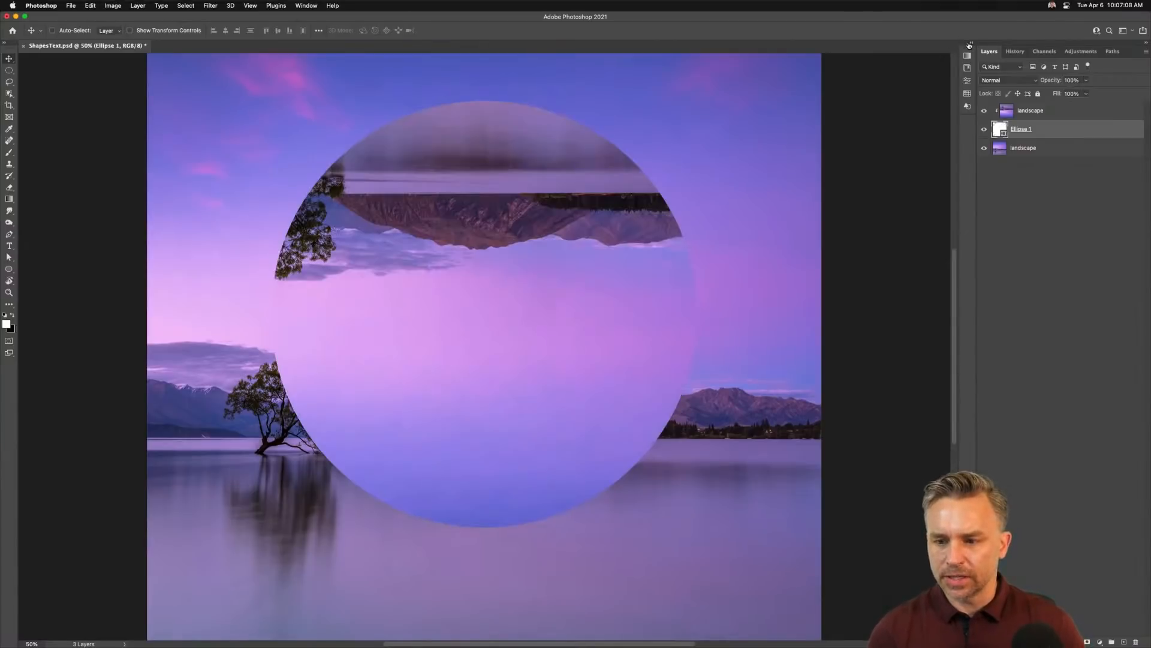
Step: Give the circle shape a white stroke after trying red and yellow stroke colours
click(970, 44)
click(817, 163)
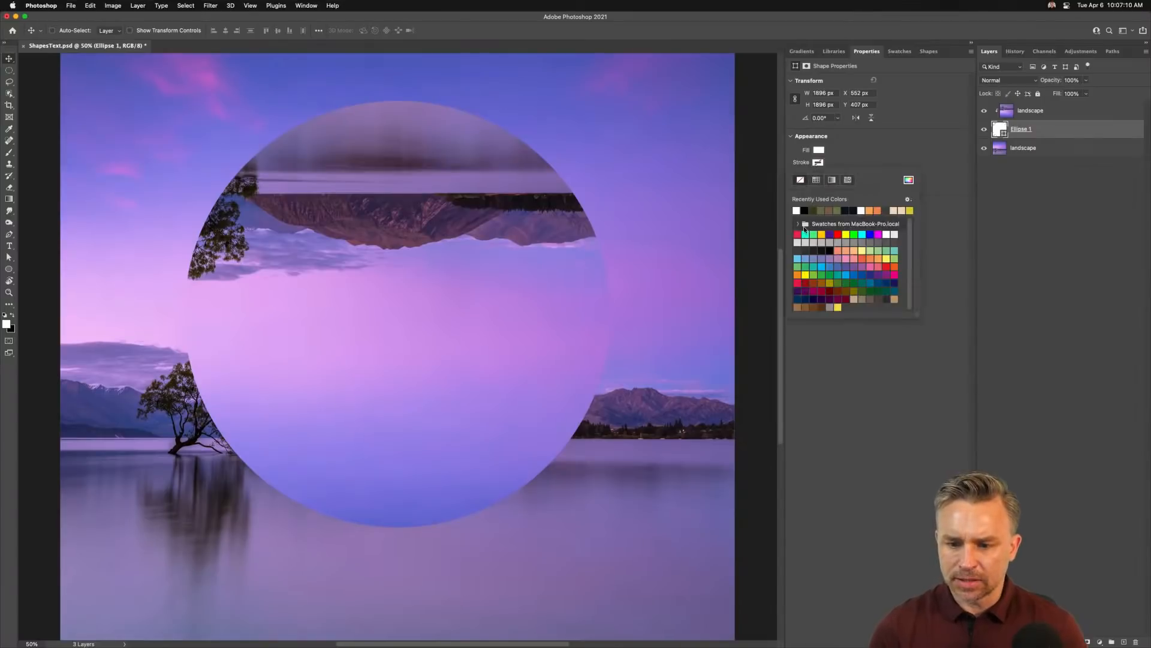
click(798, 234)
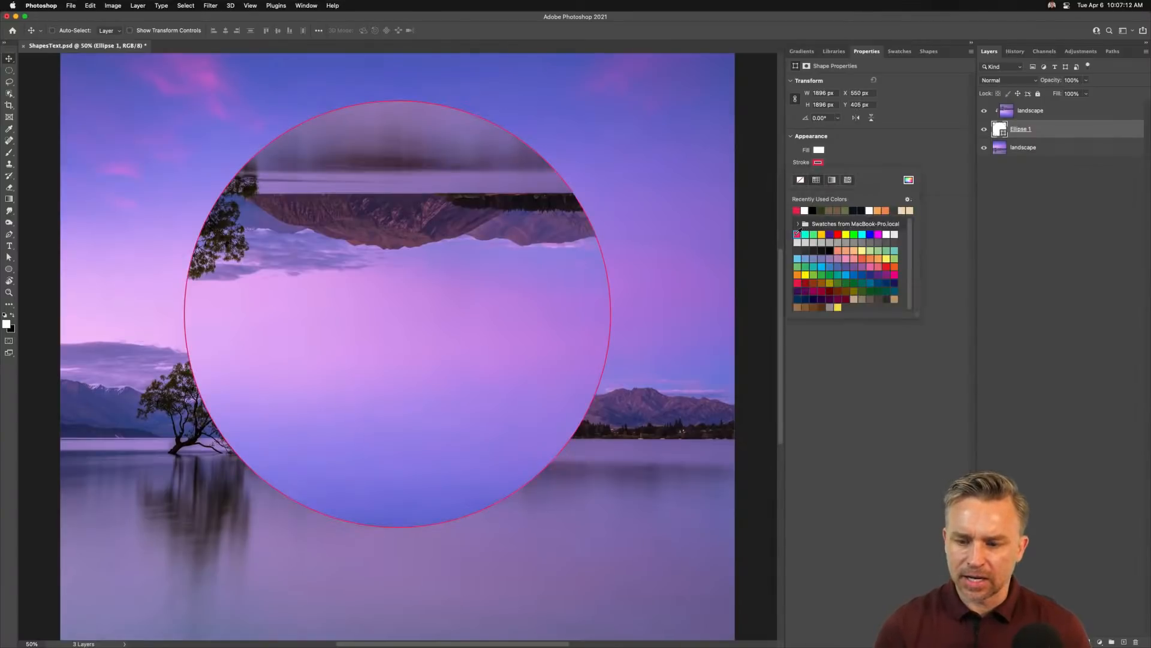
click(846, 234)
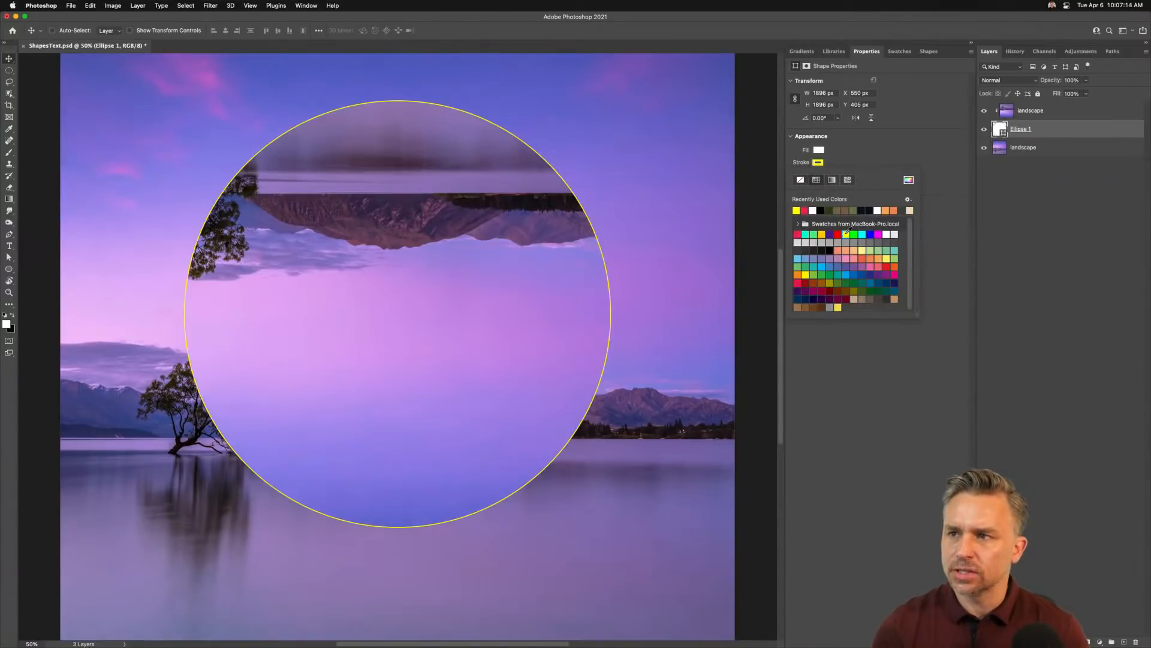
click(813, 210)
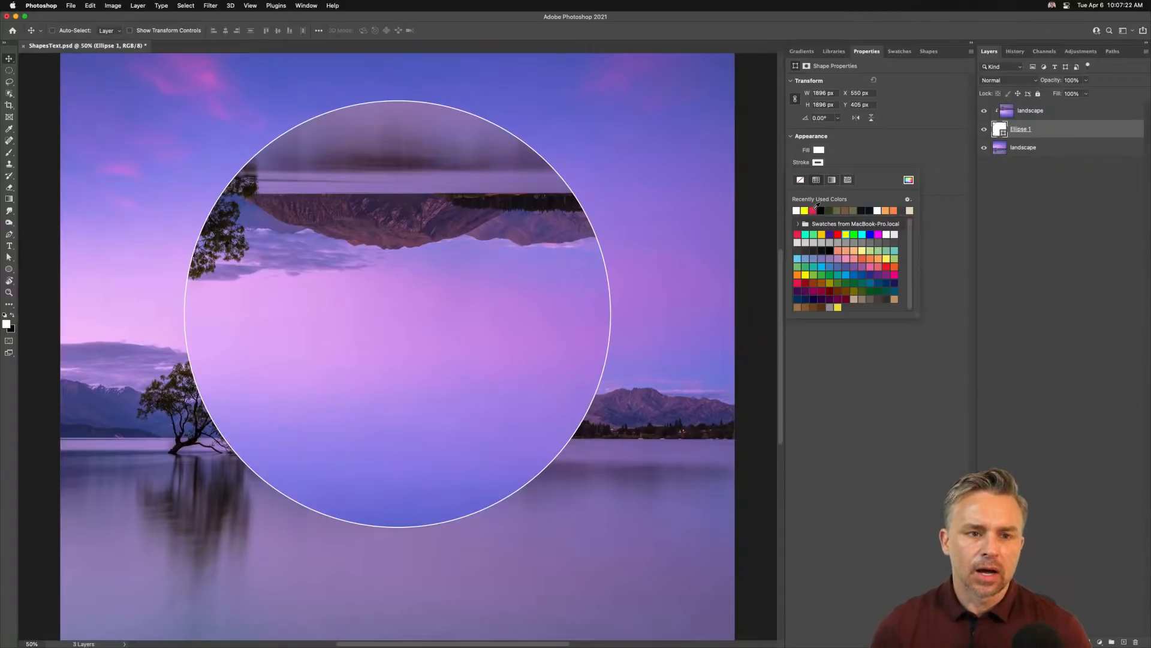
Step: Remove the circle's shape stroke and enable a Stroke effect in the layer style of Ellipse 1
click(801, 179)
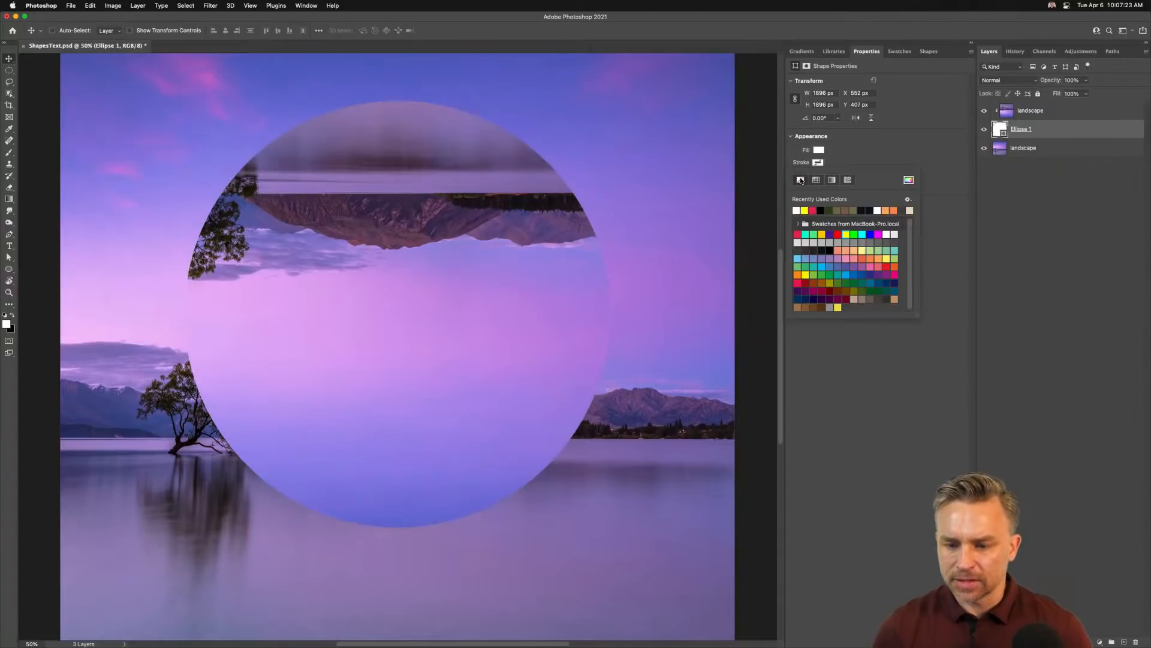
click(868, 142)
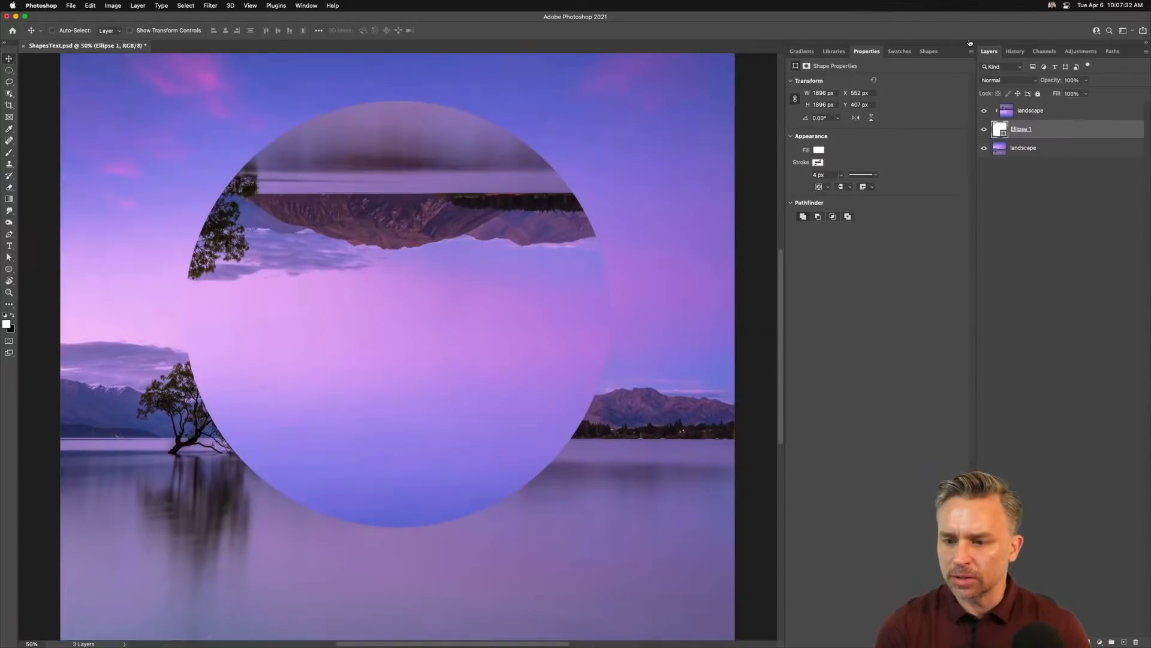
click(971, 43)
double_click(1058, 130)
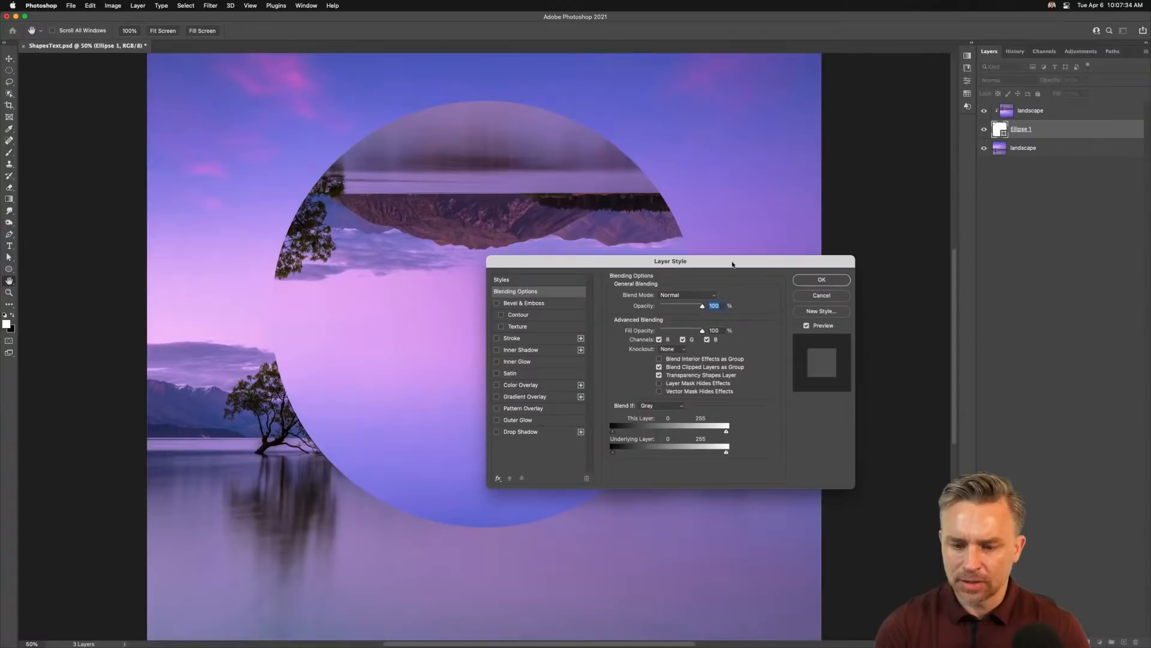
drag(600, 267, 742, 213)
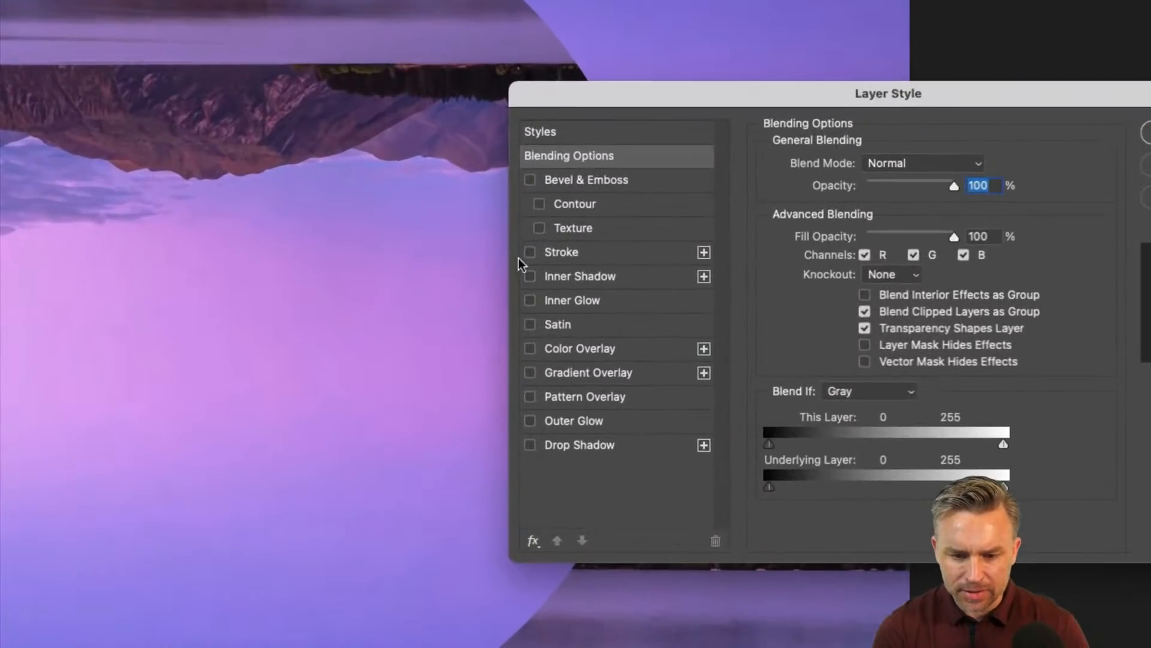
click(531, 253)
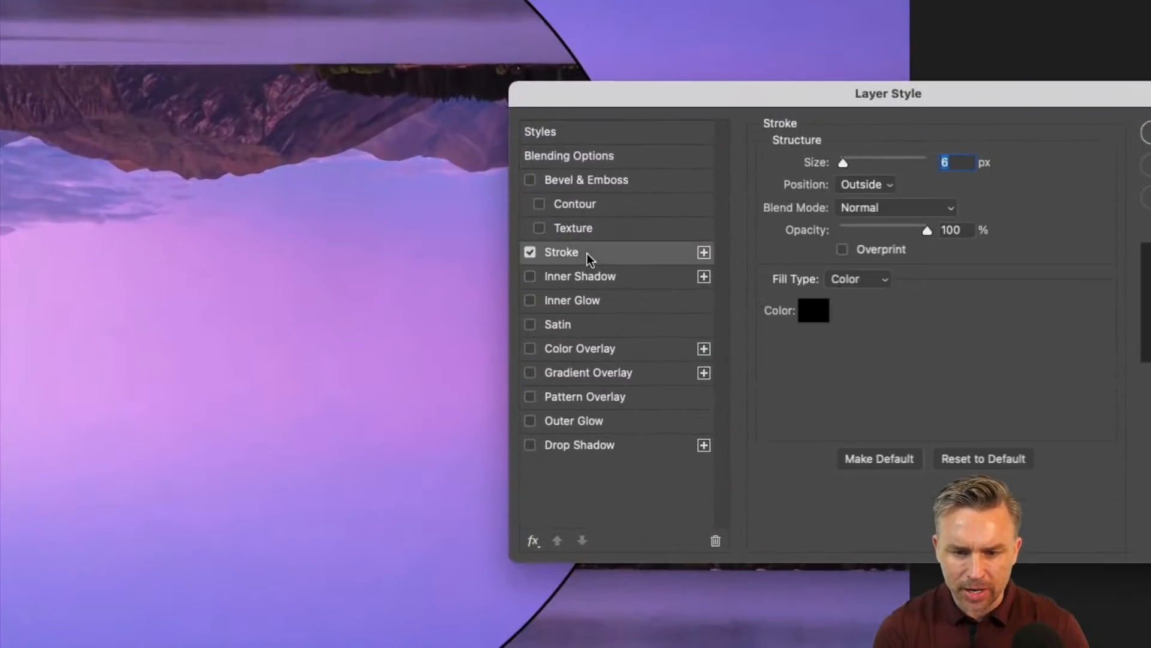
drag(570, 100, 407, 135)
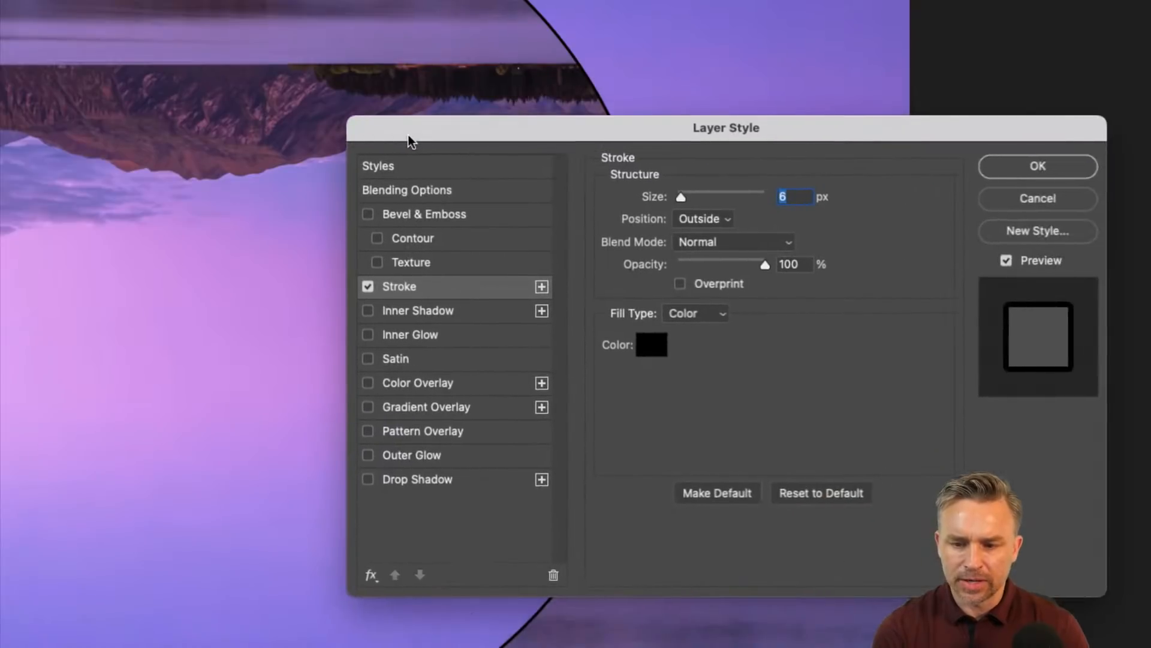
Step: Try the Stroke effect at 32 px, compare its Inside and Outside positions, and cancel the layer style
mouse_move(693, 196)
mouse_down()
mouse_move(671, 195)
mouse_move(692, 197)
mouse_up()
click(696, 218)
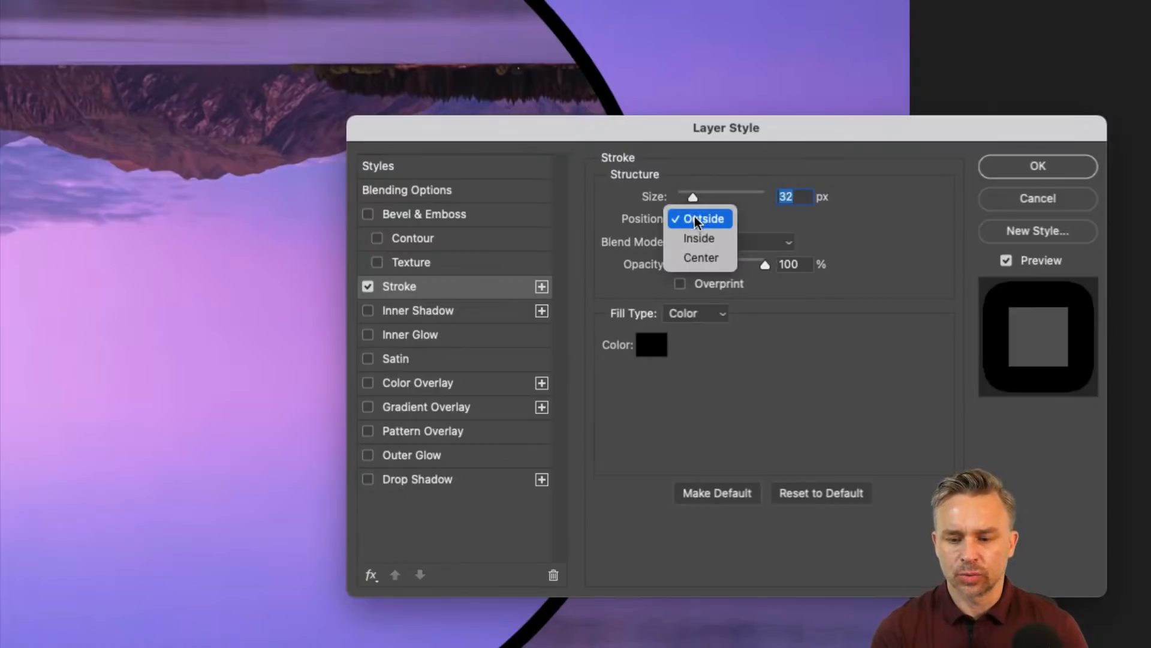
click(696, 238)
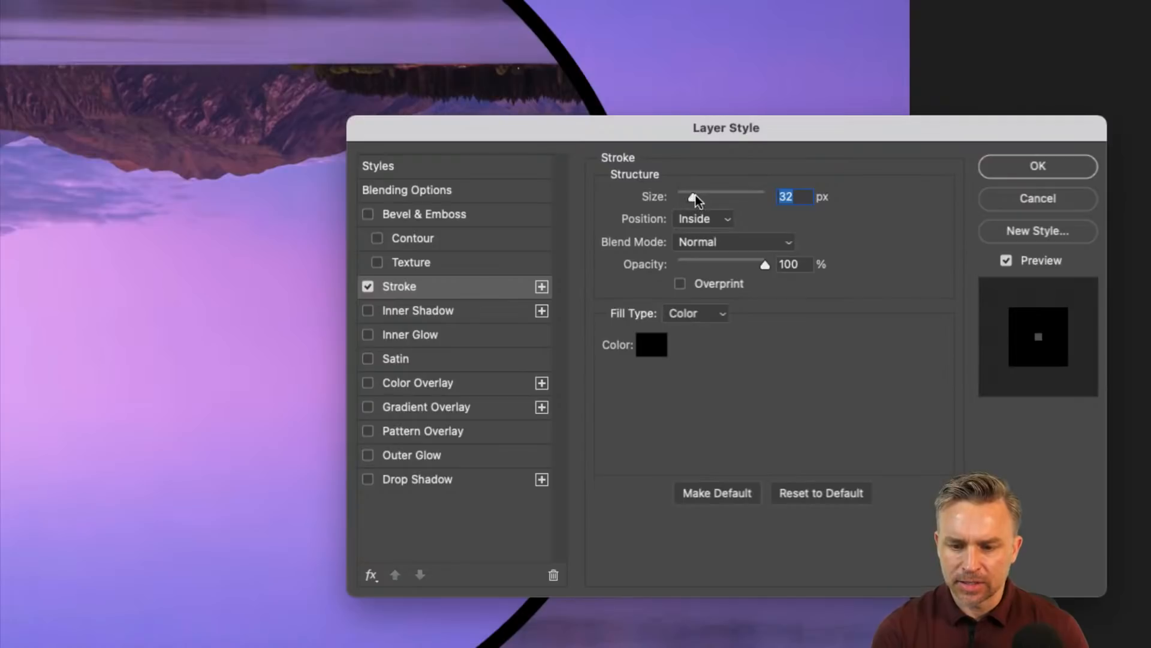
click(695, 217)
click(691, 197)
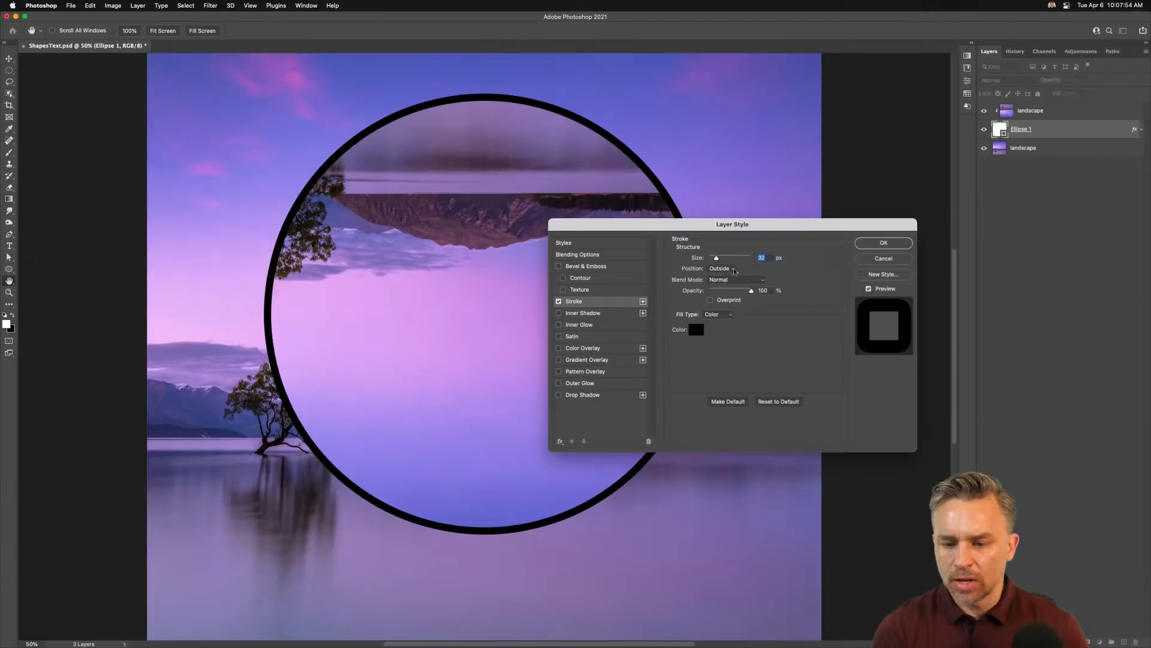
click(866, 263)
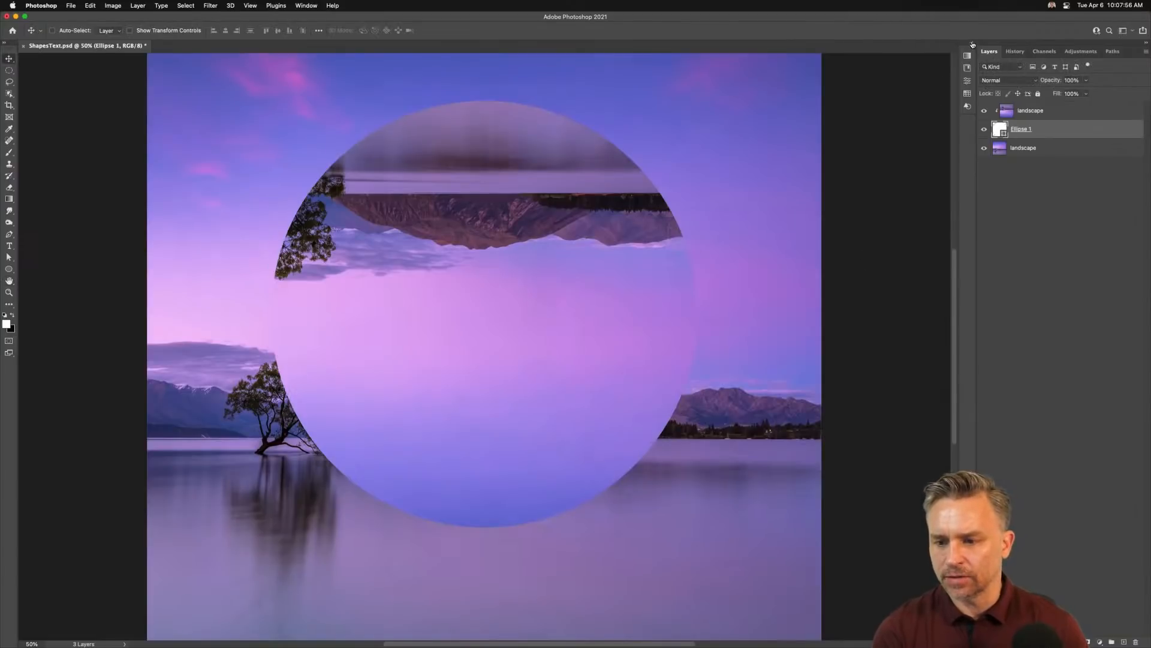
Step: Restore the white stroke on the circle in its shape properties
click(971, 43)
click(818, 163)
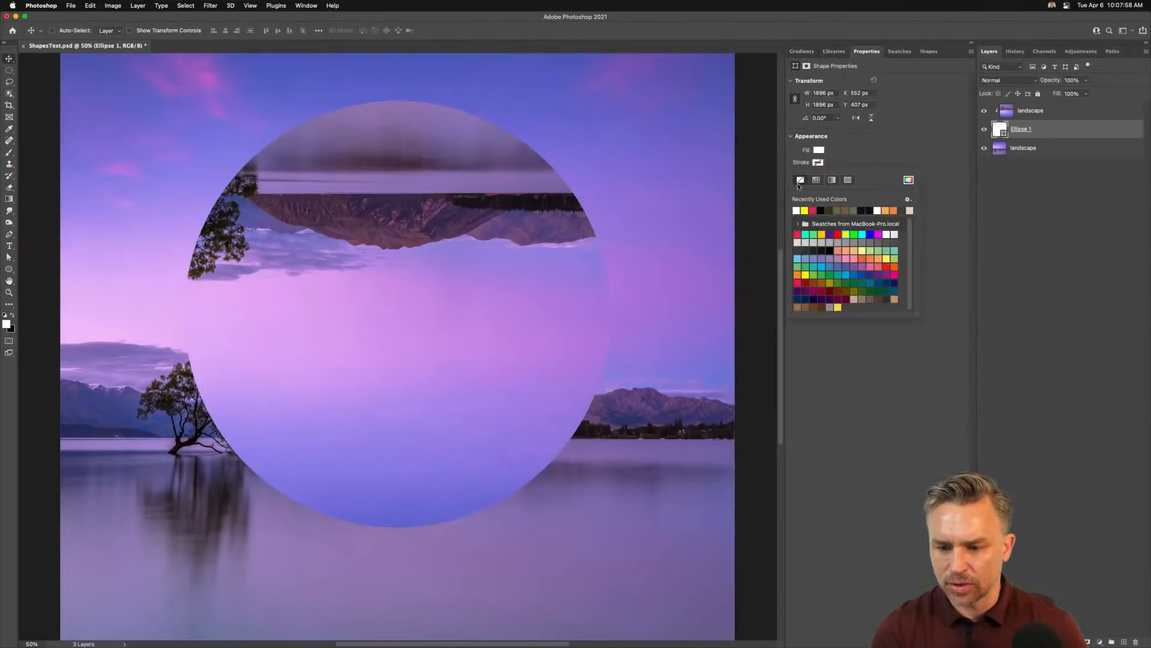
click(796, 210)
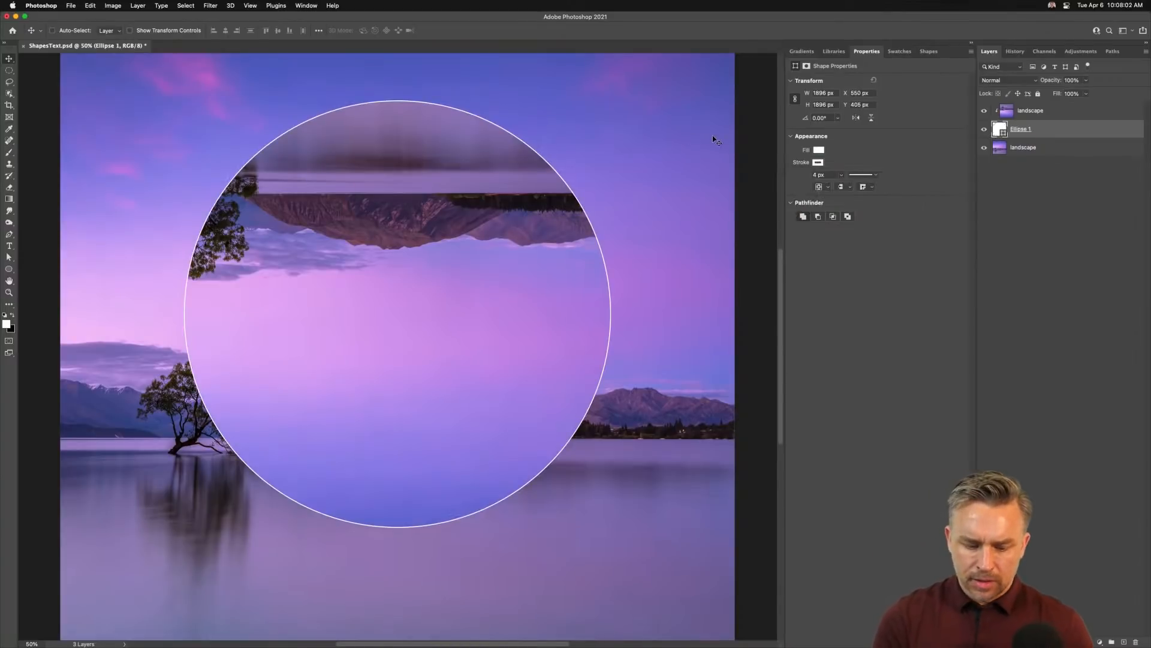
Step: Change the circle's stroke to the dotted line style after trying the dashed one, and set the gap to 50
key(super+1)
drag(716, 141, 424, 354)
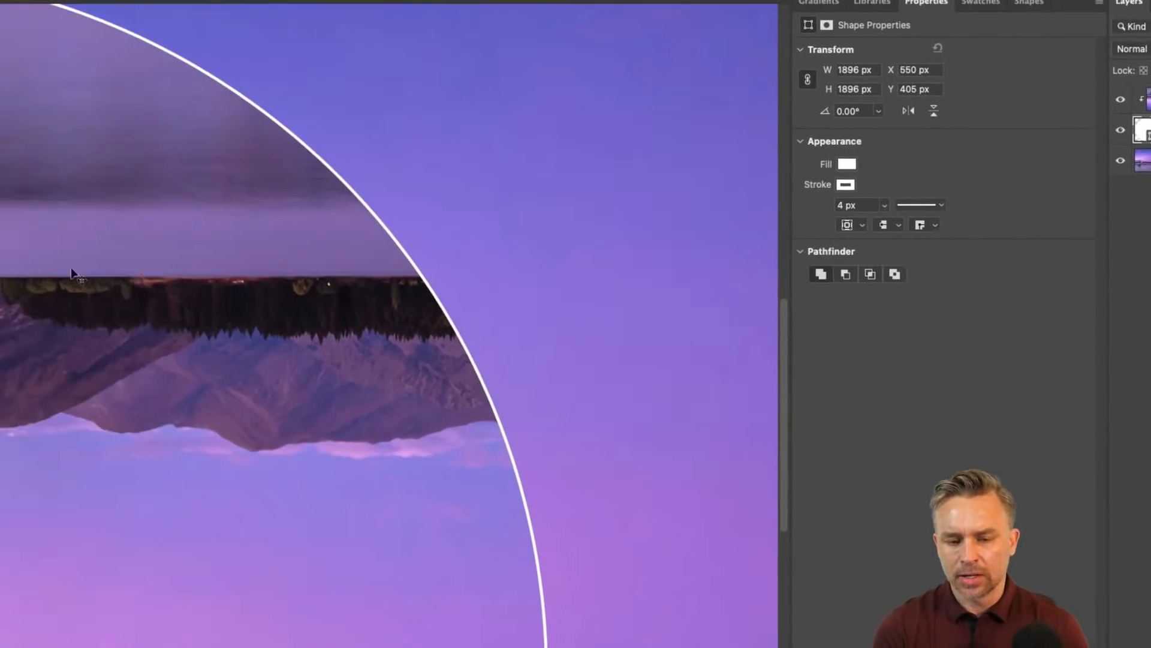
click(908, 206)
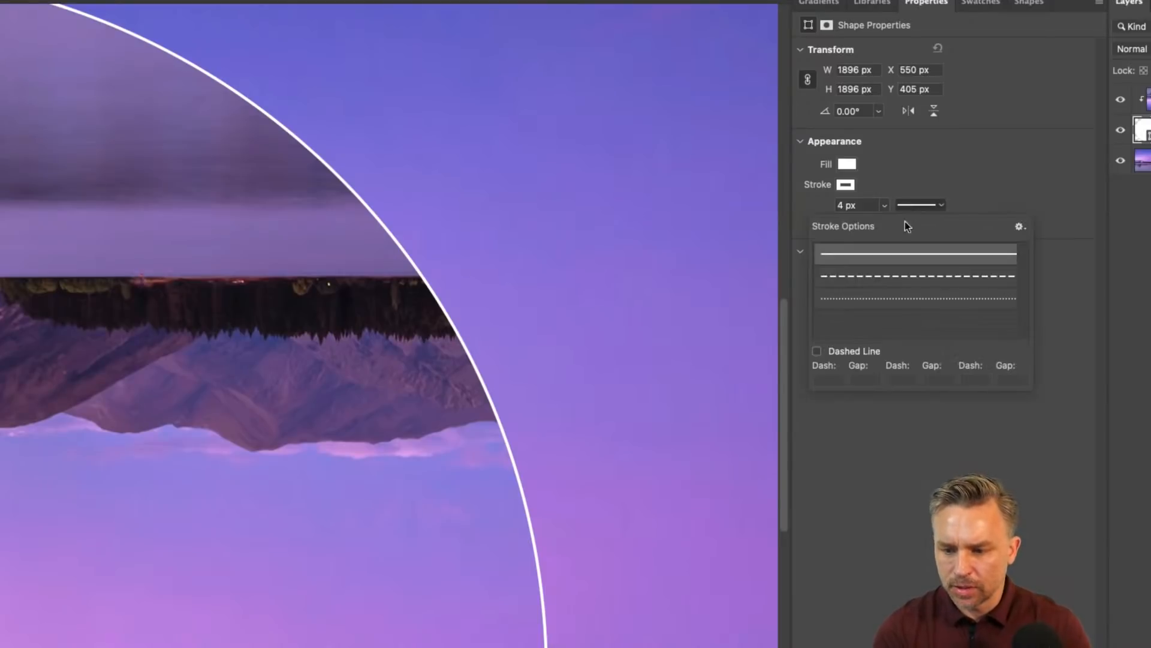
click(894, 279)
click(897, 298)
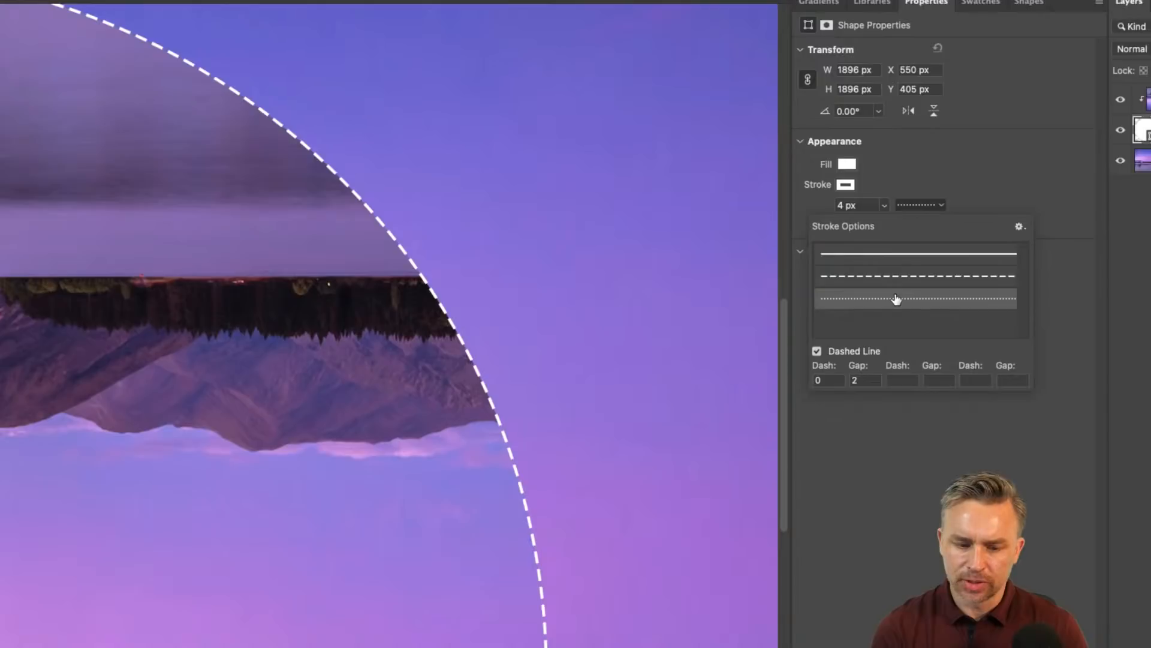
key(Tab)
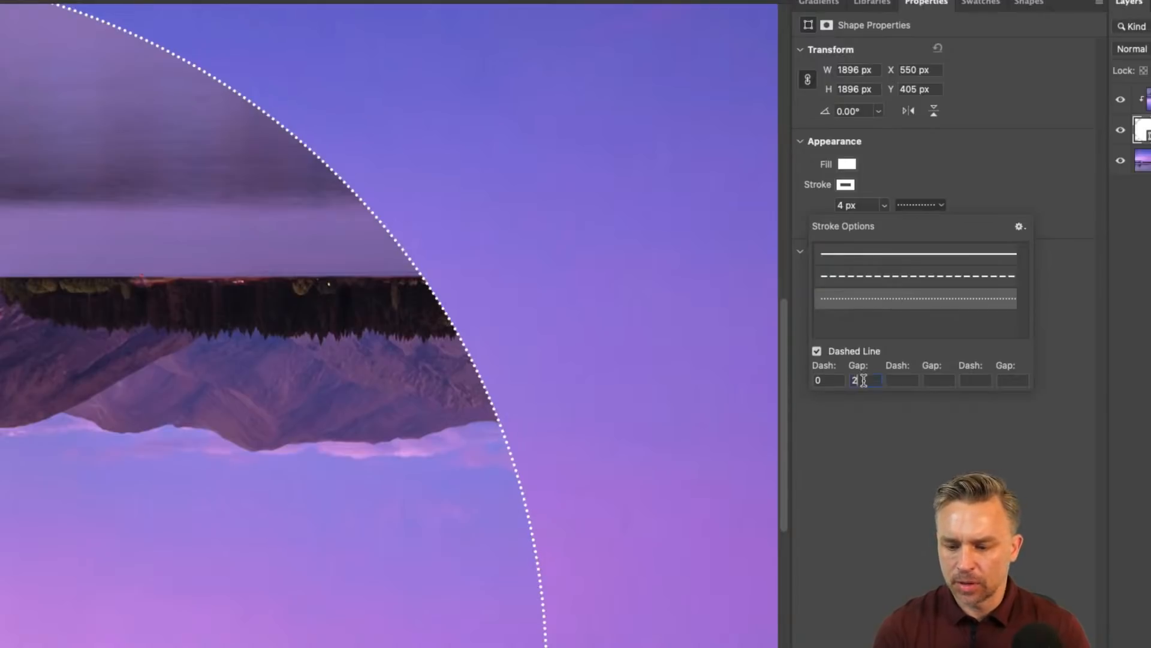
text(50)
key(Tab)
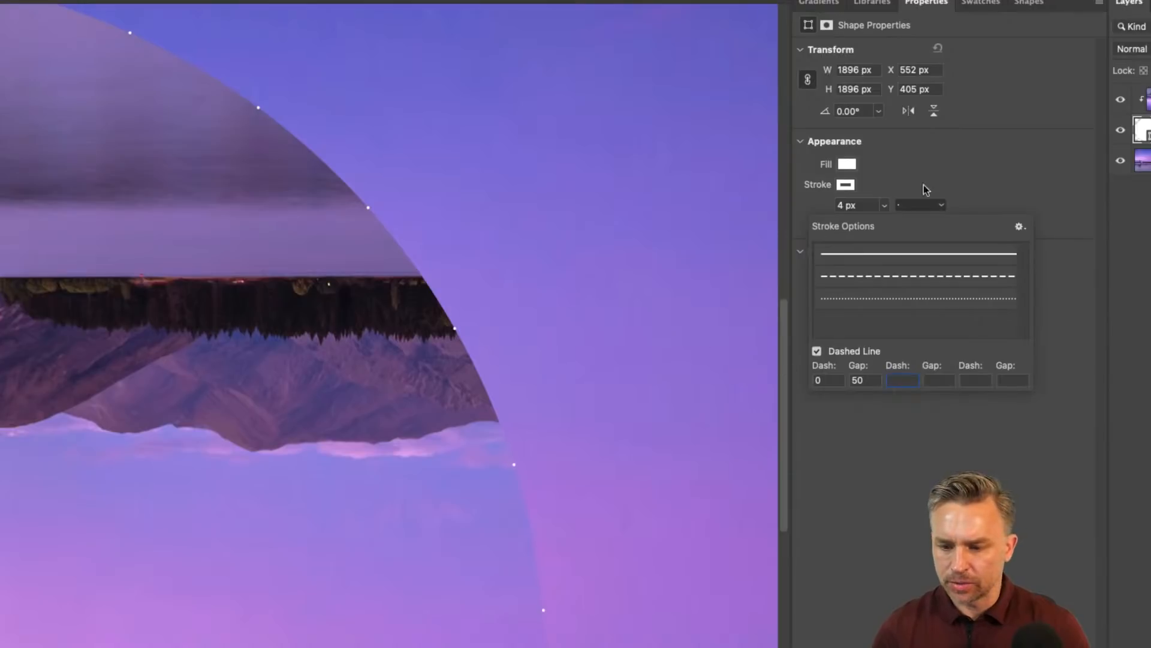
Step: Increase the circle's dotted stroke and set its width to 20 px
click(909, 201)
click(886, 206)
drag(888, 220, 901, 226)
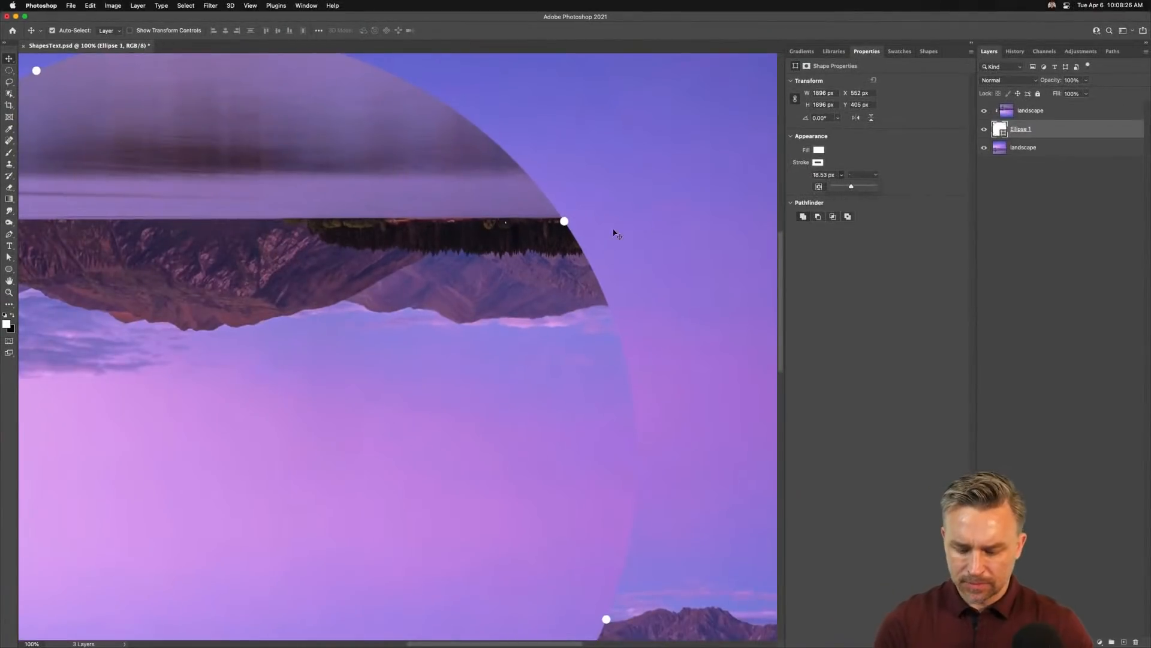
key(super+minus)
key(super+minus)
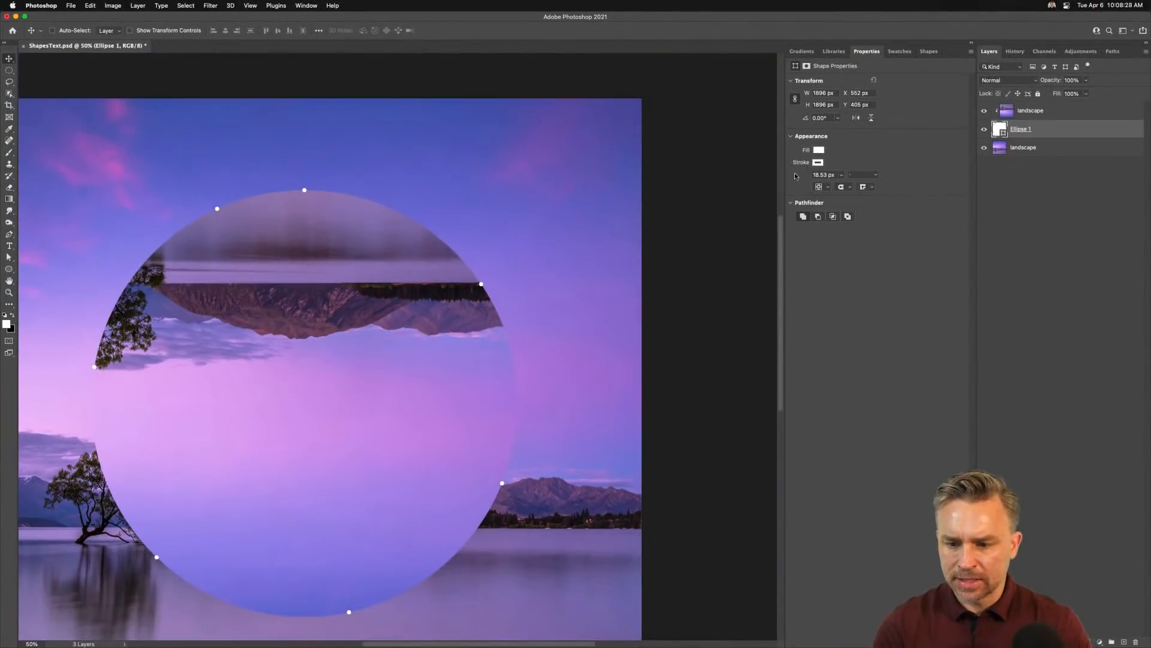
click(819, 174)
text(20)
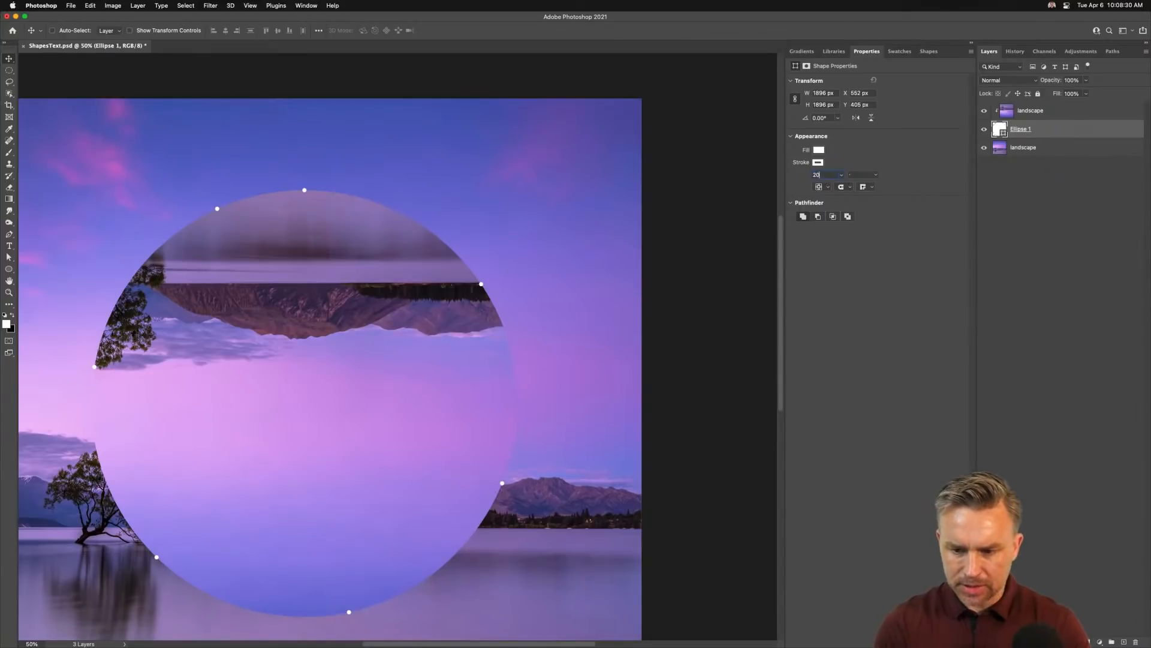
key(Tab)
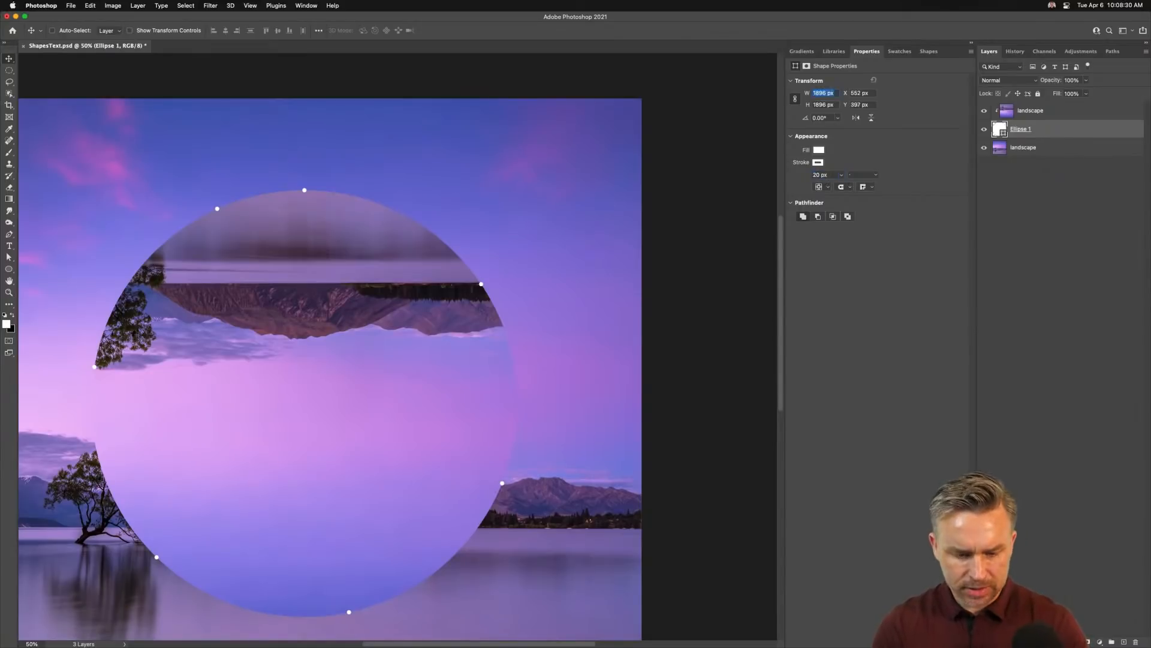
Step: Set the gap between the dots of the circle's stroke to 20
click(858, 177)
drag(830, 281, 775, 271)
text(20)
key(Return)
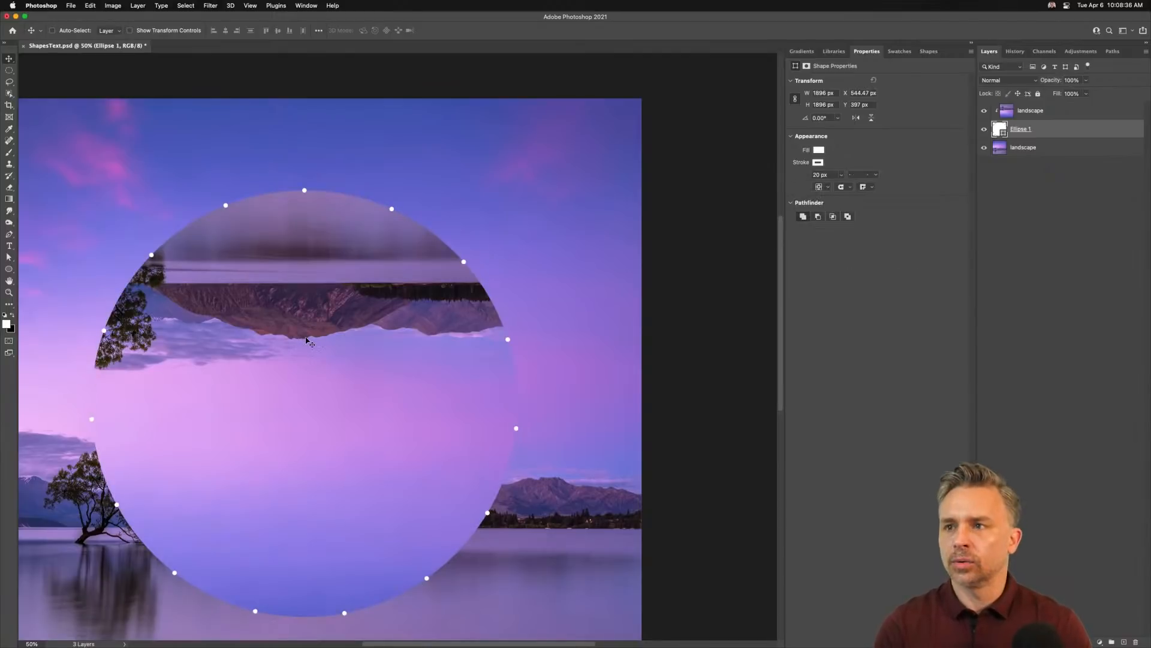
Step: Draw a tilted five-sided polygon about 1131 × 1075 px inside the circle, on a layer above the clipped landscape copy
drag(210, 303, 338, 274)
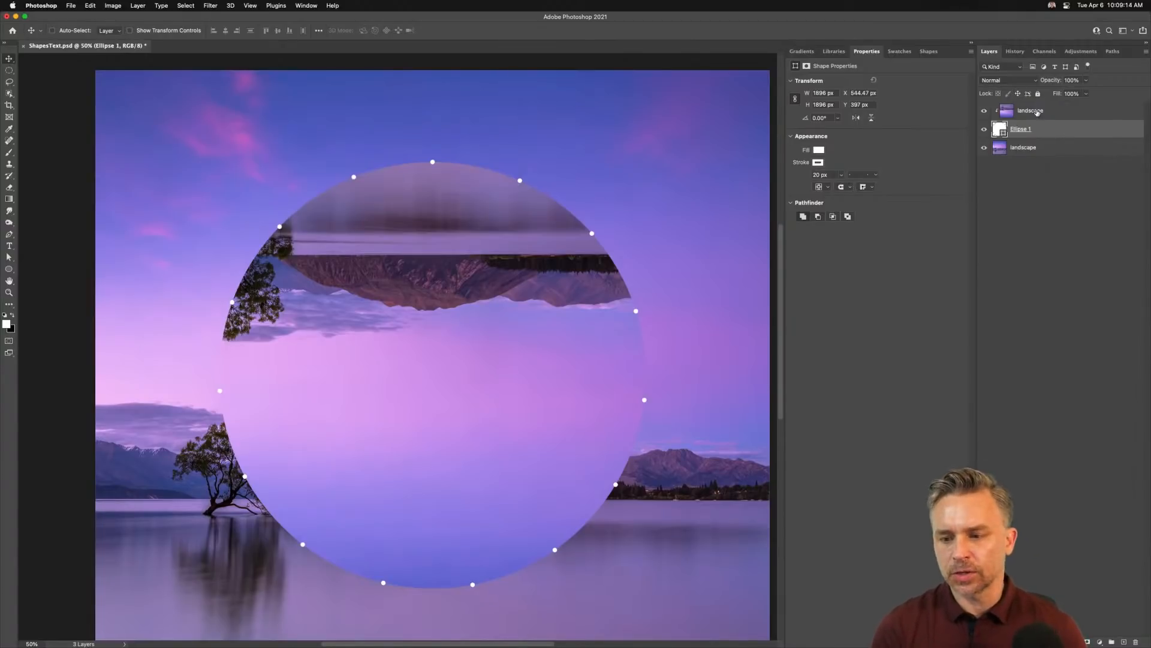
click(1036, 111)
click(8, 272)
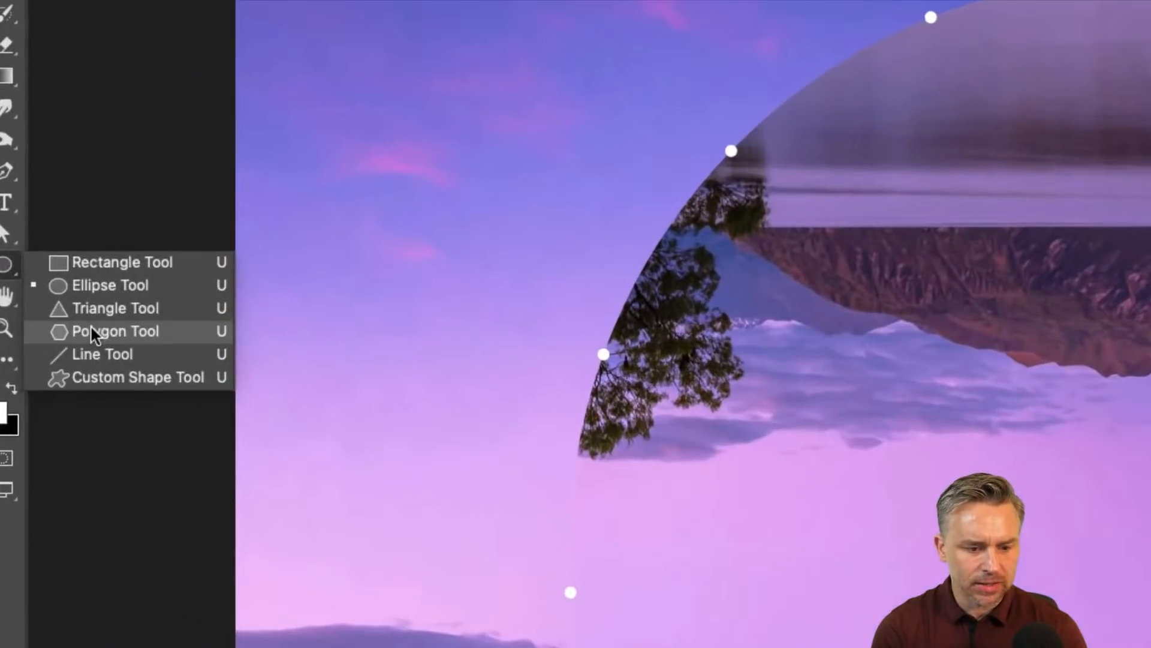
click(91, 331)
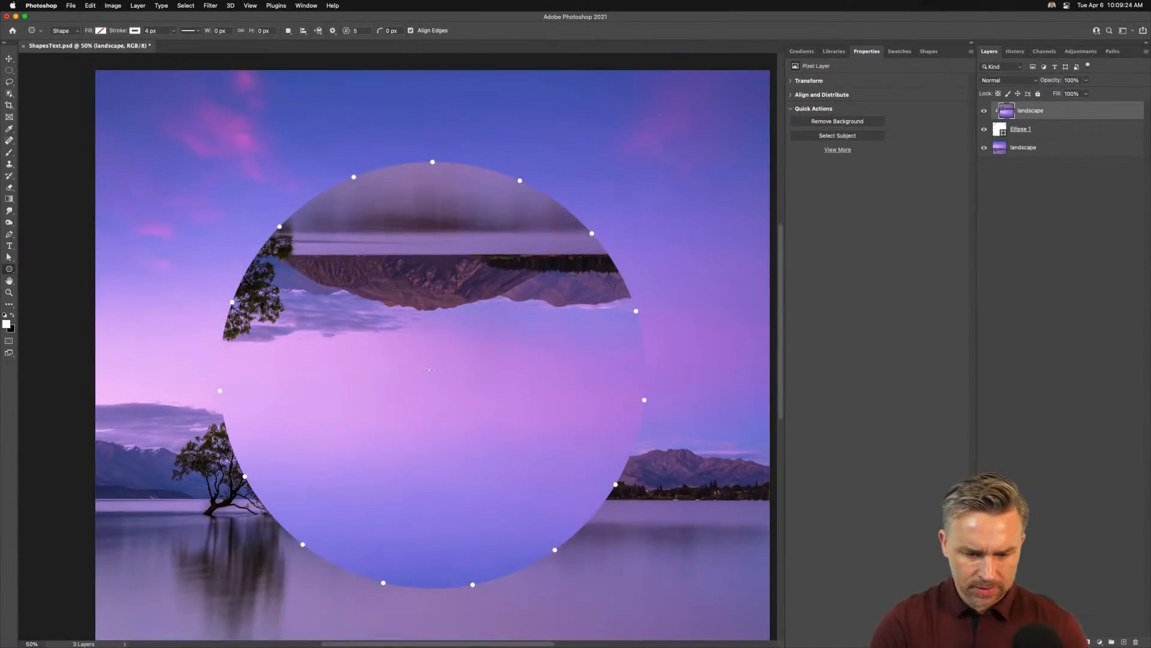
drag(429, 370, 547, 307)
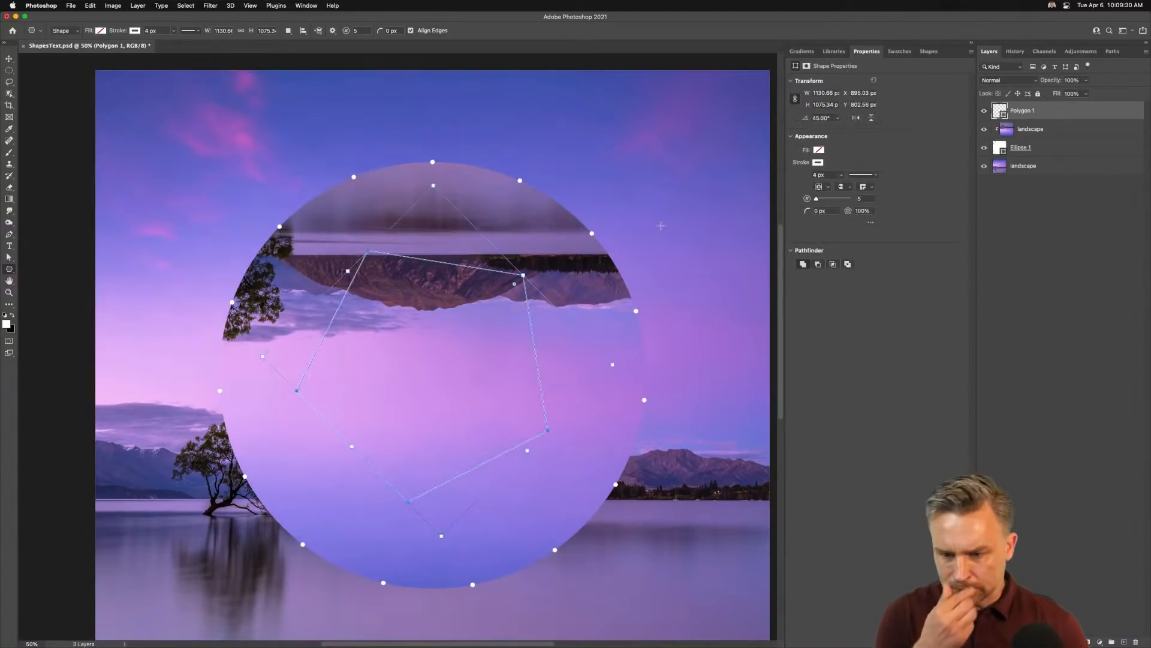
Step: Set the polygon's stroke width to 20 px
click(820, 174)
text(2)
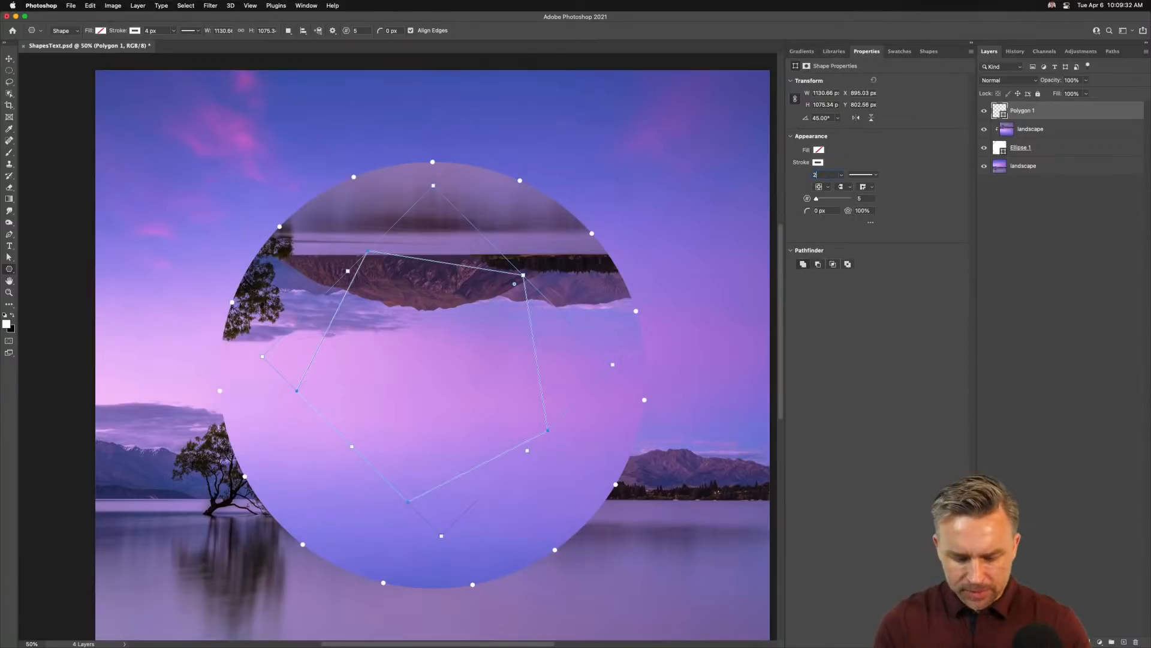
key(Return)
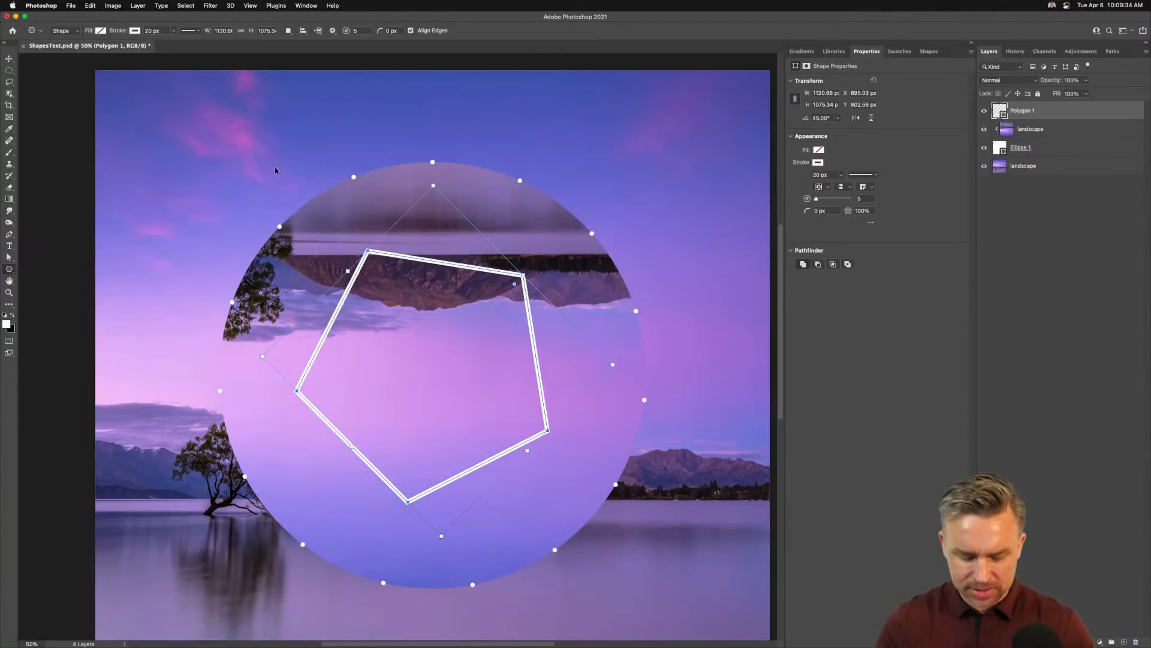
Step: Try the dotted line style on the polygon's stroke and return it to a solid line
key(super+equal)
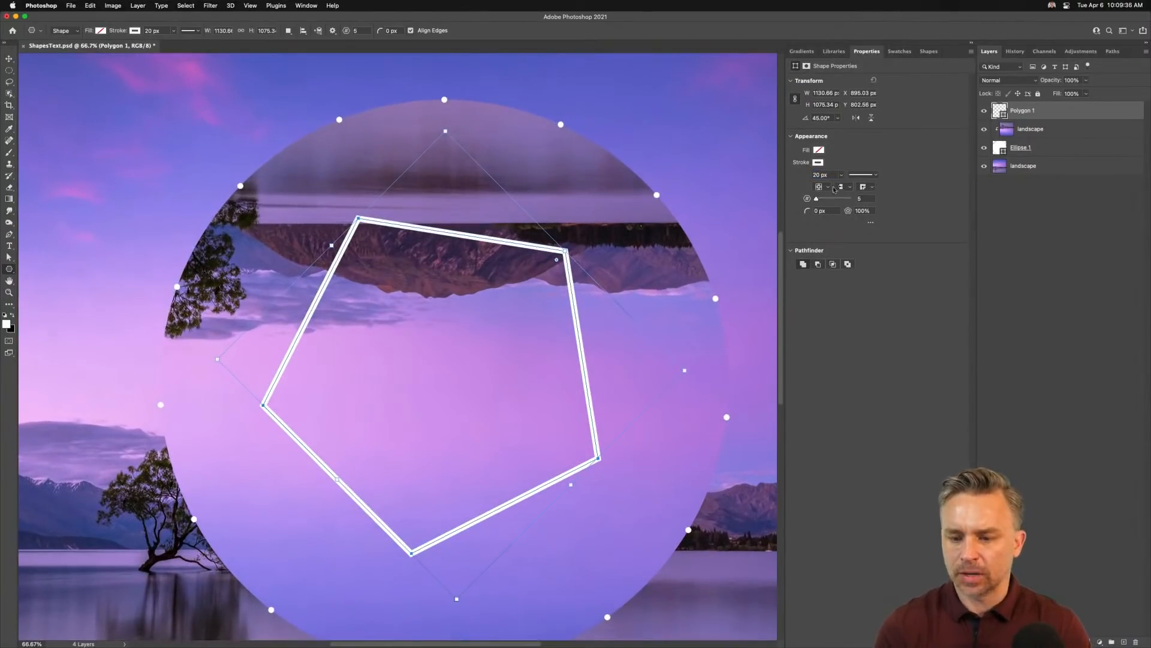
click(875, 176)
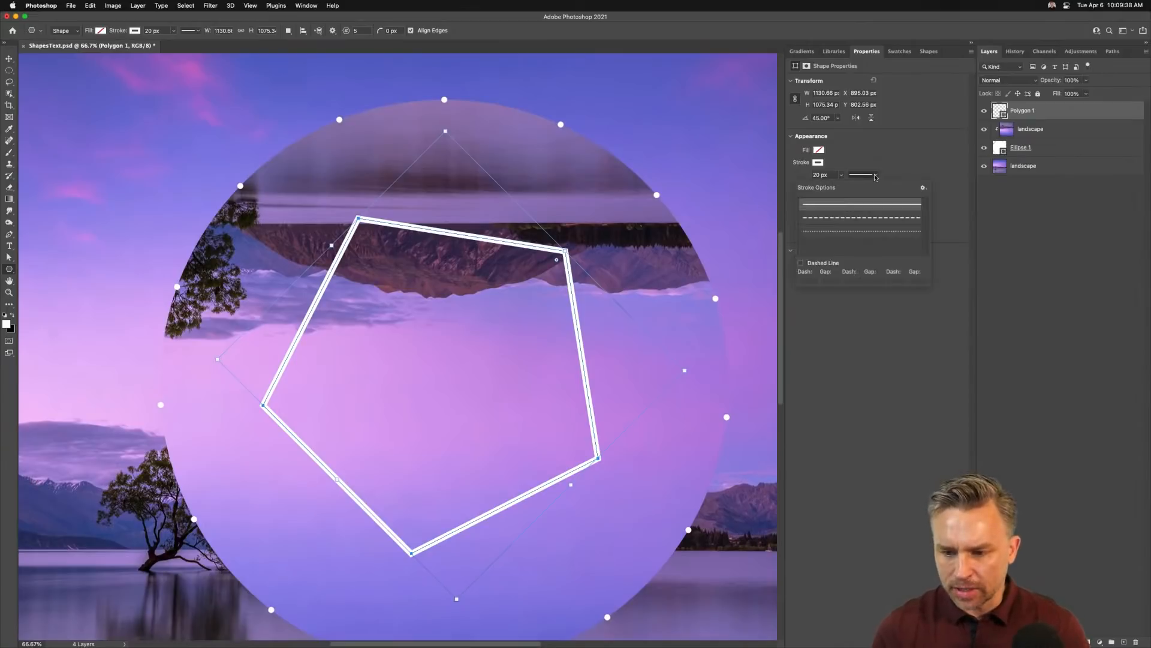
click(852, 232)
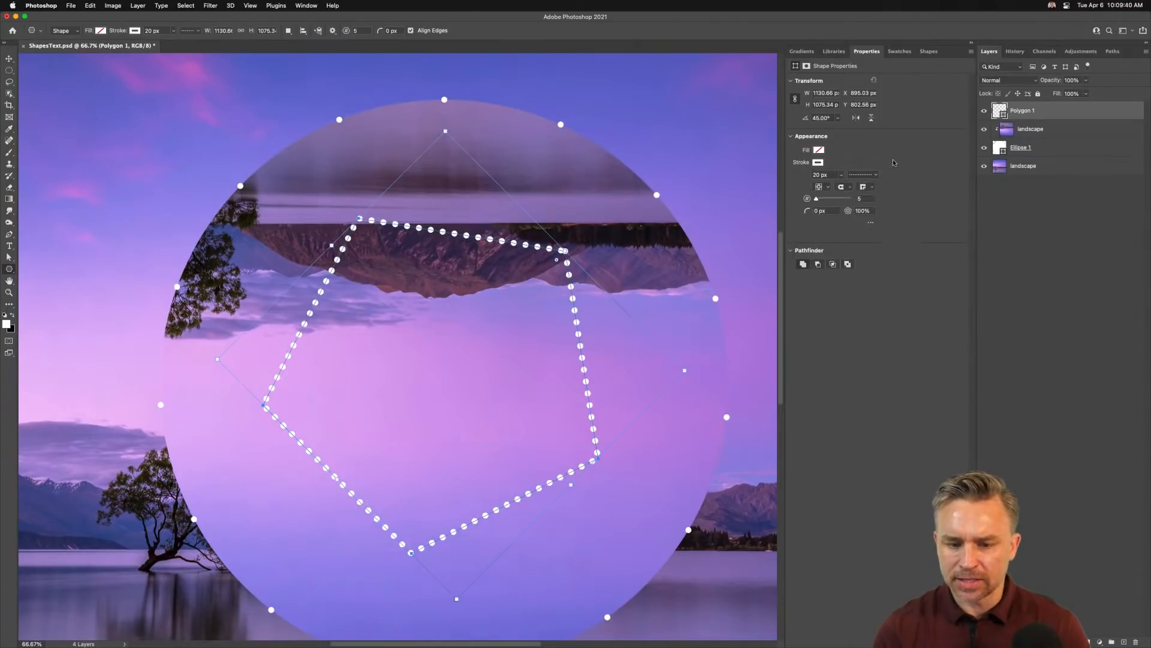
click(861, 175)
click(862, 202)
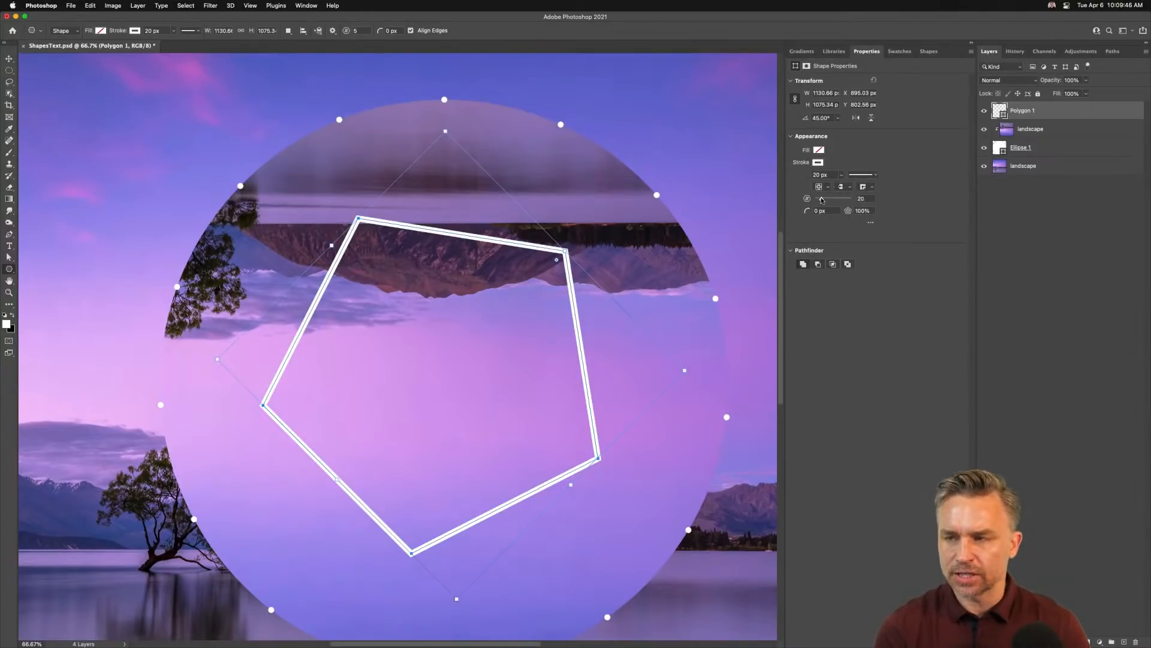
Step: Try 20 sides on the polygon and return it to five sides
drag(816, 198, 822, 199)
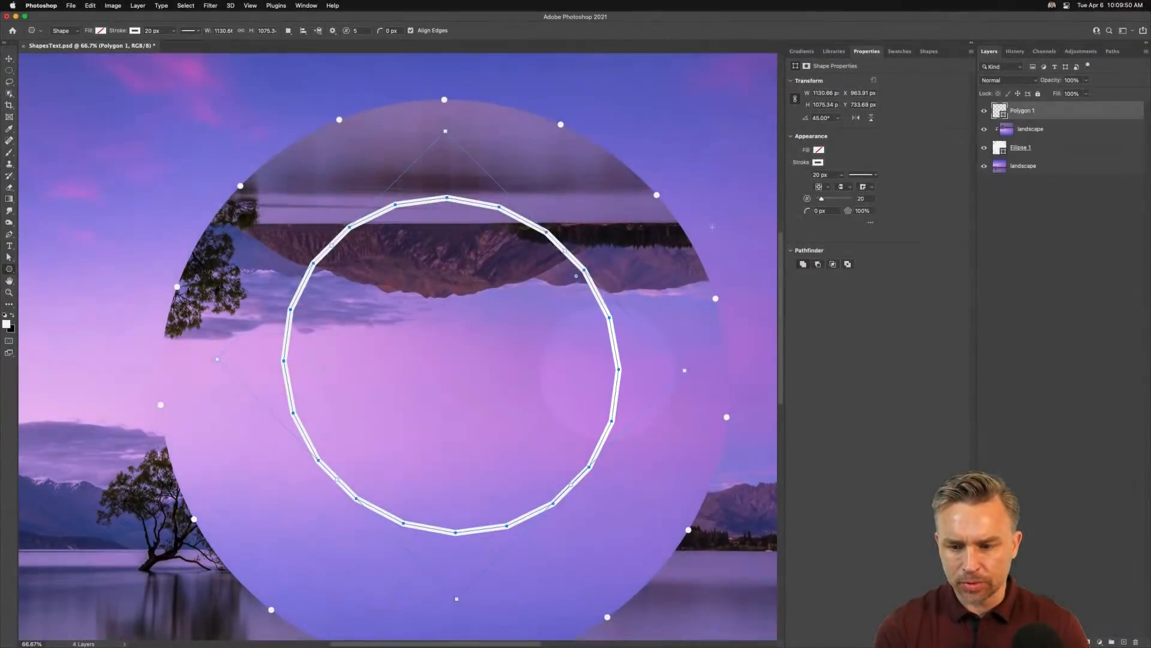
mouse_move(822, 199)
mouse_down()
mouse_move(851, 203)
mouse_move(817, 202)
mouse_up()
click(864, 197)
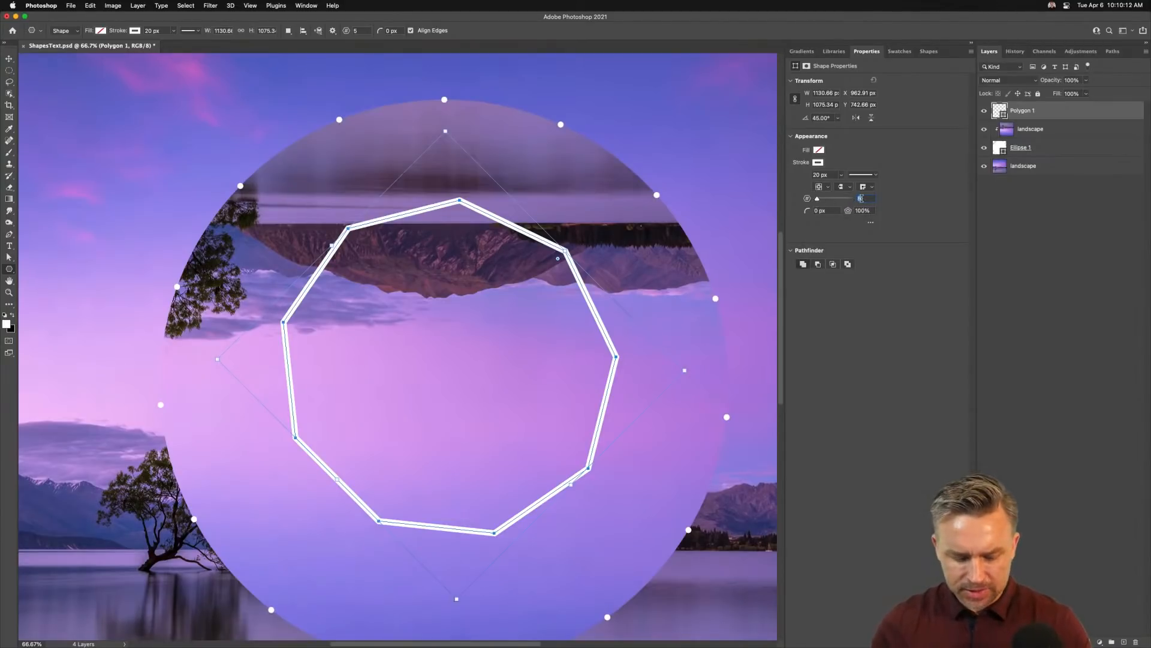
text(6)
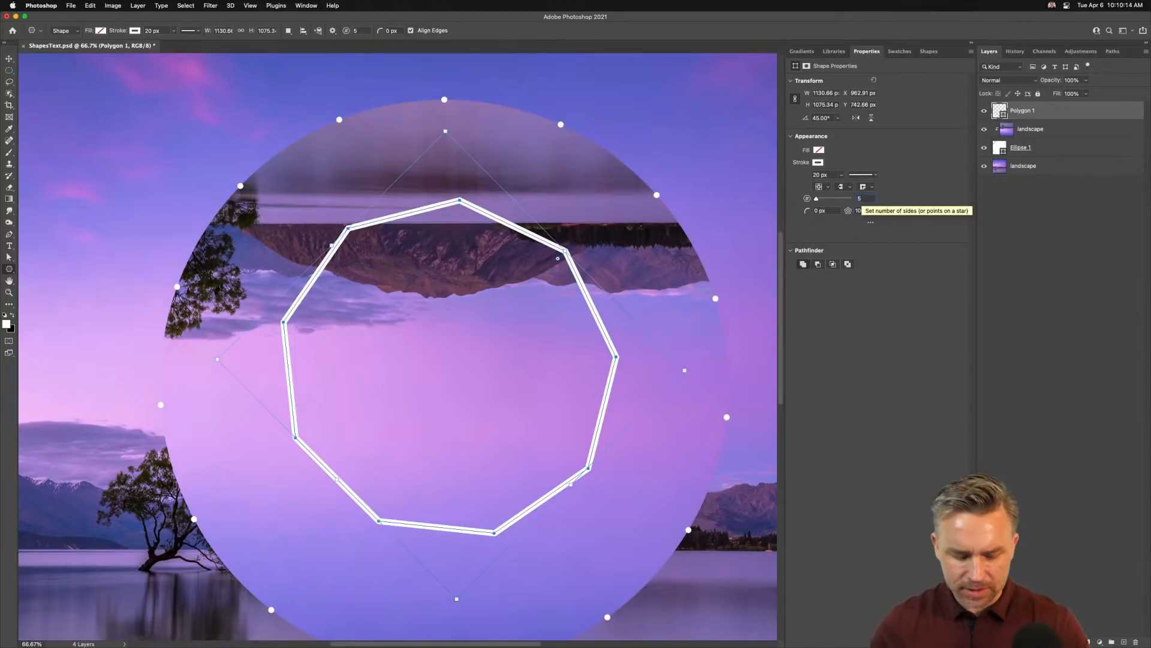
key(Tab)
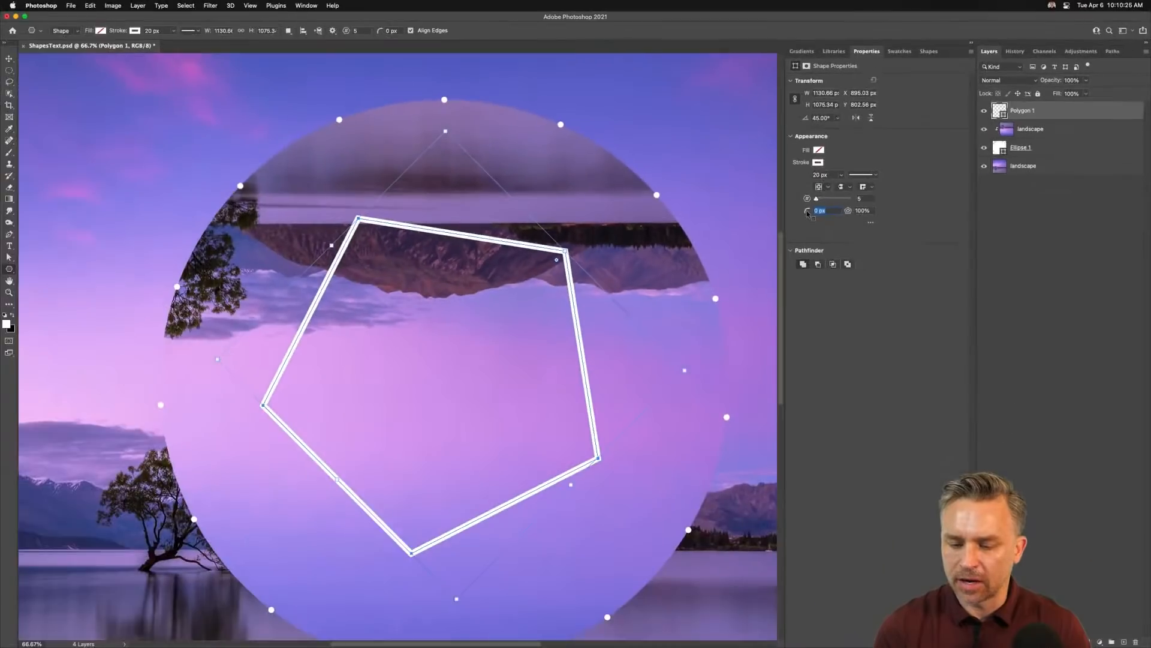
Step: Round the polygon's corners to a 109 px radius and duplicate the polygon layer
drag(804, 211, 812, 212)
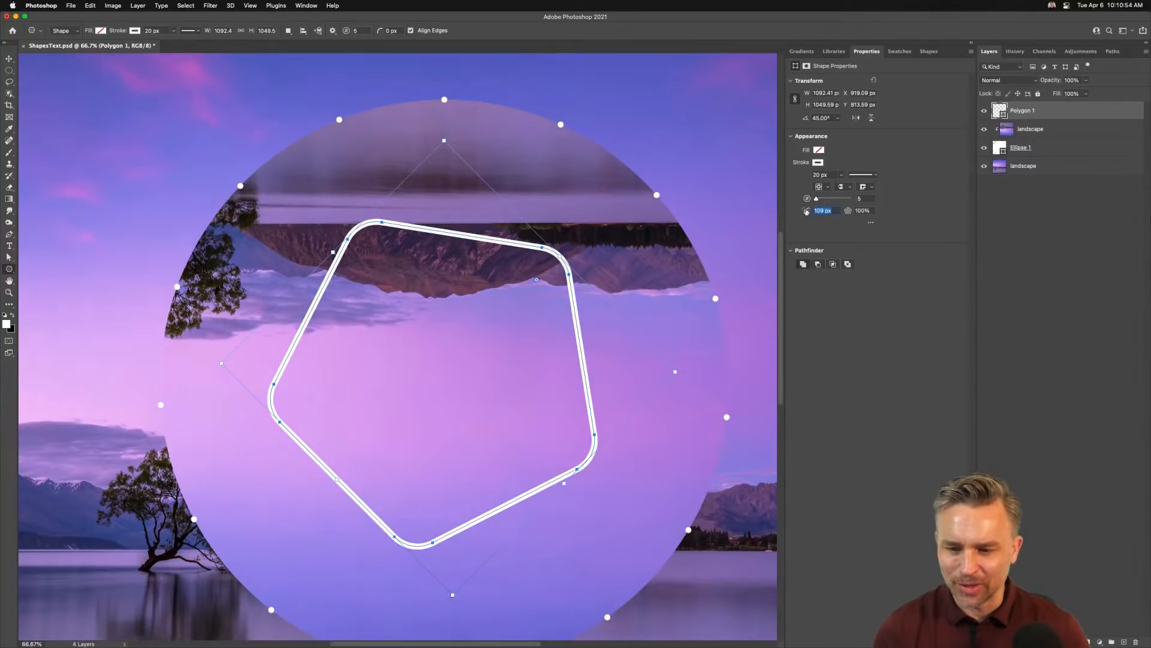
click(1038, 113)
key(super+j)
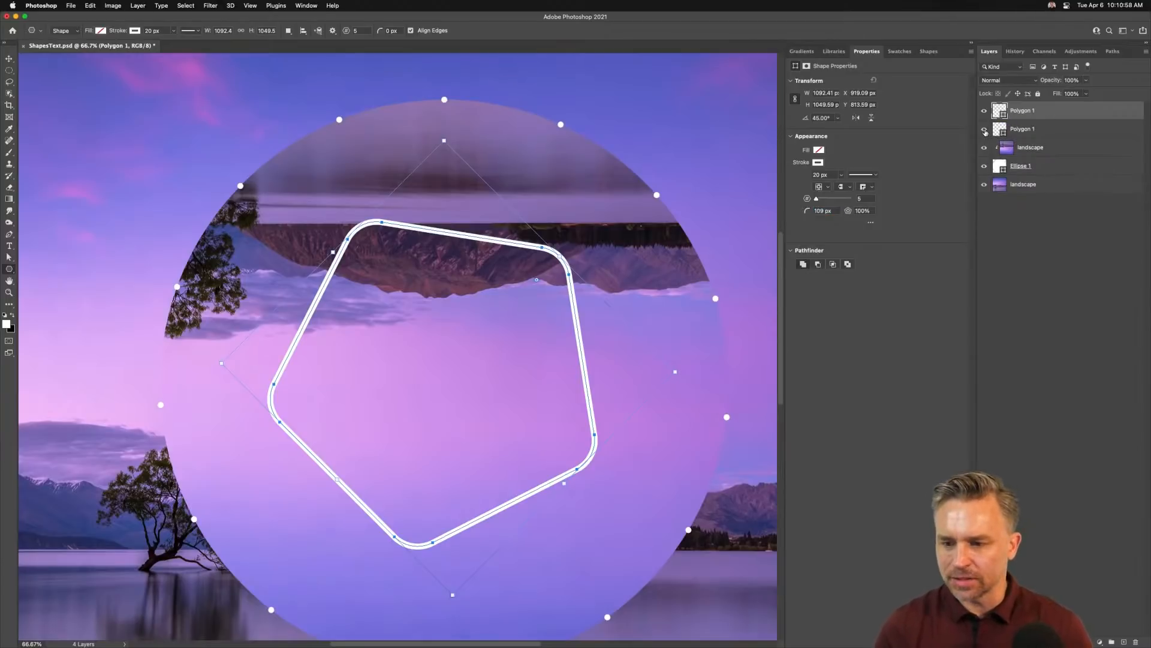
Step: Hide the lower rounded polygon layer and set the duplicate's corner radius to 0 px
click(830, 211)
text(0)
key(Return)
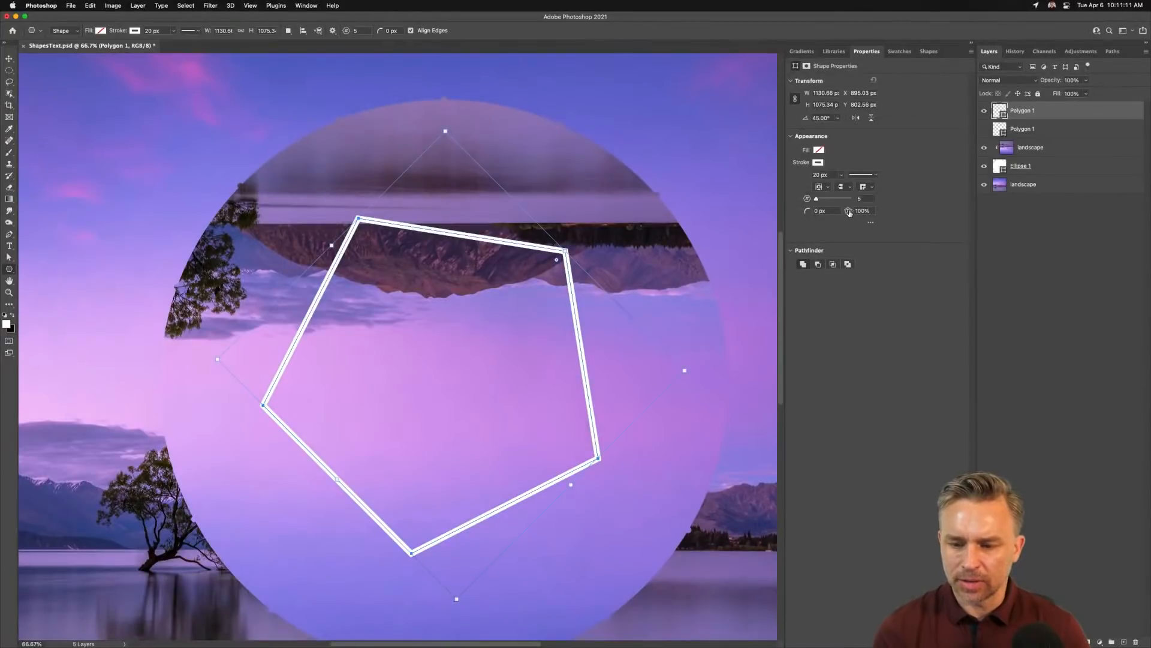
Step: Turn the duplicate polygon into a 20-pointed star with a star ratio of 41%
drag(849, 212, 824, 211)
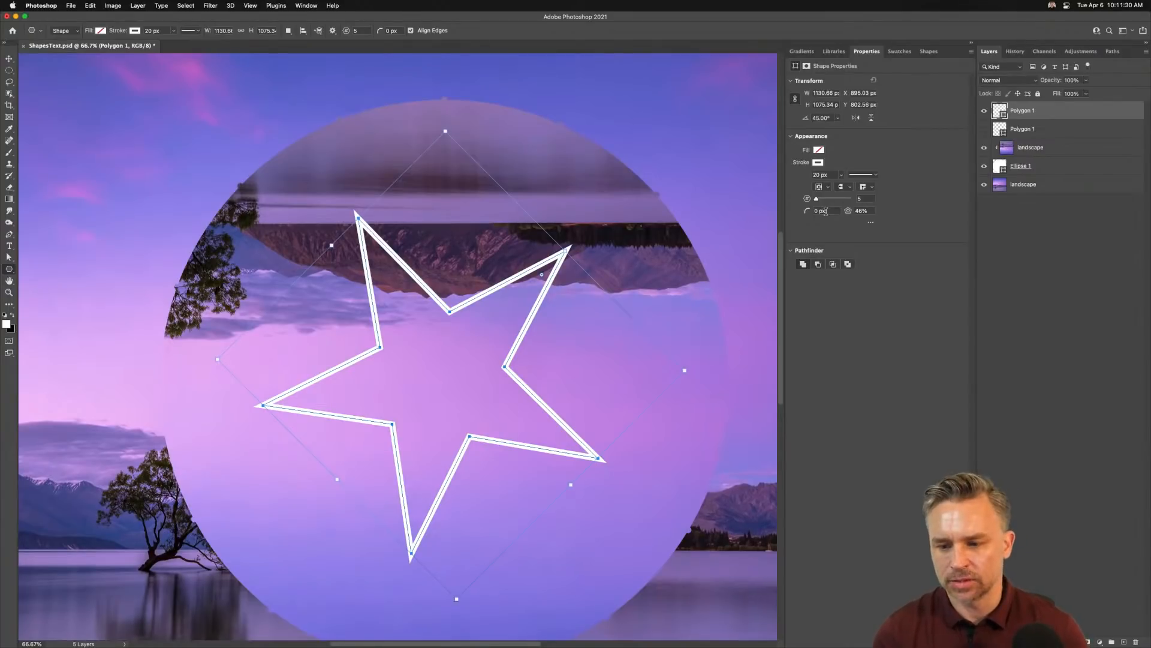
drag(848, 215, 846, 215)
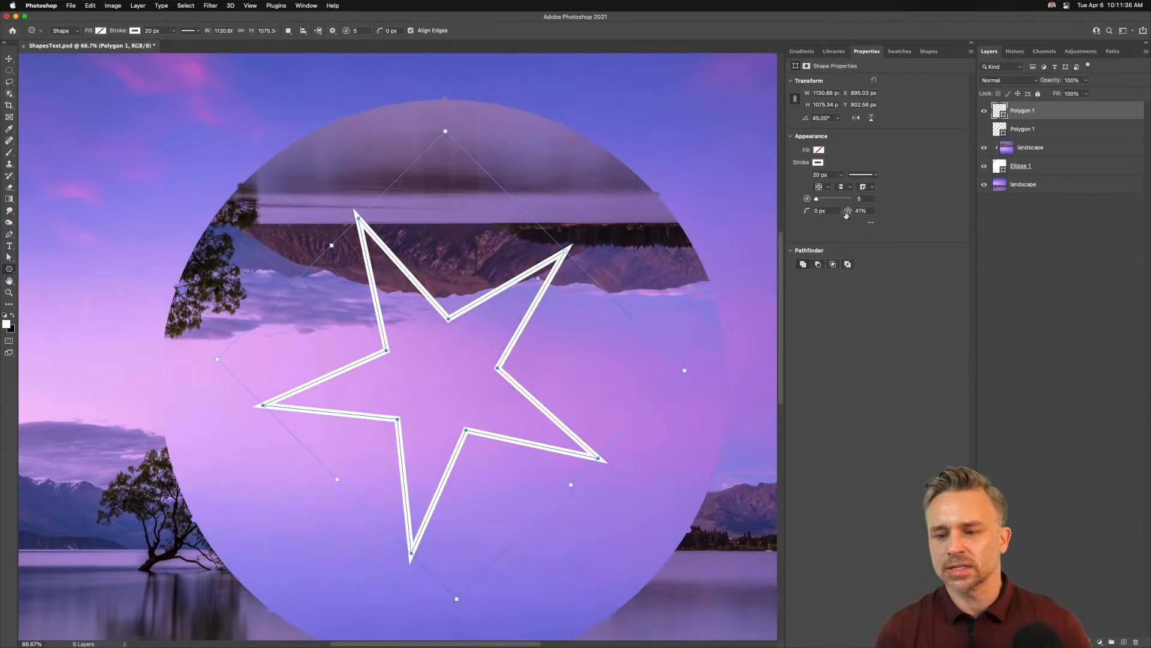
click(864, 198)
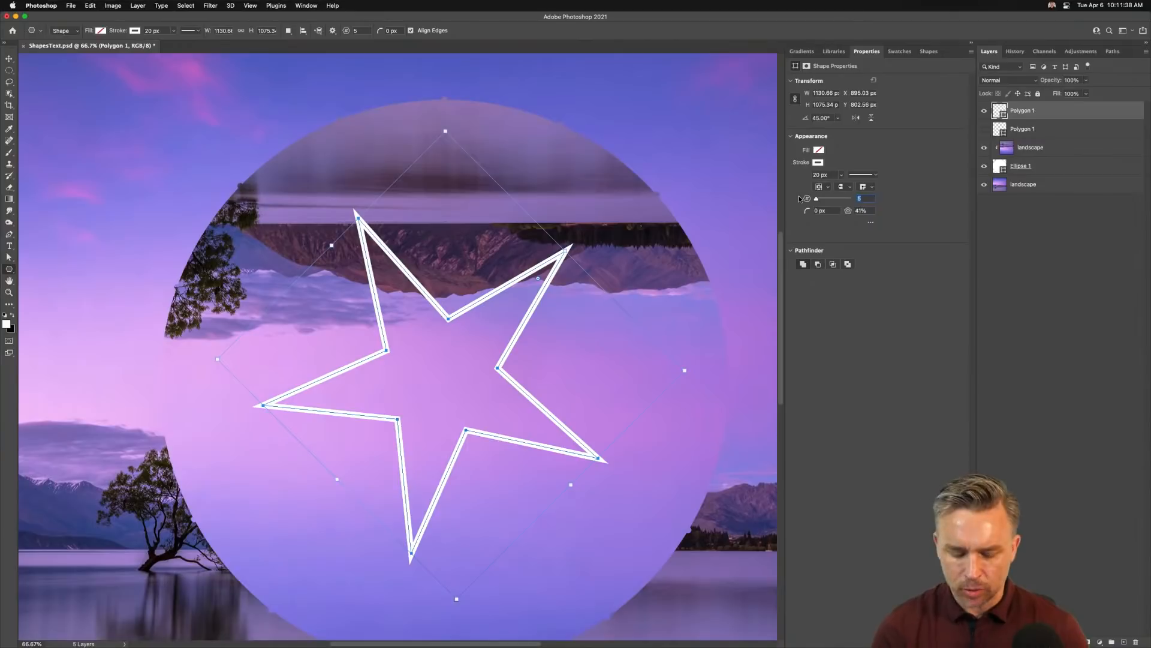
text(20)
key(Return)
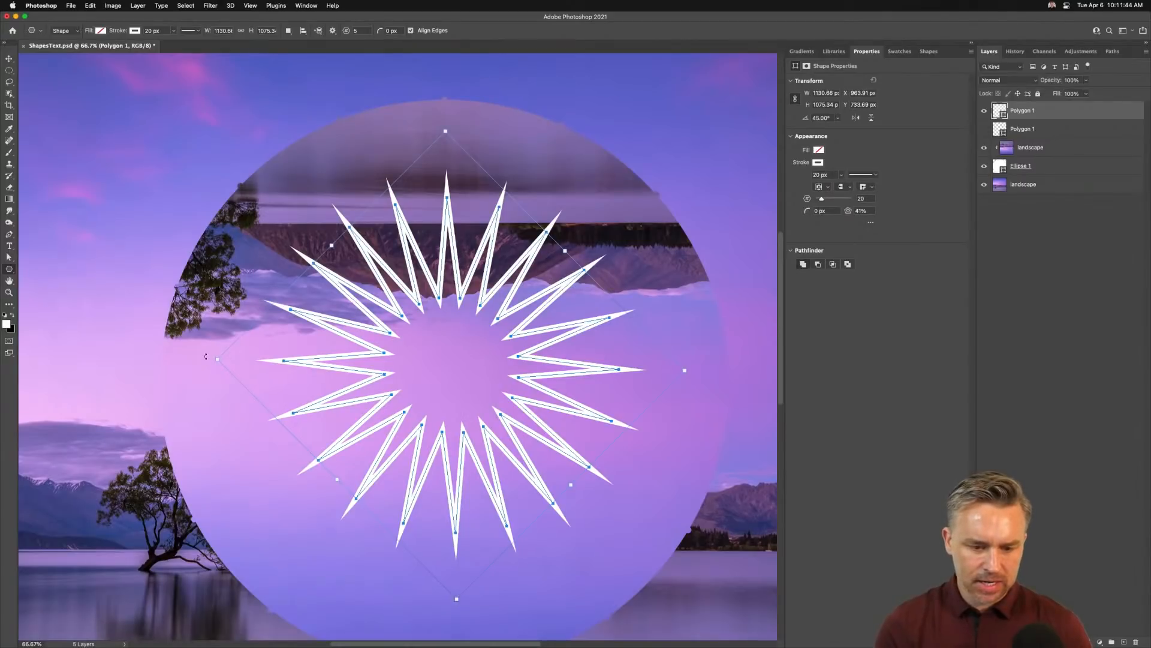
Step: Enlarge the star to about 2071 × 1970 px and set its star ratio to 10%
drag(217, 358, 22, 353)
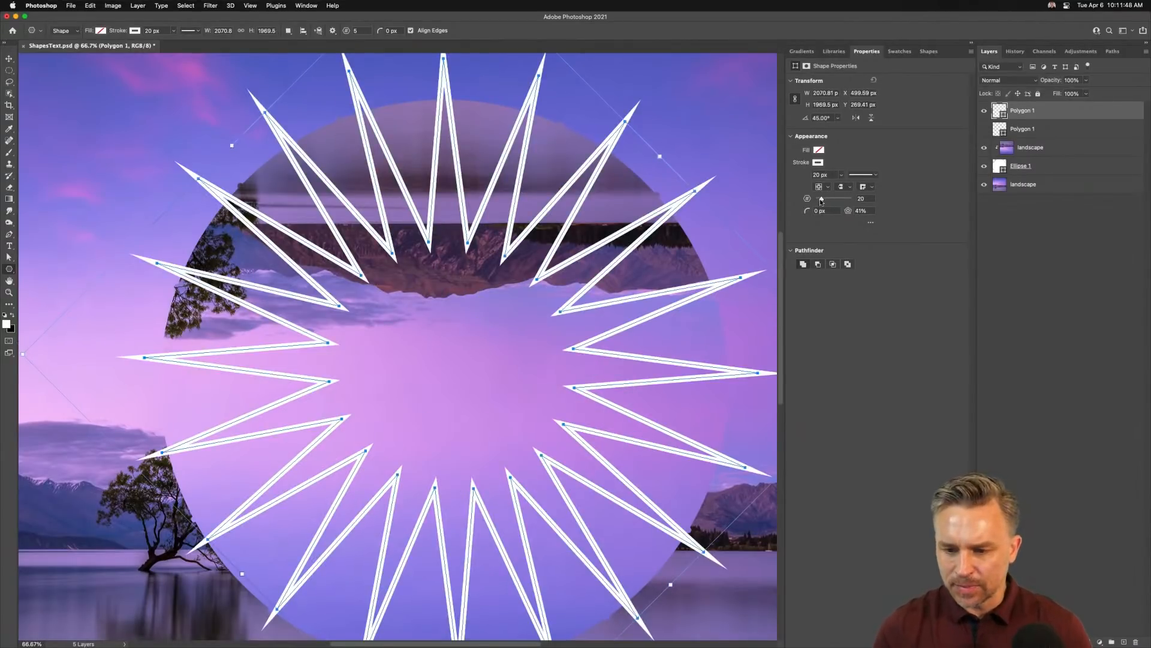
drag(848, 211, 835, 211)
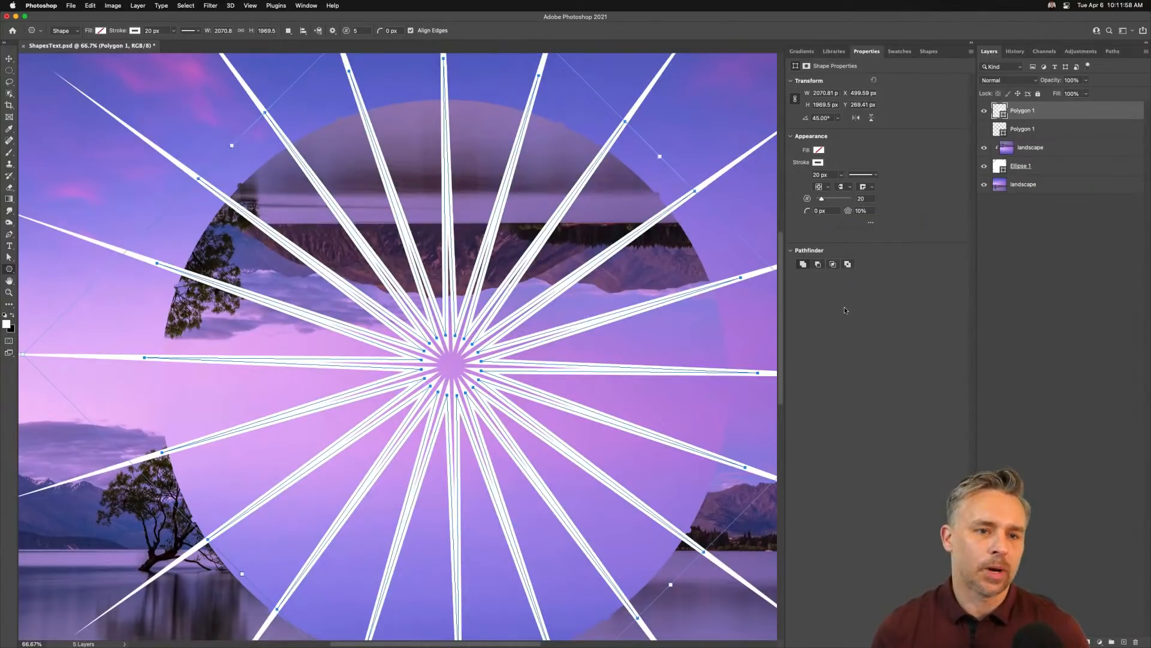
Step: Center the starburst over the circle and move its layer directly beneath the Ellipse 1 layer
click(9, 59)
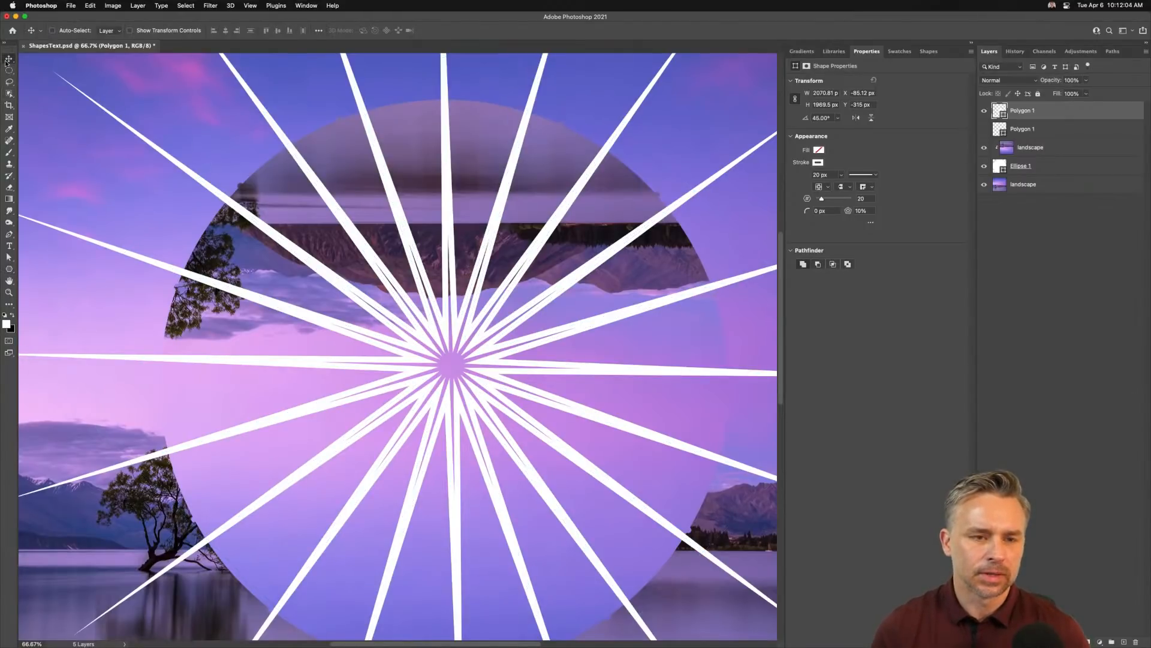
key(super)
key(super+bracketleft)
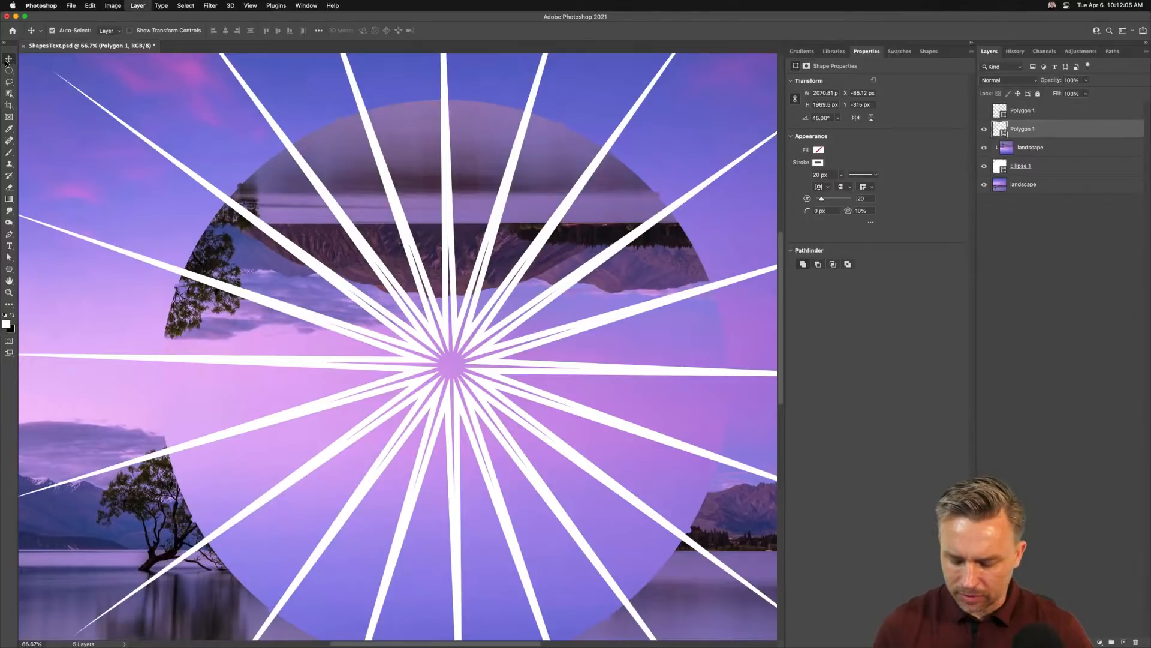
key(super+minus)
key(super+minus)
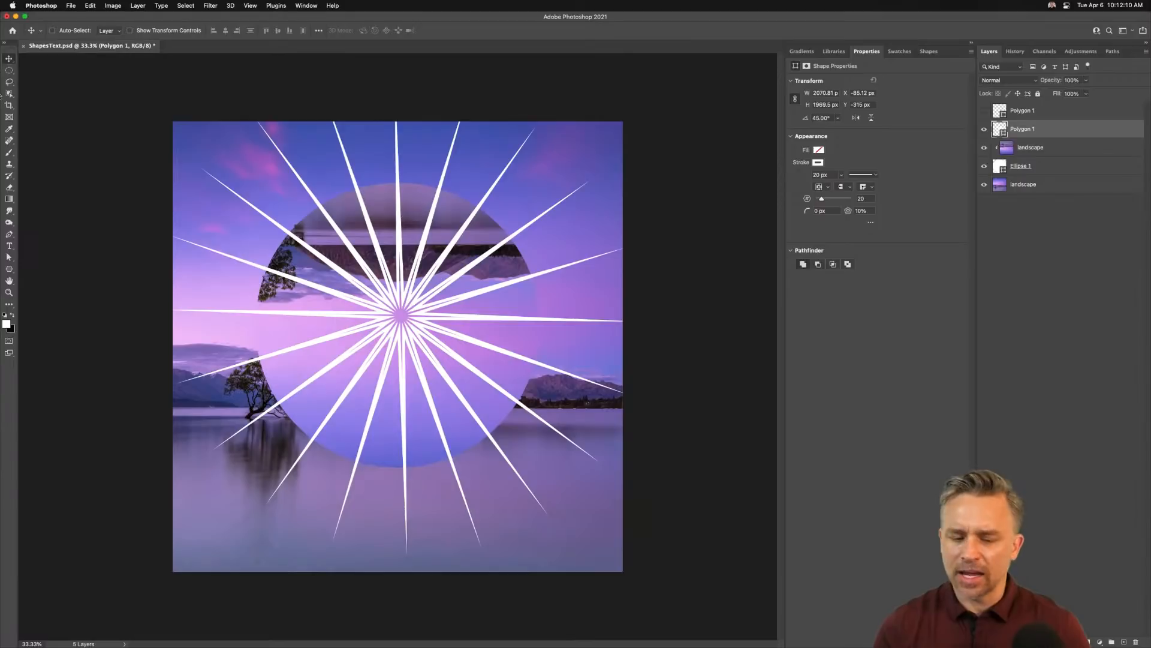
drag(431, 316, 427, 328)
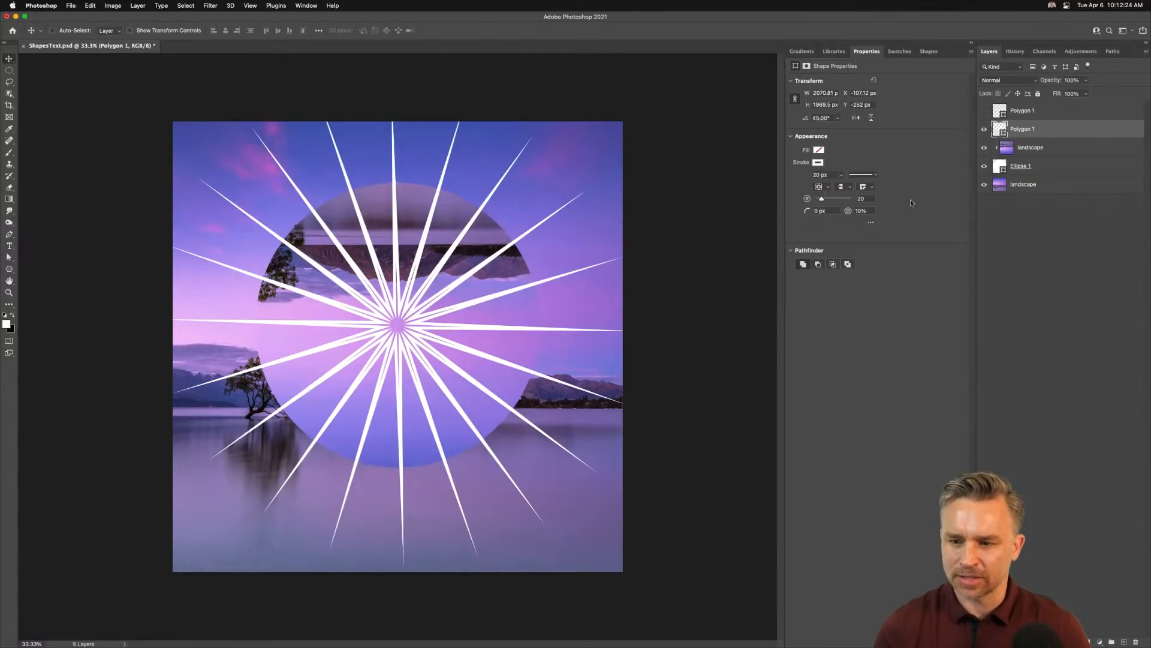
drag(1056, 131, 1058, 184)
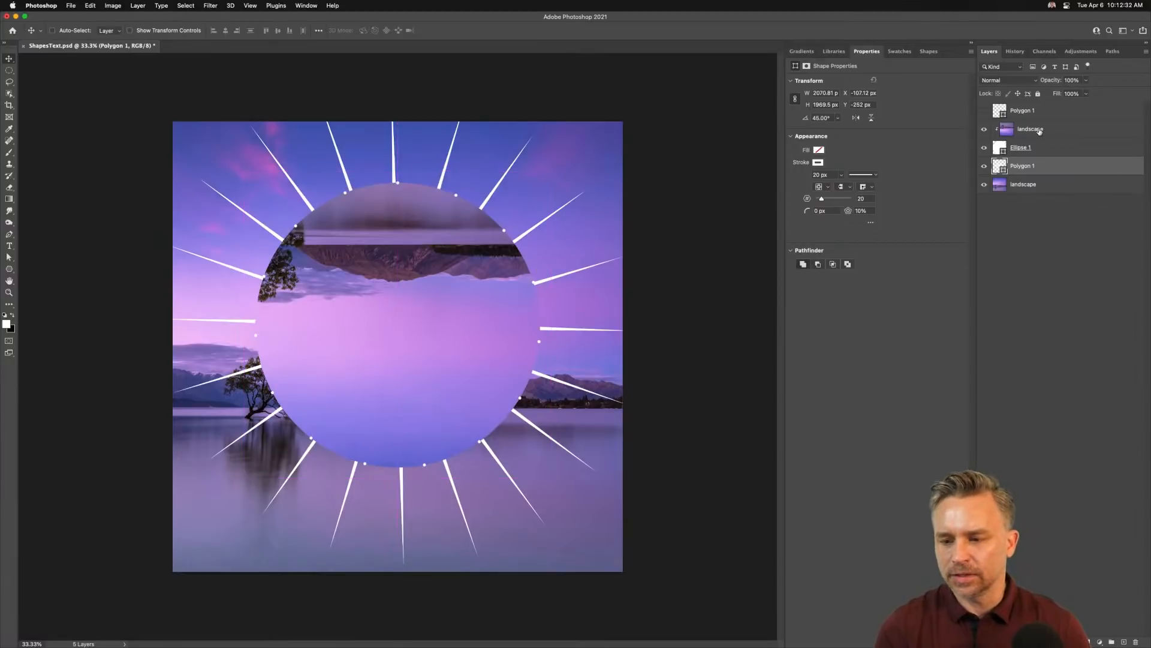
Step: Scale the circle and starburst together to about 49% and move them up into the sky
shift+click(1048, 149)
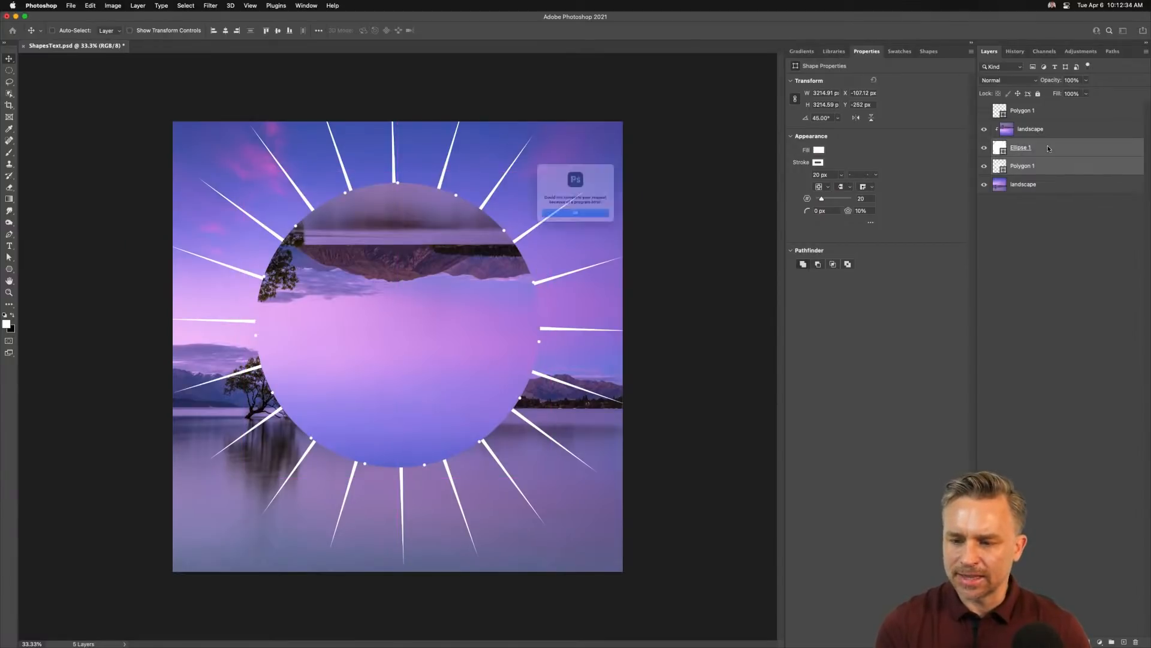
click(573, 225)
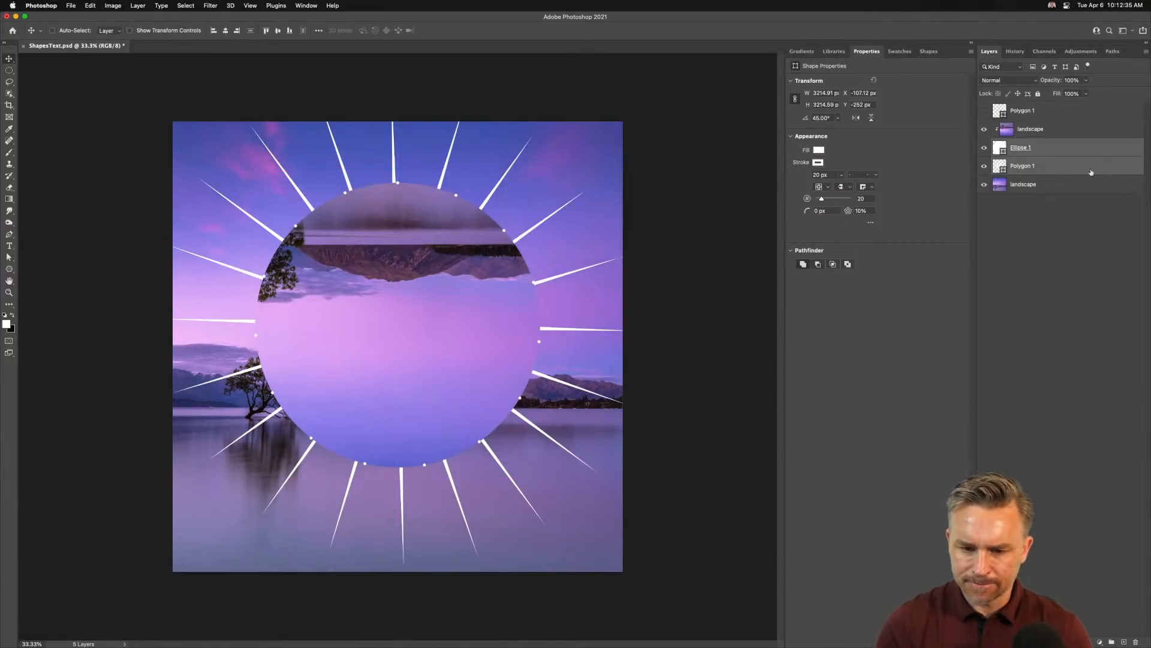
key(super+t)
drag(156, 85, 258, 229)
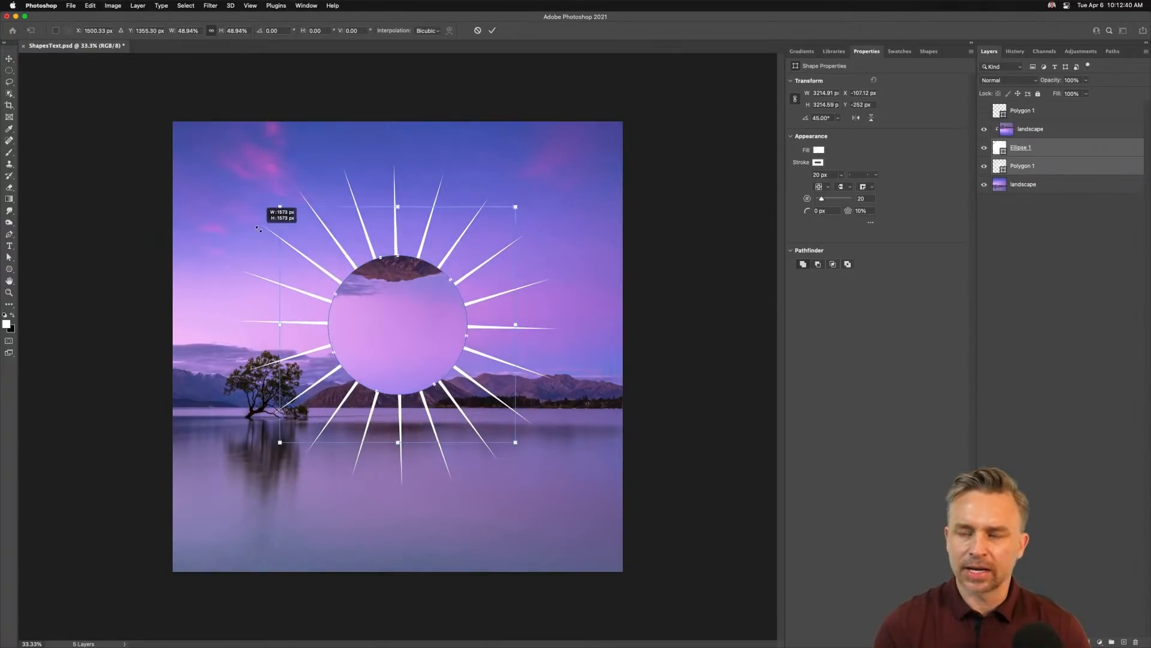
key(Return)
drag(376, 352, 363, 318)
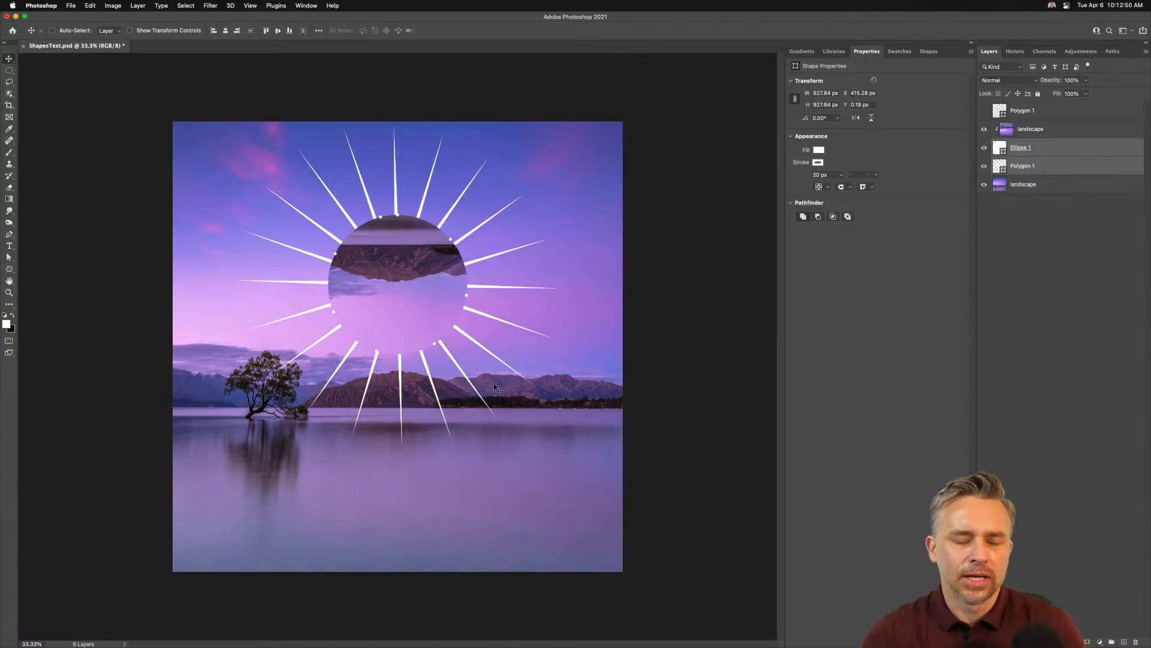
Step: Select the hidden rounded polygon layer and browse the available custom shapes in a widened shape library
click(1019, 112)
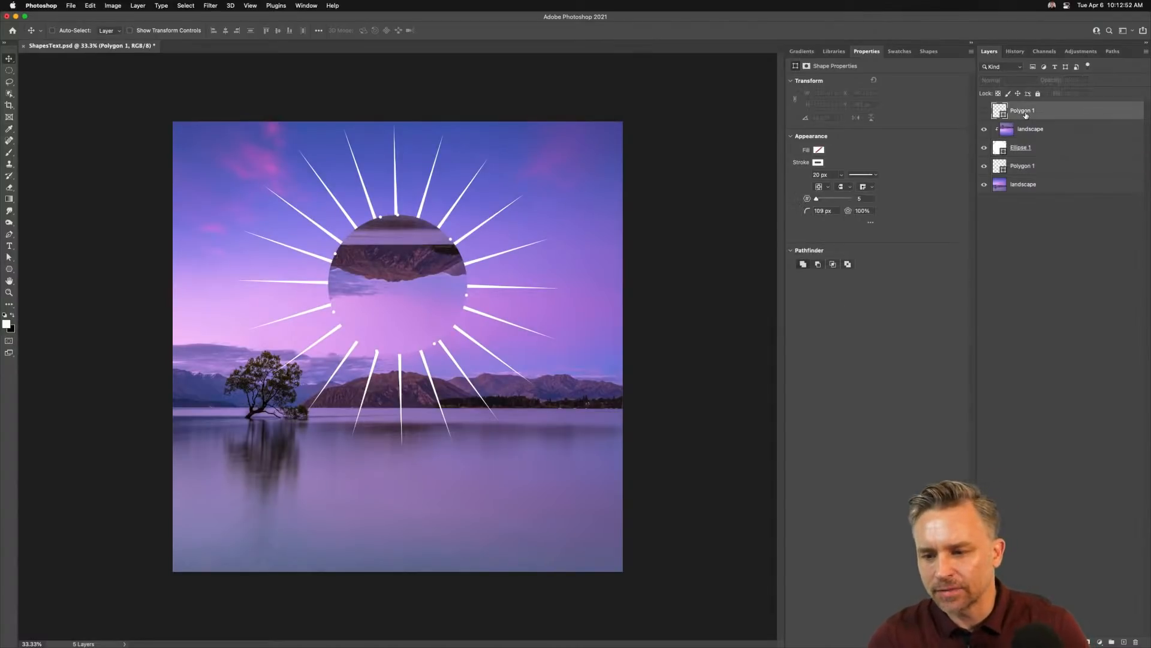
key(super+equal)
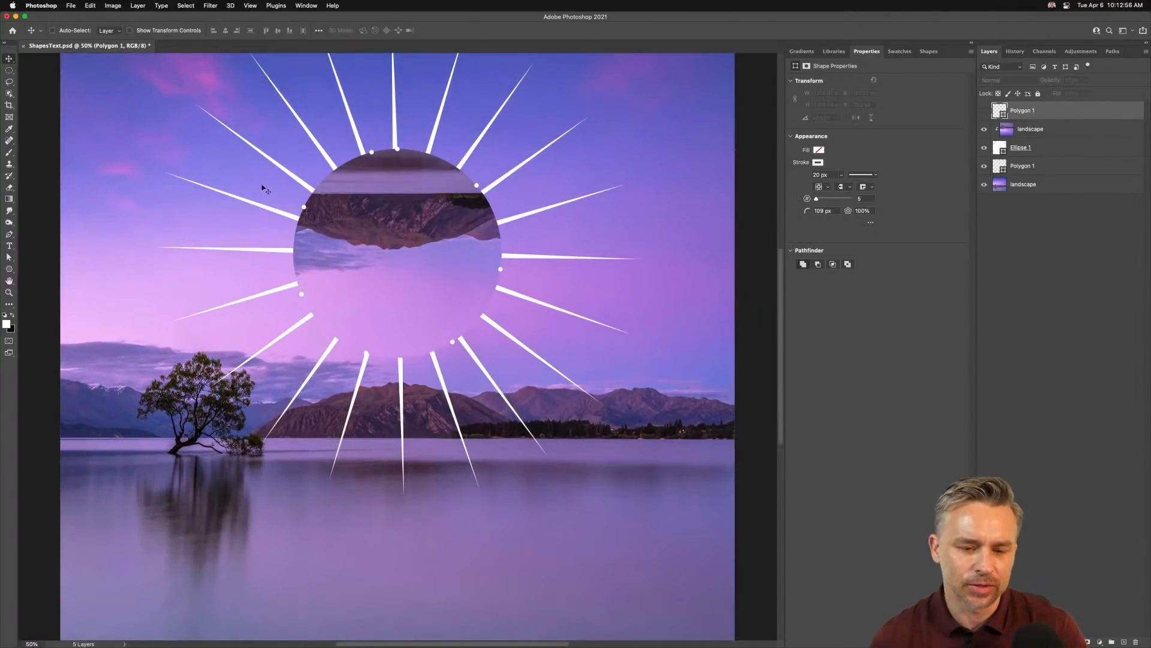
click(3, 268)
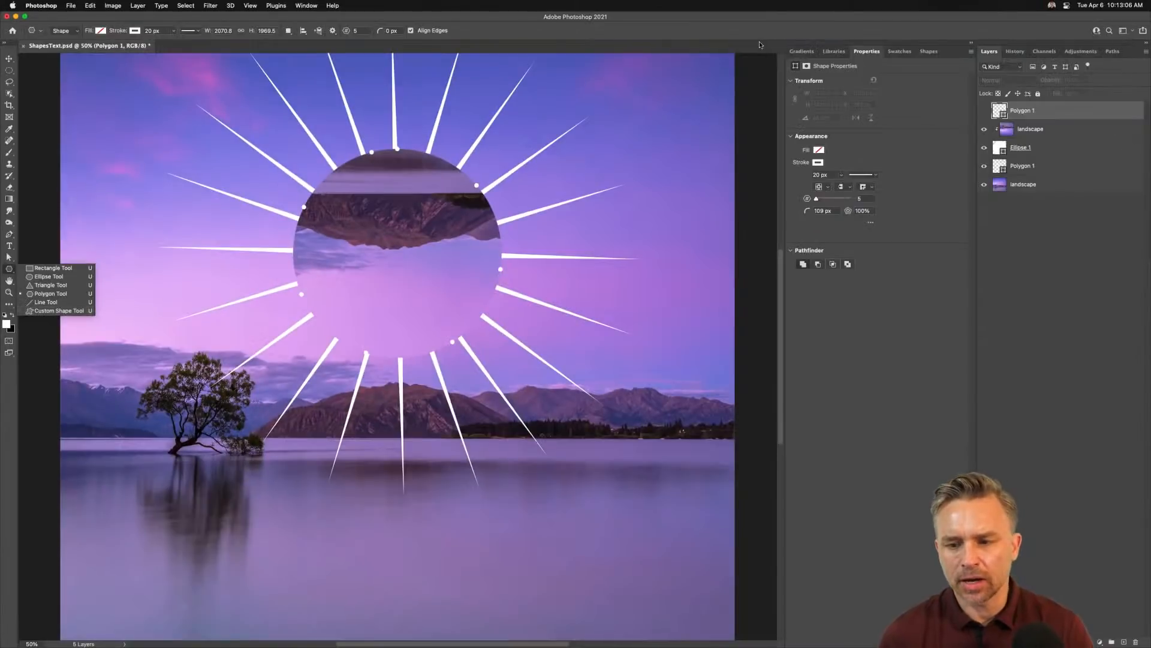
key(Escape)
click(929, 51)
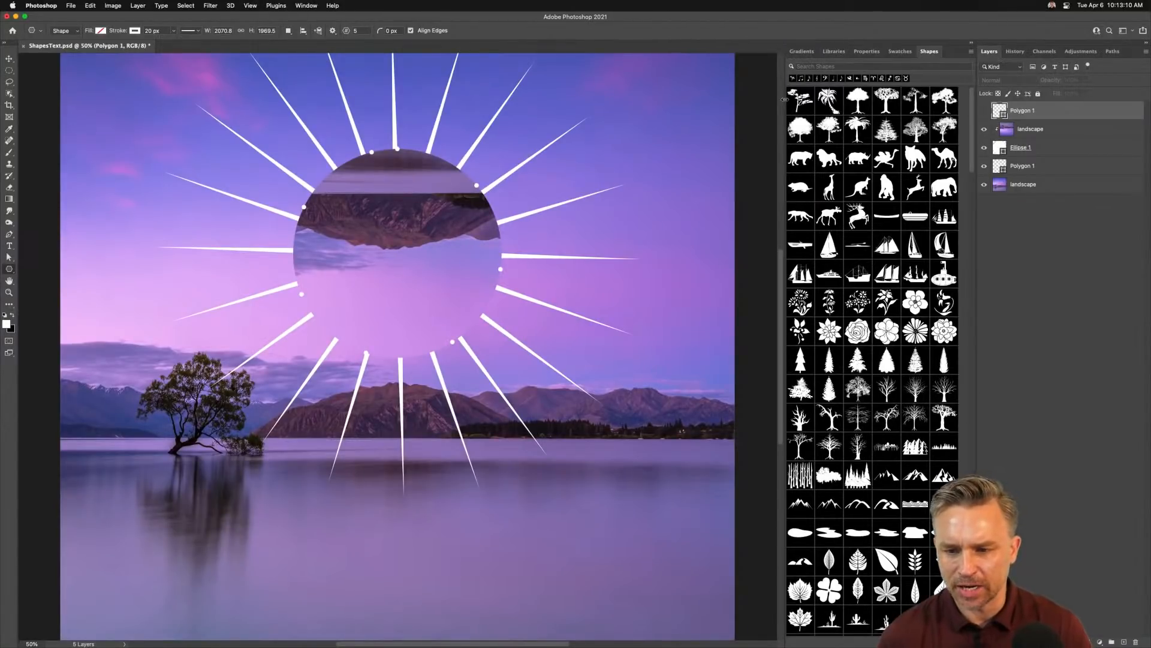
drag(783, 101, 633, 95)
scroll(758, 168, down, 3)
scroll(759, 168, up, 3)
scroll(18, 342, up, 1)
scroll(19, 342, up, 1)
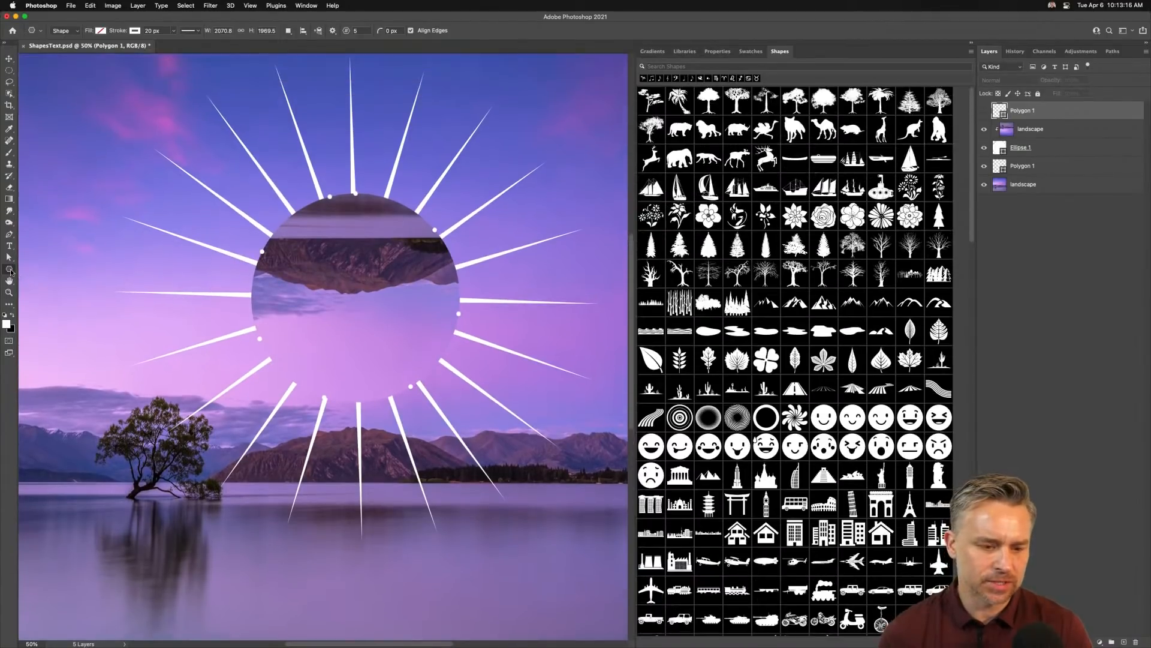
Step: Activate the Custom Shape tool and look through its preset shapes in a resized shape picker
click(9, 270)
click(59, 310)
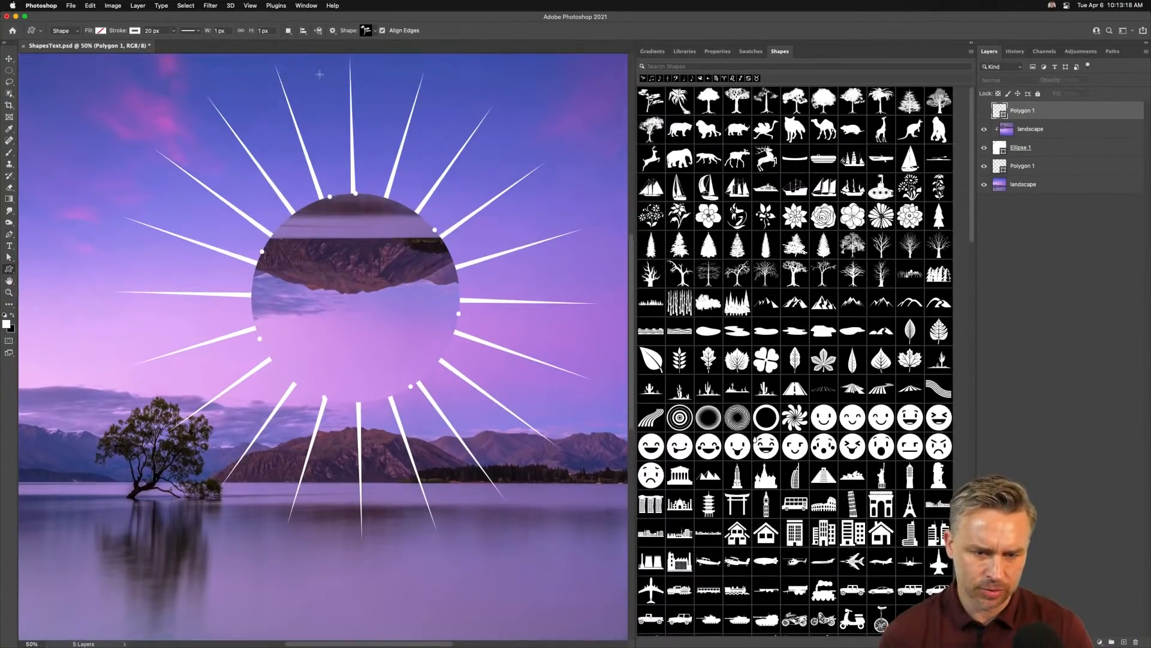
click(375, 32)
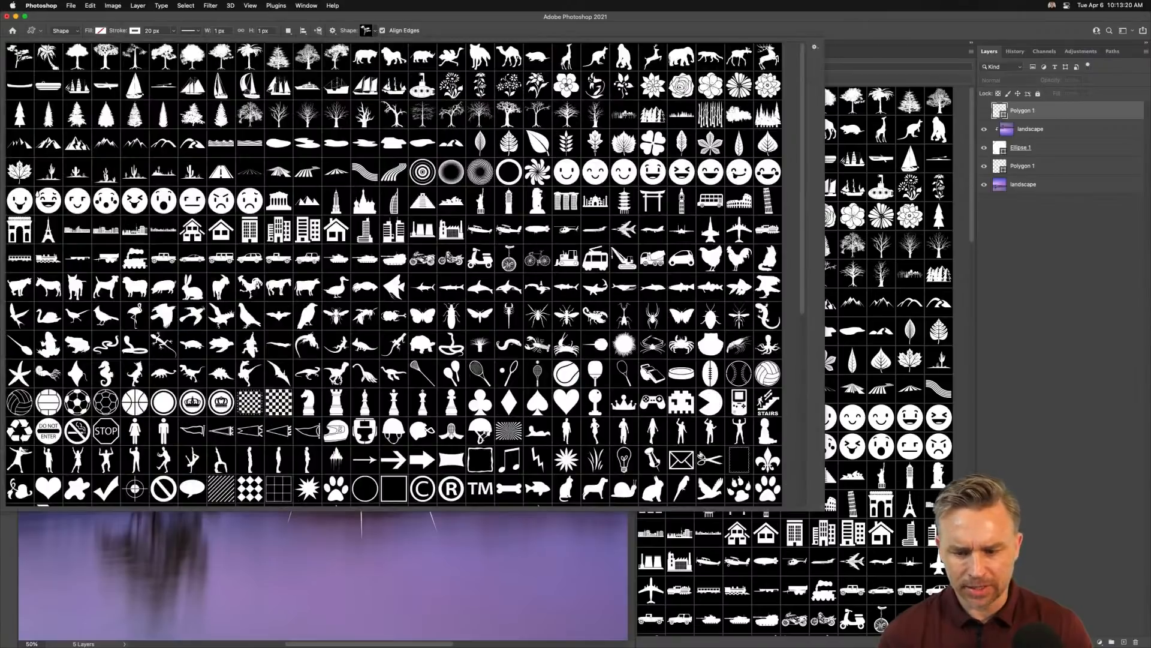
drag(823, 507, 533, 567)
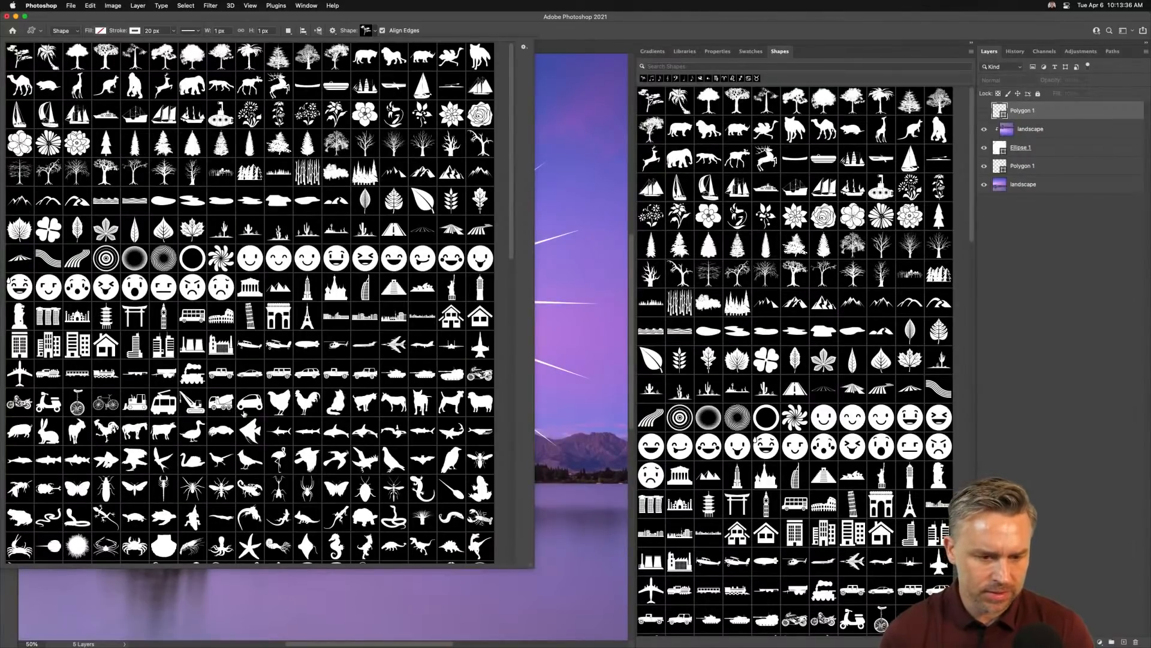
scroll(242, 413, down, 5)
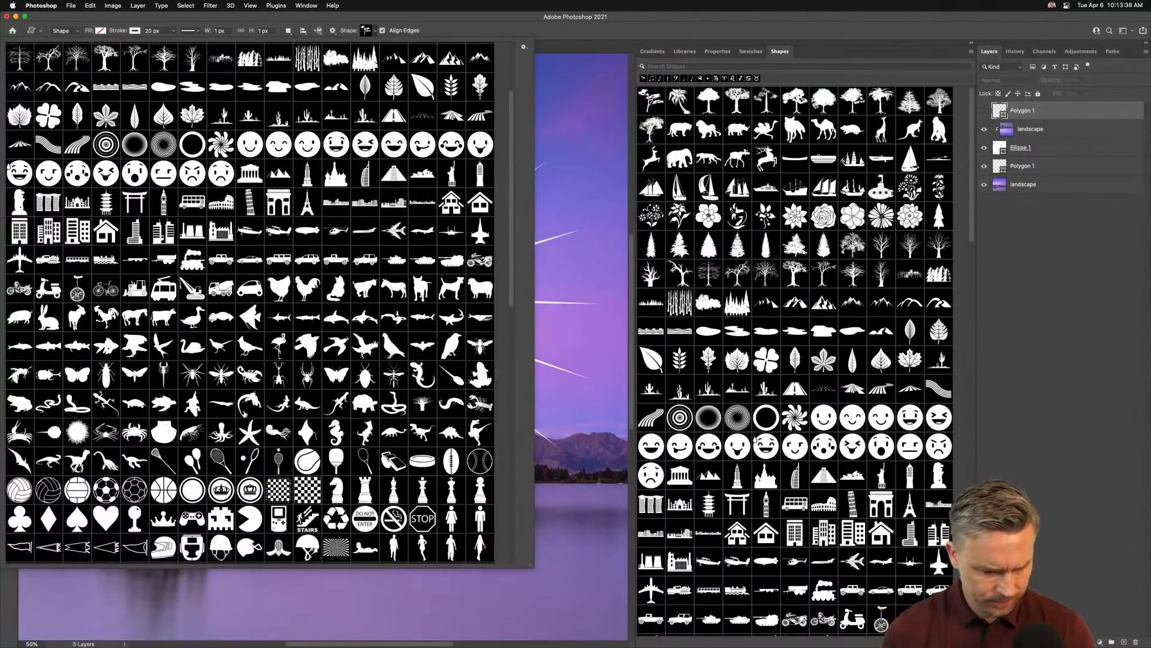
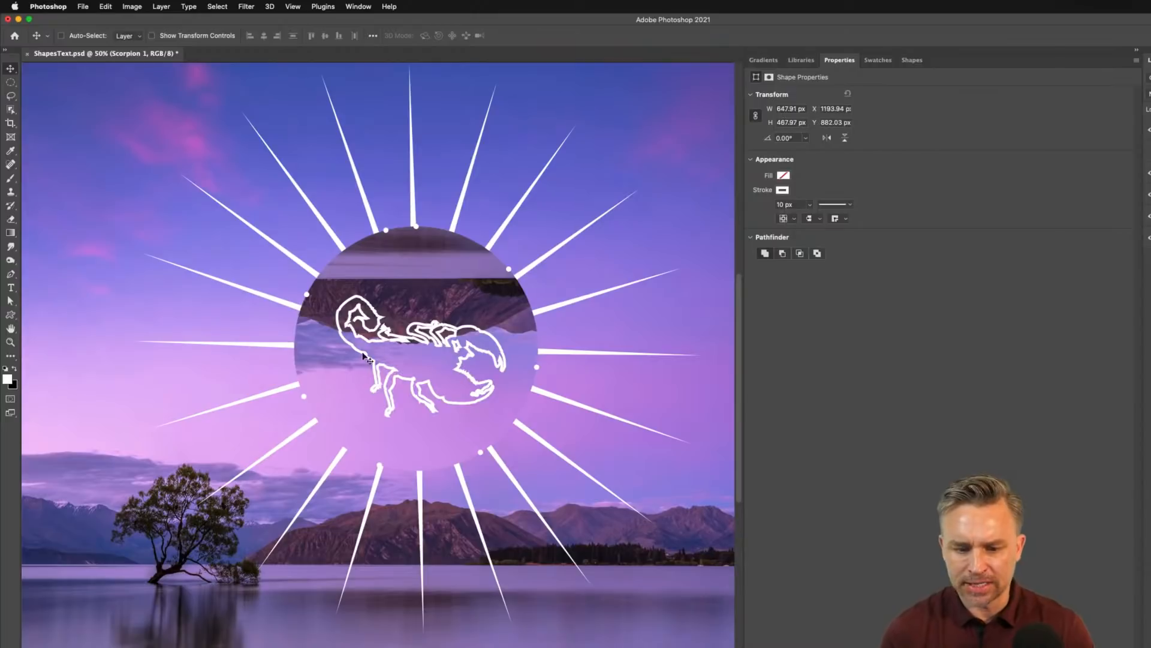
Step: Set the scorpion outline's stroke to round caps and round corners
key(super+plus)
key(super+plus)
key(super+plus)
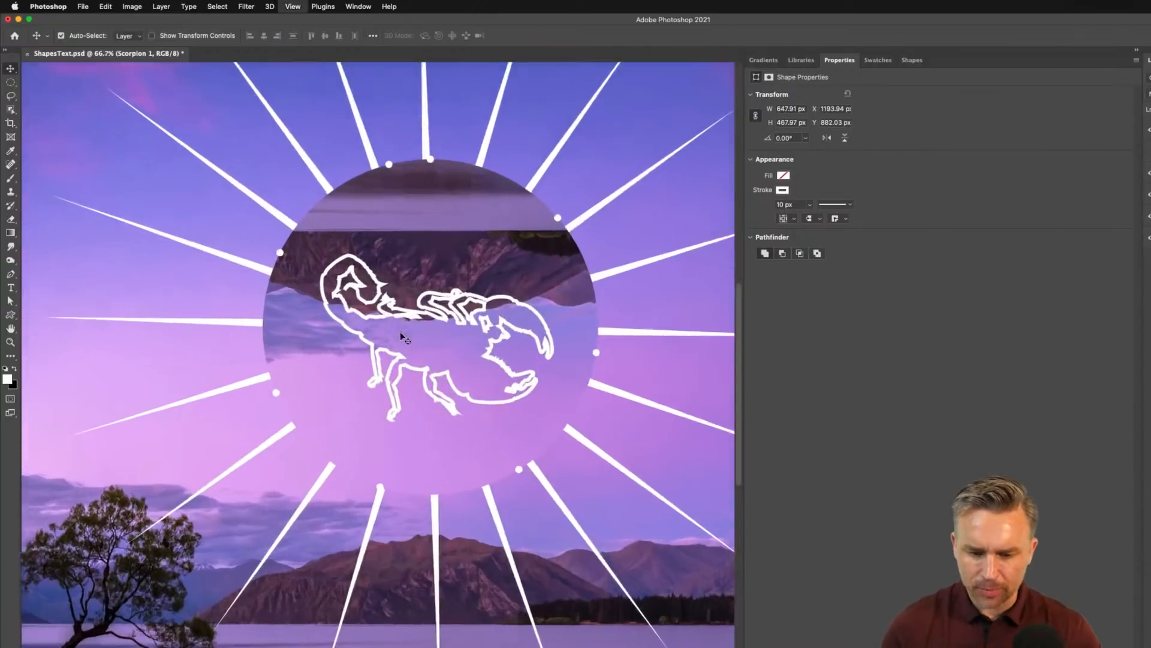
drag(520, 252, 278, 406)
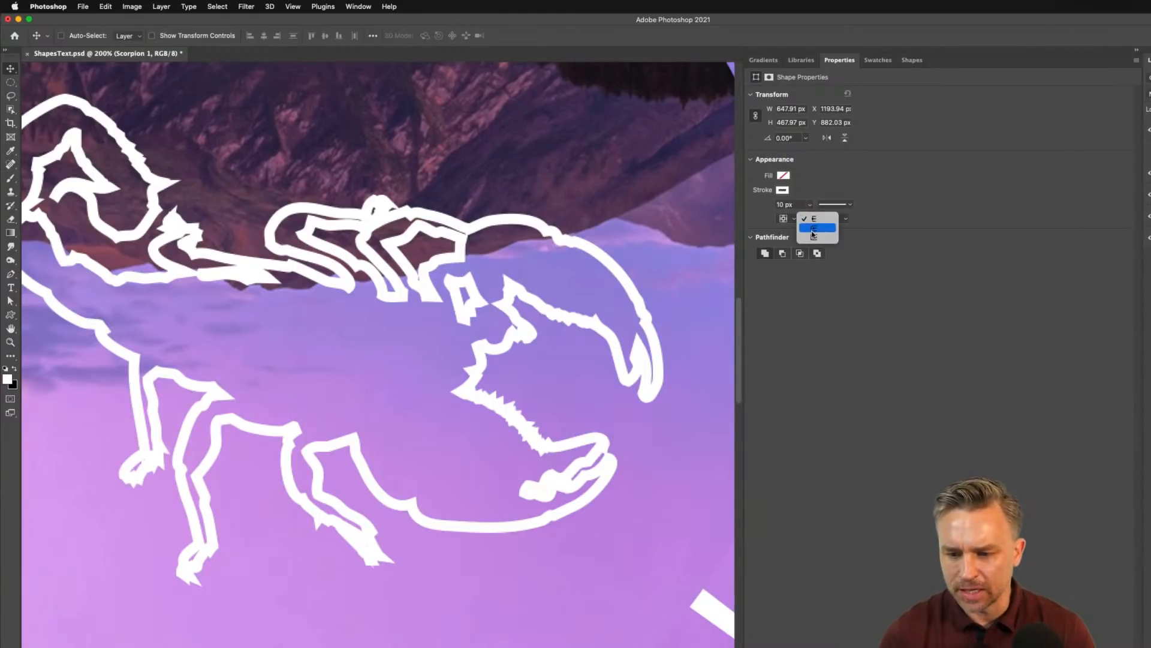
click(814, 229)
click(836, 219)
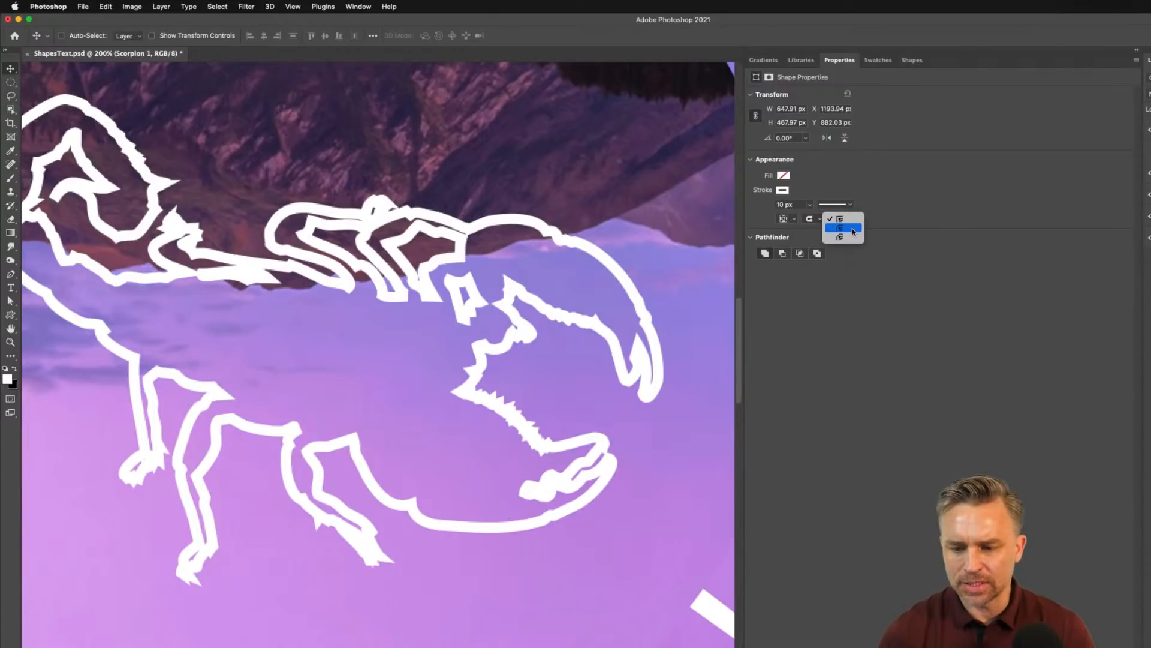
click(854, 228)
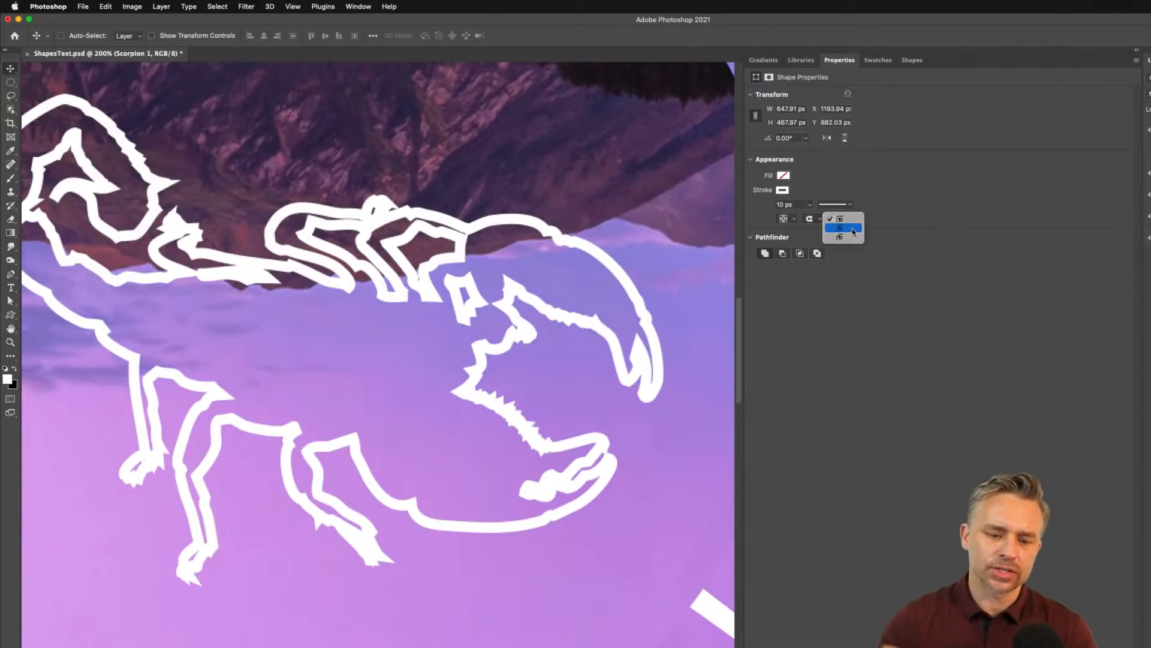
click(843, 219)
click(840, 226)
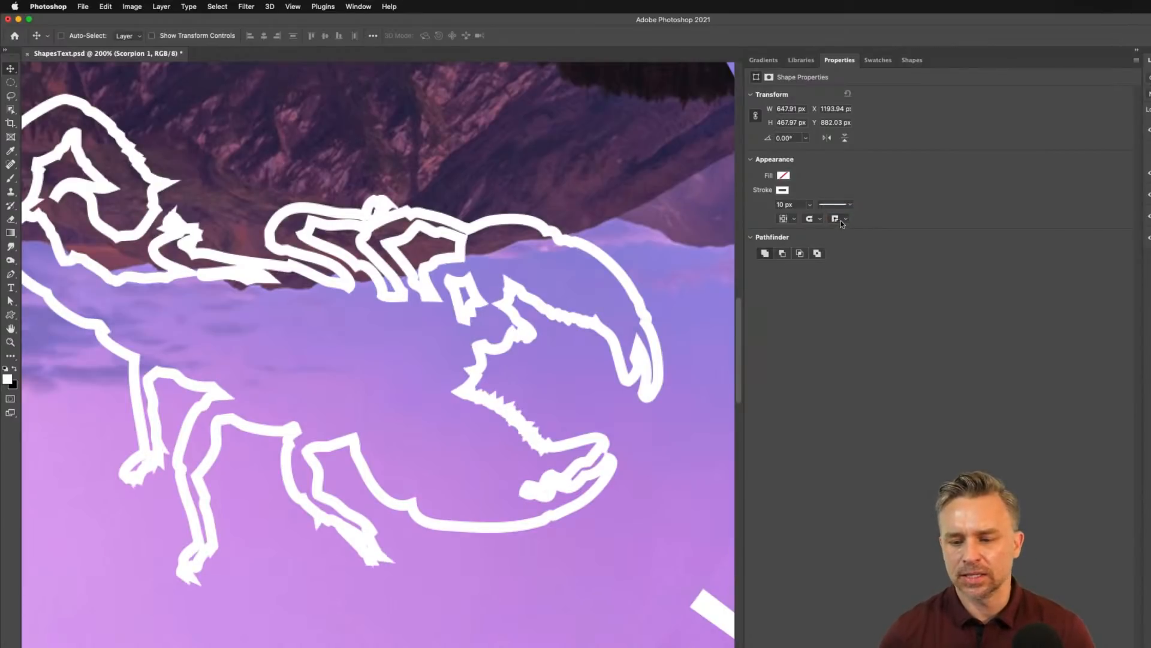
click(838, 228)
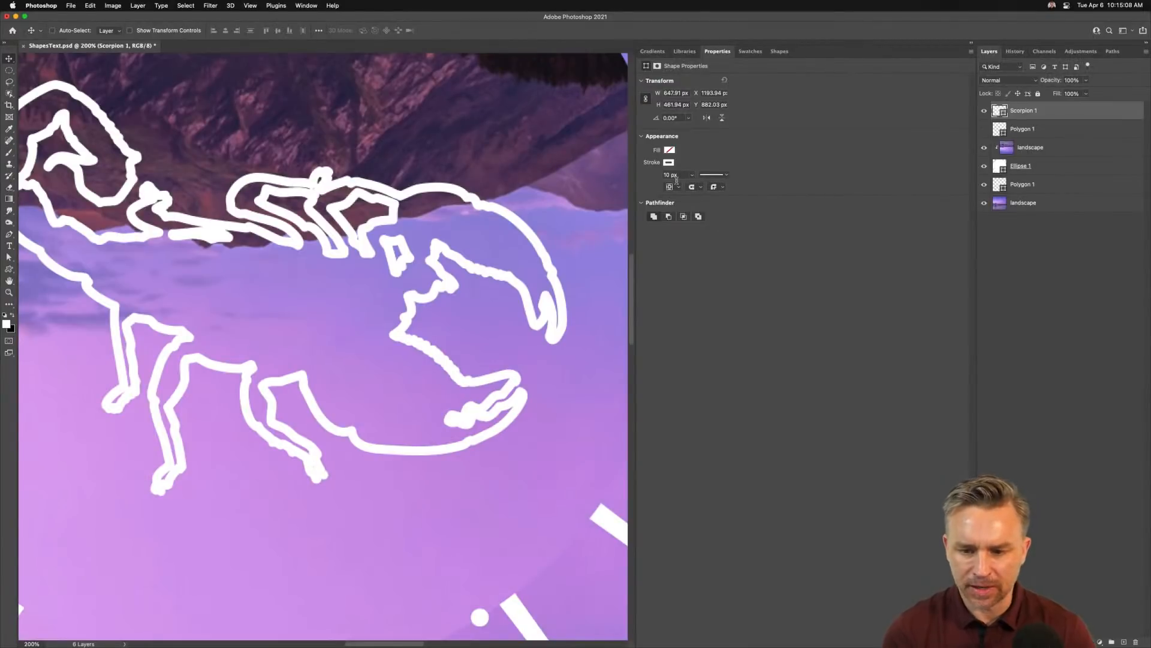
Step: Set the scorpion outline's stroke width to 5 px
click(676, 177)
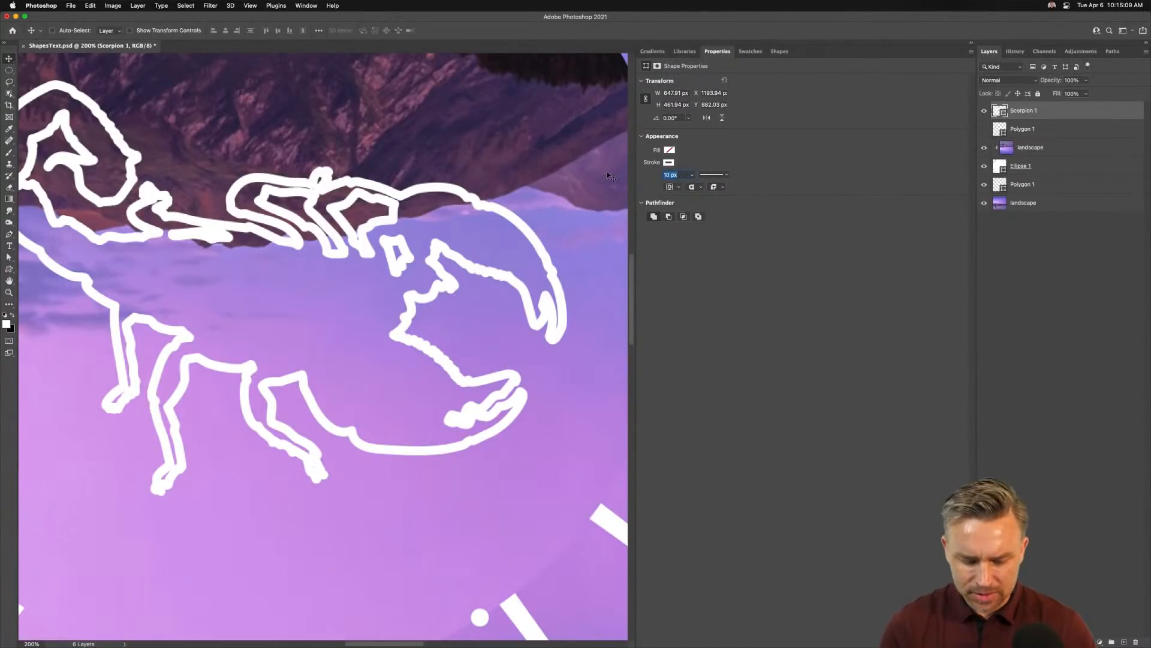
text(5)
key(Return)
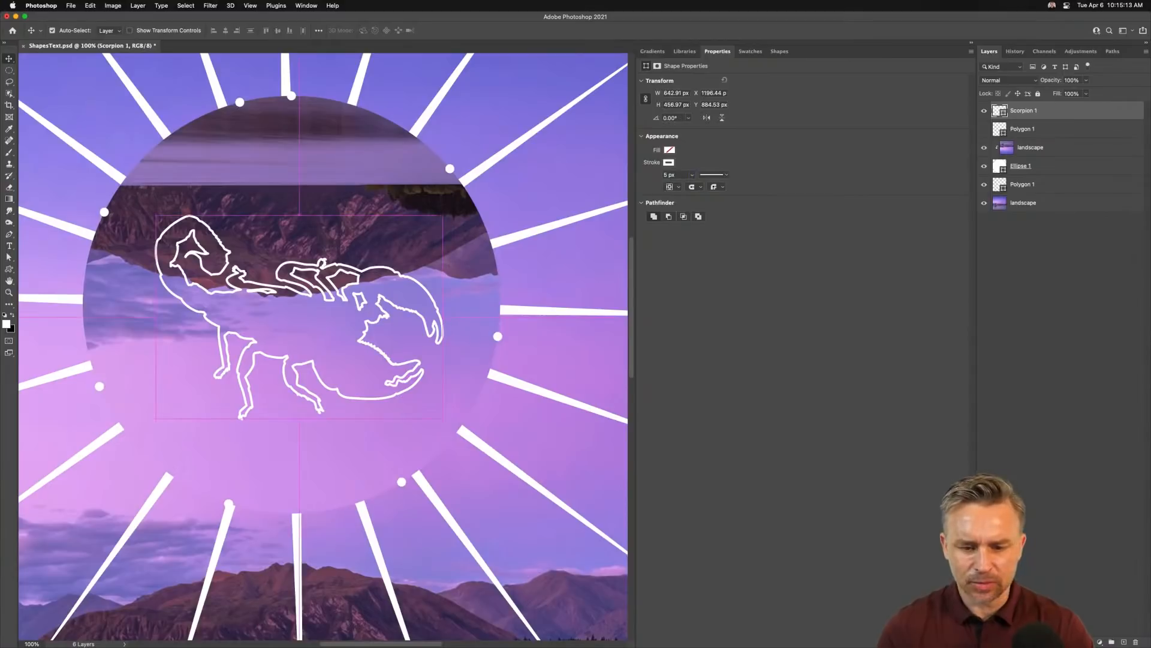
key(super+minus)
key(super+minus)
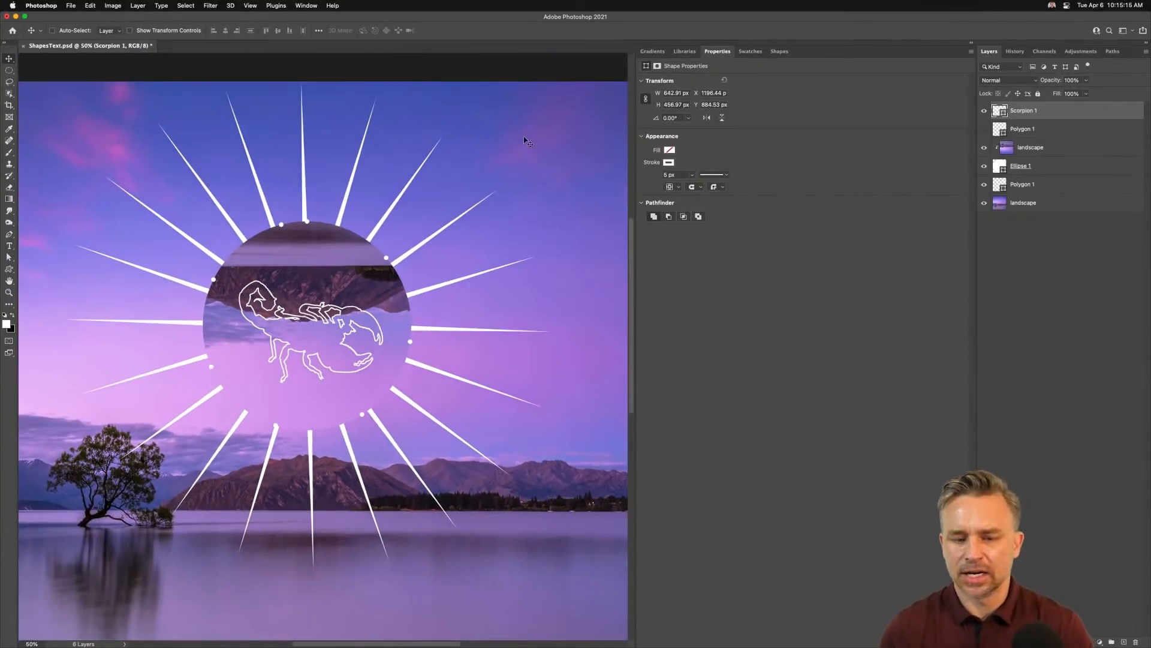
Step: Set the scorpion outline's stroke width to 8 px
click(670, 174)
text(8)
key(Return)
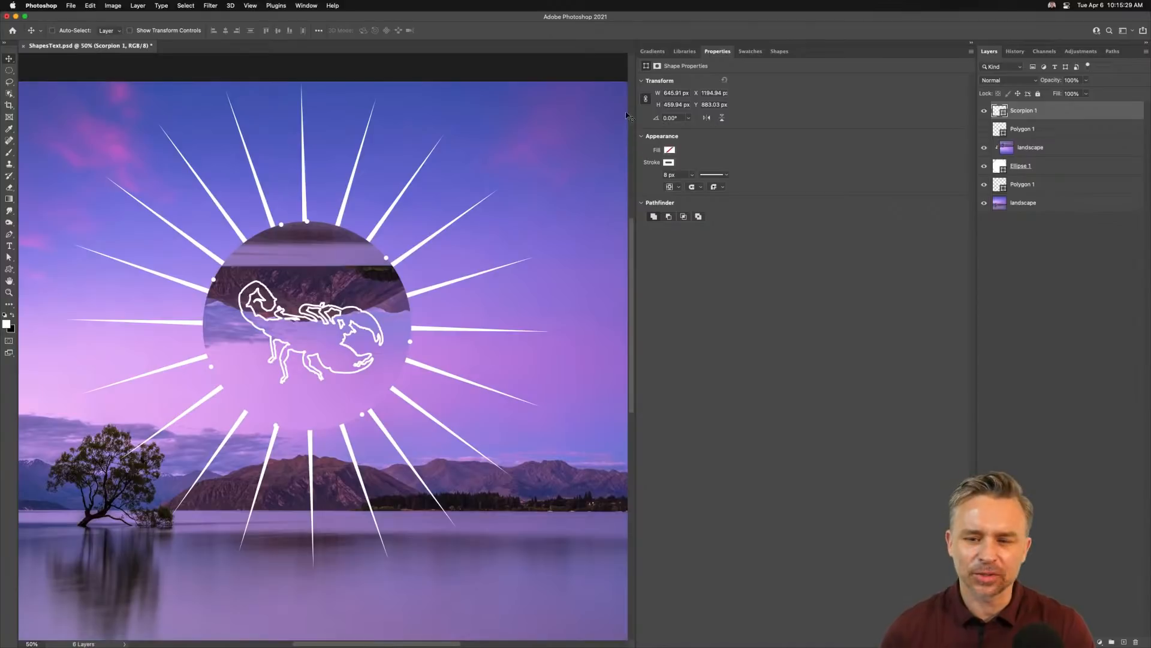
Step: Delete the hidden Polygon 1 layer directly beneath the Scorpion 1 layer
click(779, 51)
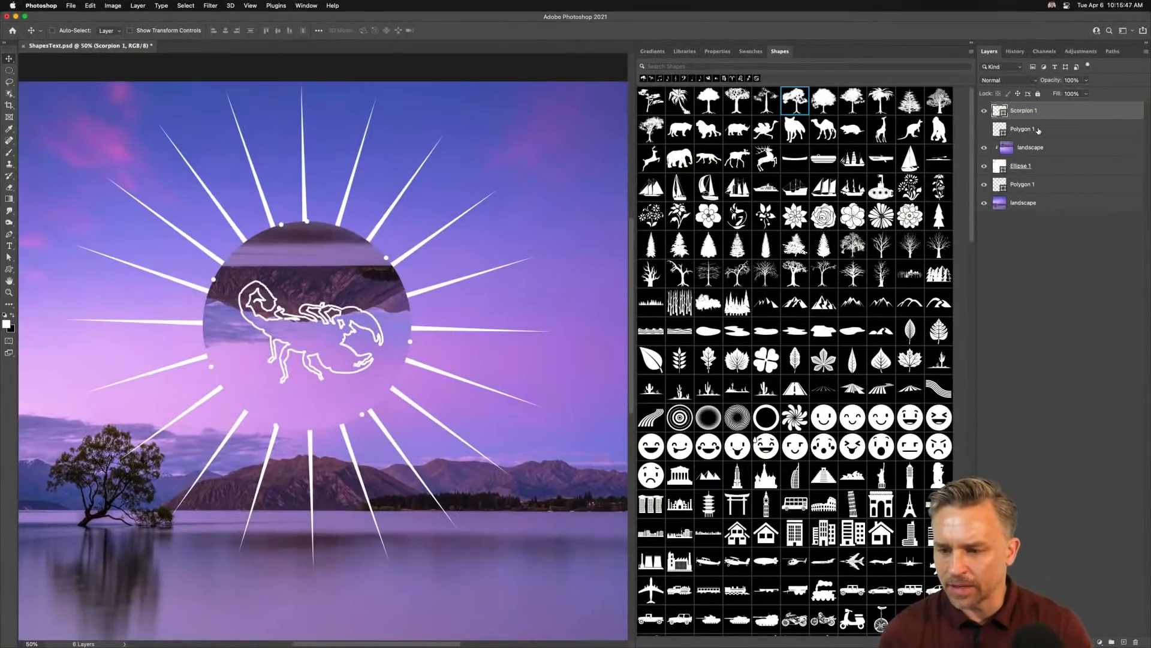
drag(1039, 130, 1136, 641)
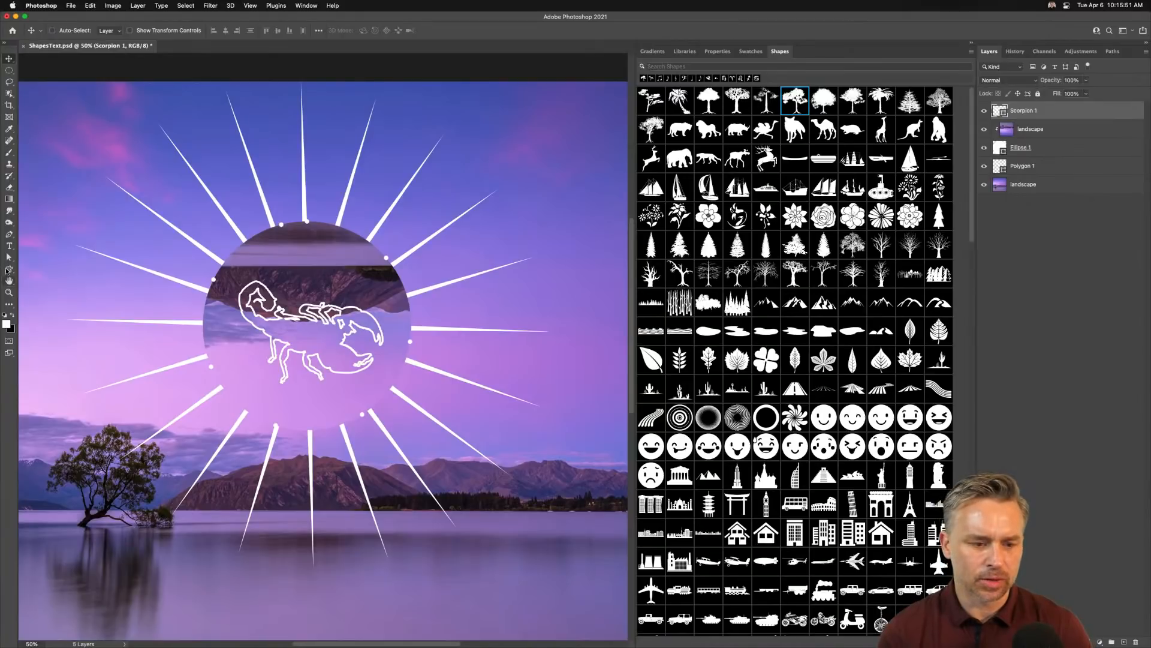
click(8, 270)
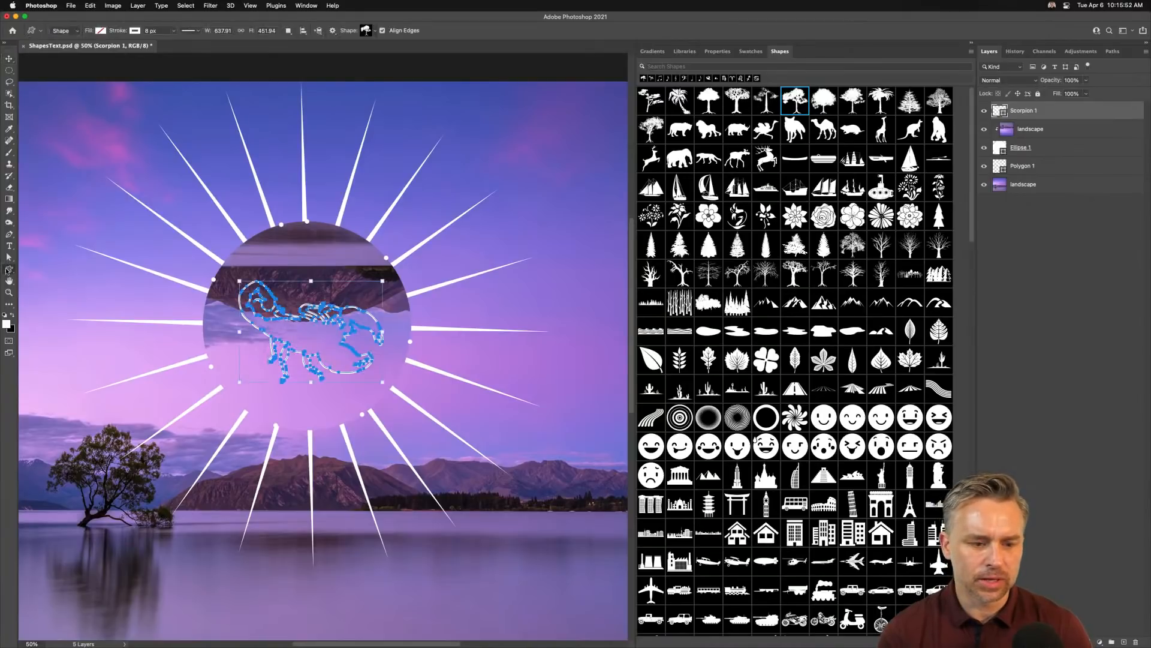
click(9, 71)
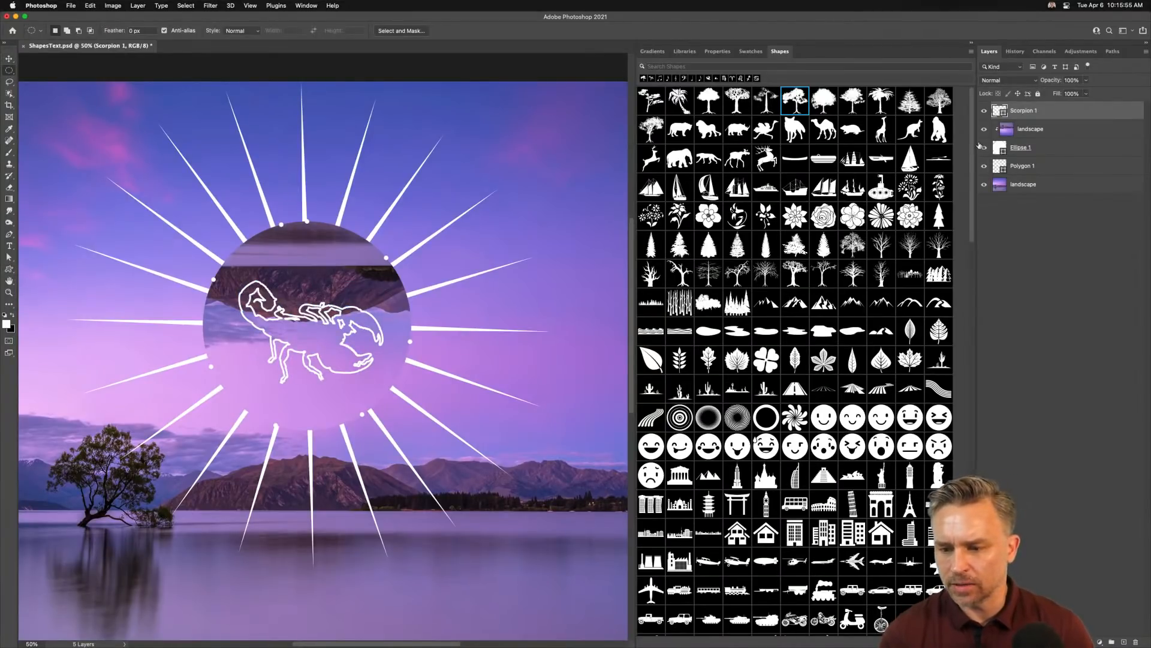
Step: Hide the scorpion layer and place a sycamore leaf from the shape library in the middle of the circle
drag(975, 145, 975, 186)
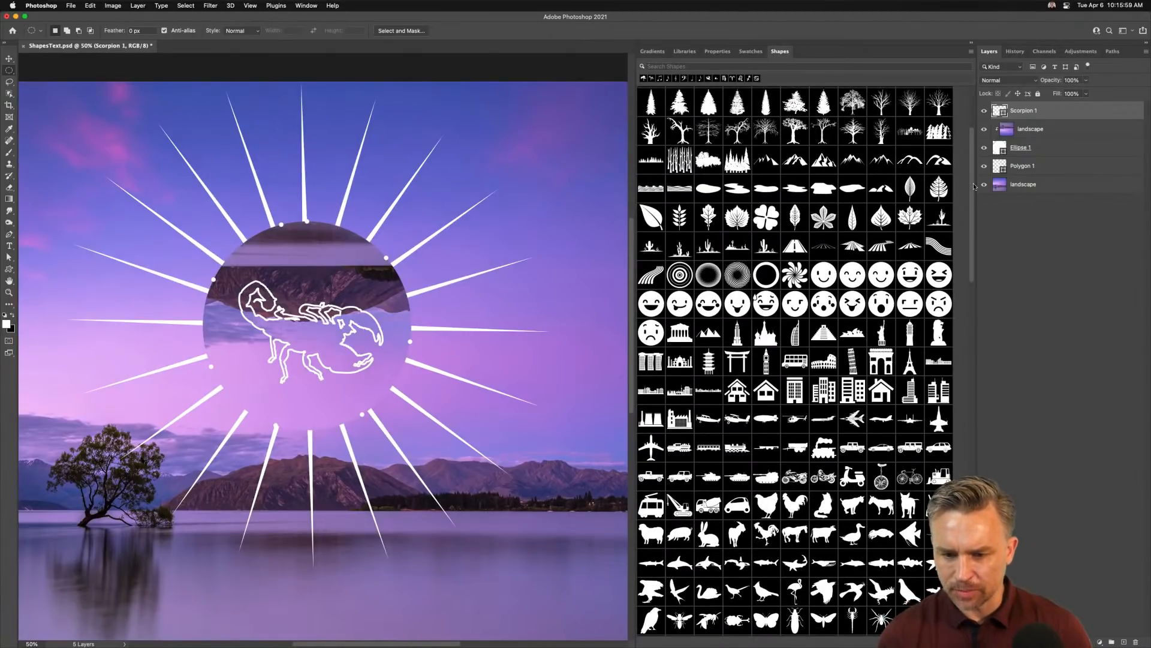
click(984, 111)
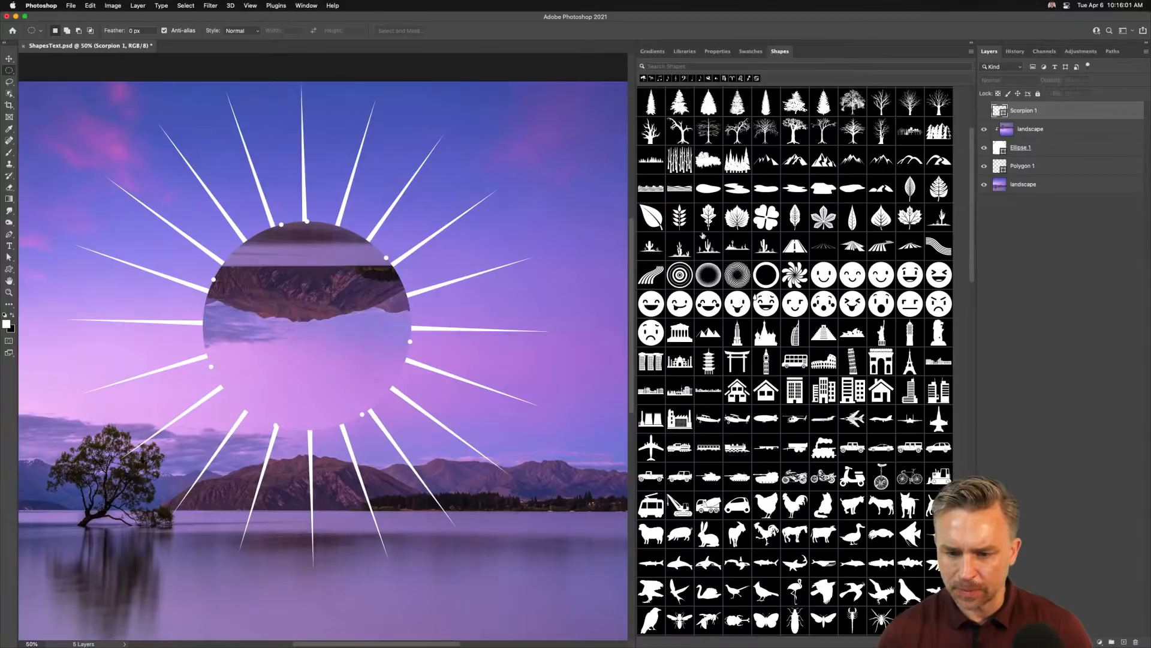
drag(738, 226, 301, 321)
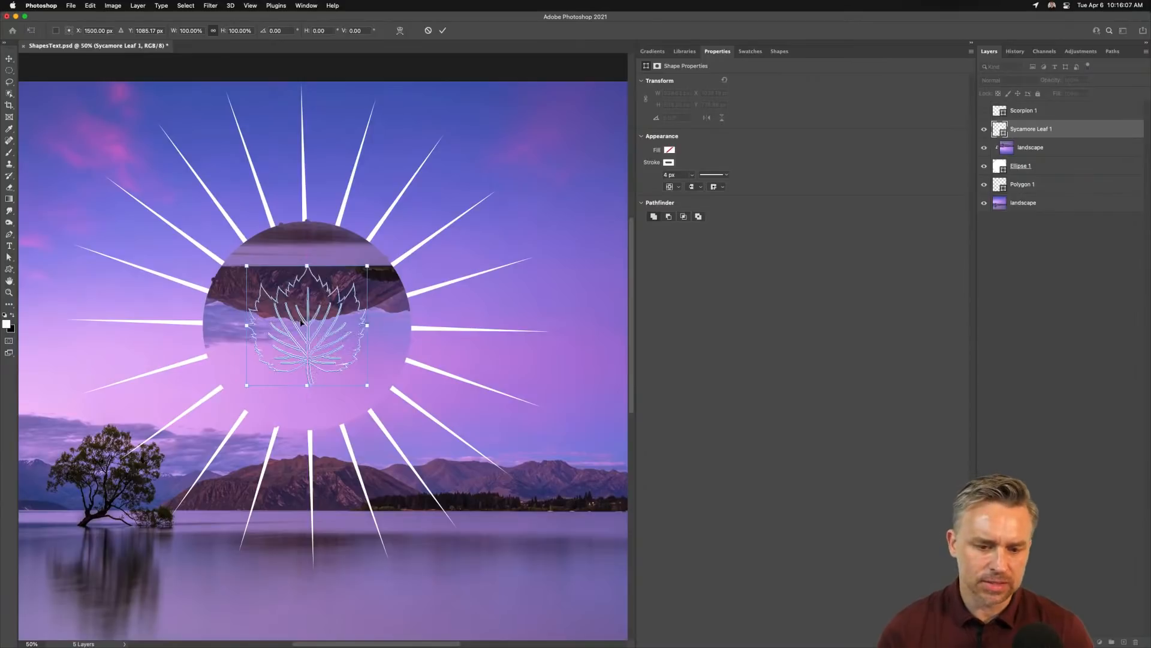
key(Return)
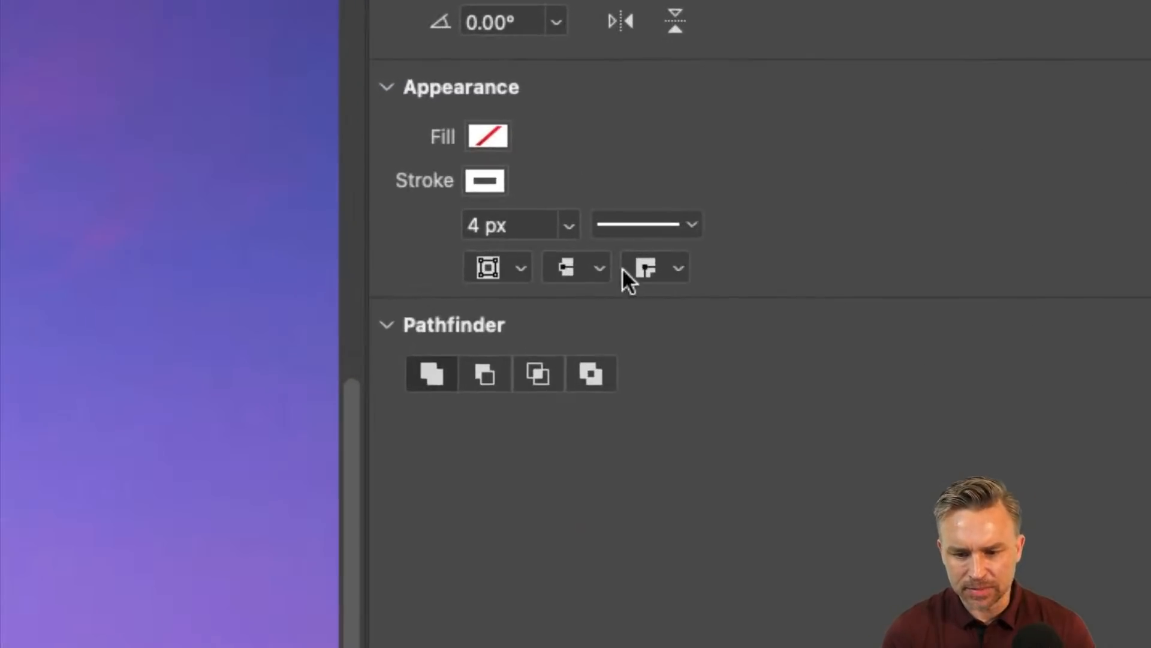
Step: Give the sycamore leaf's stroke round corners and round caps
click(712, 185)
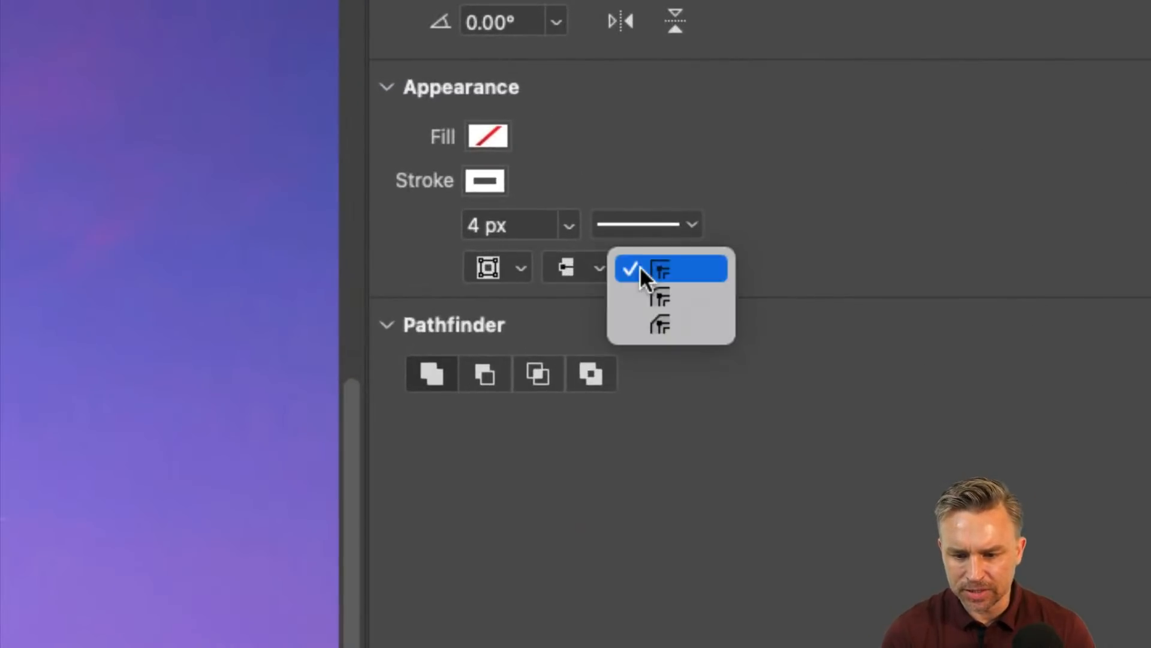
click(657, 292)
click(563, 267)
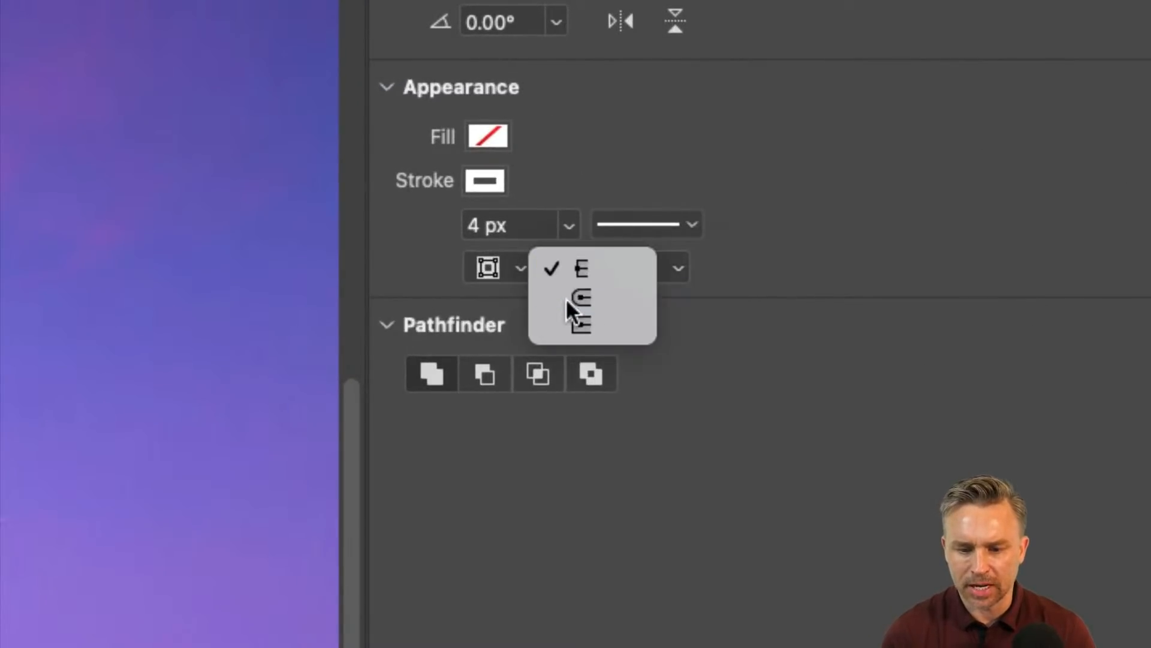
click(566, 296)
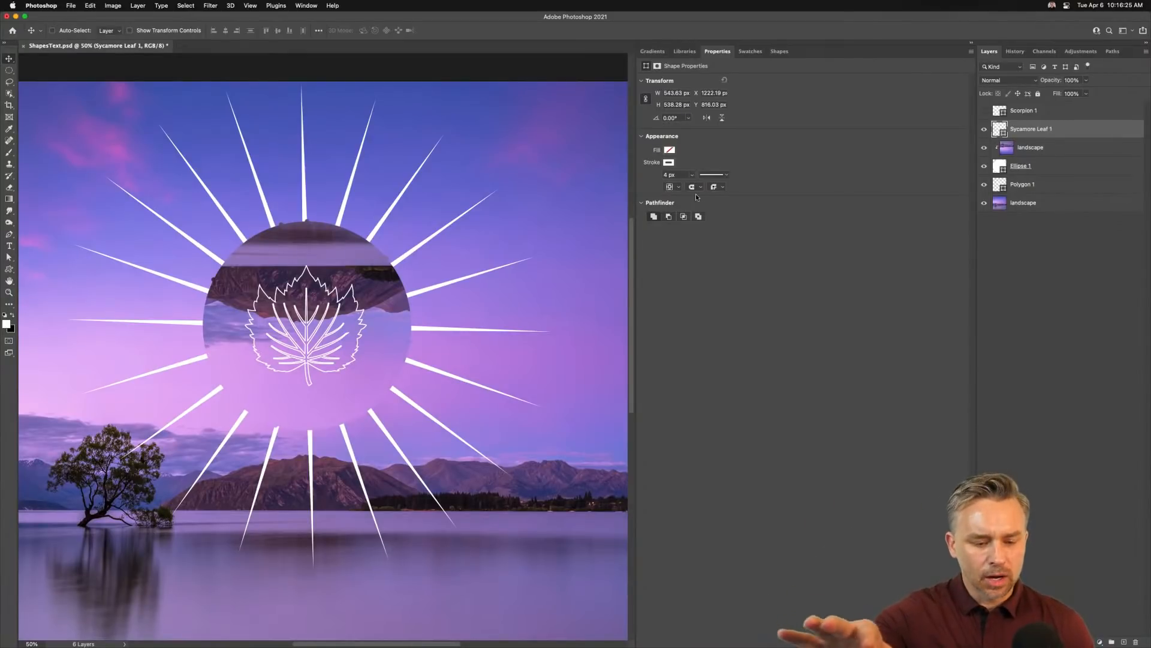
Step: Hide the leaf, clipped landscape, circle and starburst layers, and add a new empty layer above the leaf layer
drag(324, 515, 338, 443)
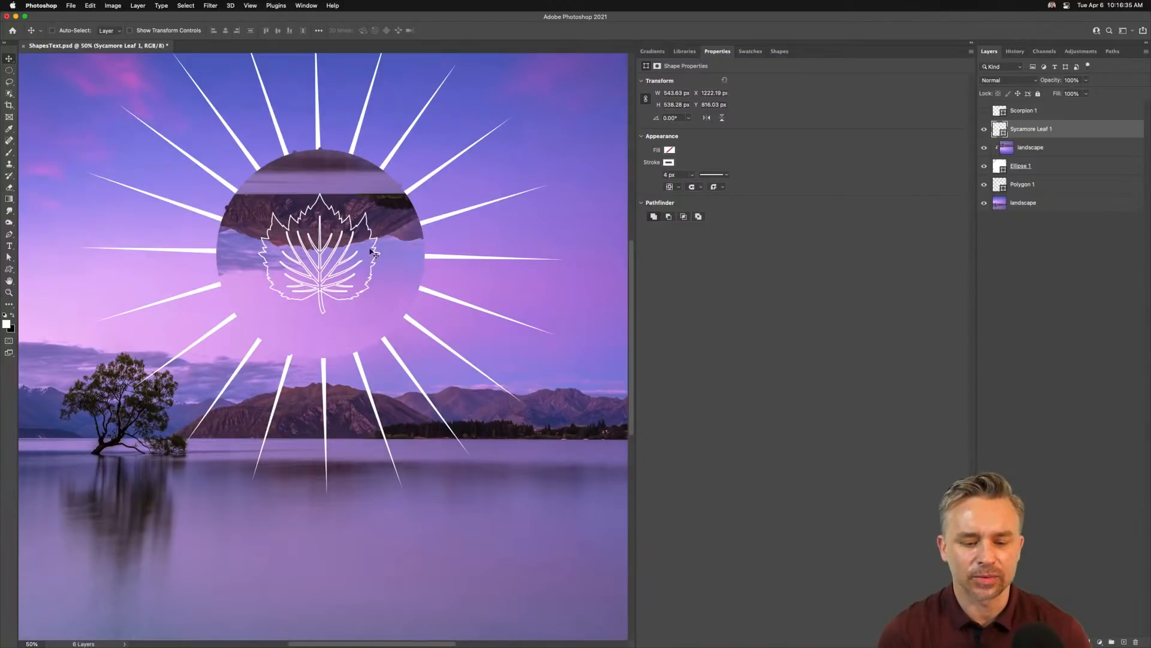
scroll(372, 255, up, 5)
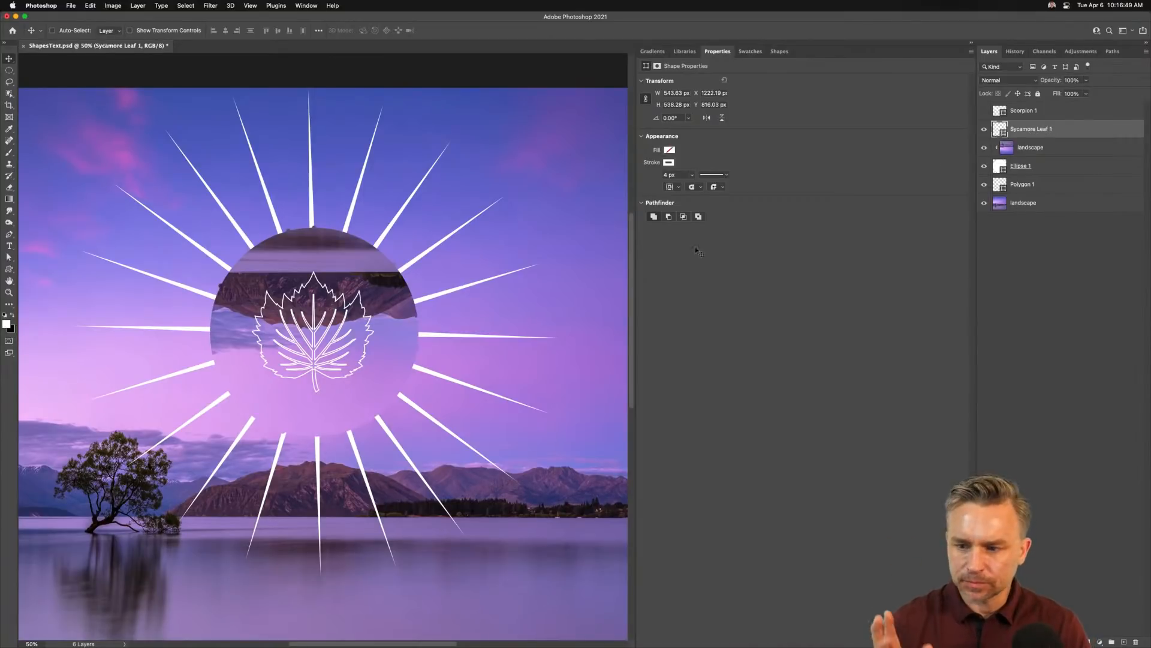
drag(985, 129, 986, 187)
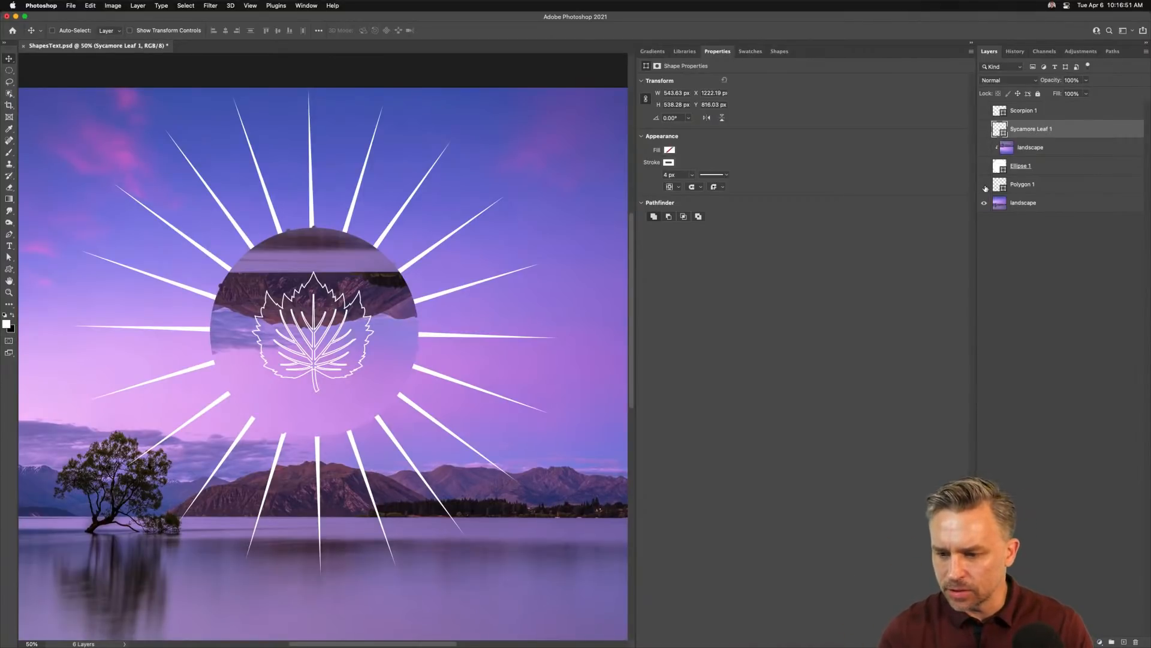
click(1124, 641)
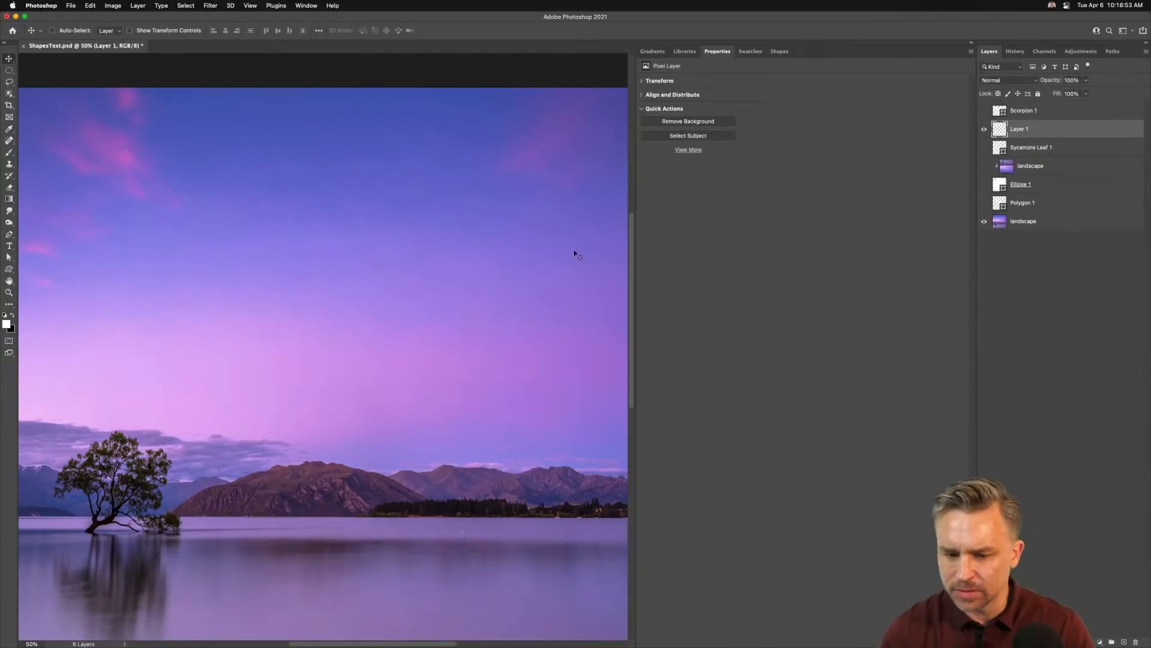
Step: Draw a circle about 942 px in diameter in the sky with the Ellipse tool and shift it slightly down
click(5, 272)
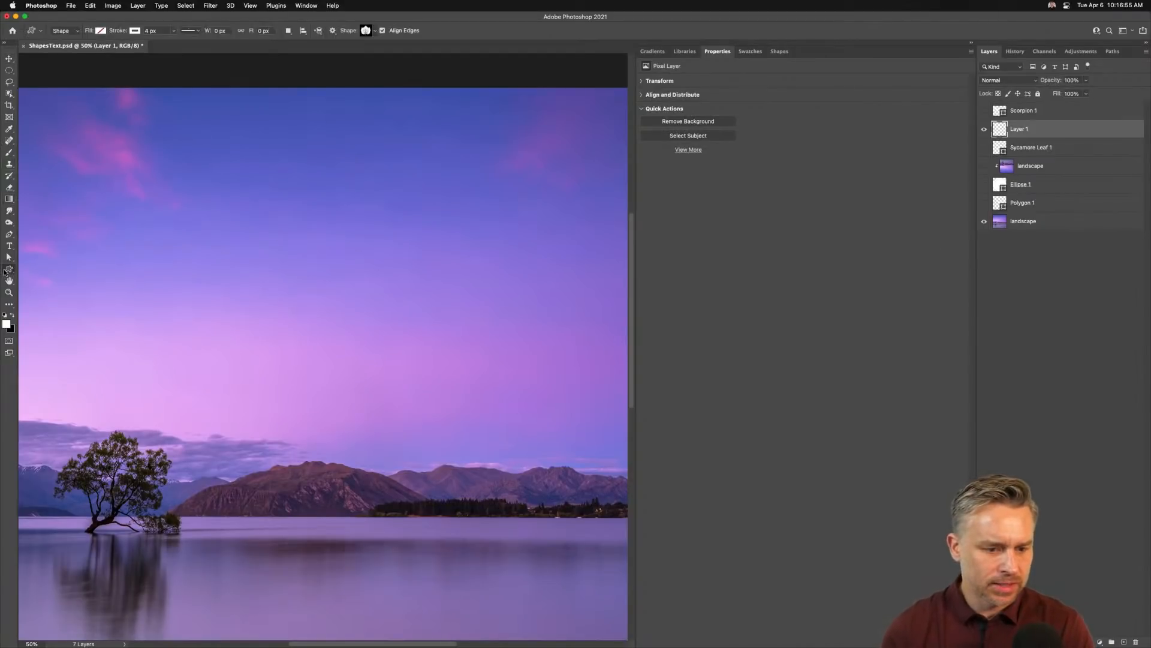
right_click(5, 270)
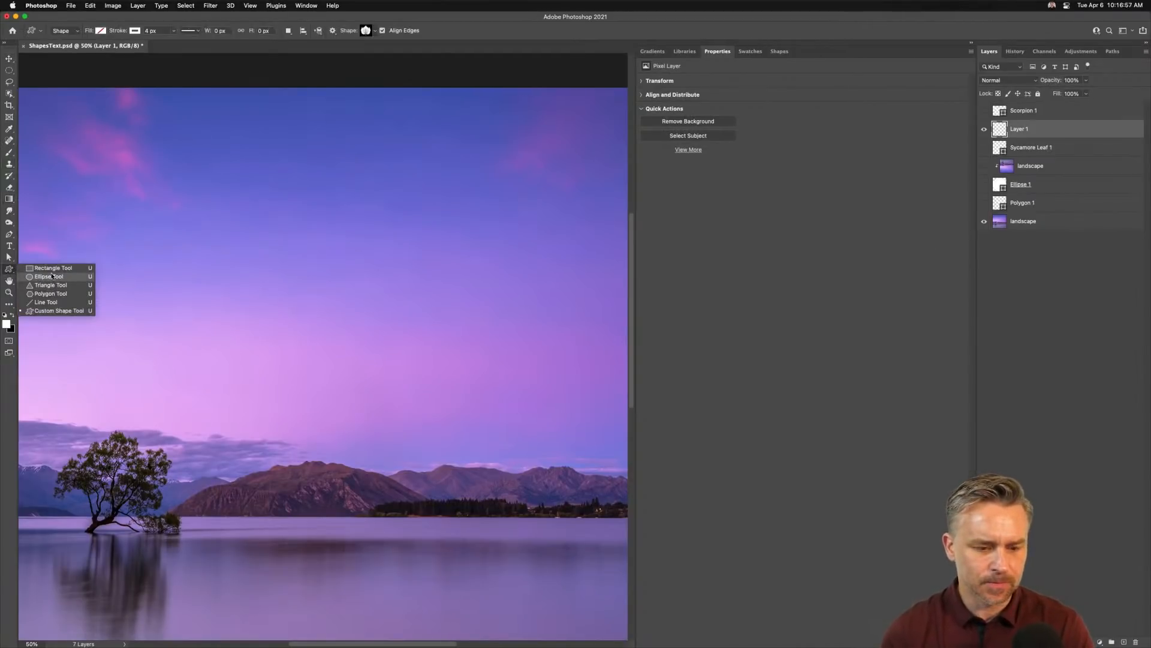
click(52, 276)
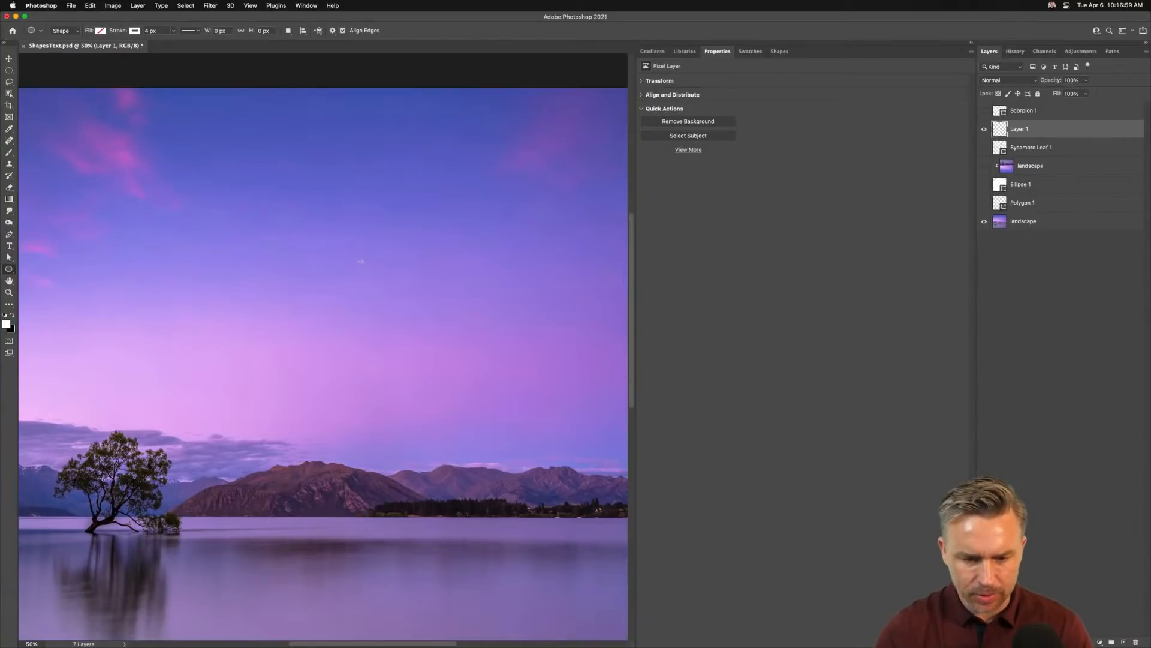
drag(212, 165, 423, 377)
click(9, 58)
mouse_move(248, 197)
mouse_down()
mouse_move(270, 189)
mouse_move(255, 207)
mouse_up()
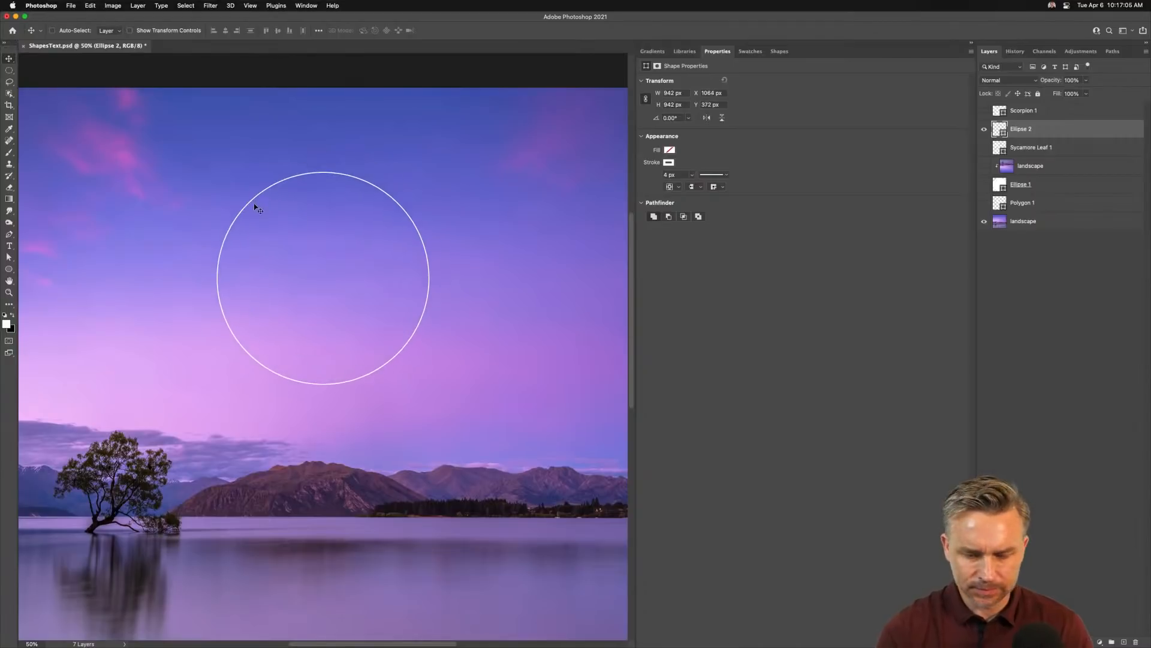
Step: Fill the new circle with white and remove its stroke
click(669, 150)
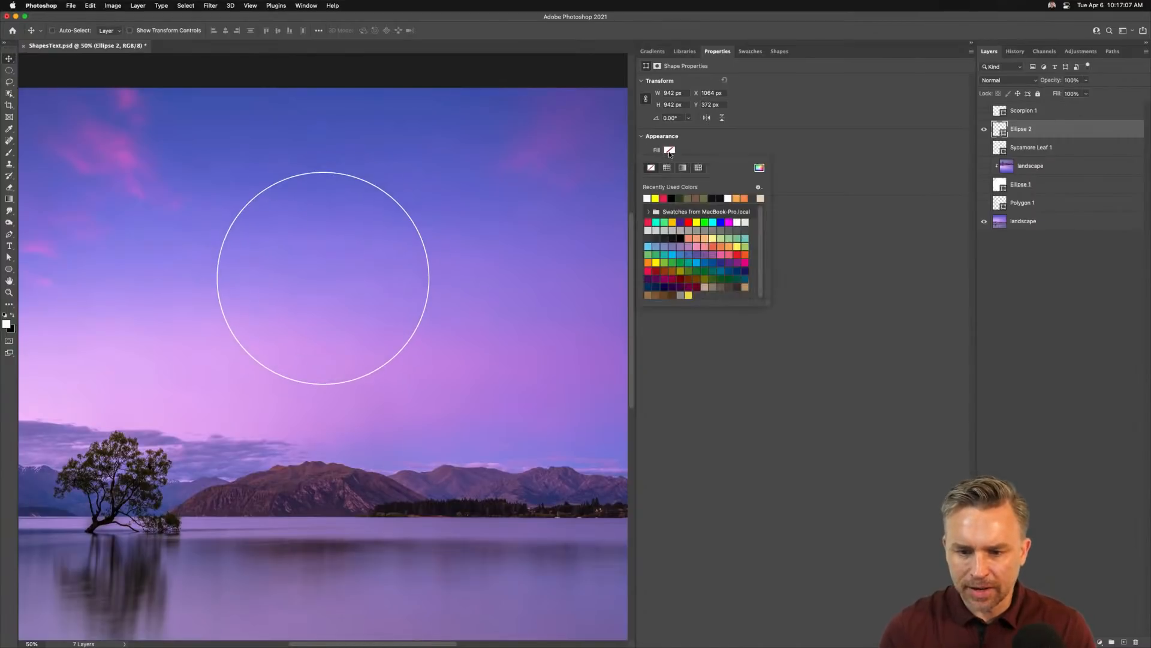
click(647, 197)
click(657, 169)
click(668, 163)
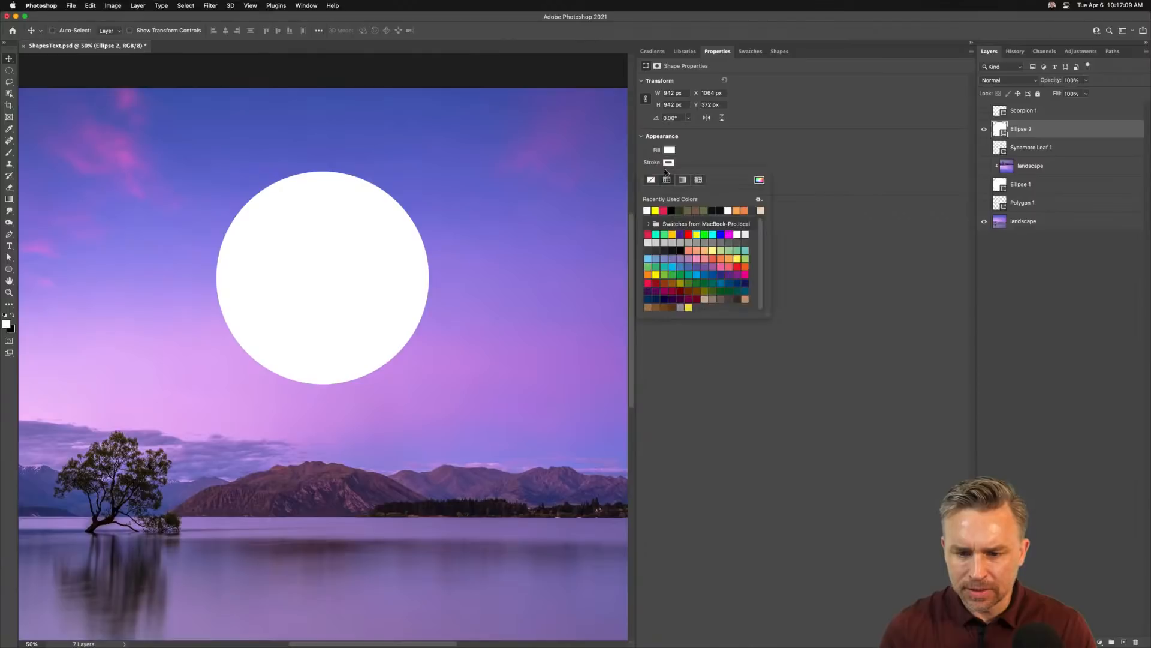
click(650, 182)
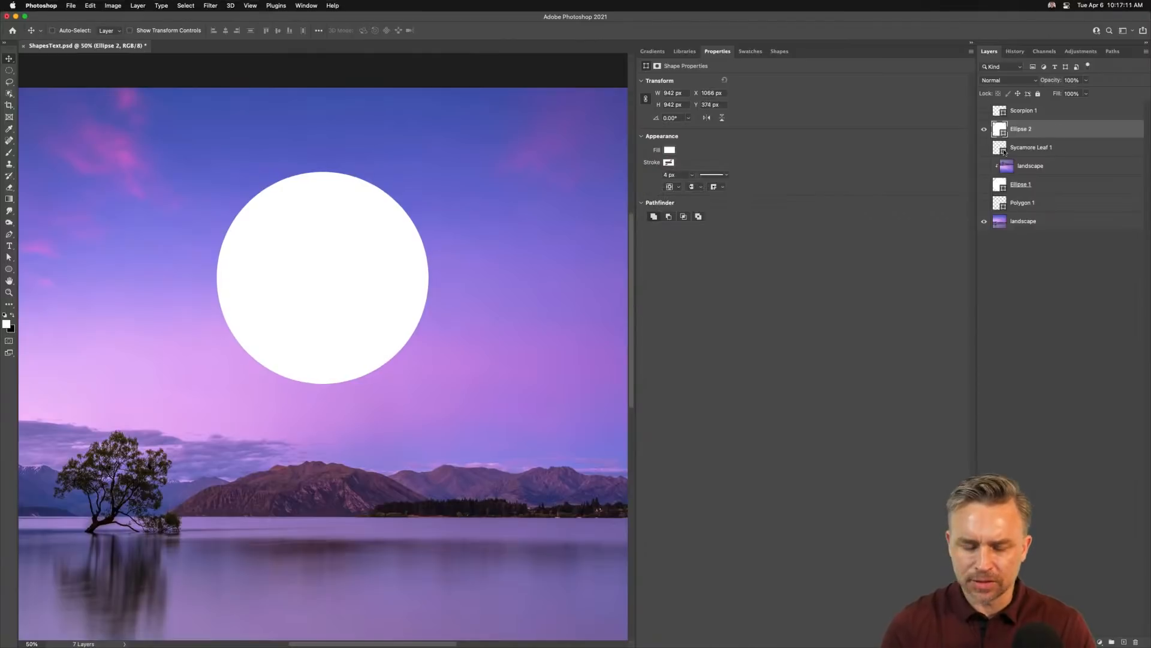
Step: Try to draw a second ellipse from inside the white circle down toward the mountains
click(8, 269)
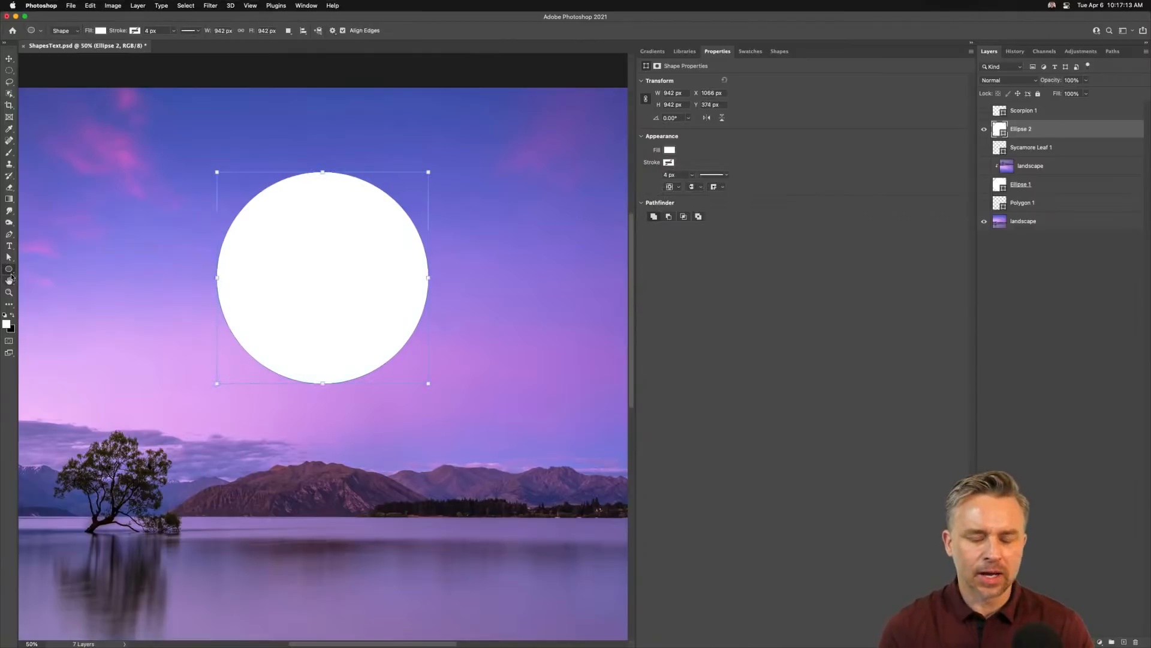
click(972, 42)
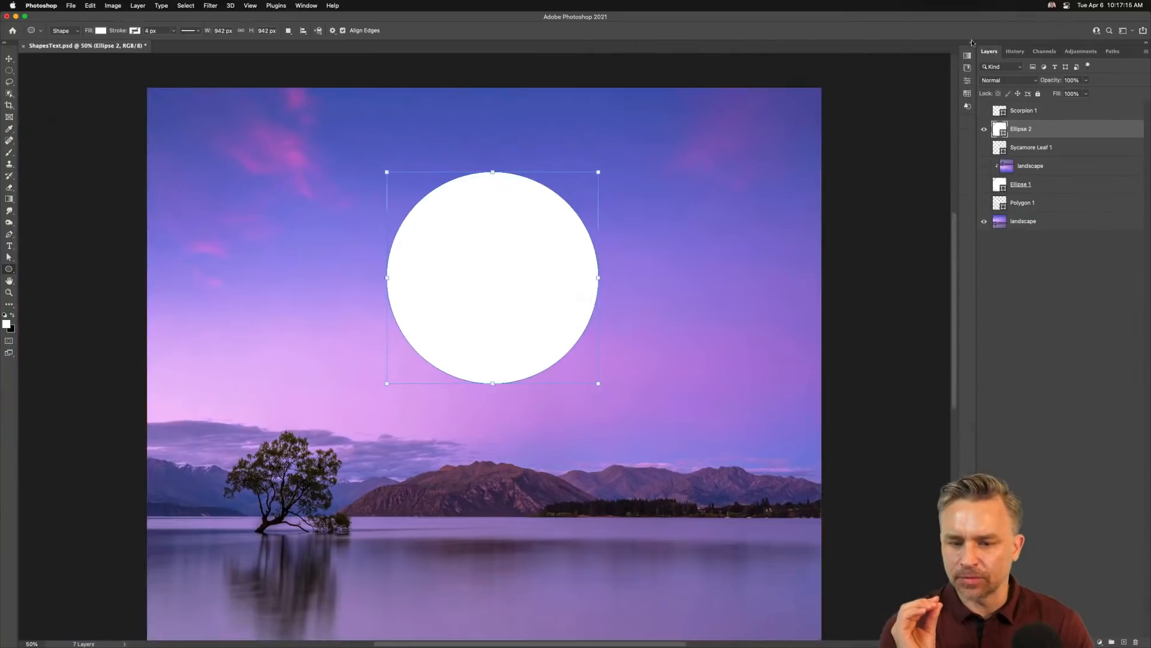
mouse_move(469, 243)
mouse_down()
mouse_move(658, 460)
mouse_move(691, 476)
mouse_up()
key(ctrl+z)
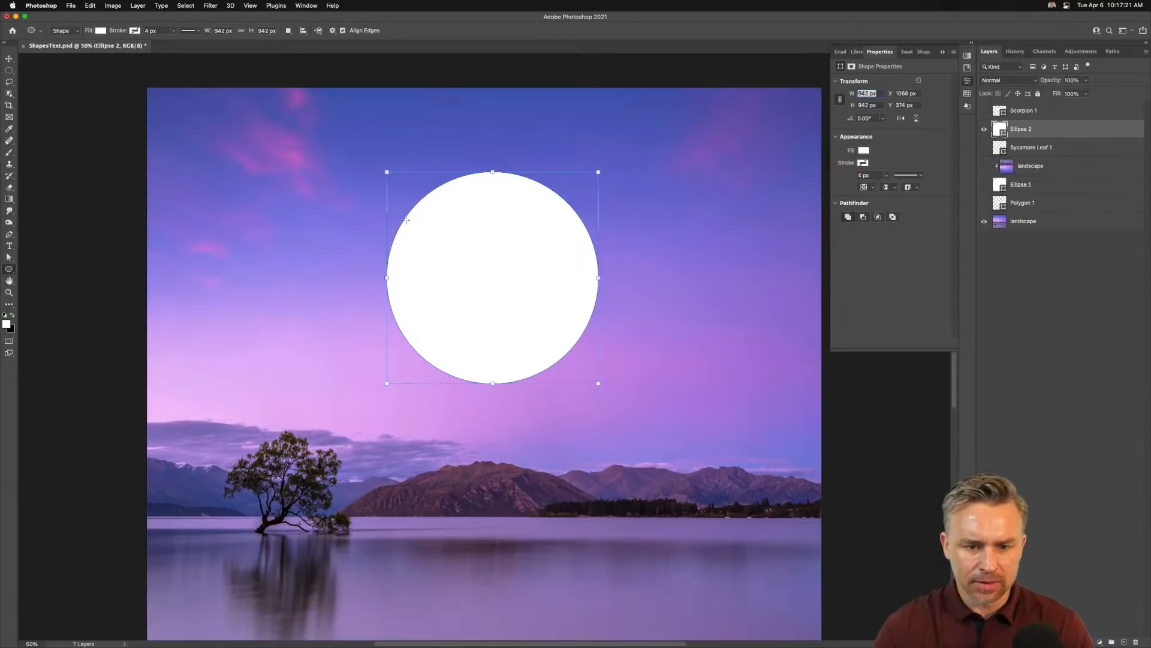
Step: Draw a second circle about 912 px in diameter overlapping the white circle's lower-right side, and delete its layer
drag(466, 256, 670, 461)
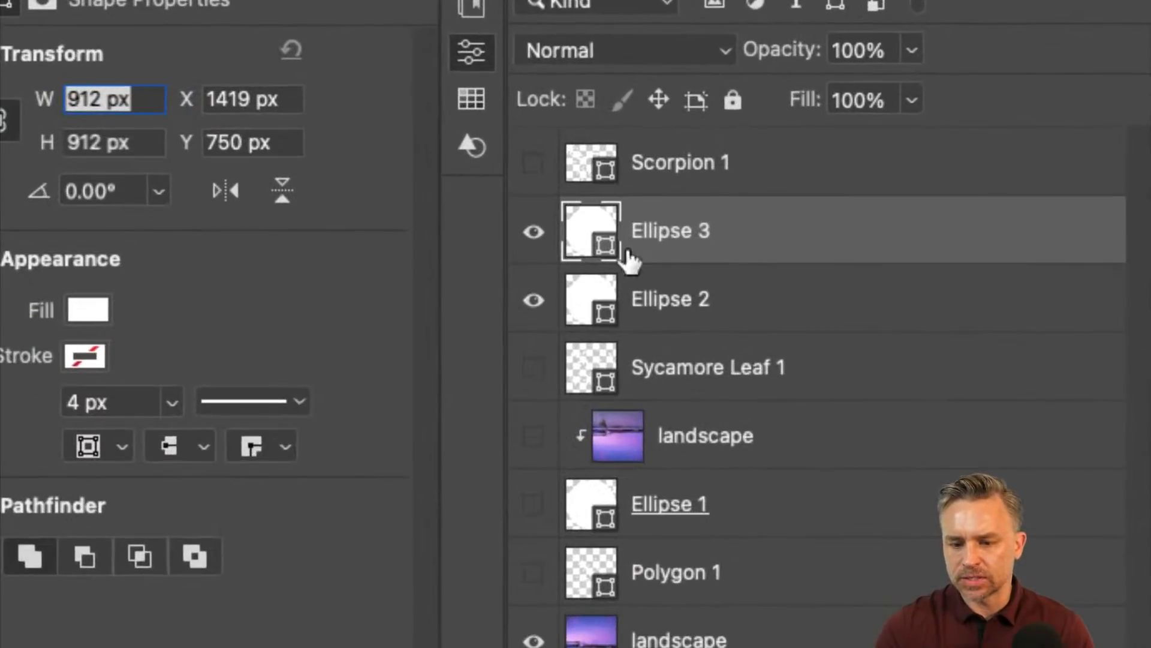
click(650, 290)
click(668, 232)
drag(1030, 130, 1135, 641)
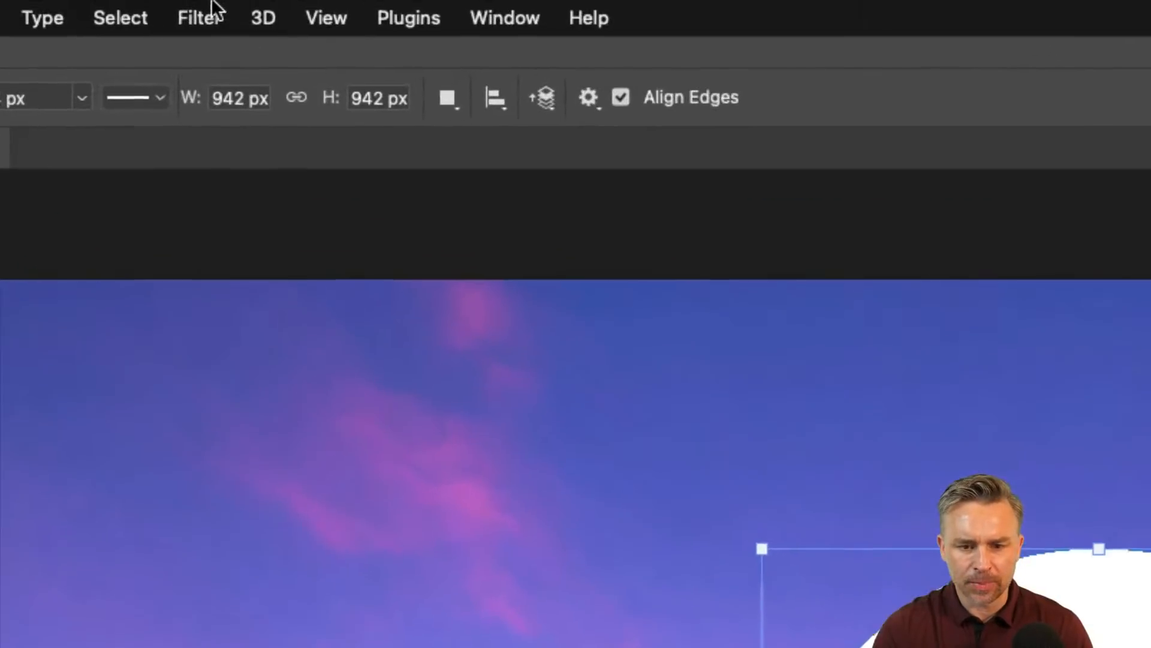
Step: Cut a circle about 899 px in diameter out of the white circle with Subtract Front Shape, leaving a crescent moon
click(448, 88)
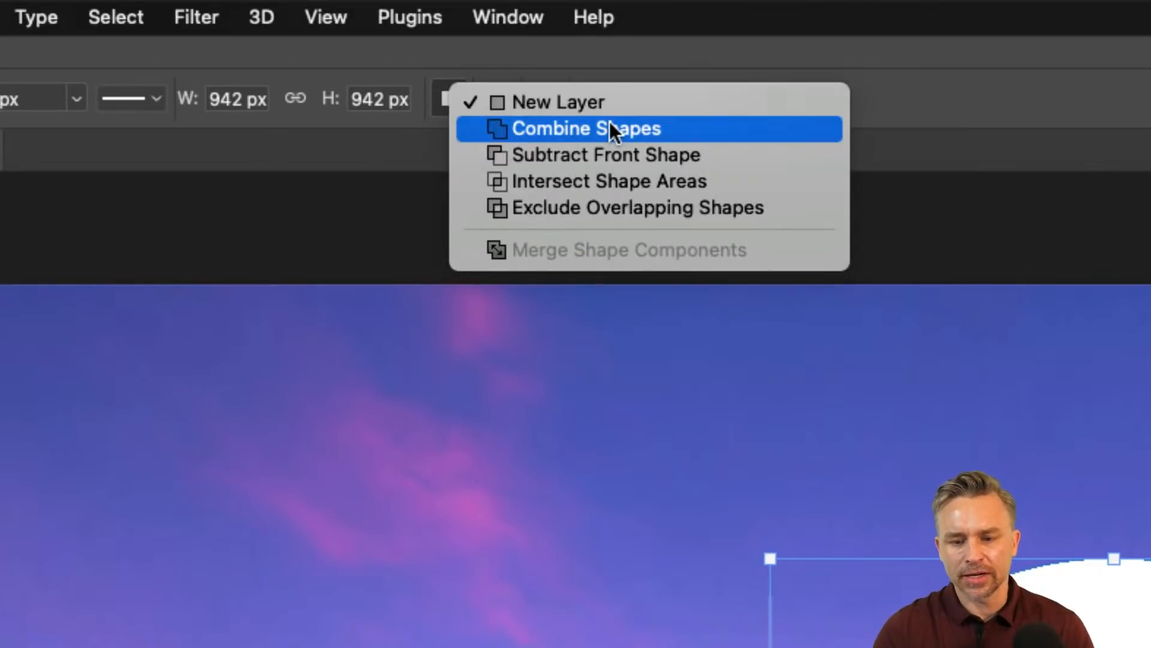
click(620, 153)
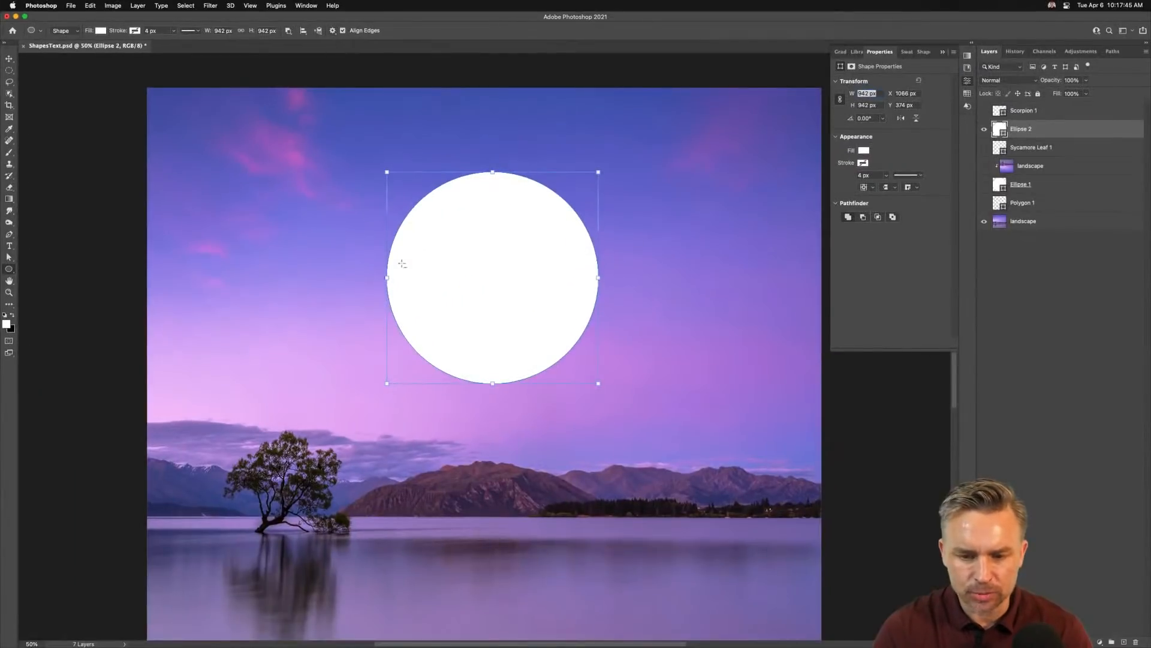
drag(445, 218, 634, 452)
key(super+z)
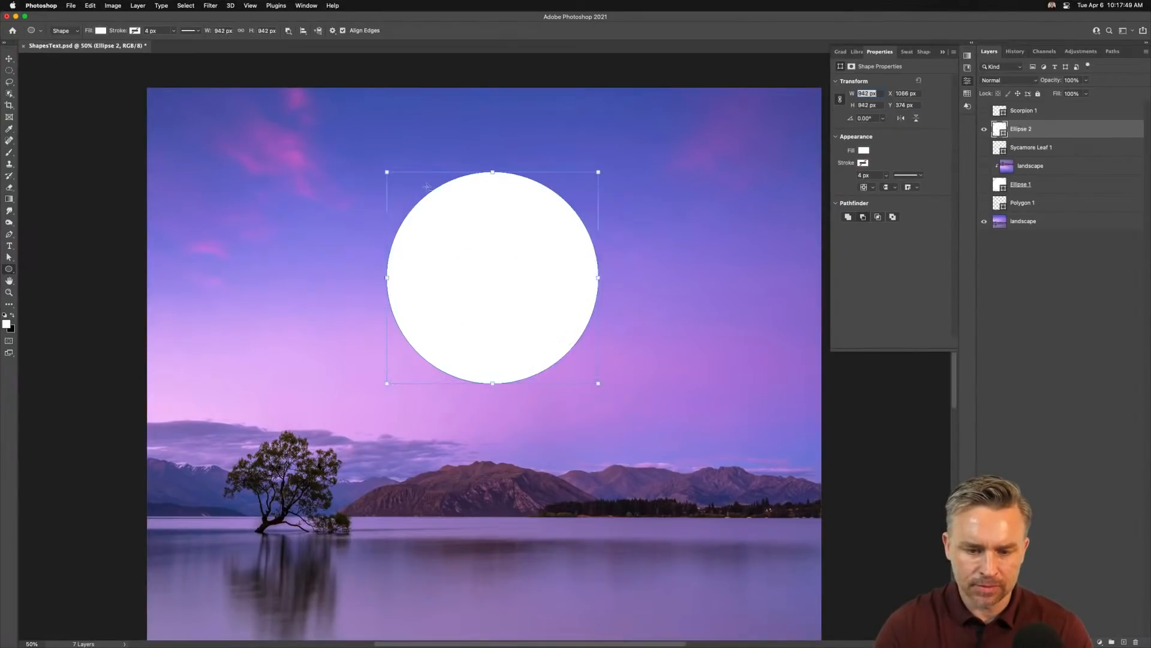
drag(409, 188, 609, 417)
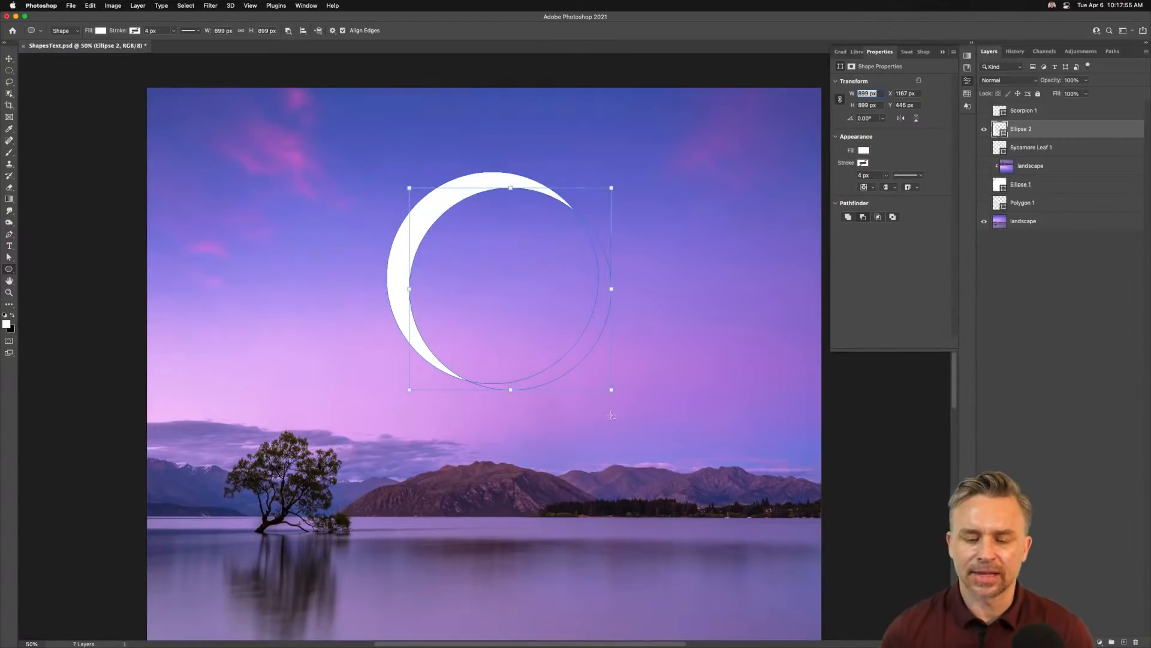
click(284, 31)
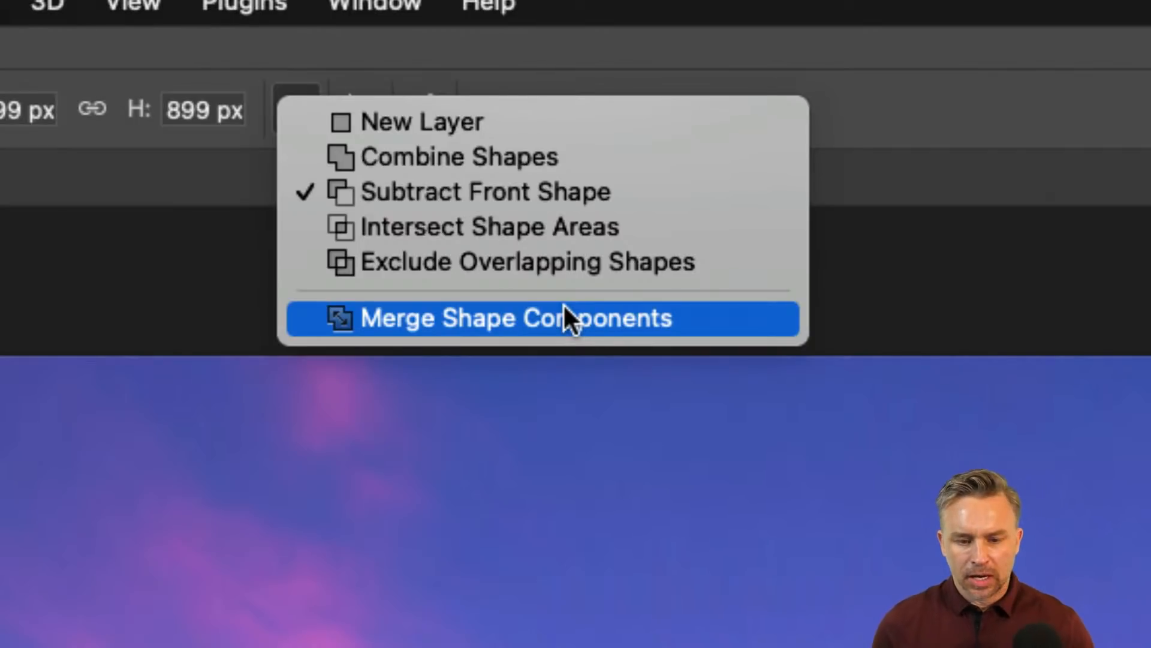
click(581, 60)
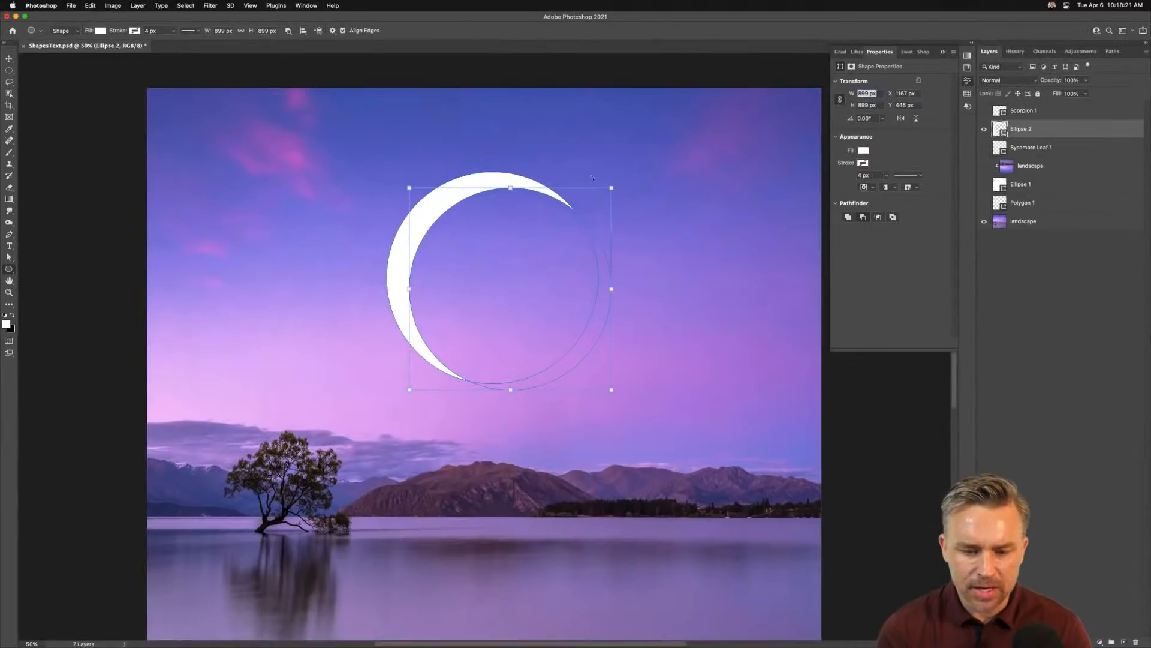
Step: Enlarge the panel area beside the layers and move the crescent moon further left in the sky
click(7, 56)
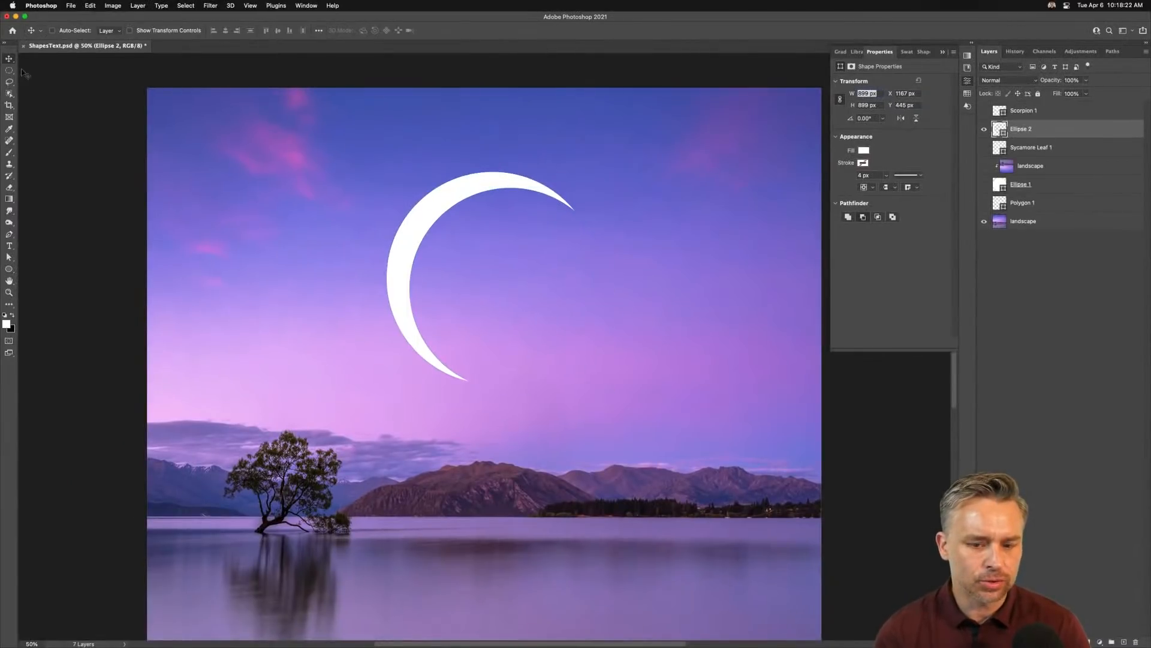
click(942, 54)
click(972, 45)
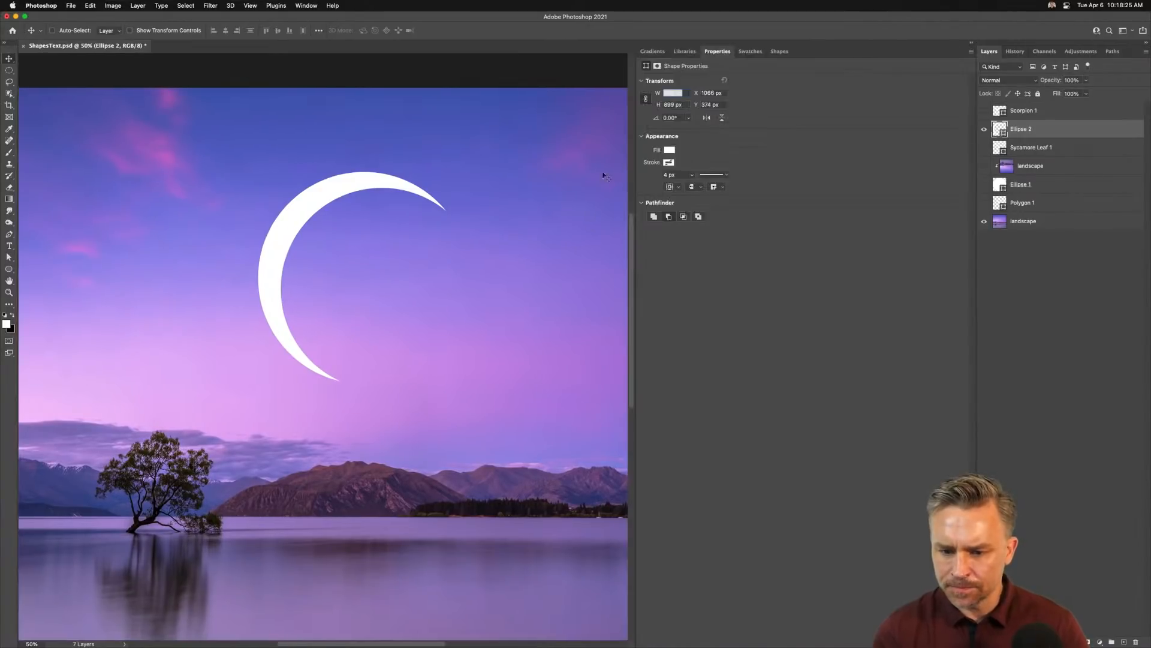
click(749, 52)
drag(204, 161, 123, 164)
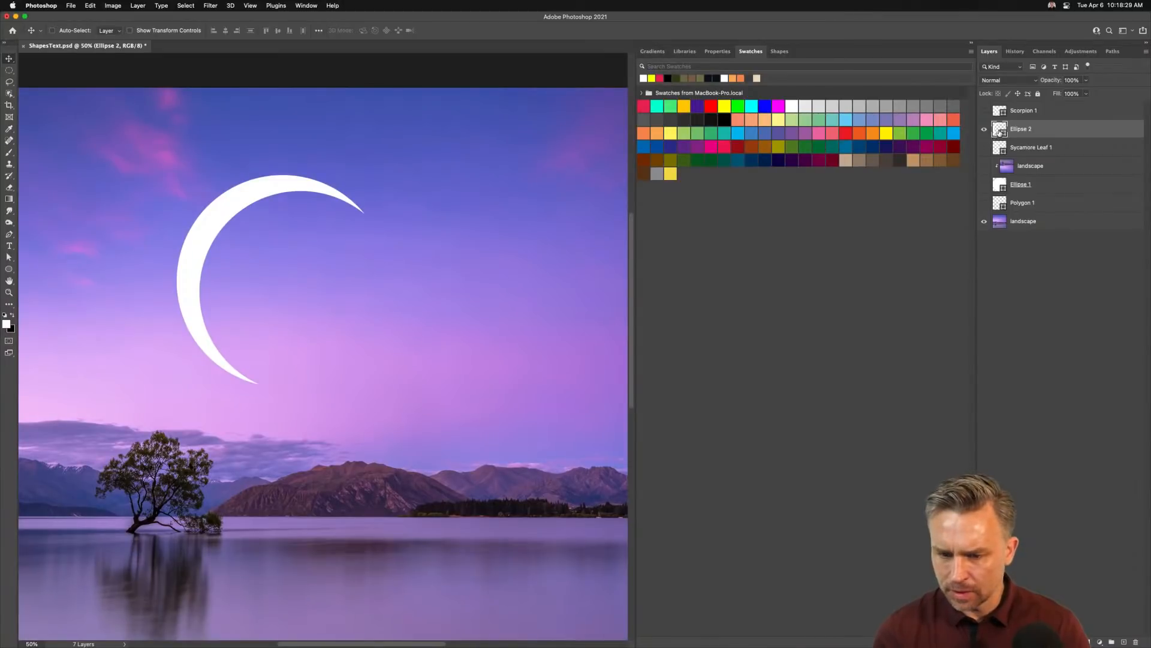
Step: Look through the shape presets, their options and the editing commands for a way to save the crescent as a preset
click(779, 52)
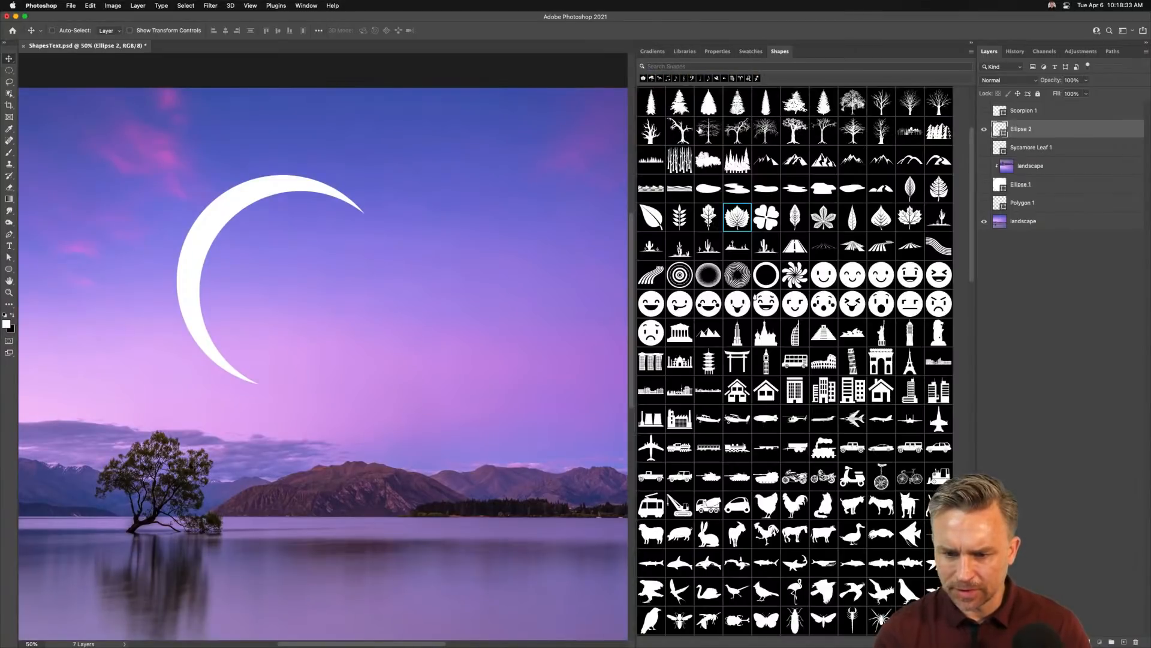
scroll(794, 360, down, 15)
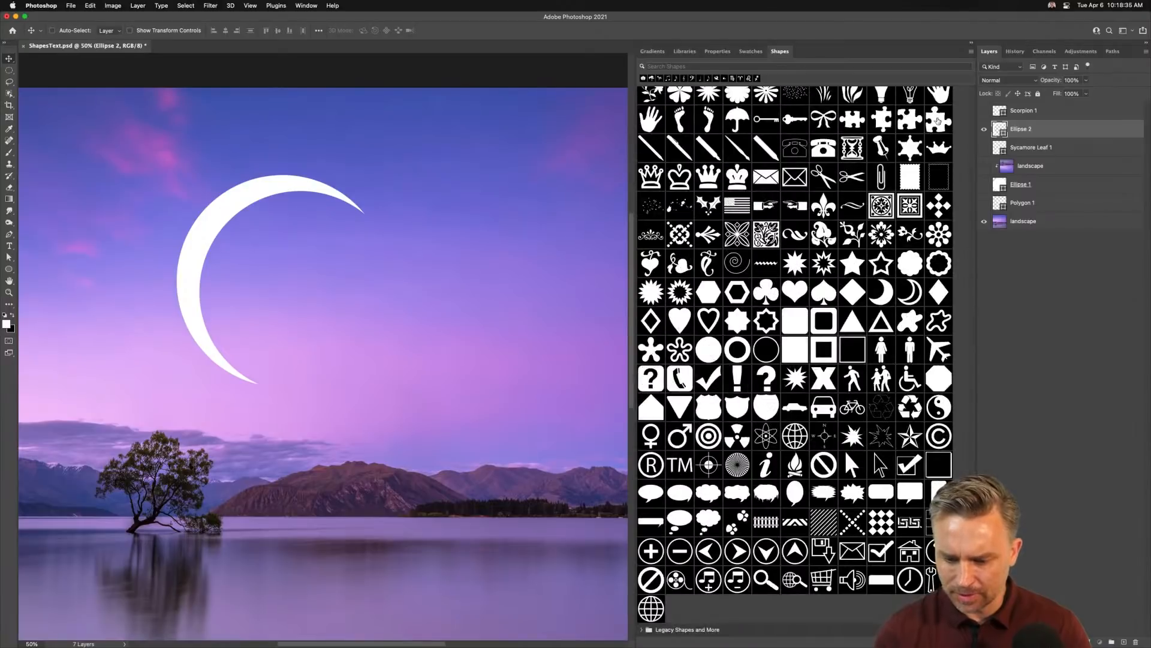
click(972, 51)
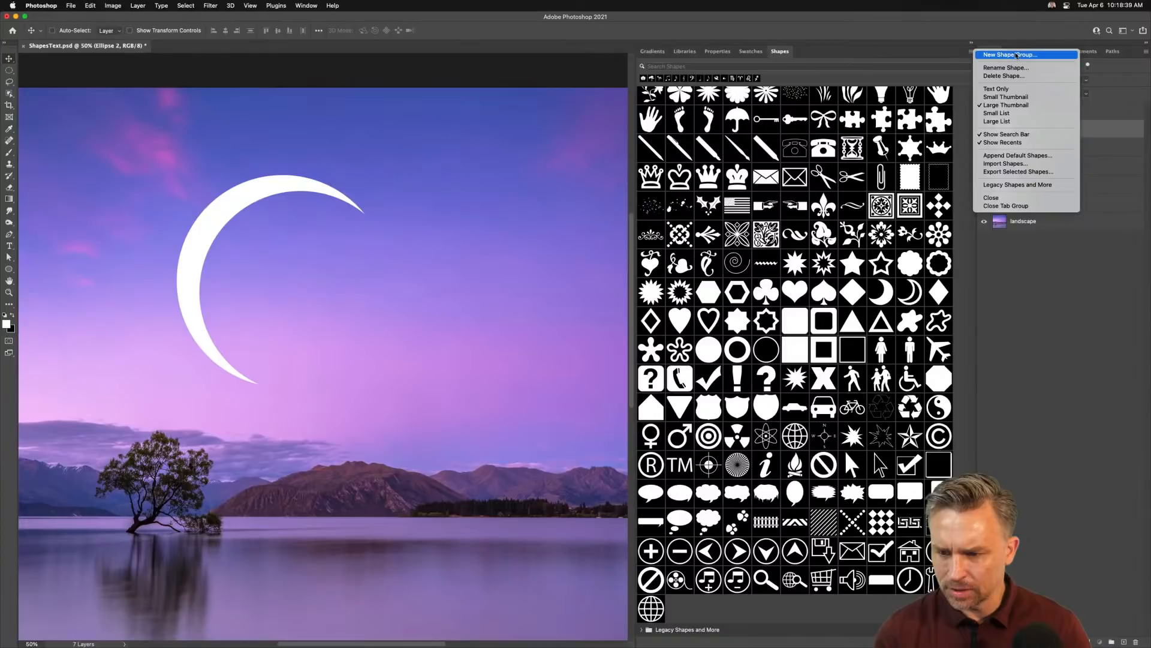
click(1078, 397)
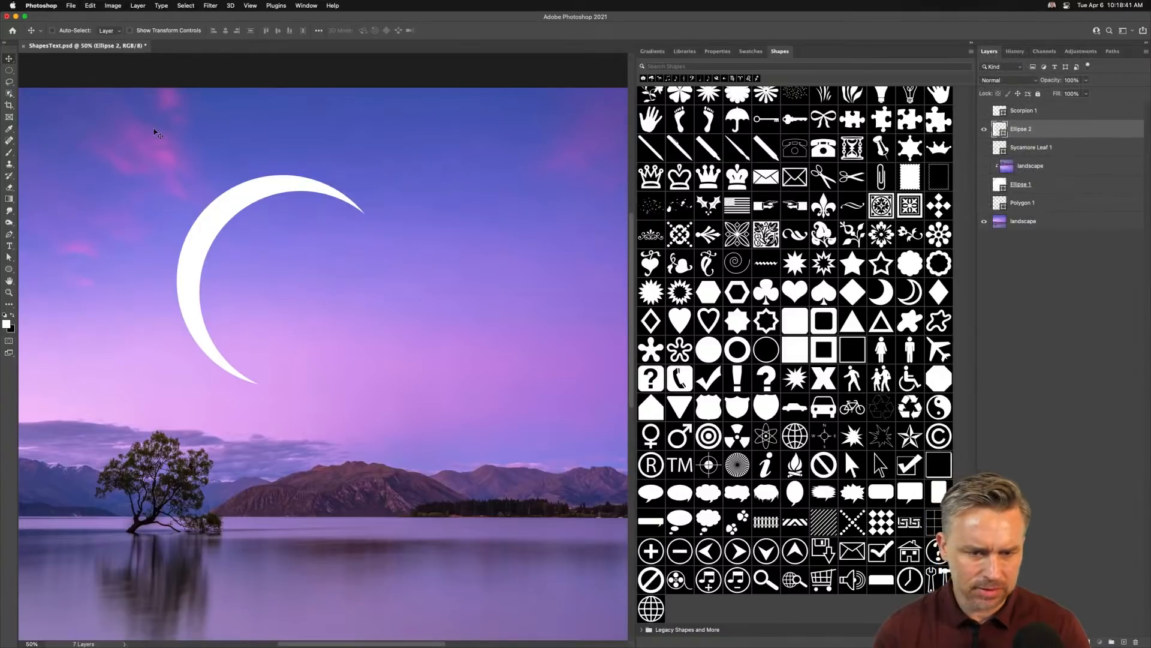
key(a)
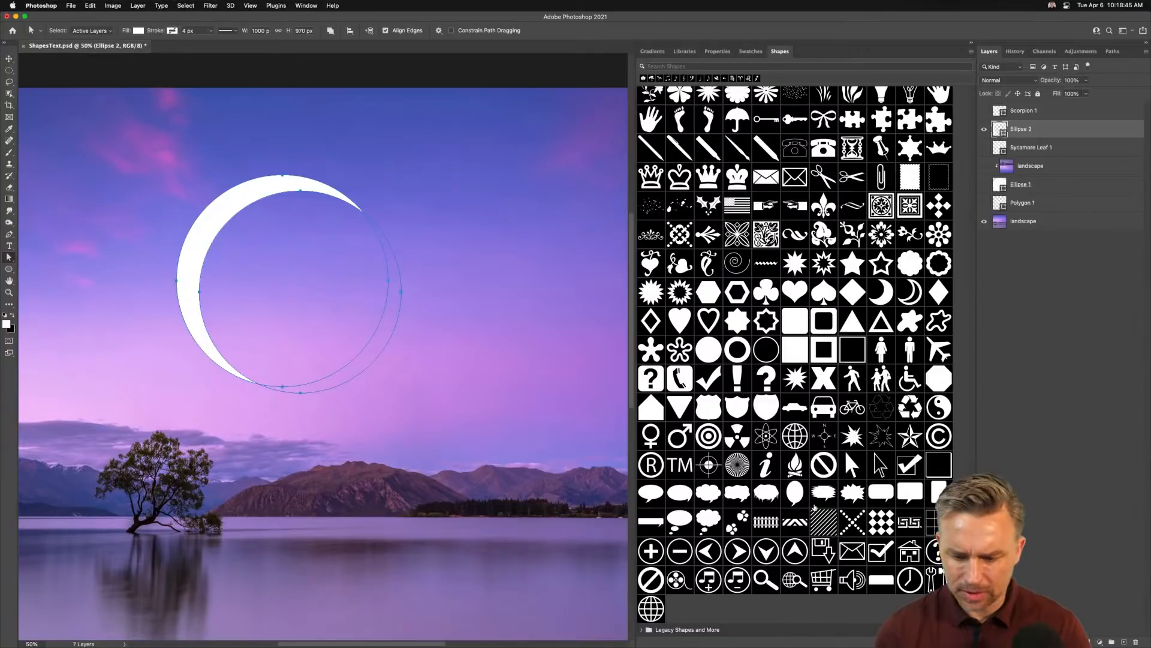
click(972, 52)
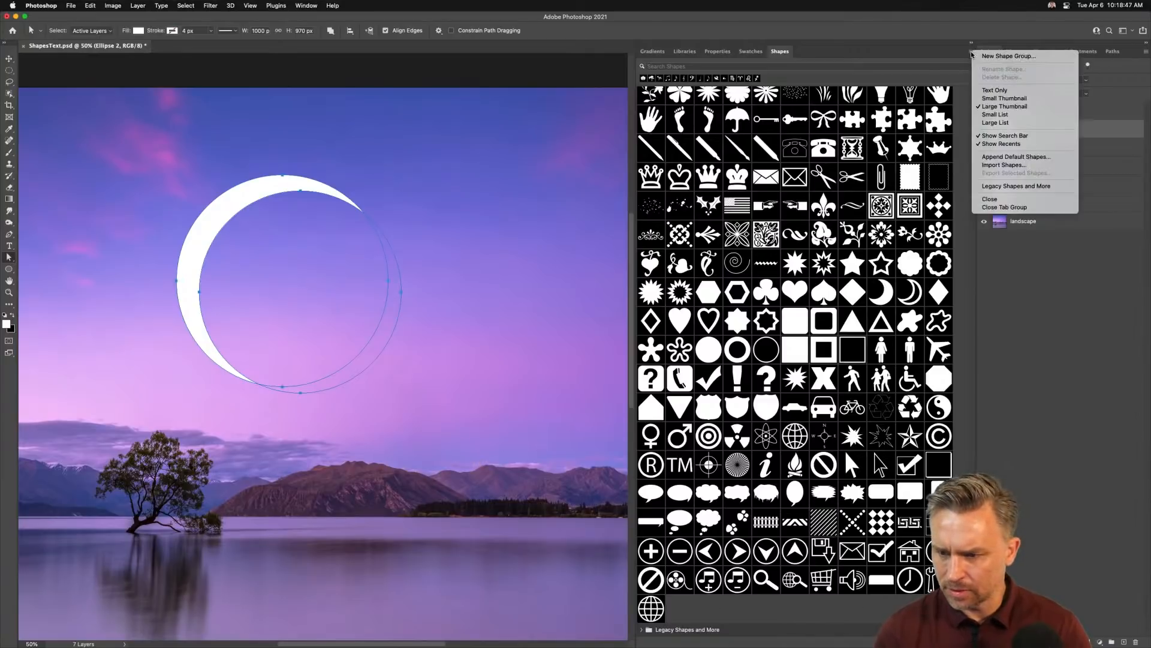
click(1043, 363)
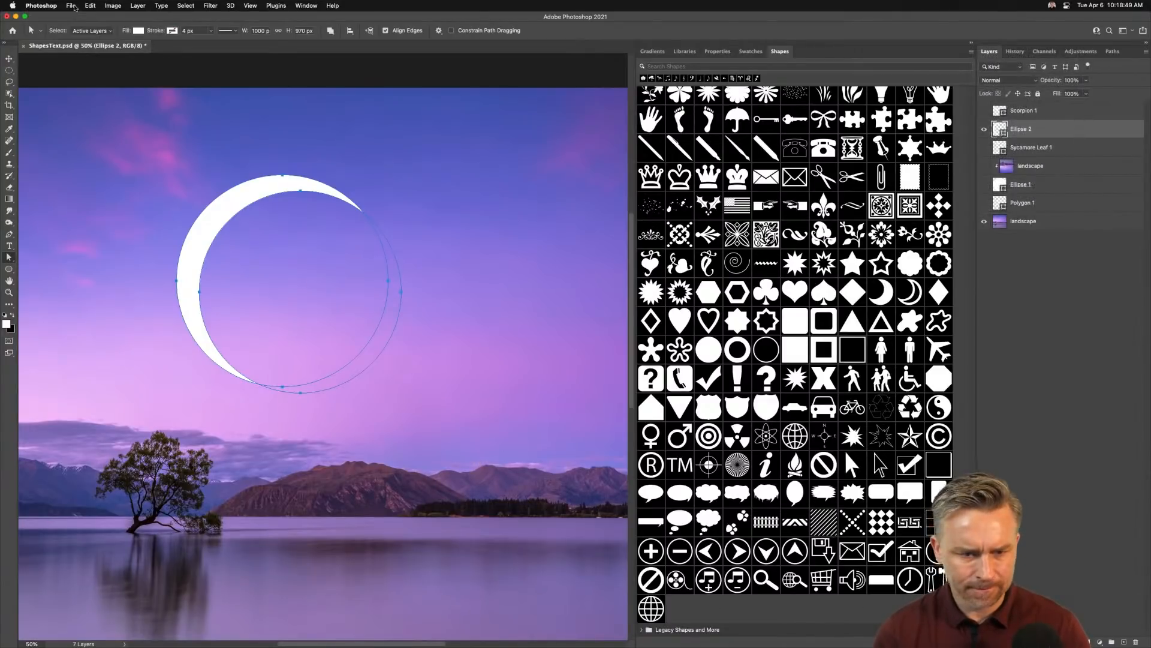
click(90, 5)
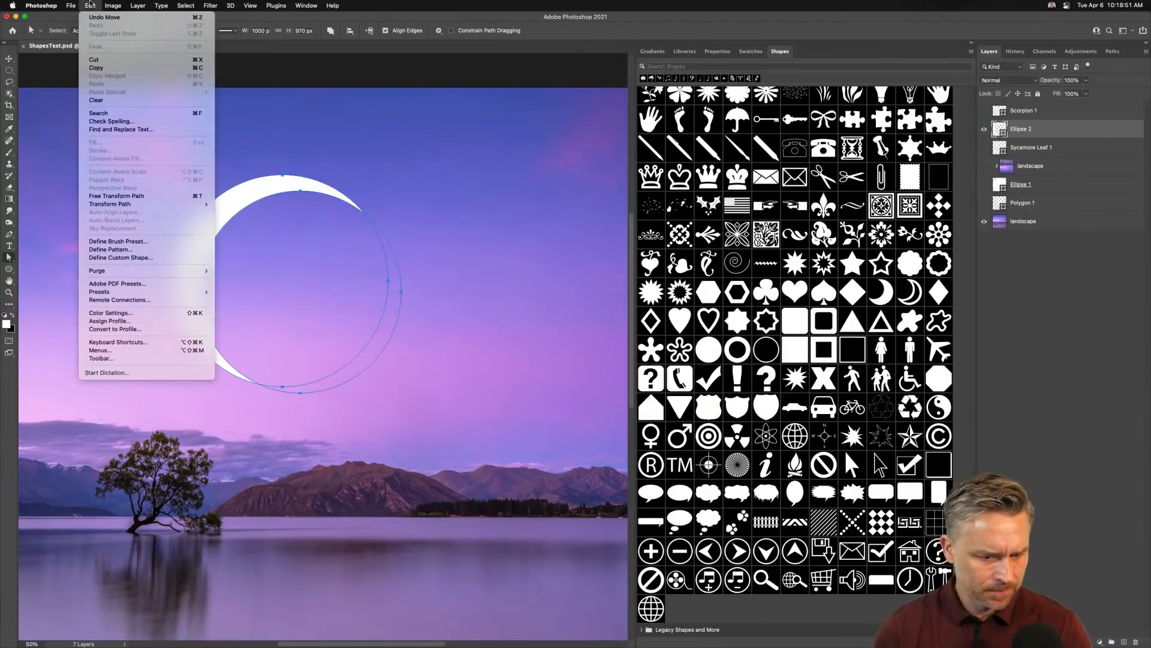
click(90, 3)
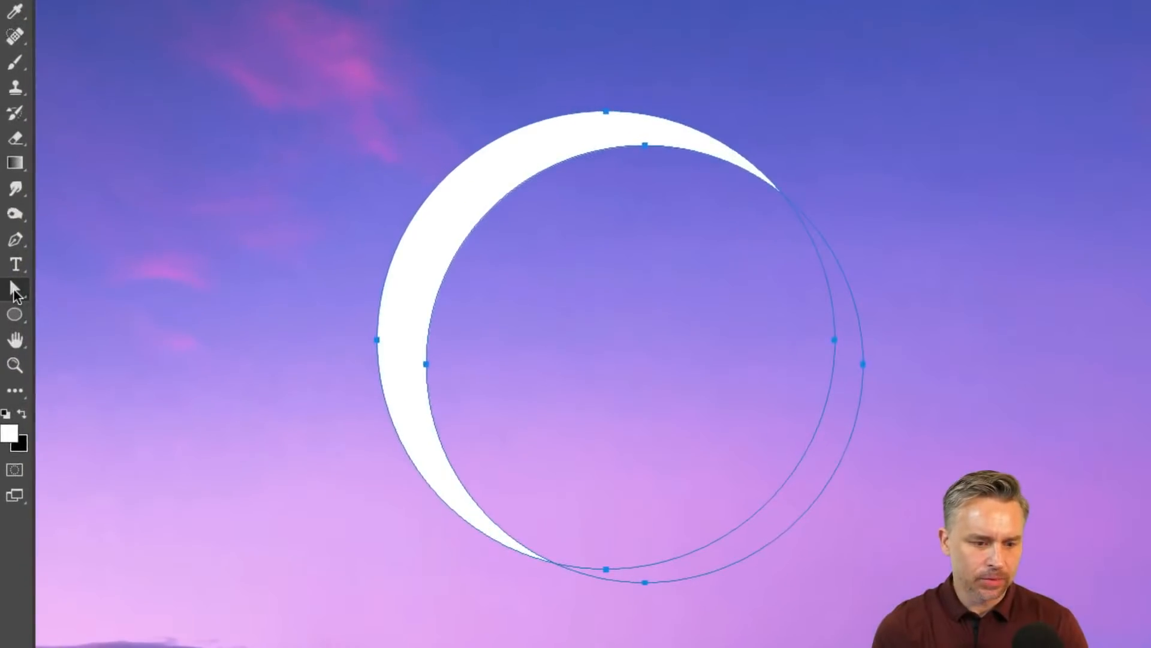
Step: Select the crescent's paths with the Path Selection Tool and define them as a custom shape named "Crescent Moon"
click(8, 257)
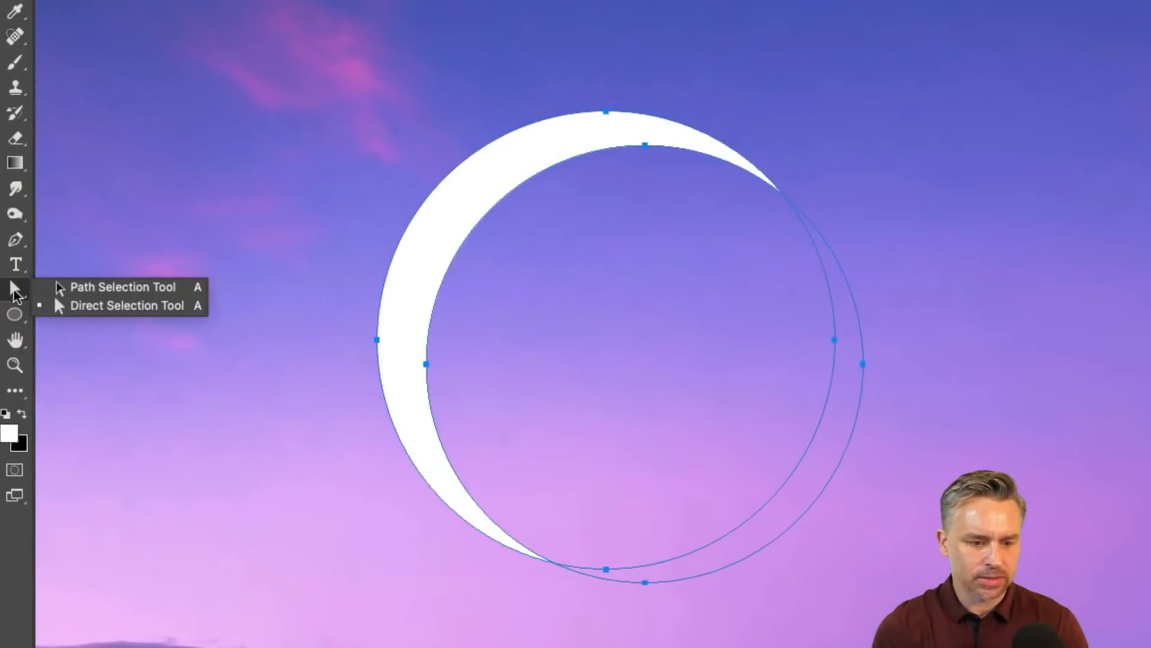
click(62, 292)
click(588, 154)
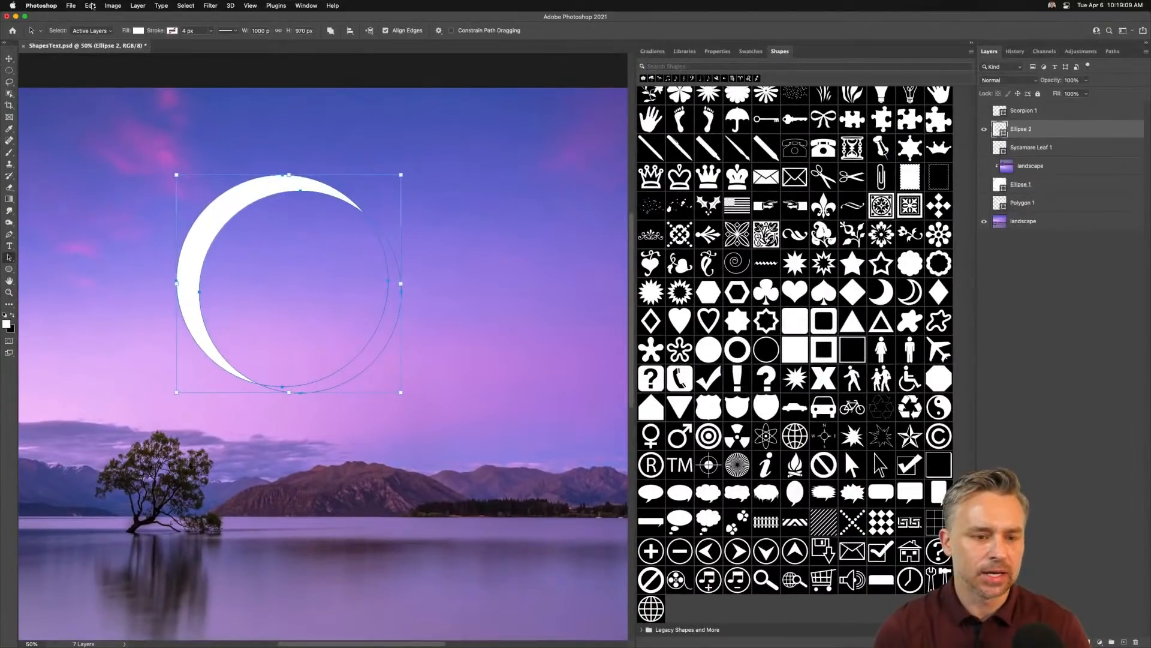
click(90, 5)
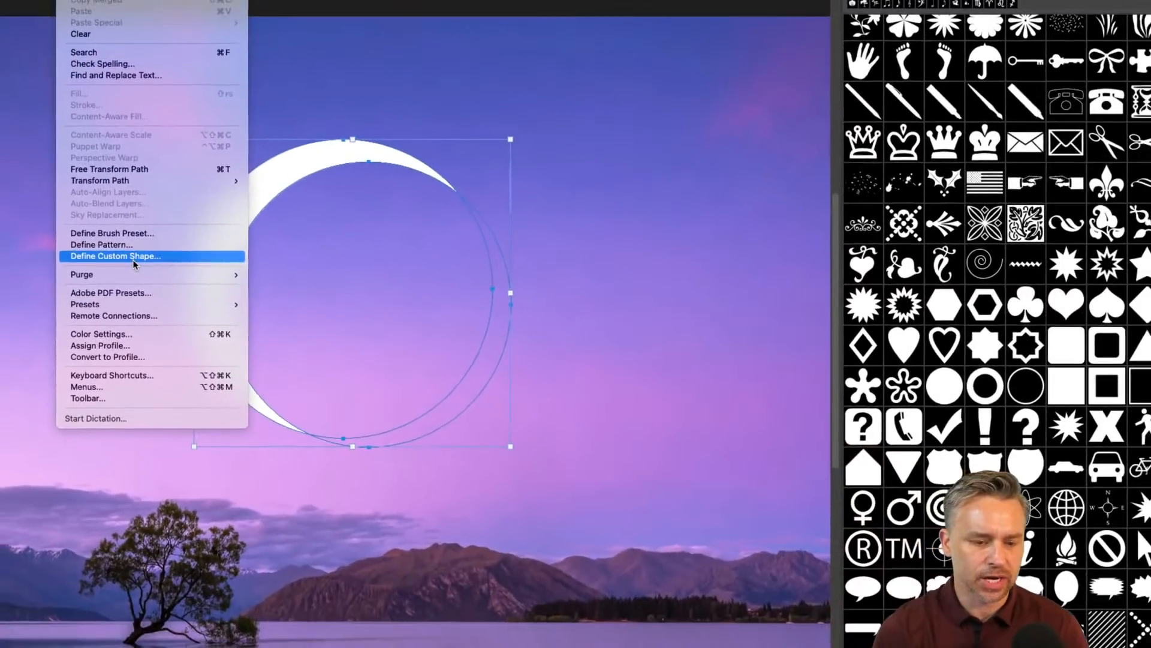
click(134, 261)
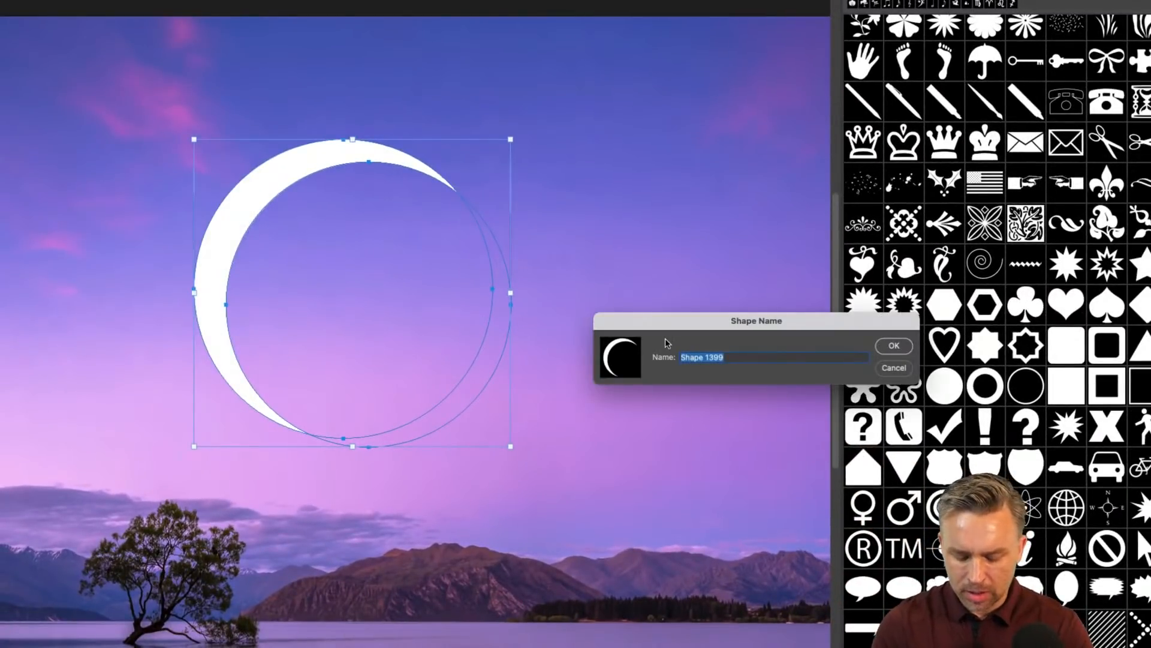
text(Crese)
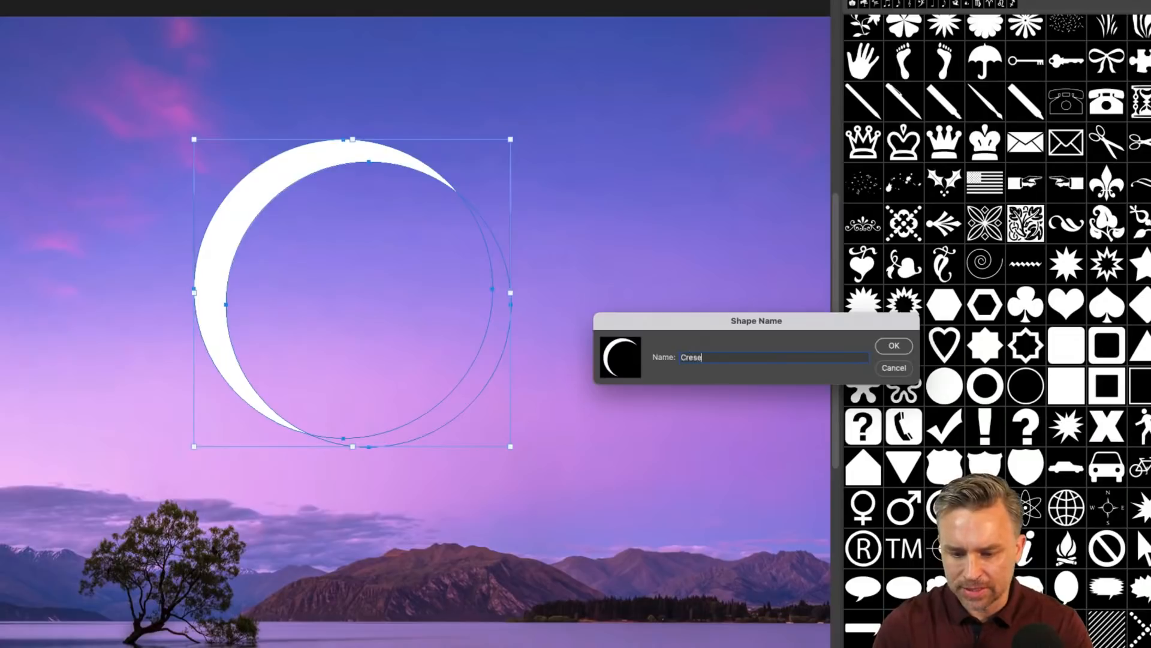
text(ent Moon)
key(Return)
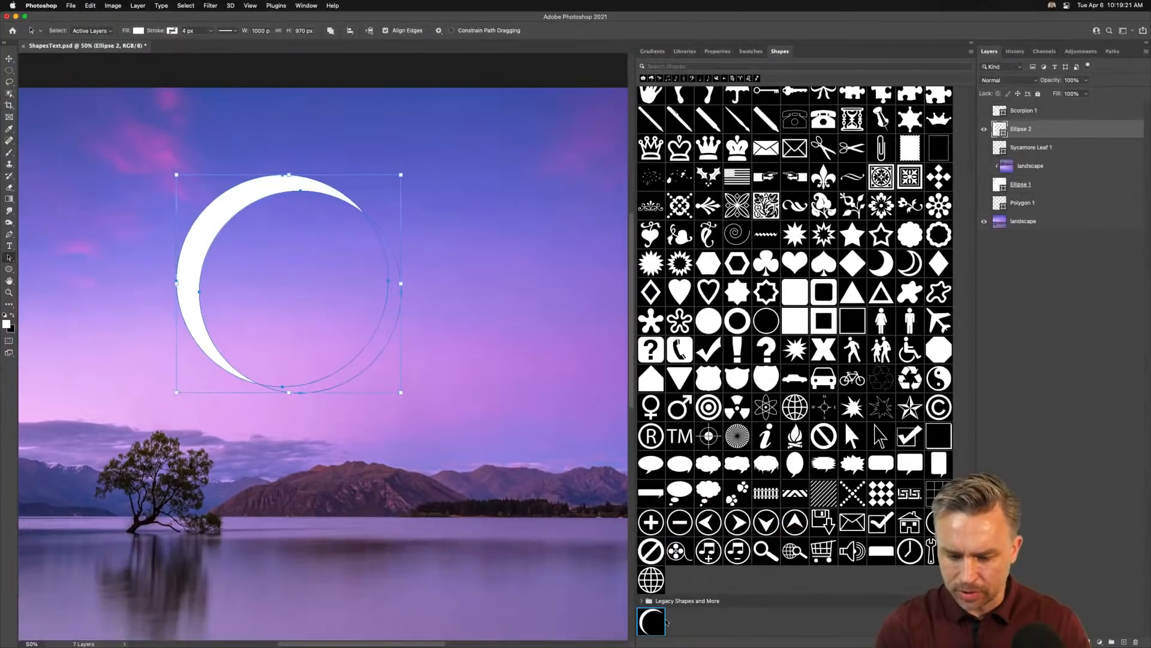
Step: Move the new crescent preset out from below the Legacy Shapes and More group to directly after the globe shape
scroll(685, 637, up, 3)
scroll(683, 636, up, 10)
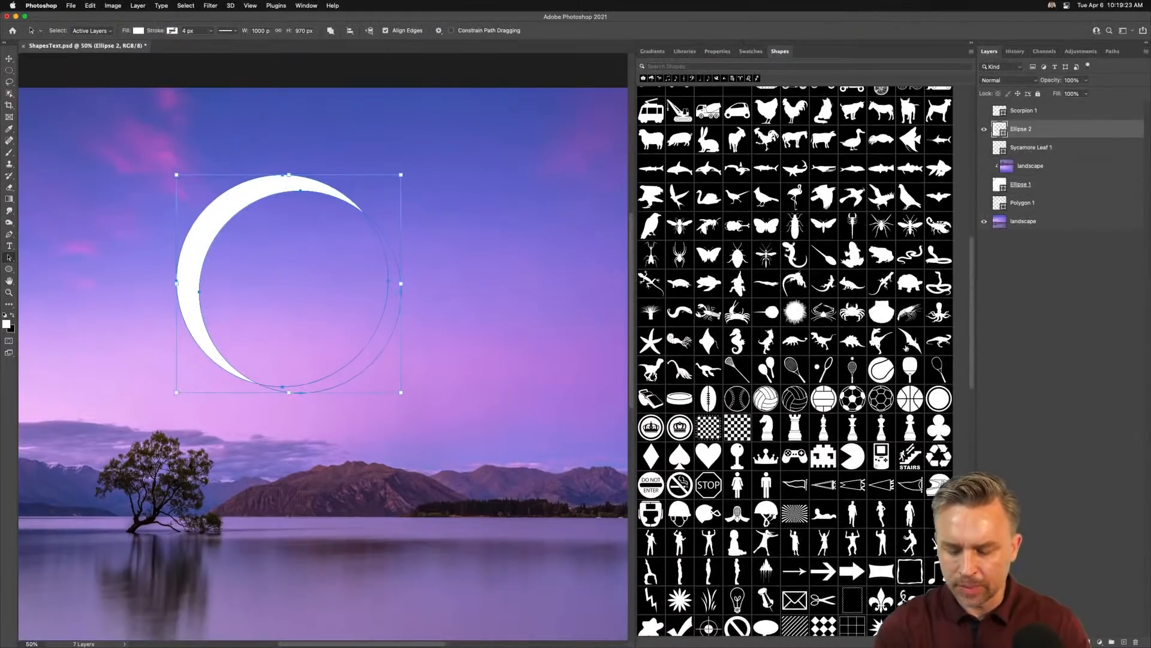
scroll(844, 420, down, 12)
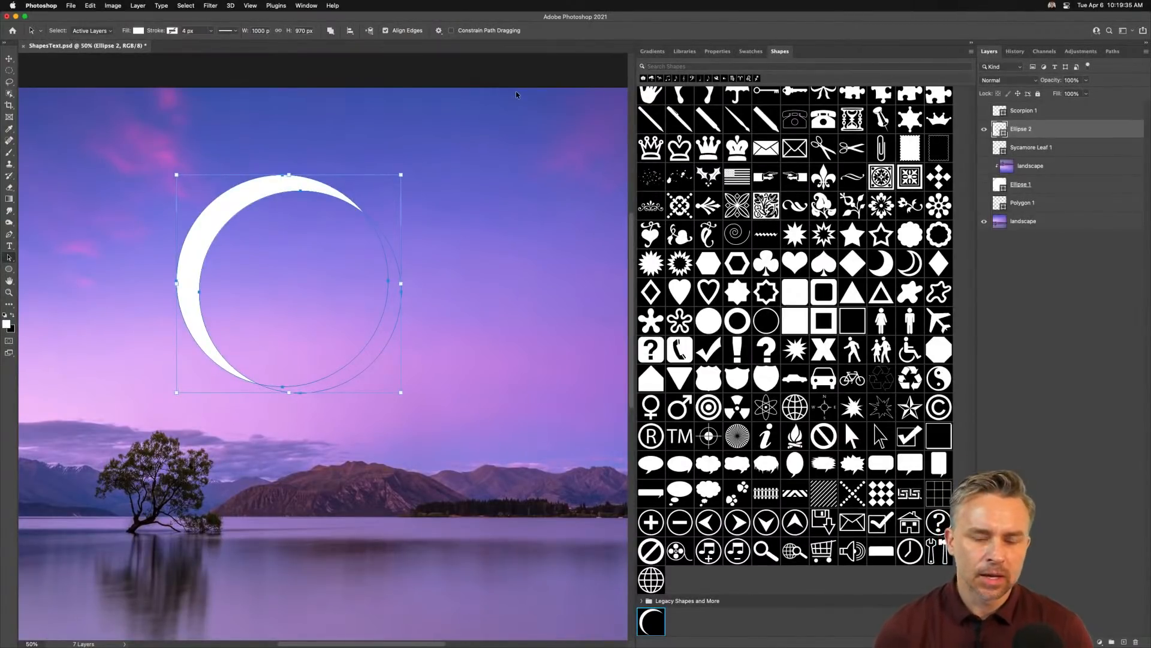
drag(660, 620, 692, 580)
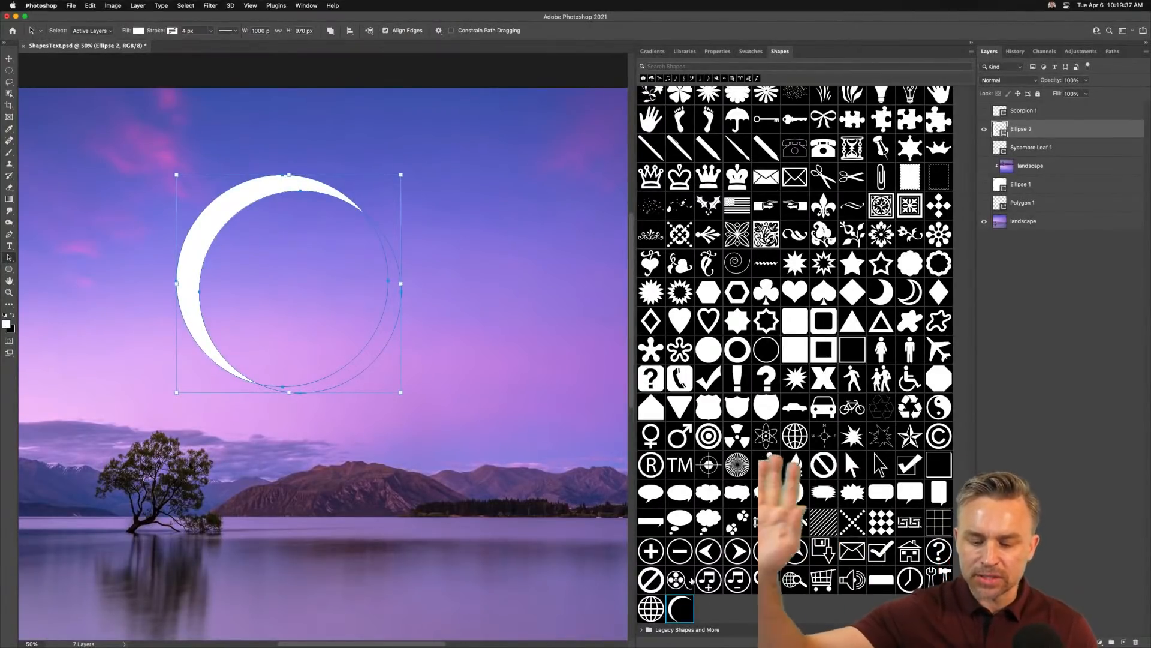
Step: View the libraries and review the General preferences, closing them without saving any change
click(679, 51)
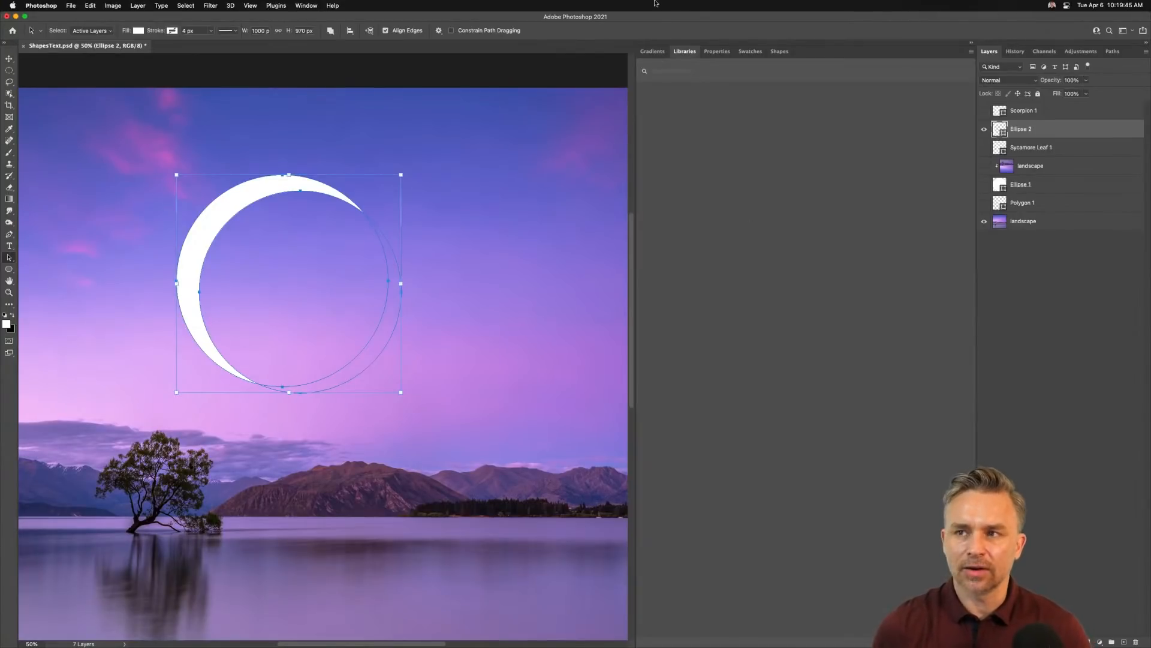
click(782, 52)
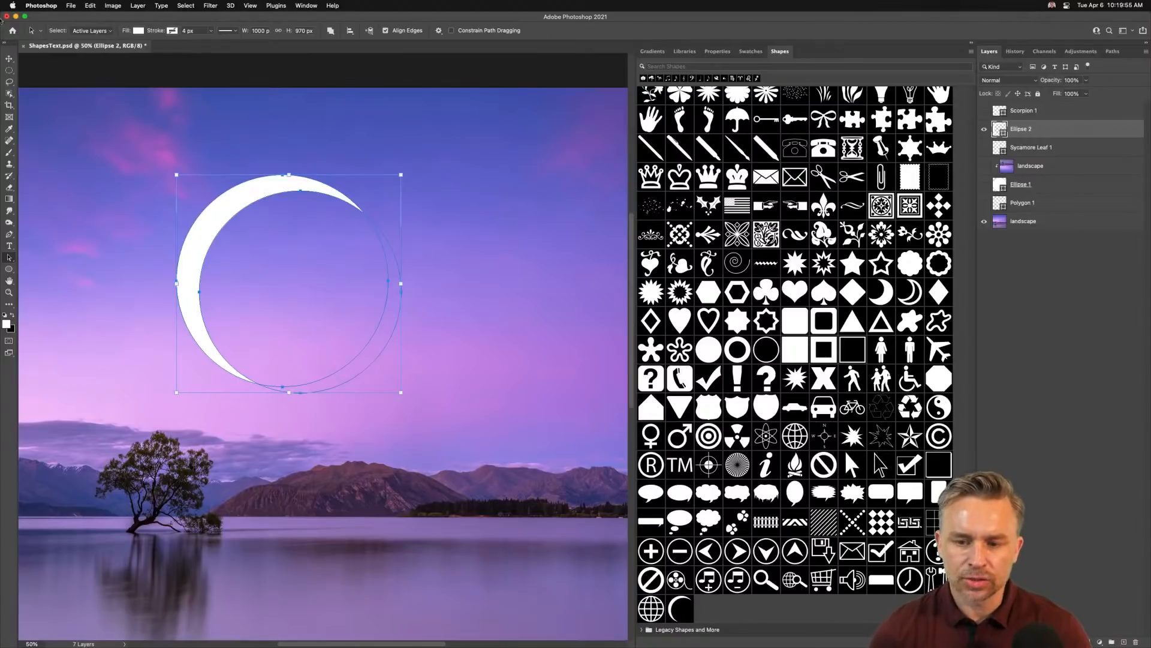
click(48, 7)
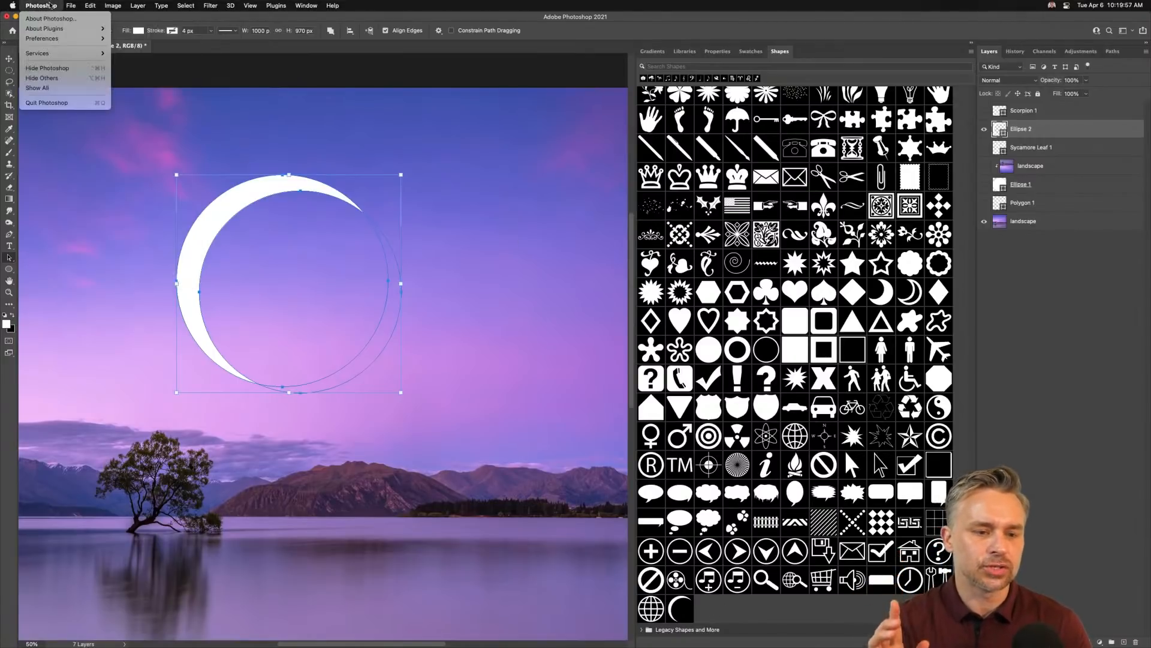
mouse_move(60, 38)
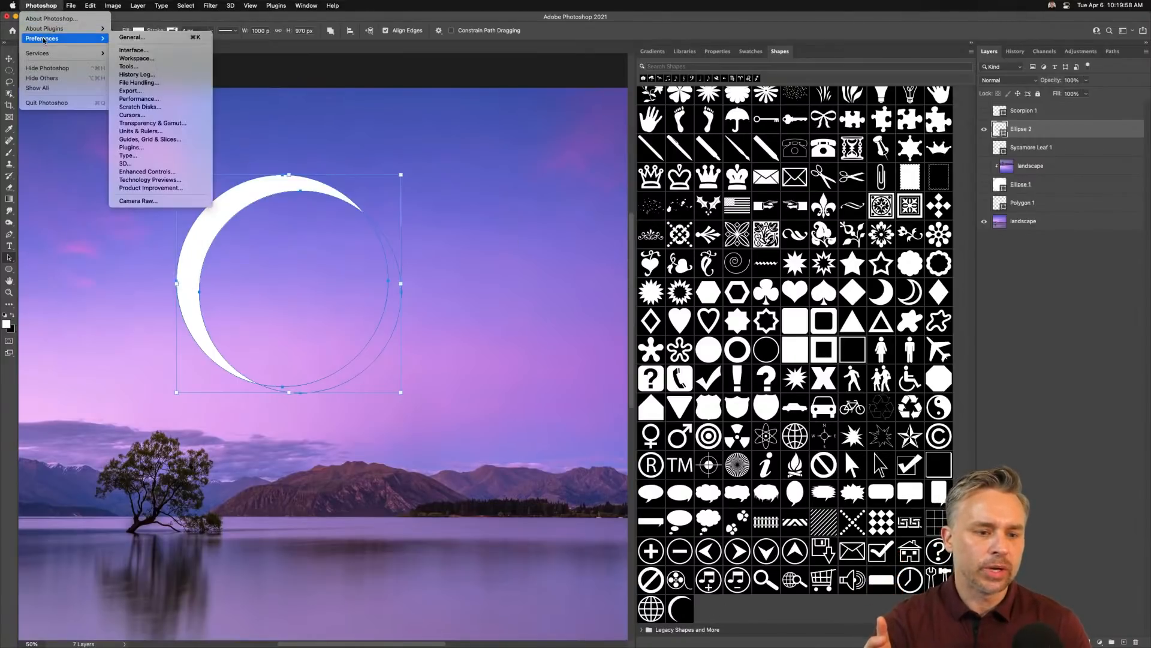
click(135, 38)
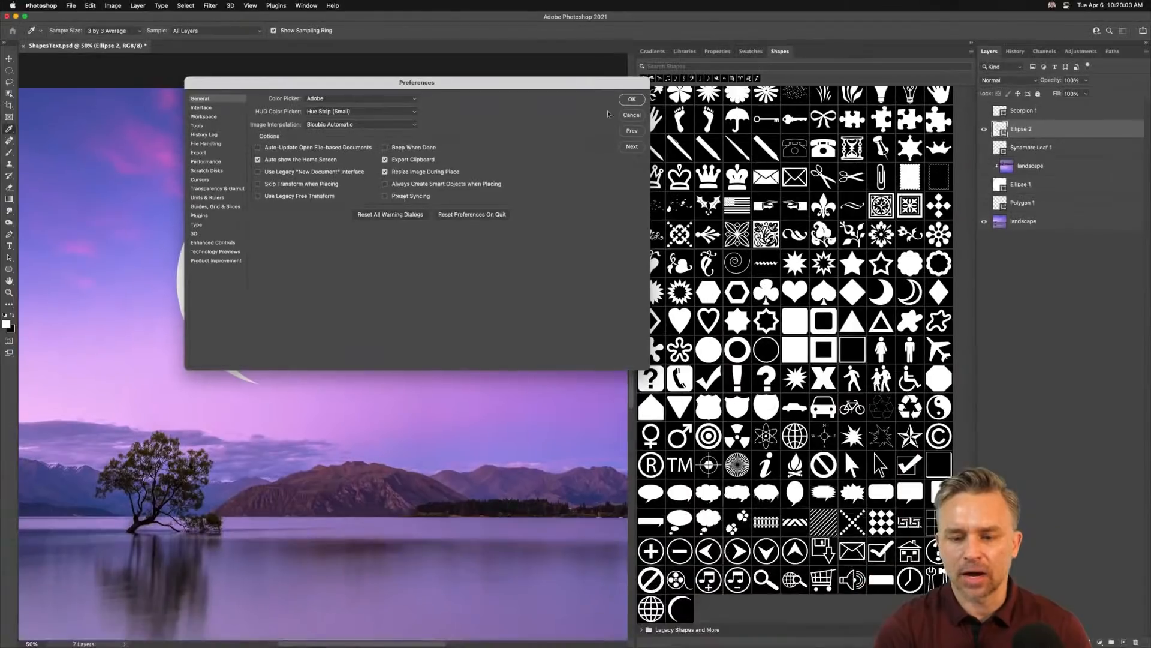
click(632, 115)
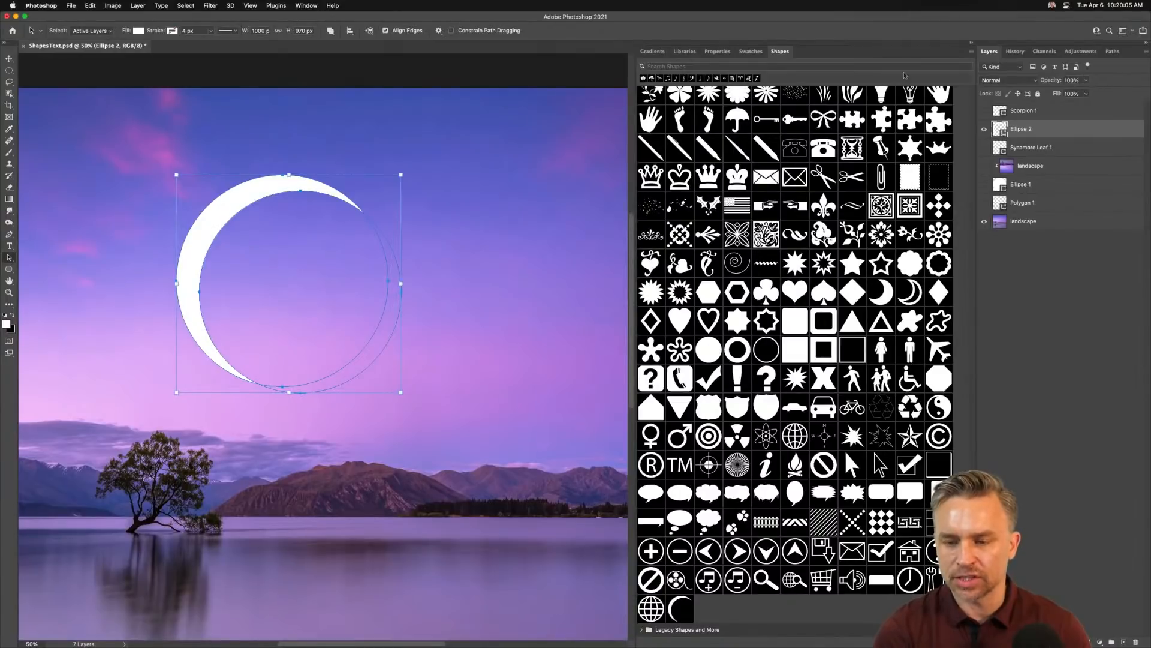
Step: Add an empty layer directly above the Sycamore Leaf 1 layer, then reselect the Ellipse 2 layer
click(971, 42)
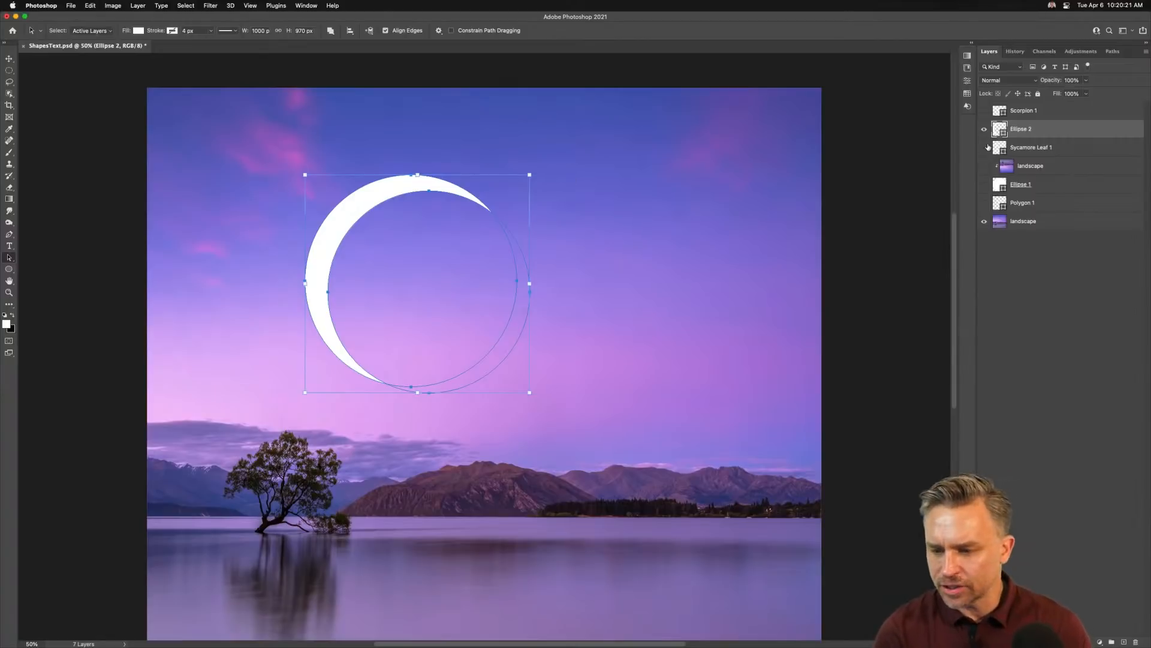
click(1067, 148)
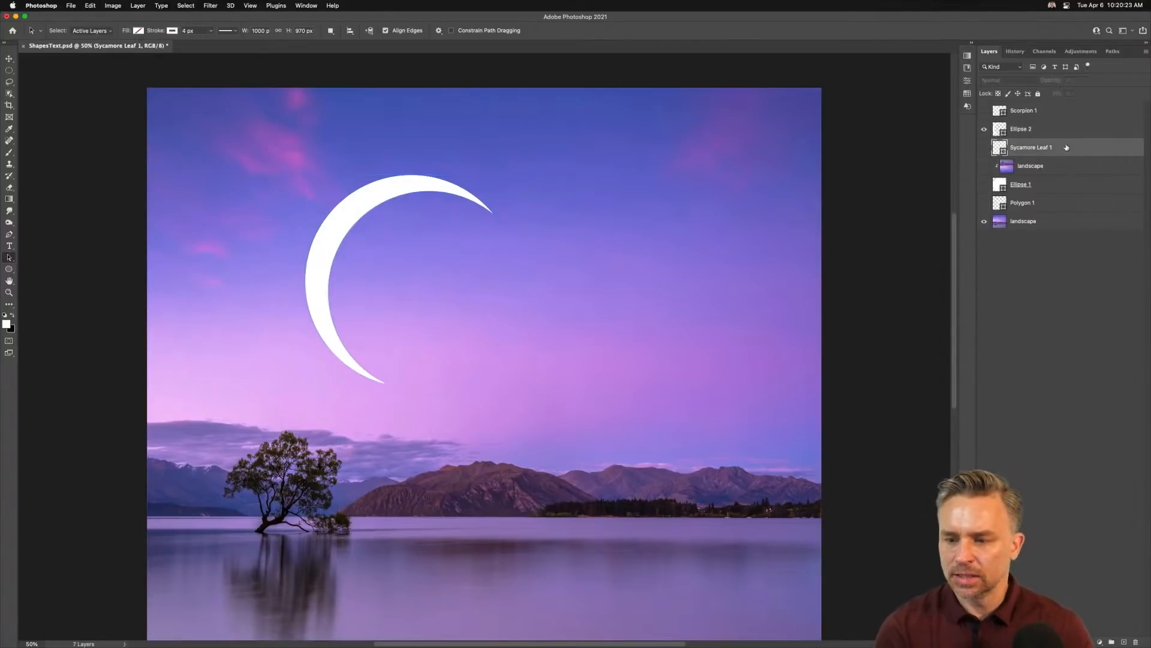
click(1124, 642)
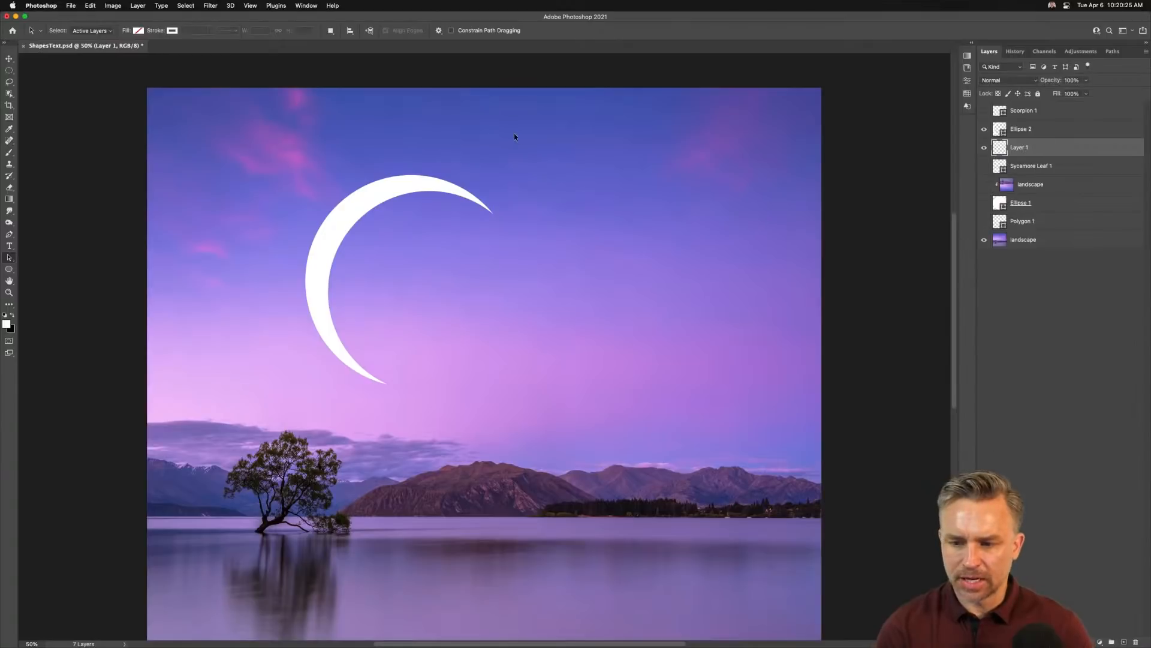
click(1040, 129)
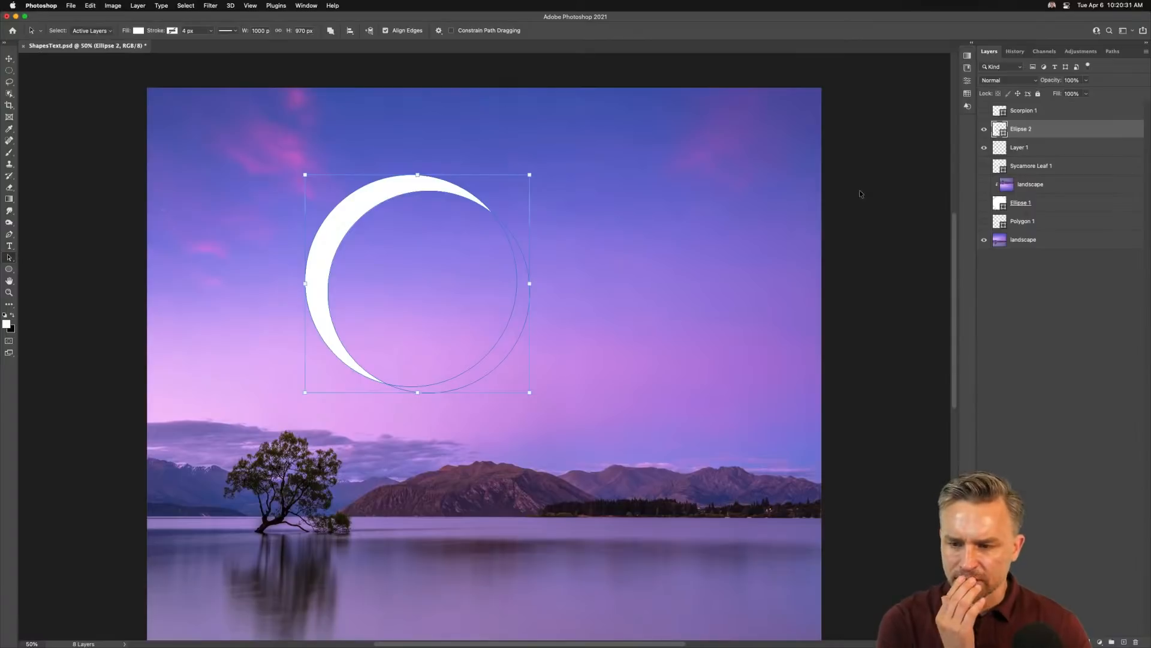
Step: Hide the Ellipse 2 crescent and draw a triangle in the sky on a new layer above it
click(984, 129)
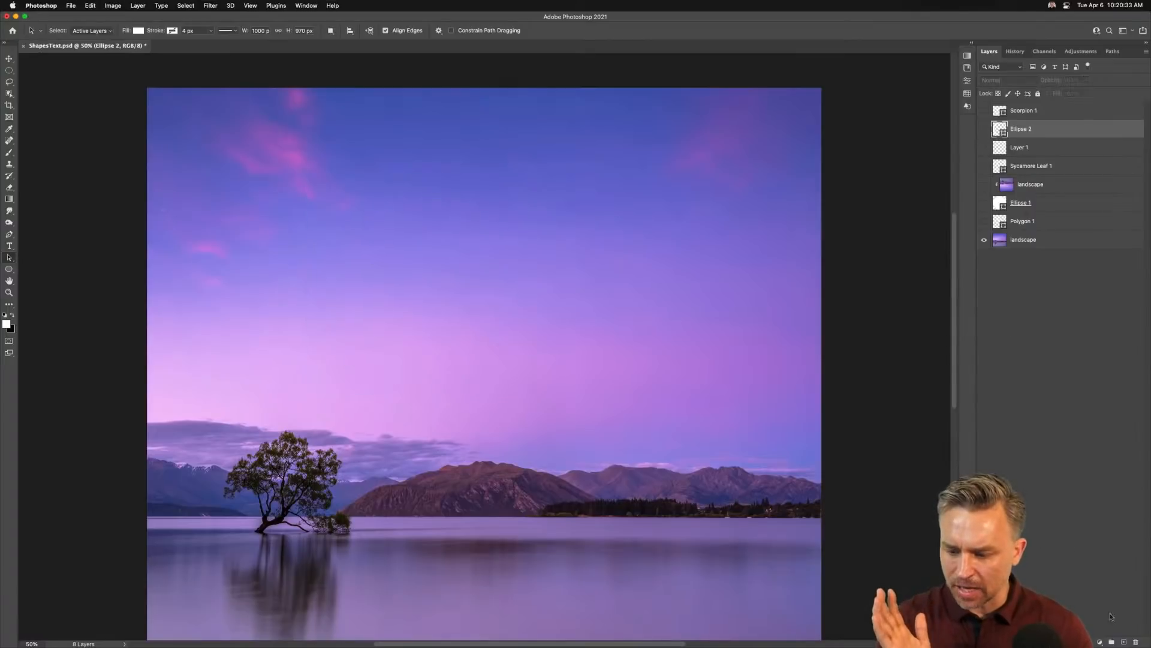
click(1125, 643)
click(9, 268)
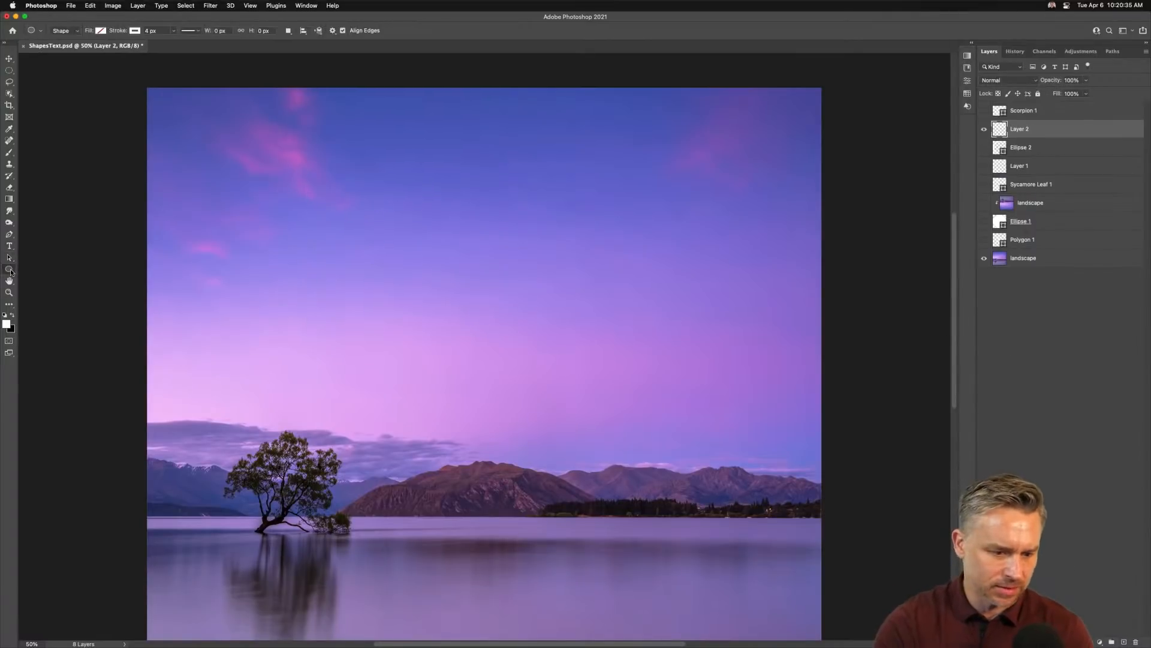
click(53, 285)
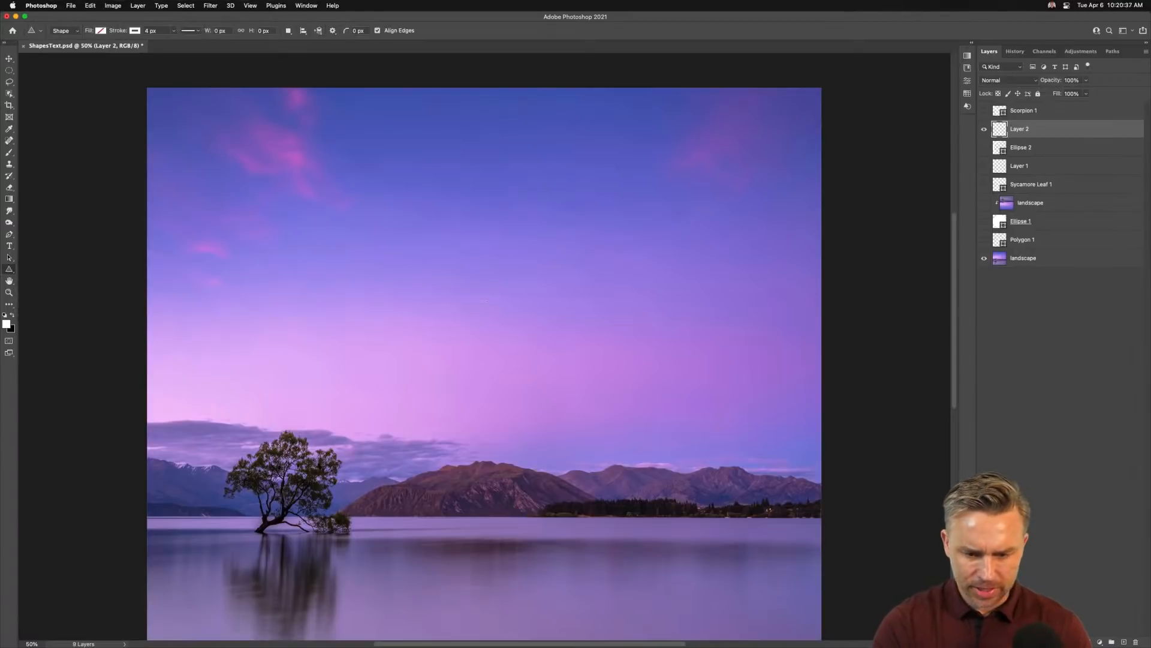
drag(469, 271, 605, 443)
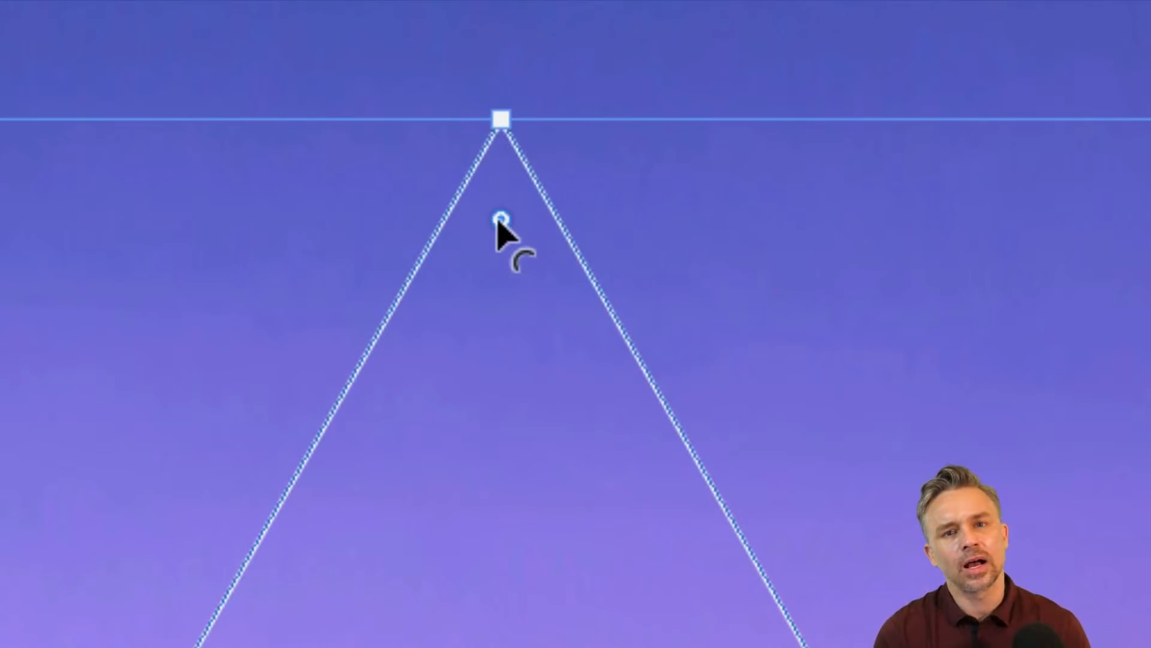
Step: Round the triangle's corners to a radius of about 186 px and view the Triangle Tool's path options
drag(499, 220, 501, 301)
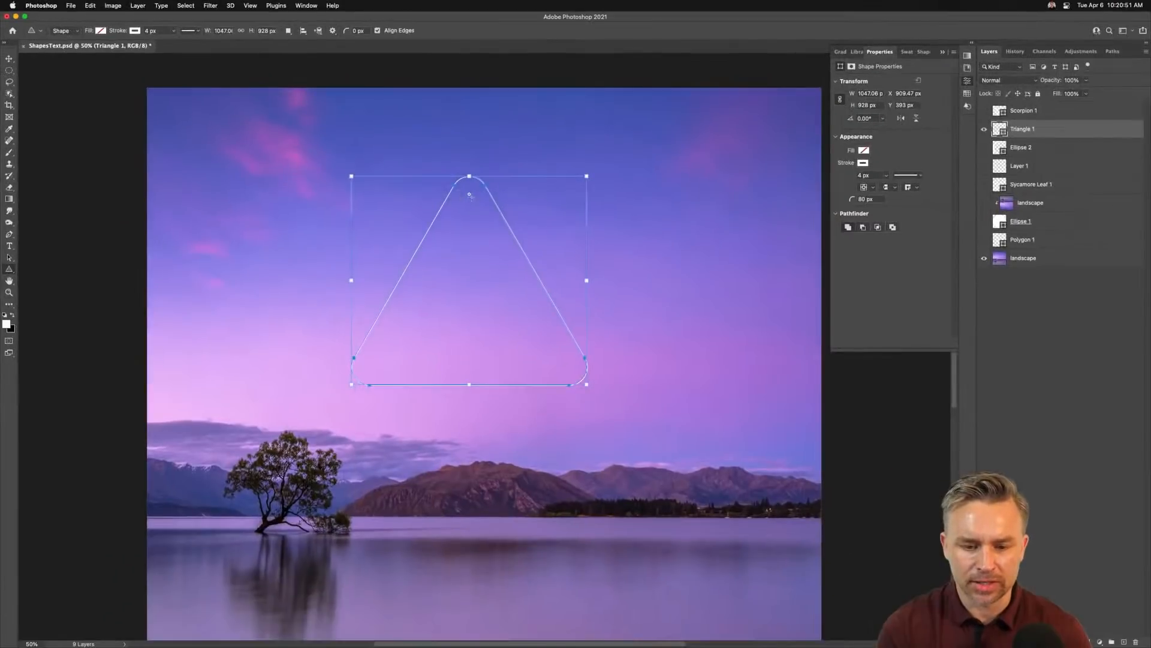
drag(470, 197, 470, 243)
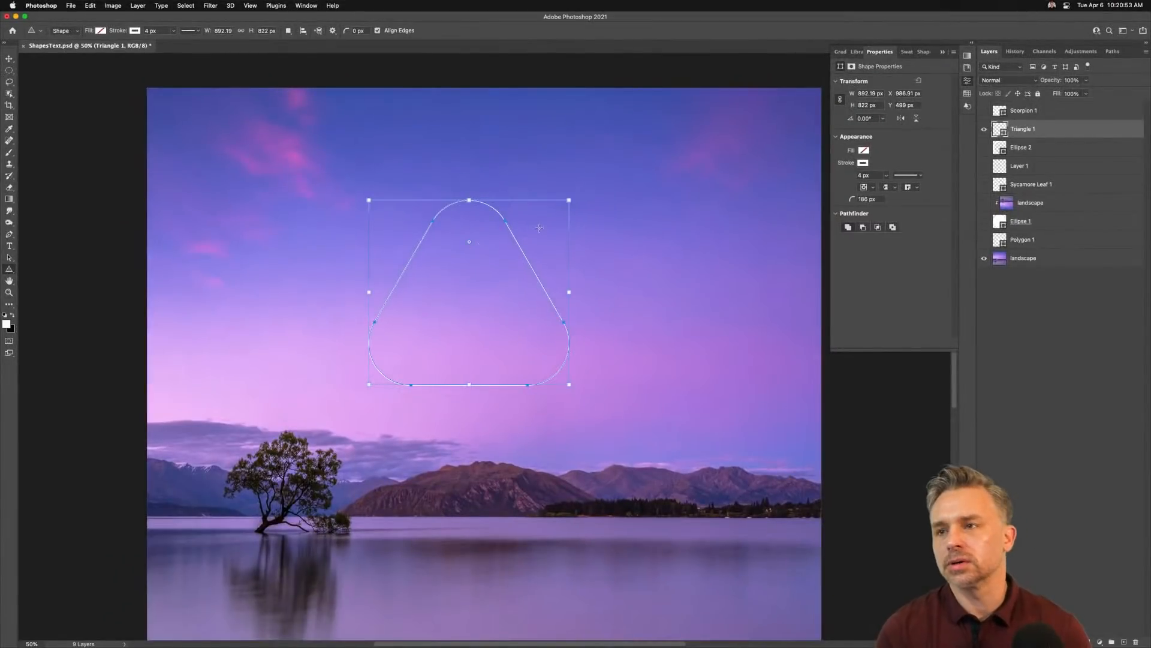
scroll(540, 228, down, 10)
scroll(439, 197, up, 8)
scroll(439, 197, up, 5)
click(333, 30)
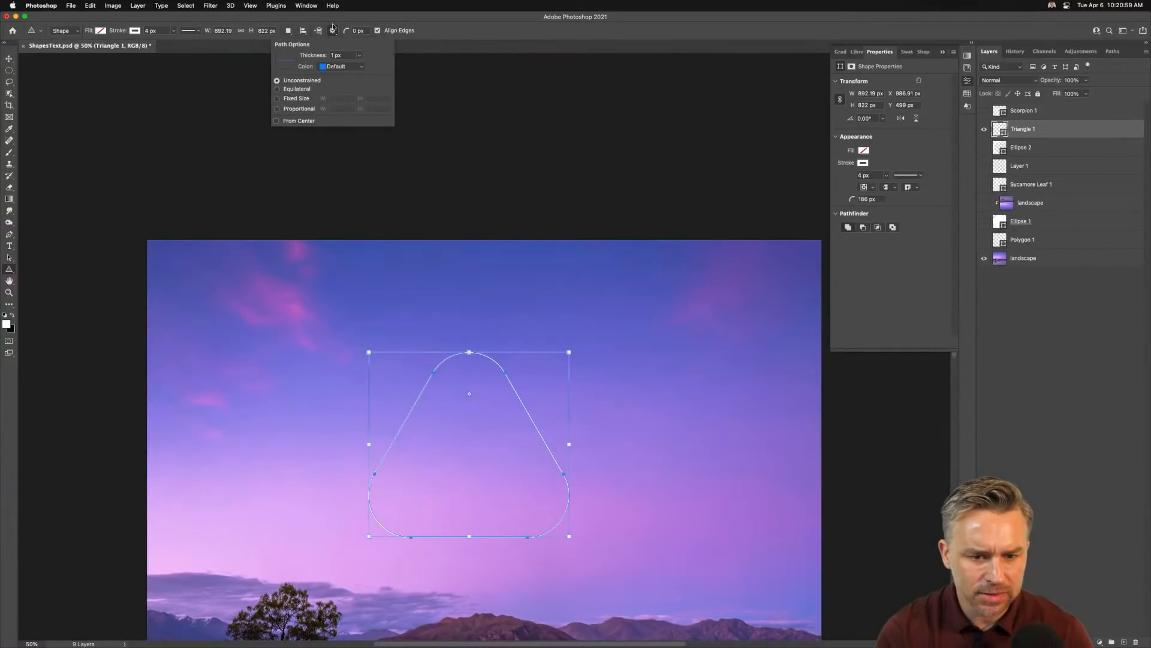
click(333, 28)
click(345, 33)
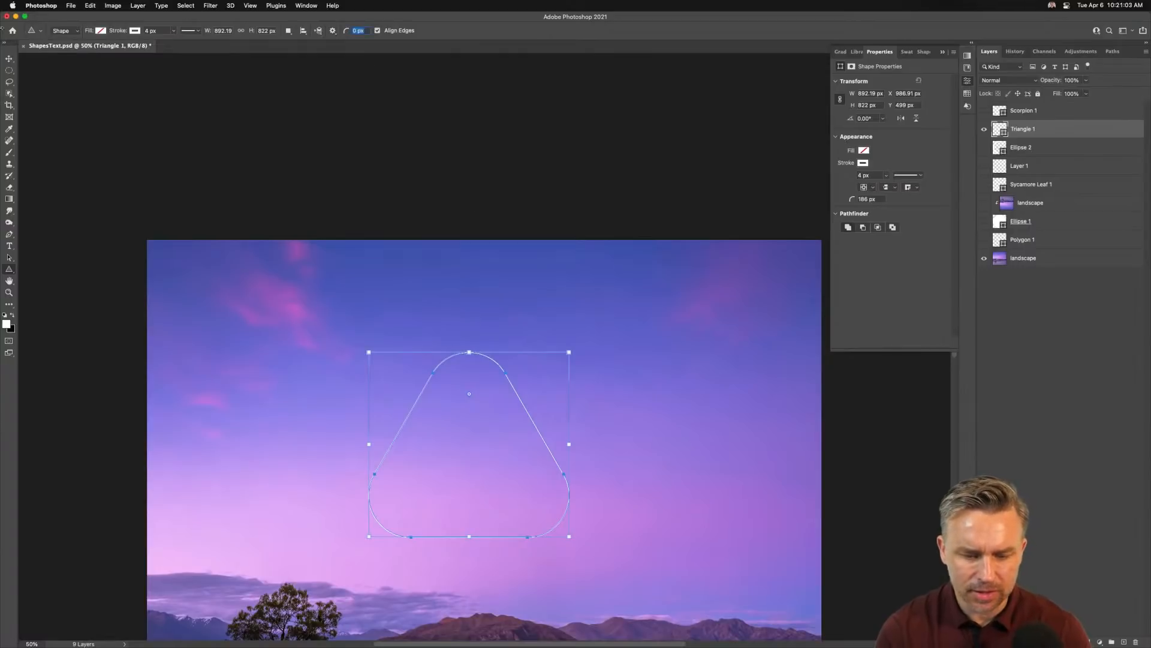
Step: Delete the rounded triangle's layer
click(9, 58)
drag(520, 500, 502, 317)
drag(1063, 130, 1135, 642)
Step: Show the Ellipse 2 crescent layer and rename it "moon"
click(984, 129)
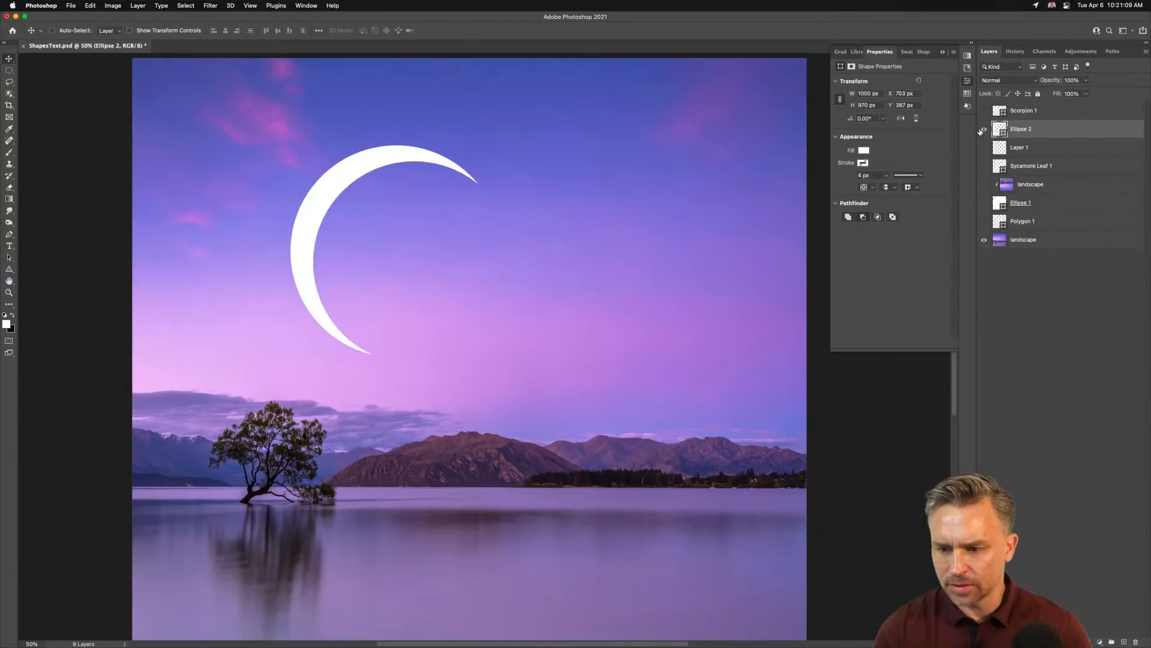
double_click(1020, 130)
text(moon)
key(Return)
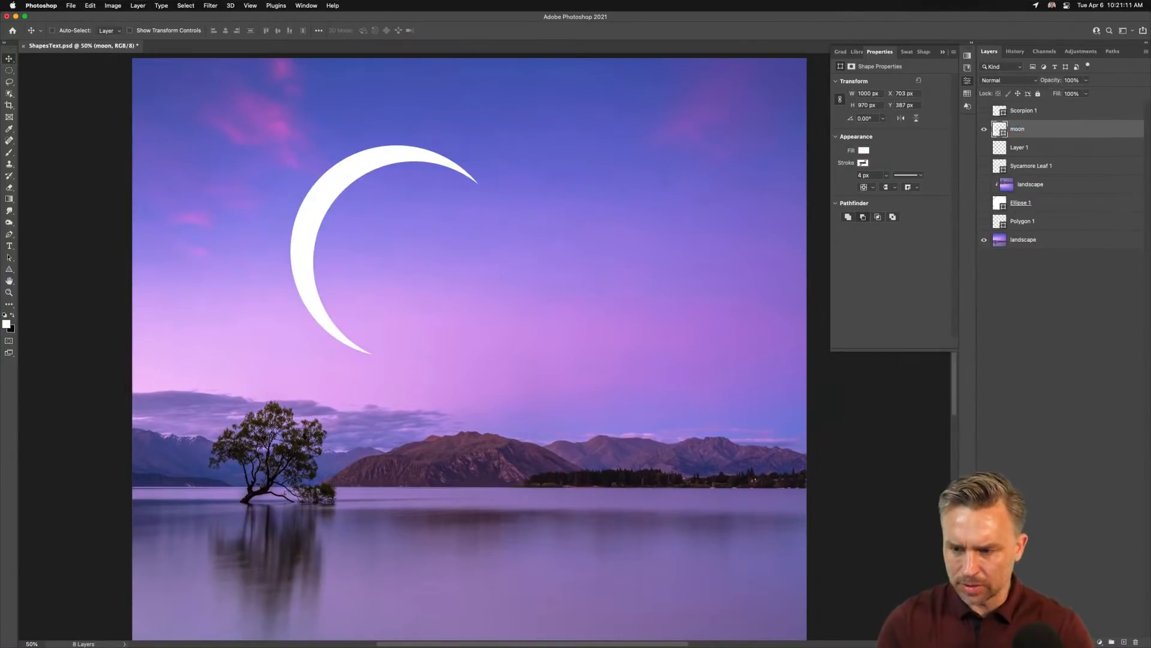
Step: Scale the crescent down to about 399 × 387 px and place it in the upper-left part of the sky
drag(334, 187, 307, 177)
key(super+t)
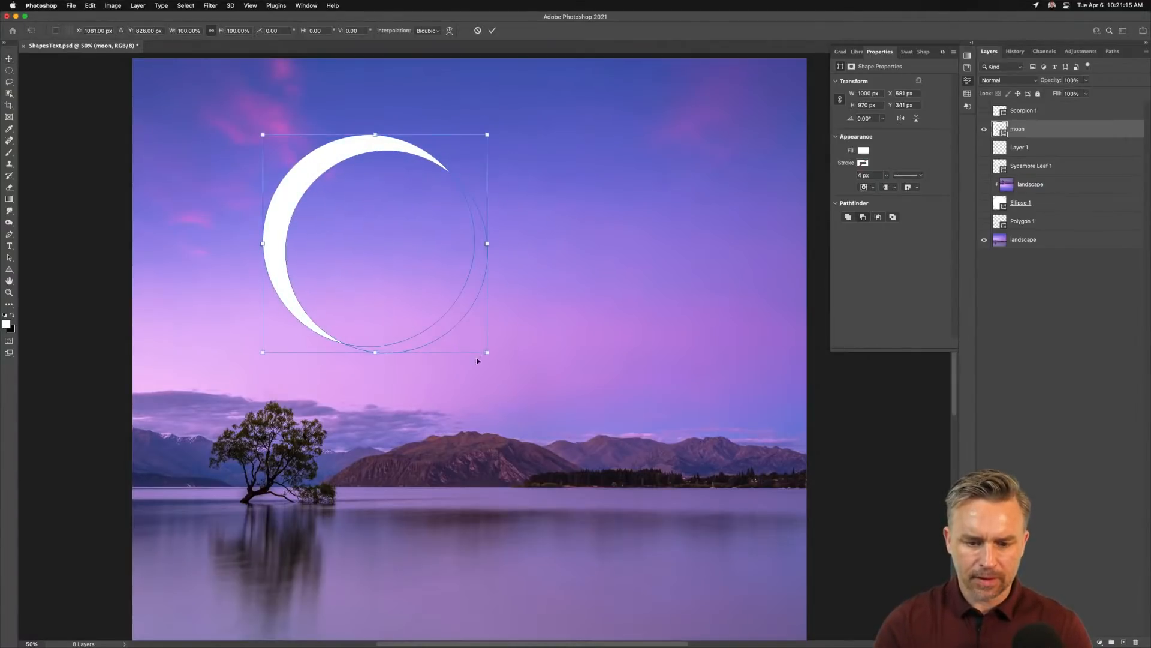
drag(487, 354, 352, 222)
key(Return)
drag(274, 157, 224, 147)
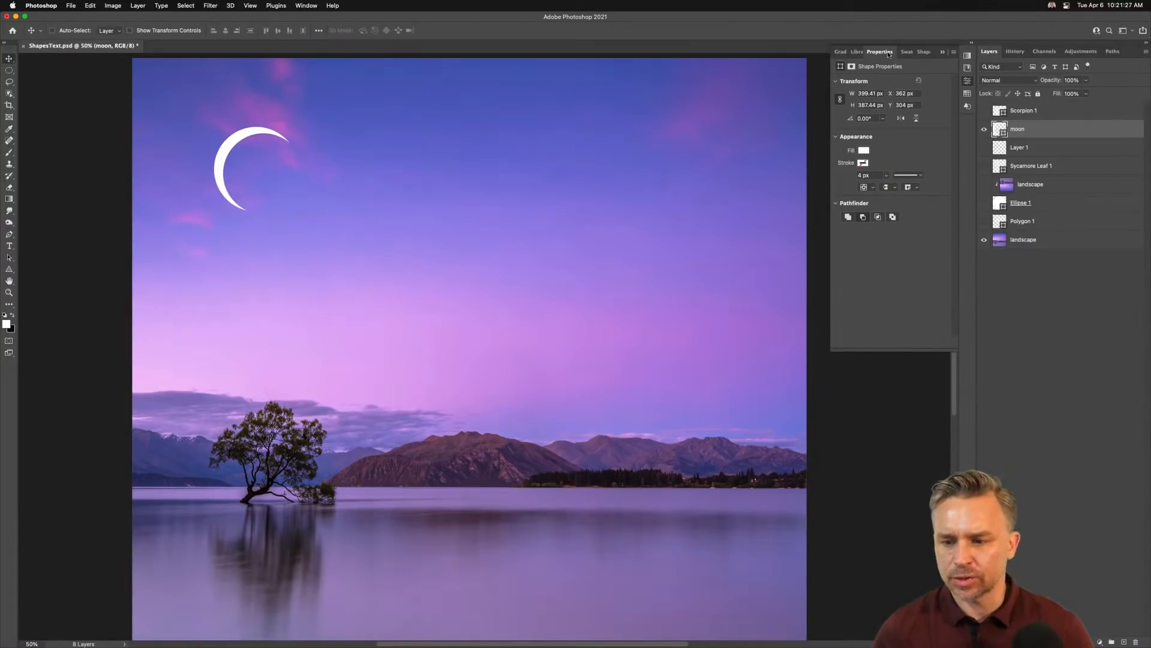
Step: Look through the Adobe Brand and Misc libraries, including Misc's Vector and Patterns groups
click(858, 53)
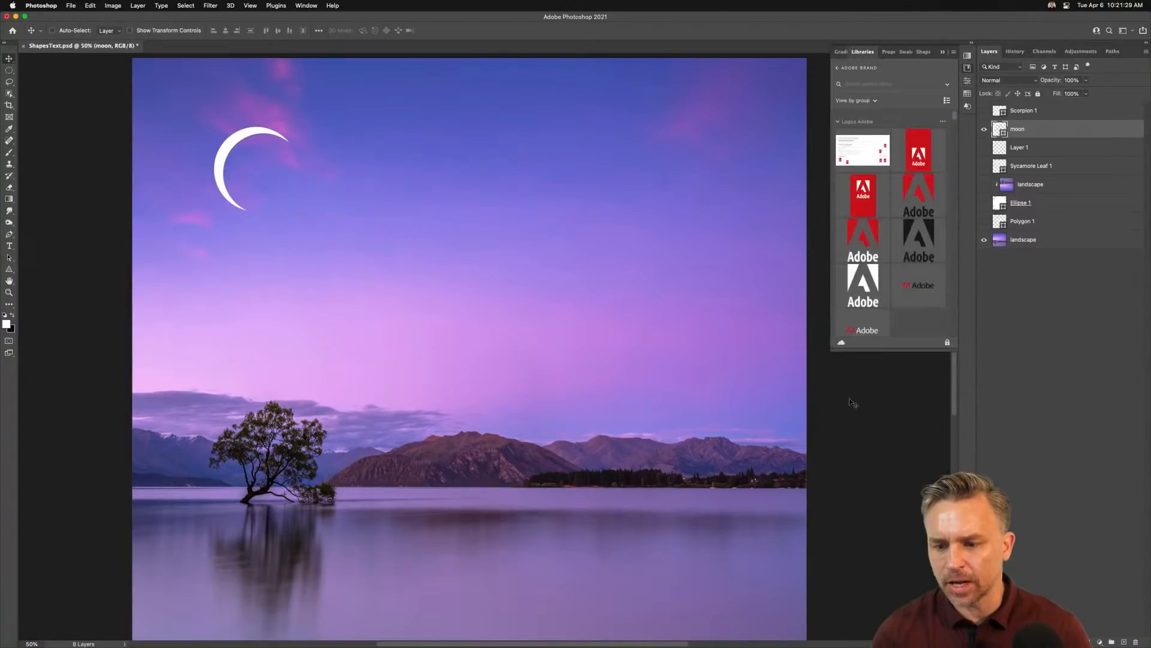
click(972, 45)
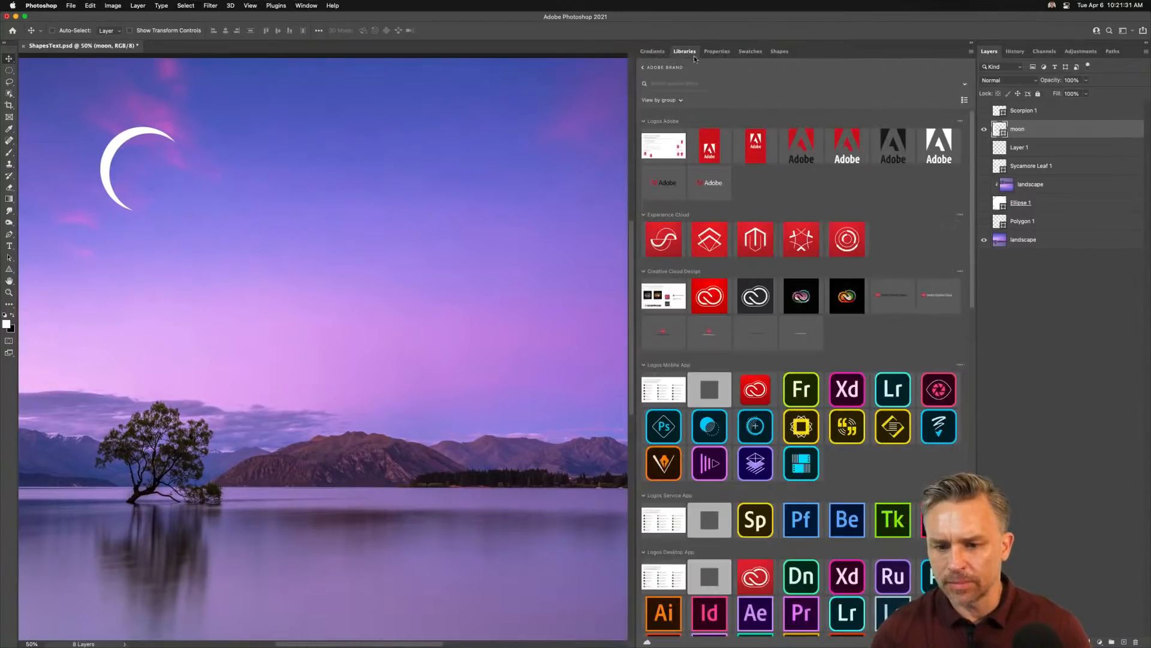
click(643, 68)
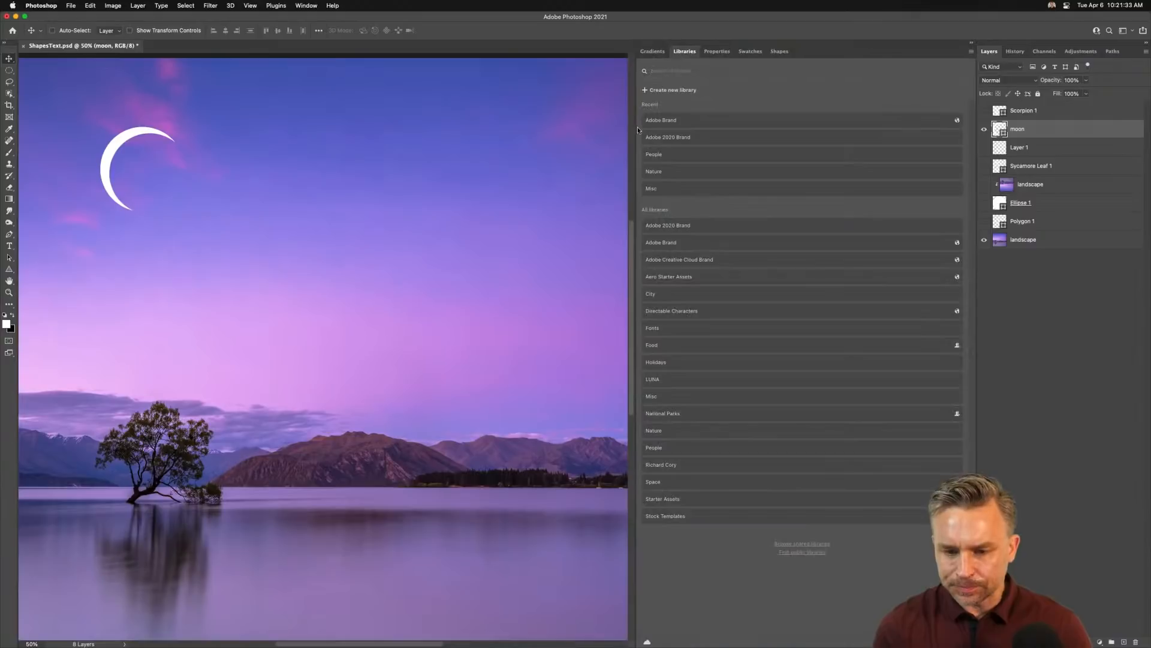
click(661, 189)
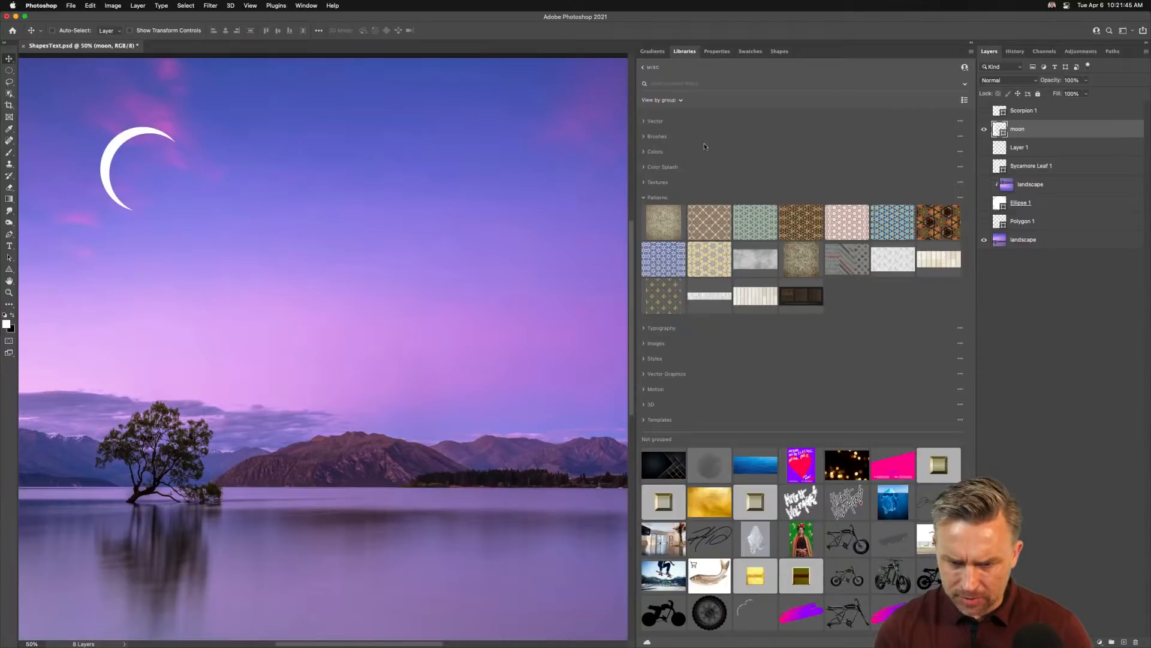
click(643, 122)
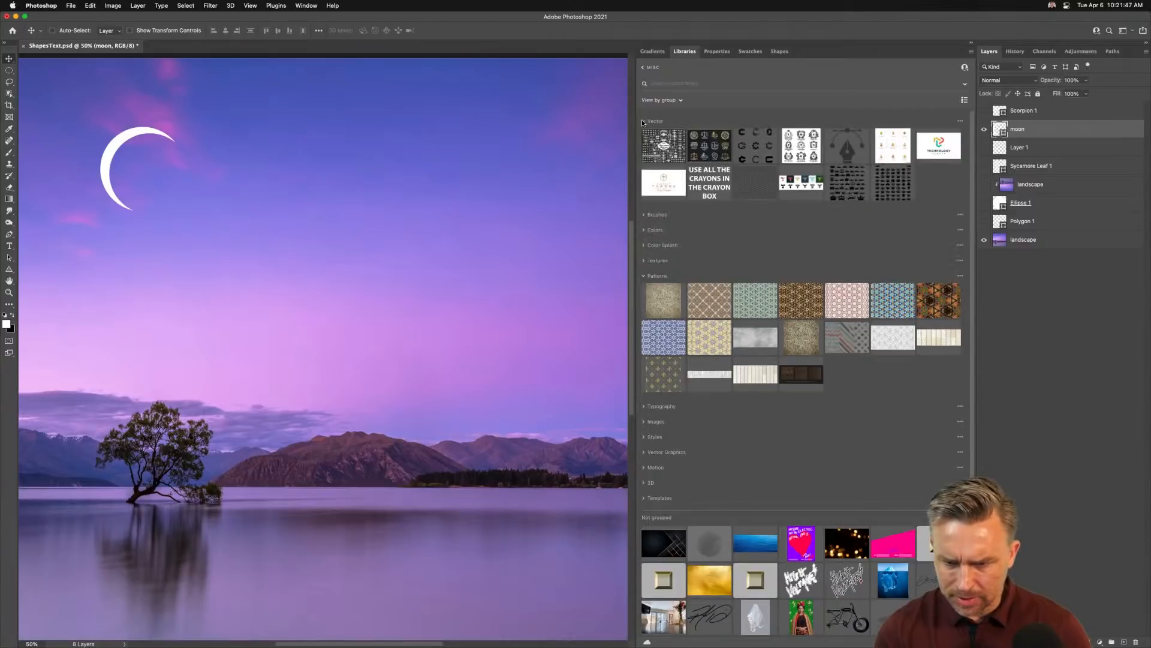
click(643, 122)
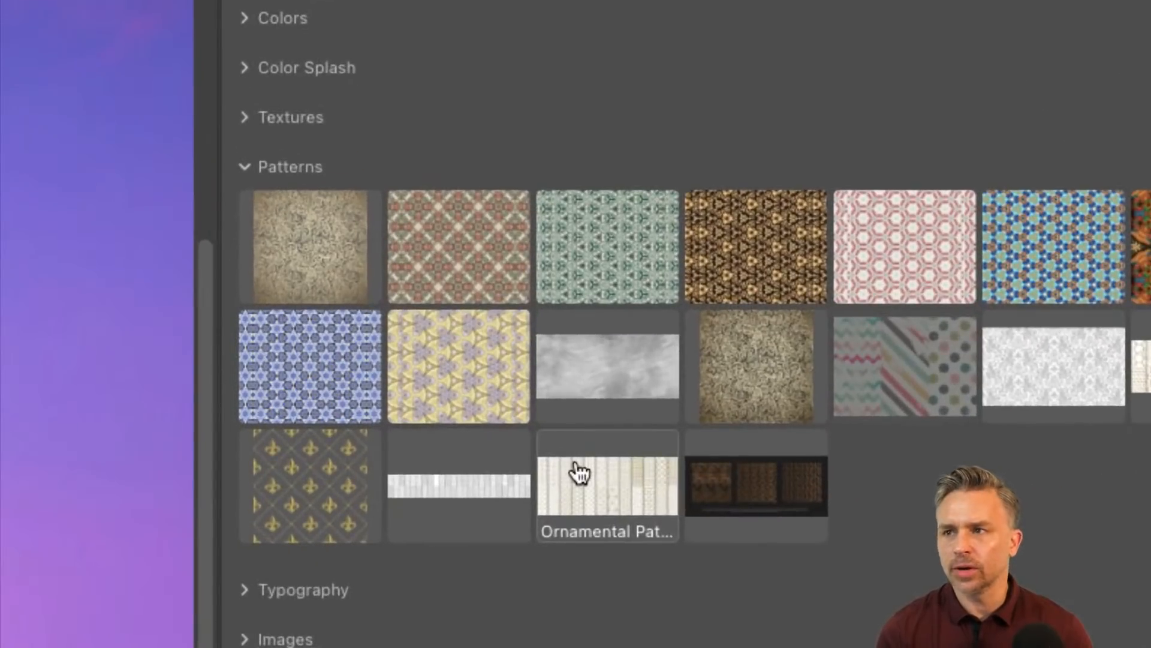
mouse_move(579, 474)
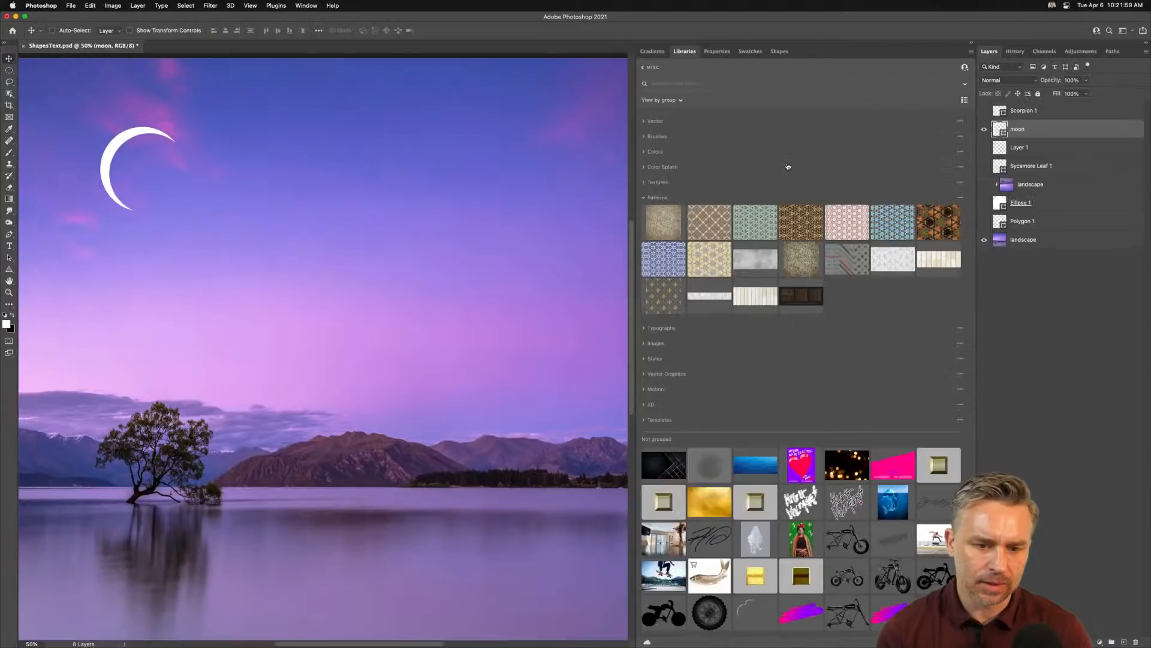
click(780, 52)
click(972, 43)
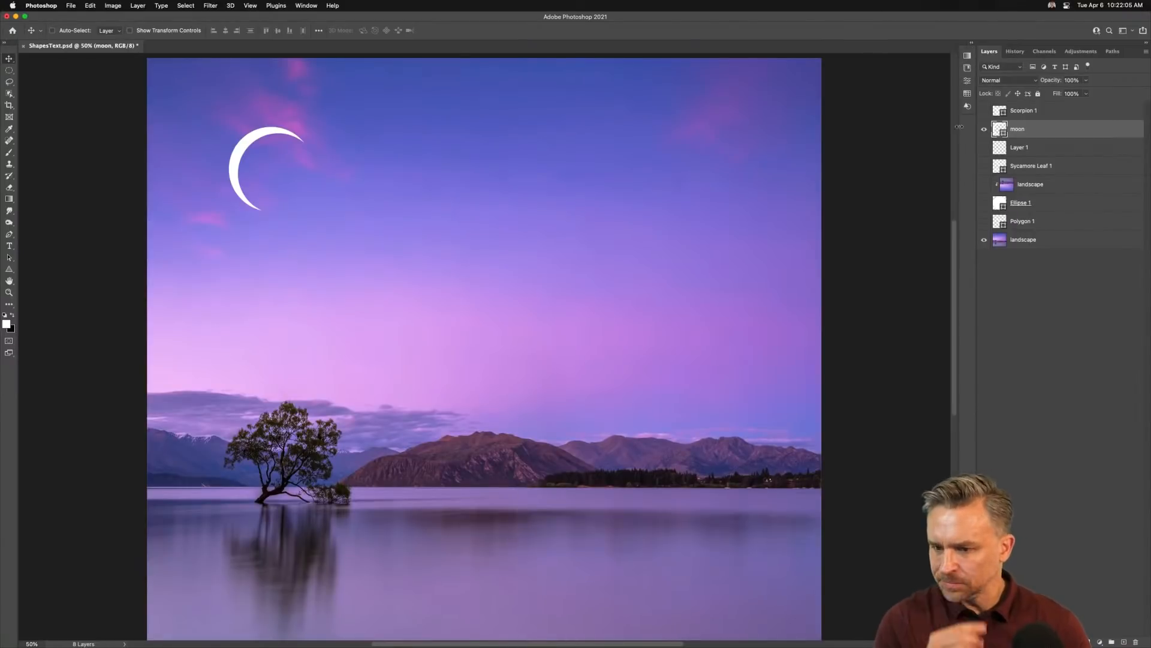
Step: Hide the moon layer and draw a triangle about 1214 × 1052 px in the sky on a new layer
click(983, 130)
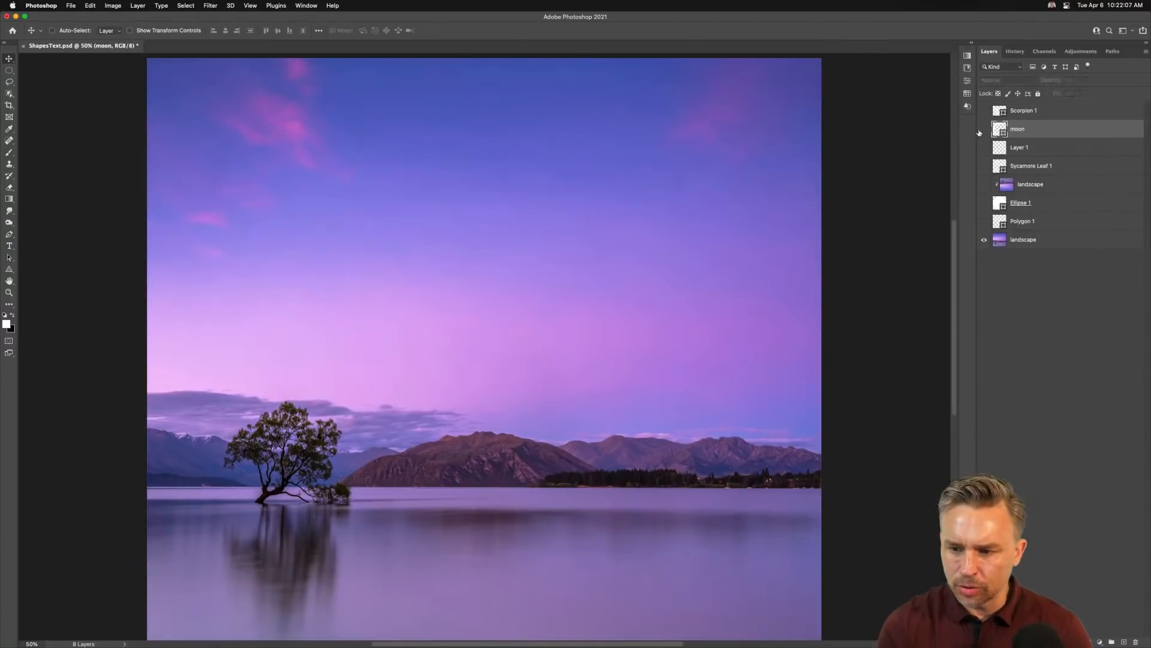
click(1124, 642)
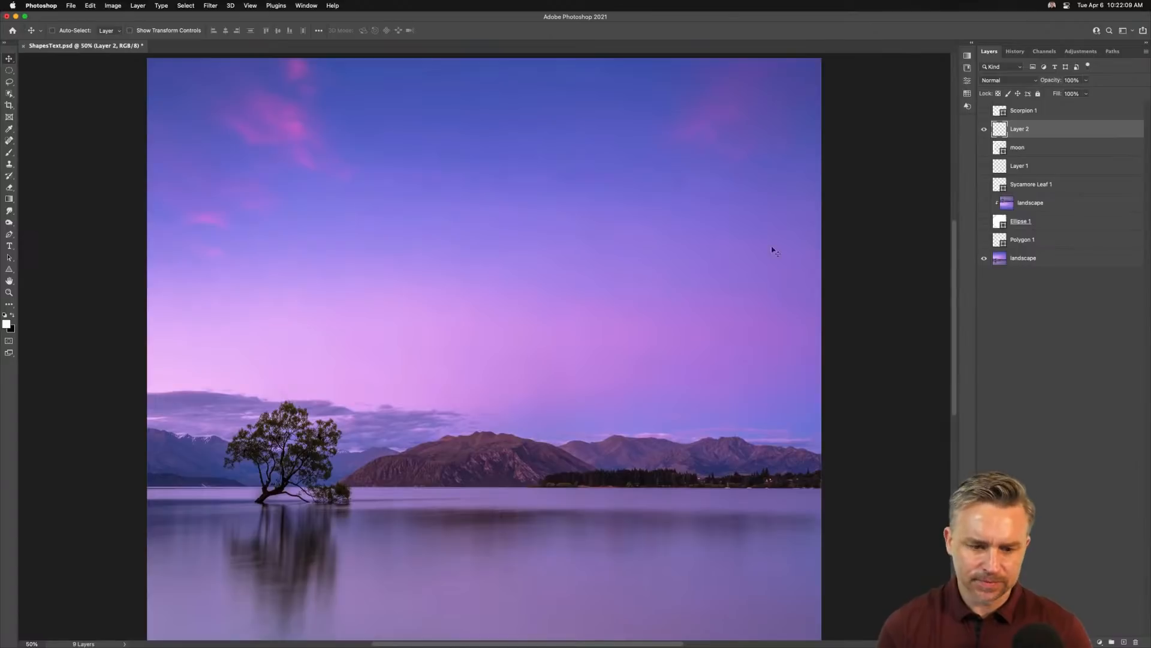
click(9, 269)
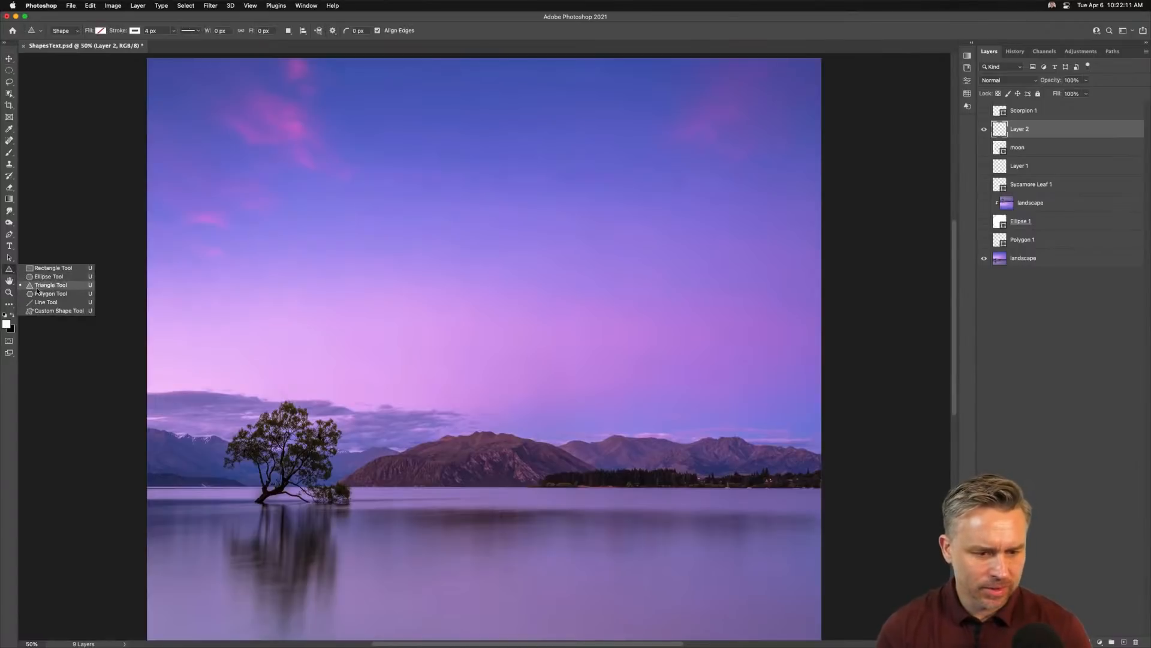
click(39, 285)
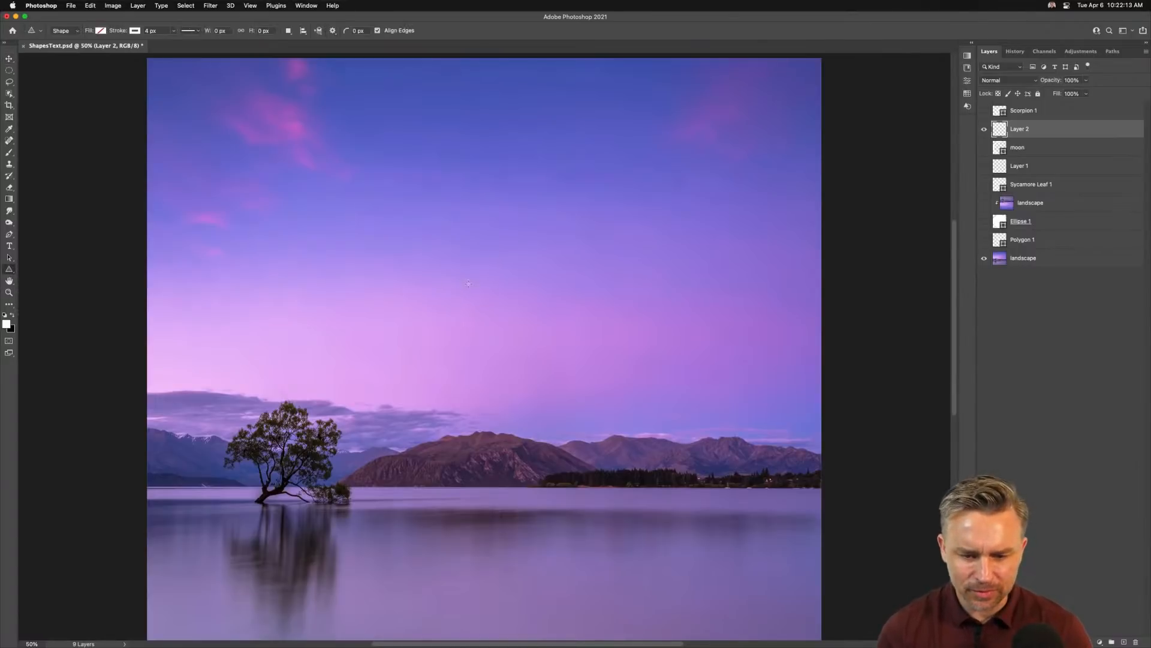
drag(473, 243, 618, 461)
Step: Shift the triangle down slightly to about Y 354 px and fill it with the yellow-to-magenta gradient preset
click(9, 59)
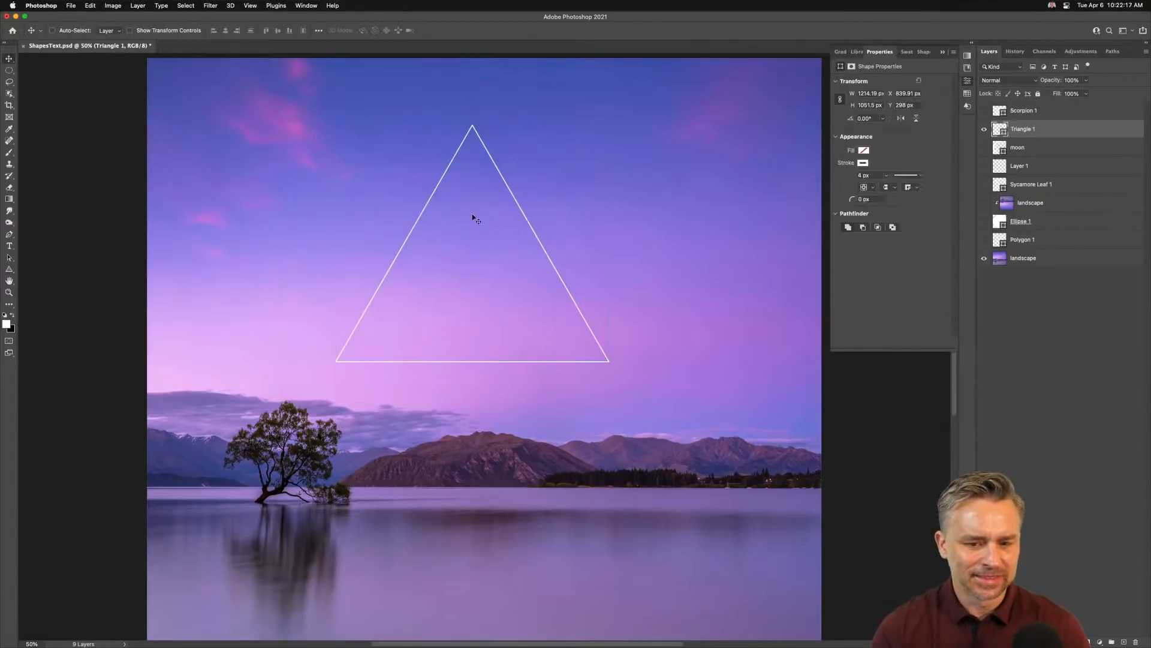
drag(441, 210, 440, 224)
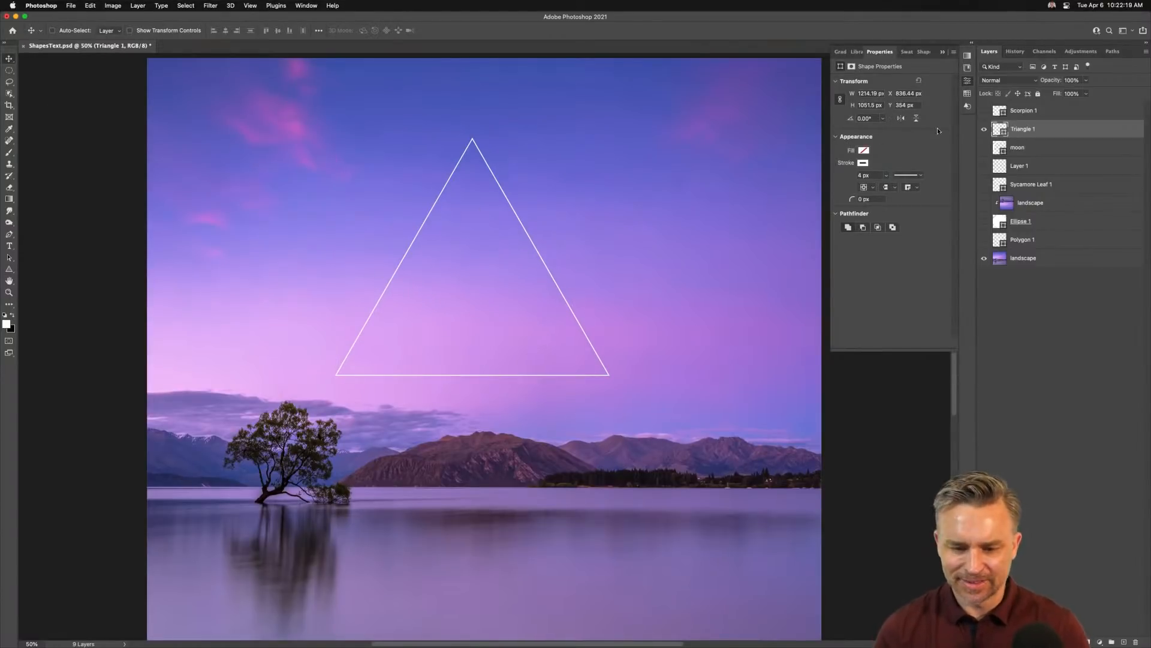
click(840, 53)
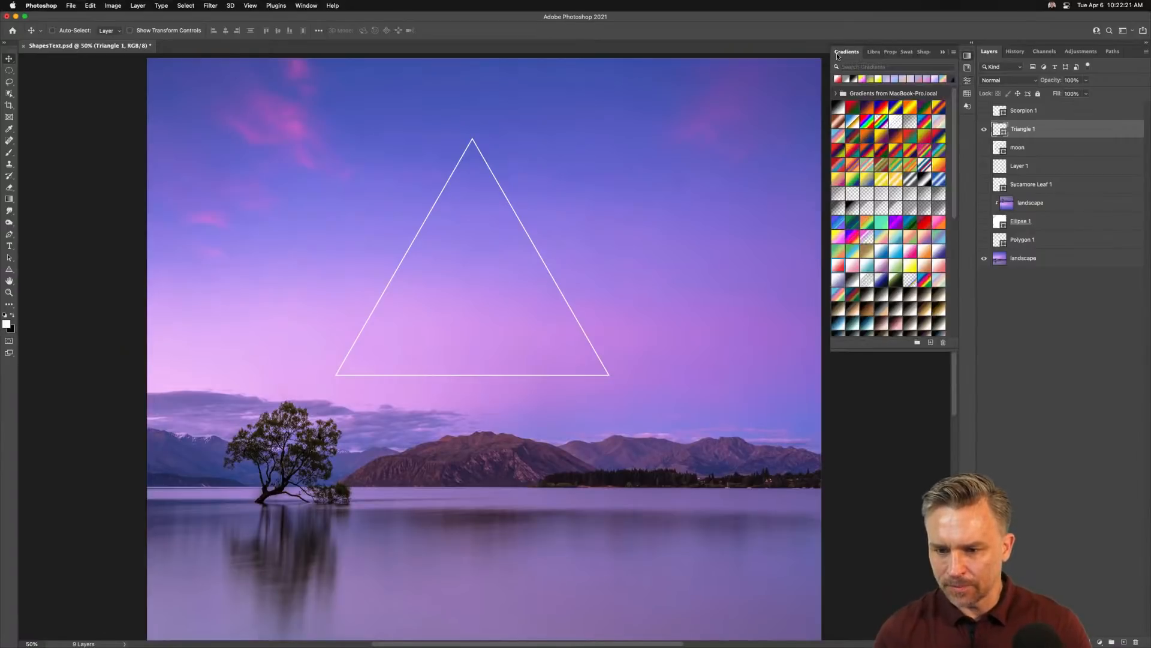
click(839, 239)
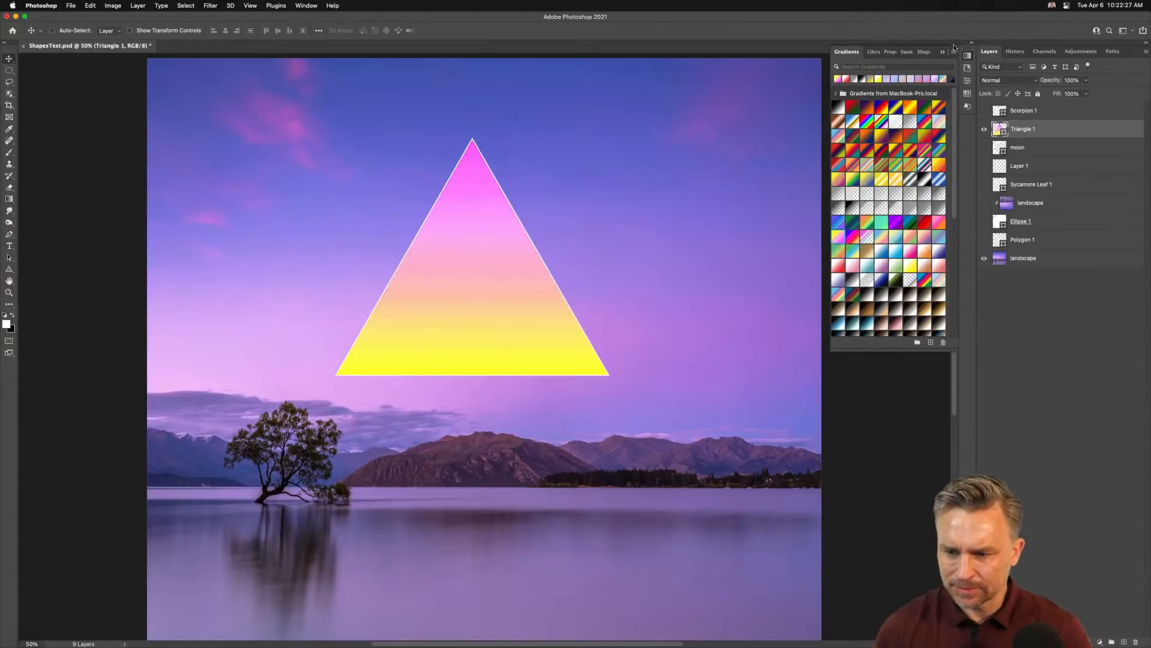
Step: Examine the triangle's shape properties and its gradient fill options
click(973, 44)
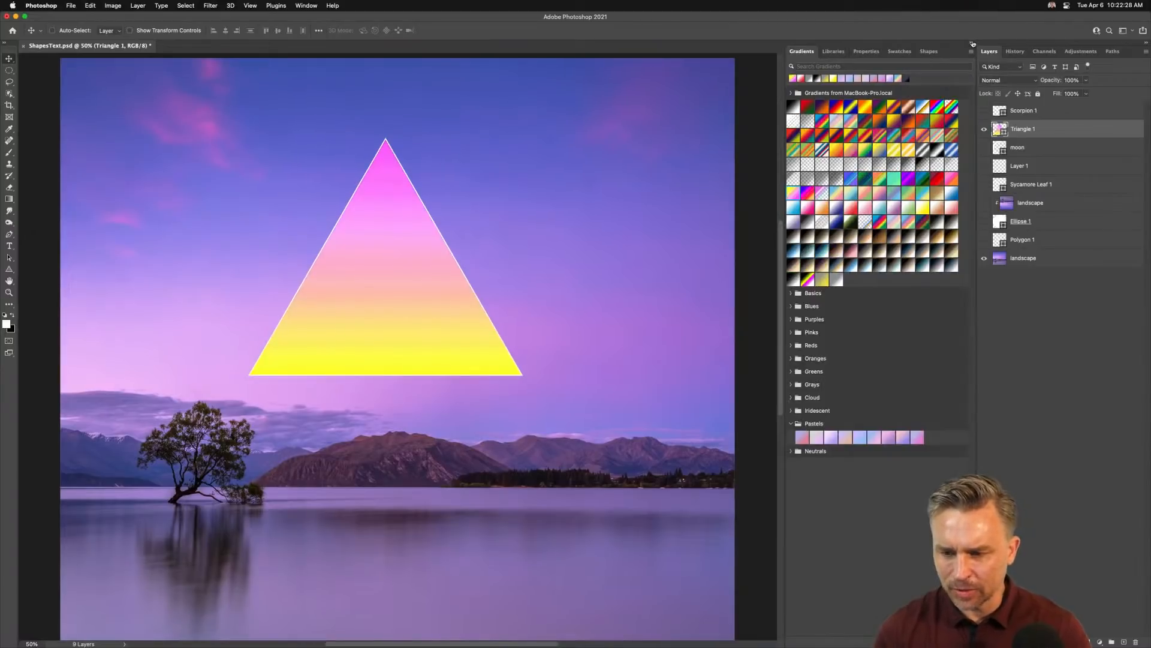
click(928, 51)
click(866, 51)
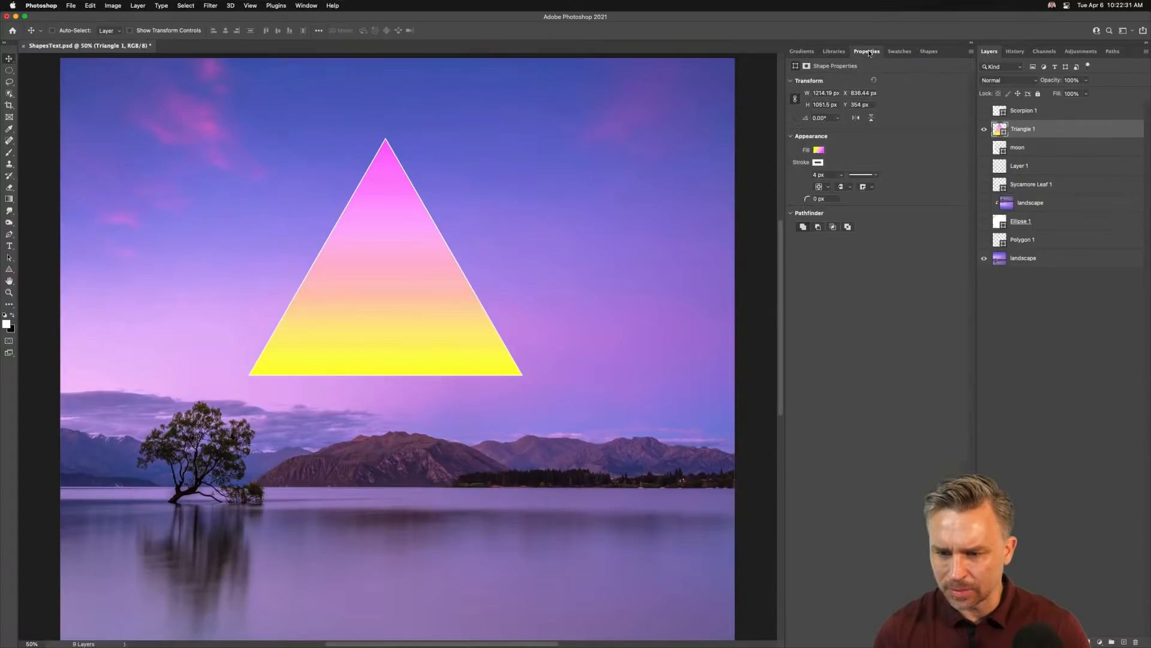
click(818, 150)
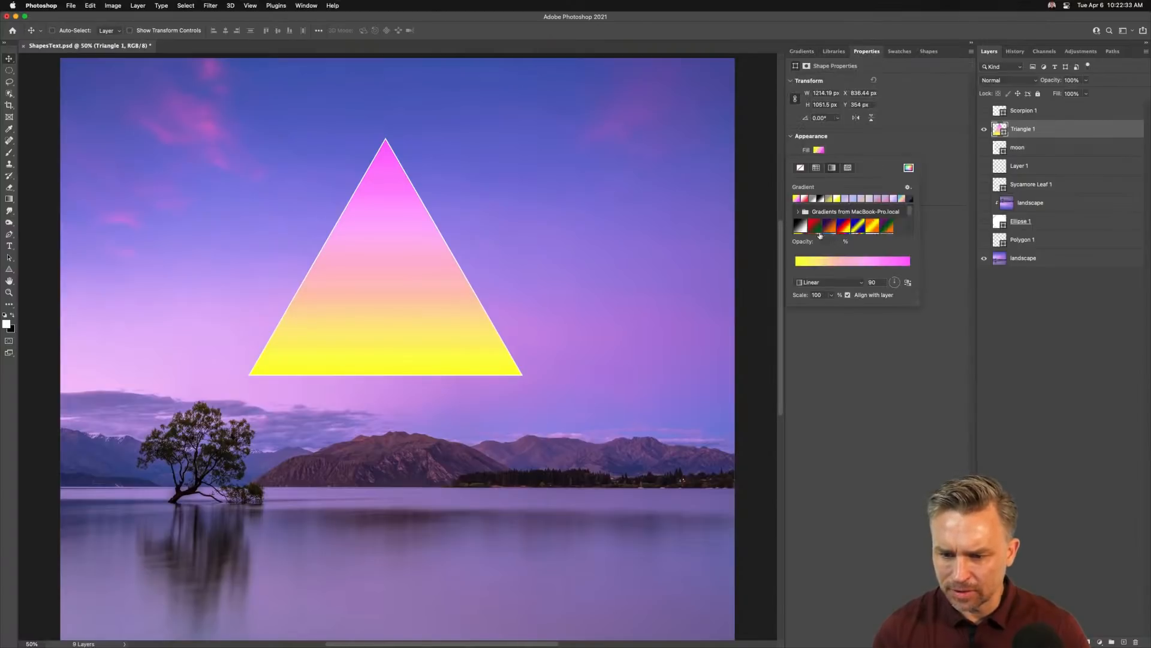
click(800, 168)
click(832, 168)
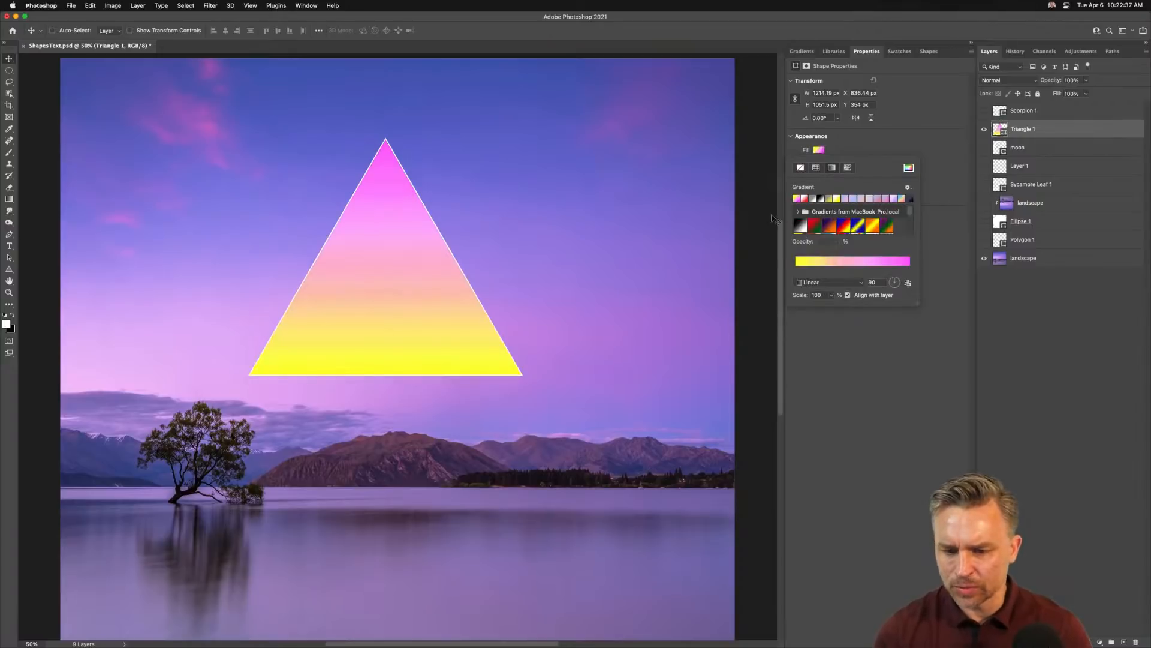
click(914, 382)
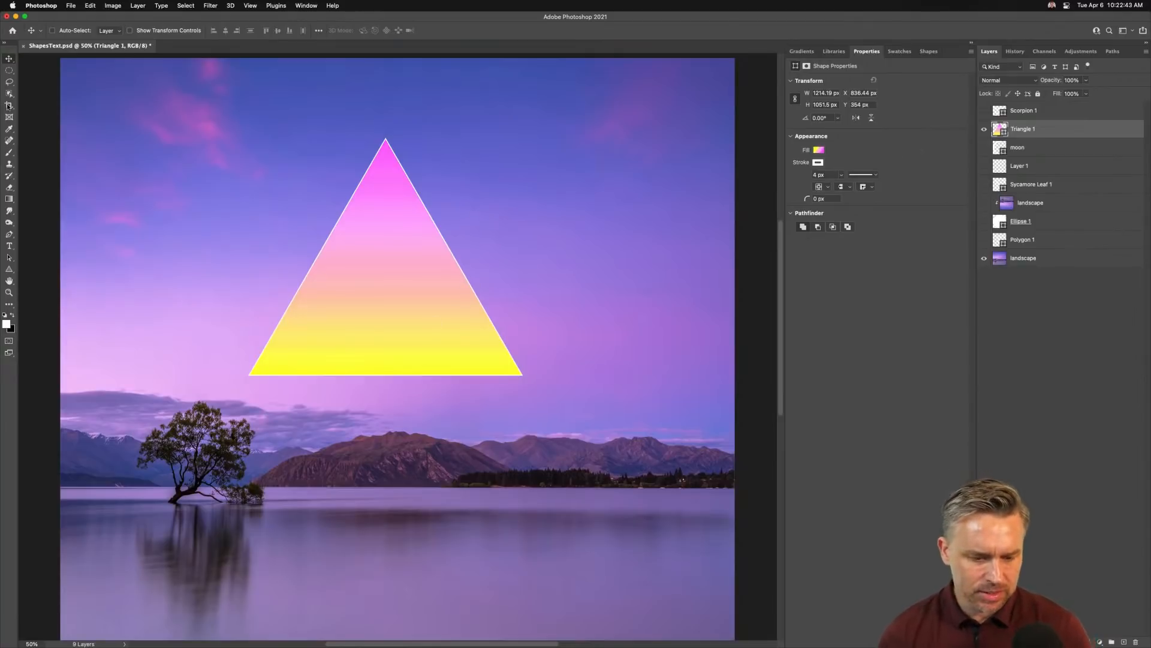
Step: Enlarge the triangle to about 1375 × 1223 px and place it in the sky at about X 832, Y 270 px
drag(326, 305, 298, 370)
key(super+t)
drag(495, 203, 532, 162)
drag(405, 345, 417, 303)
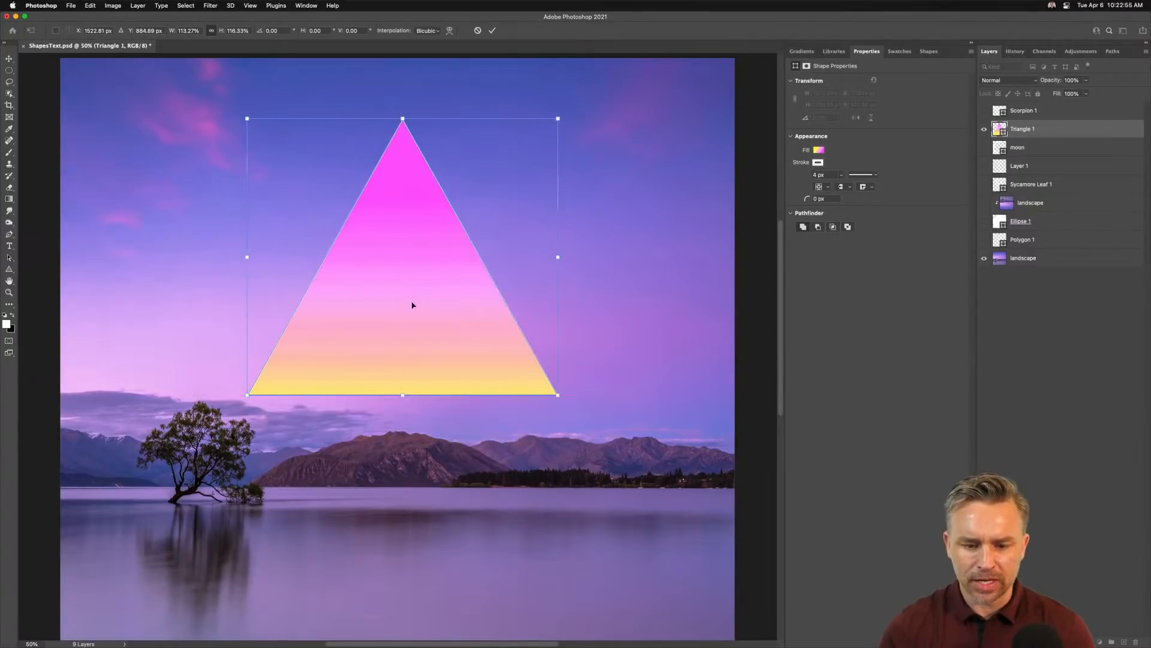
key(Return)
Step: Duplicate the triangle layer and rename the lower copy Triangle 1 reflection
key(super+j)
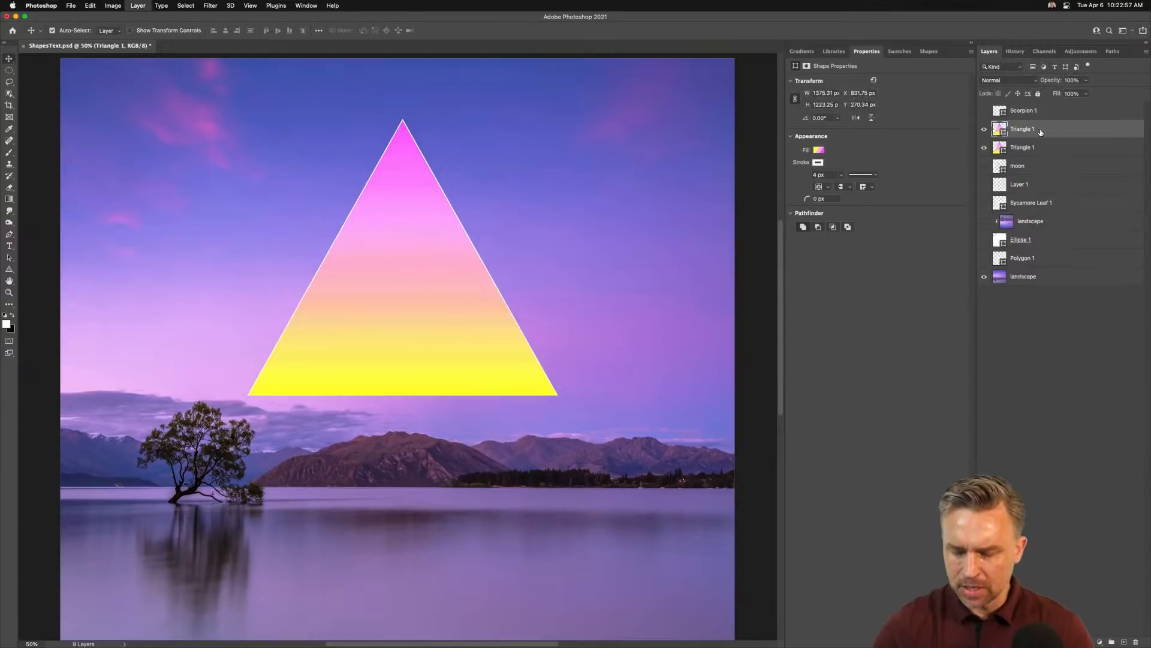
click(1030, 153)
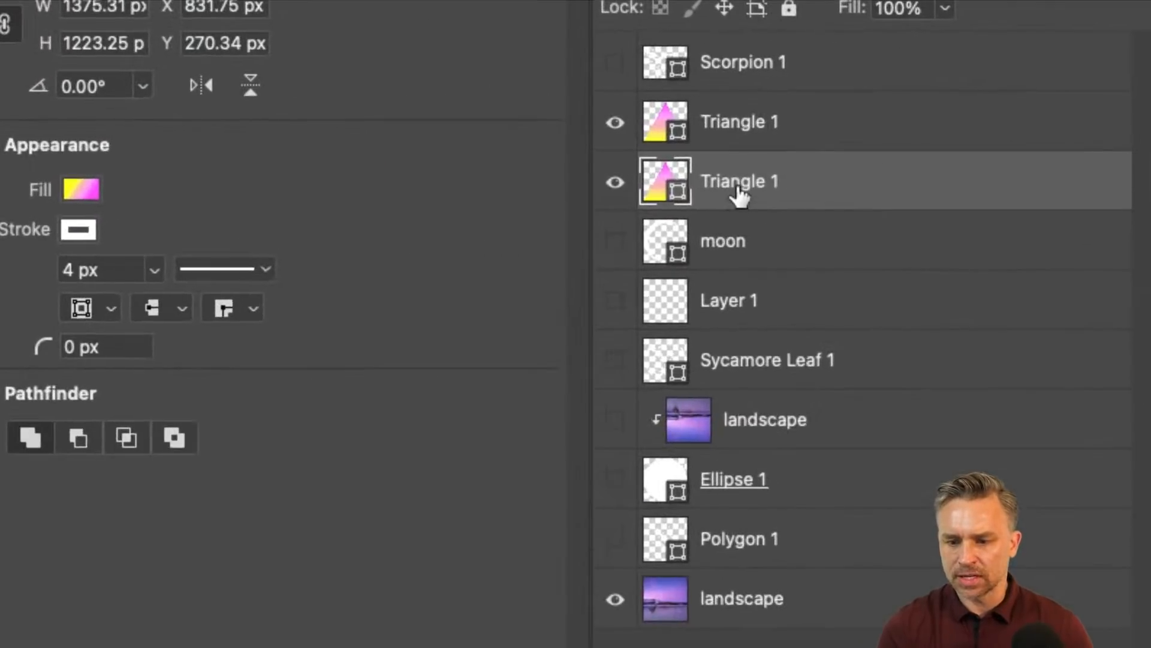
double_click(1031, 148)
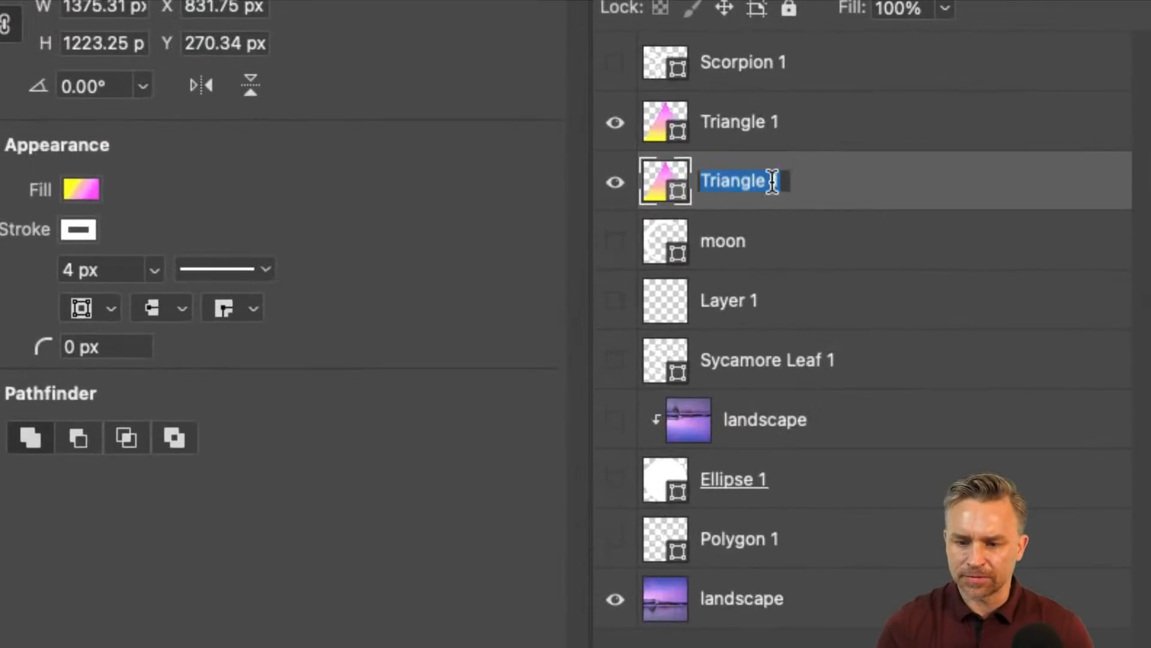
click(786, 180)
text(reflection)
key(Return)
Step: Convert the Triangle 1 reflection layer to a smart object
right_click(942, 174)
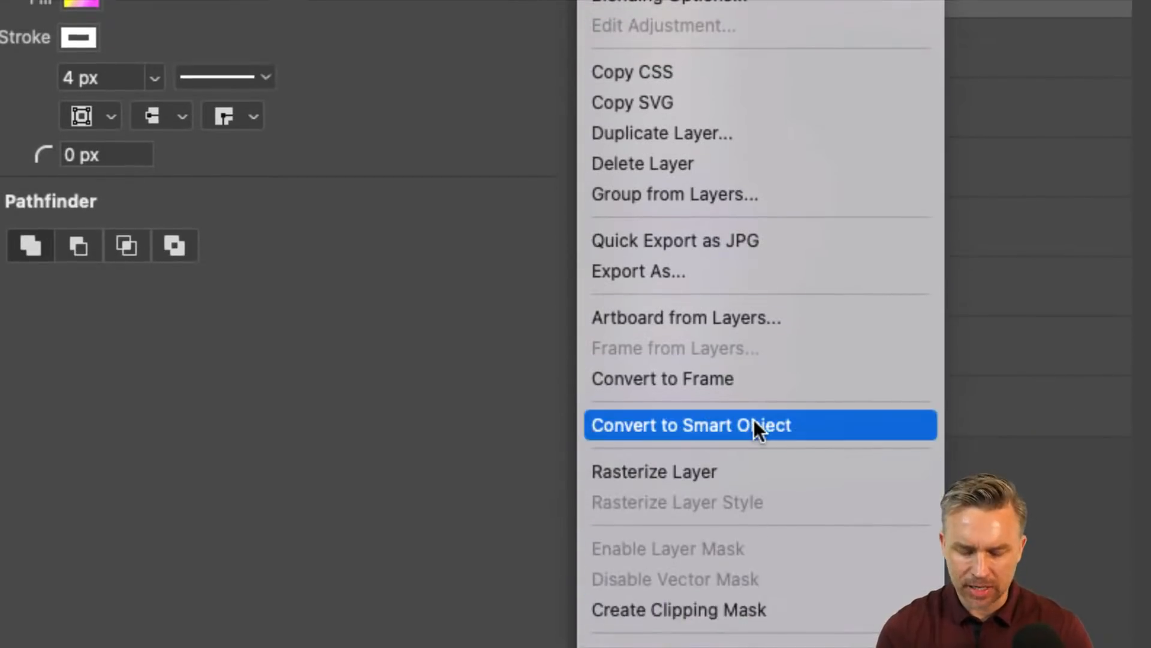
click(794, 419)
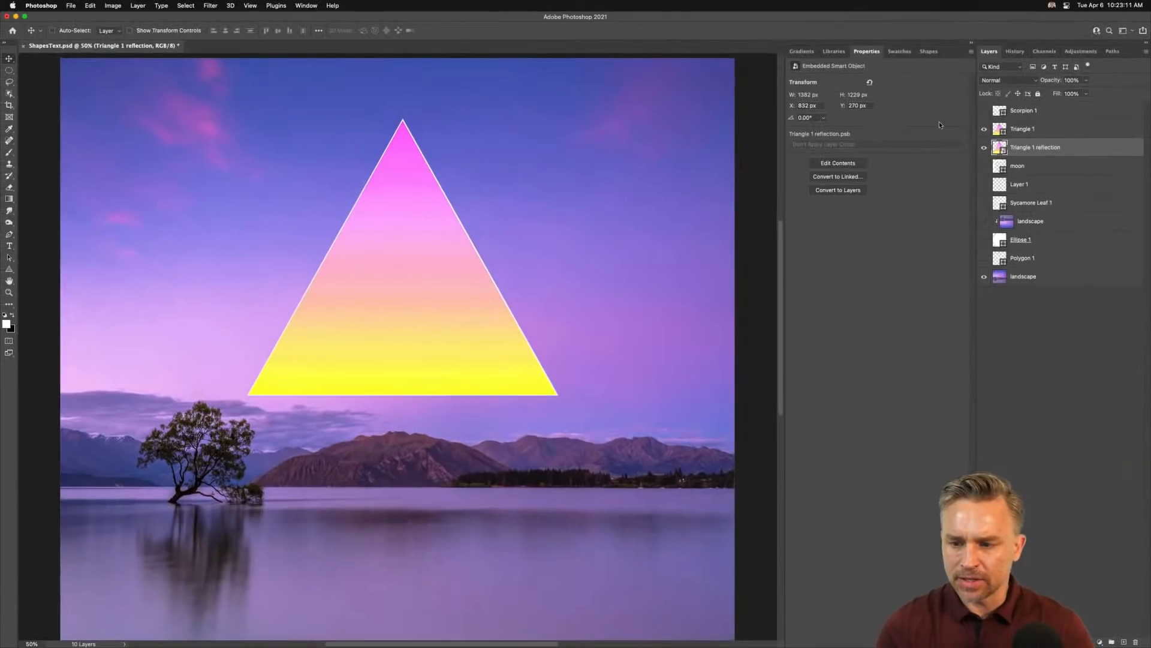
mouse_move(469, 279)
mouse_down()
mouse_move(416, 250)
mouse_move(455, 279)
mouse_up()
key(super+z)
Step: Flip the Triangle 1 reflection layer vertically and move it down onto the lake to about Y 2166 px, keeping the original triangle shown
key(super+t)
right_click(398, 255)
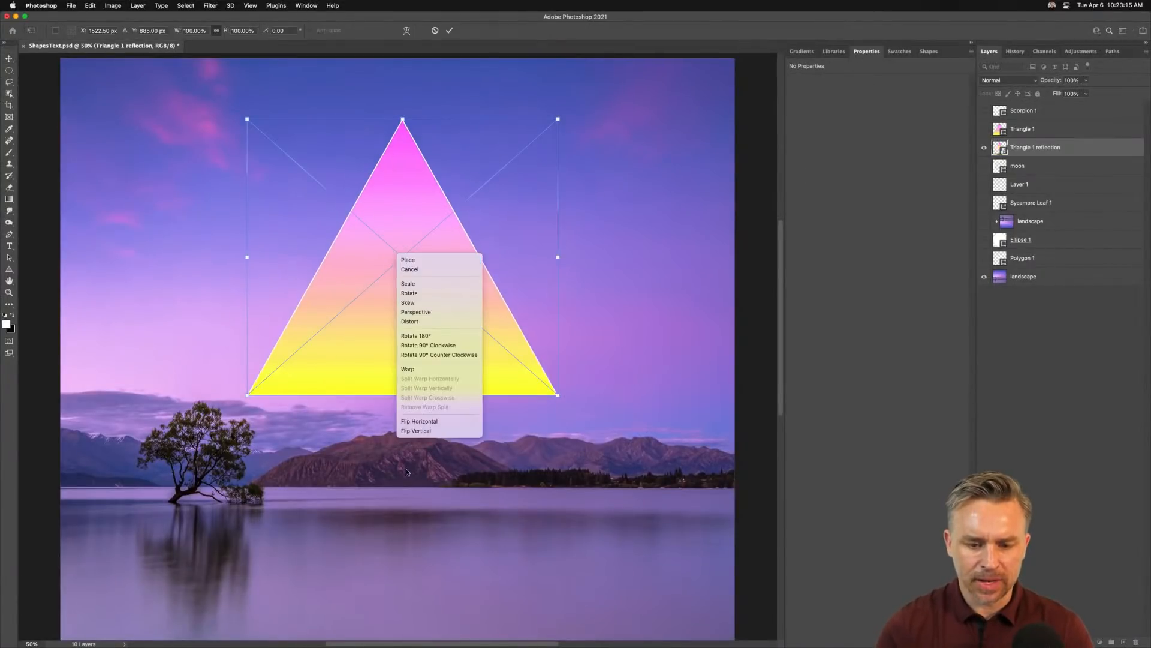
click(415, 431)
drag(386, 185, 382, 595)
key(Return)
click(984, 129)
scroll(350, 348, down, 5)
drag(342, 443, 337, 493)
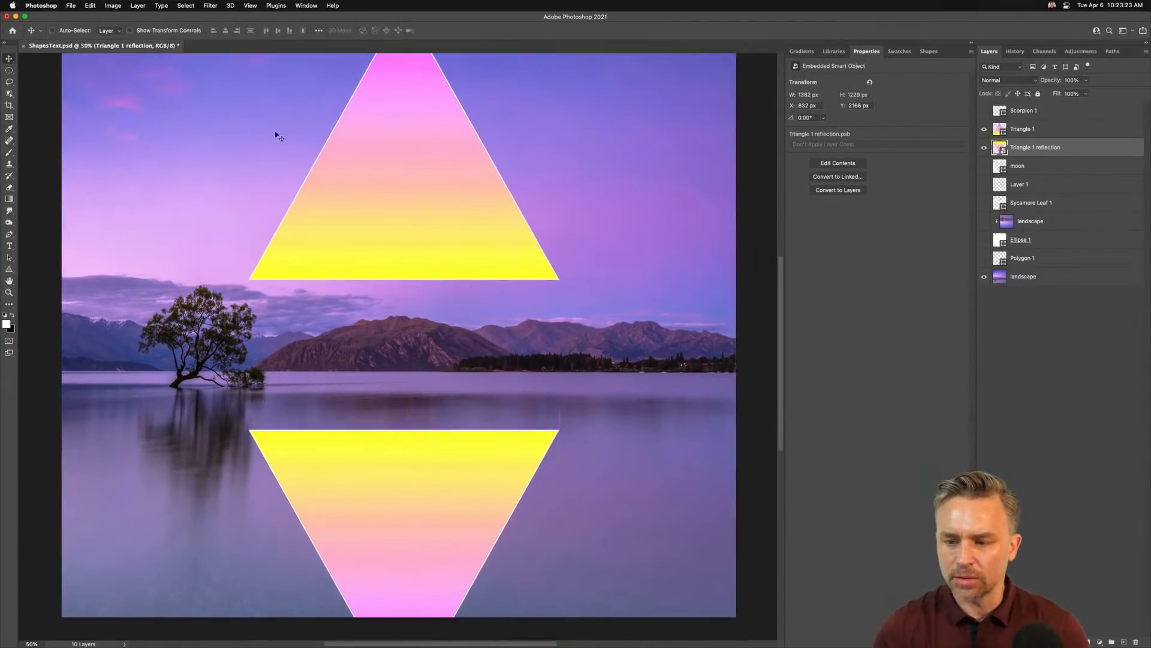
Step: Open the Blur Gallery for the Triangle 1 reflection layer and set a Field Blur of 14 px
click(209, 5)
mouse_move(288, 130)
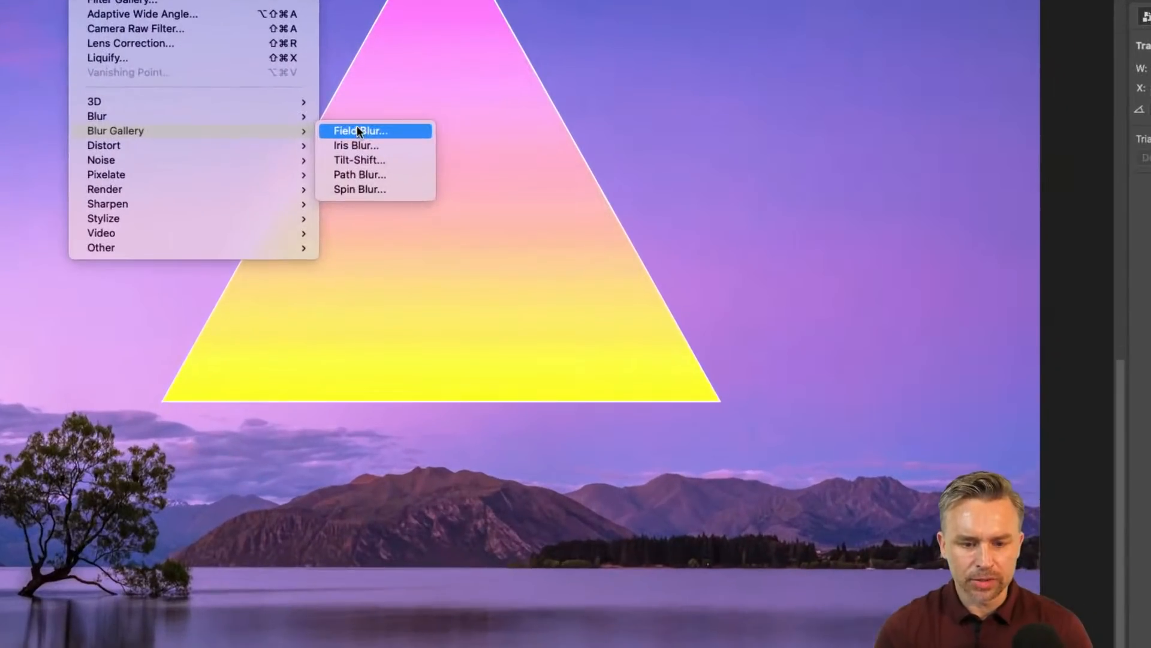
click(357, 128)
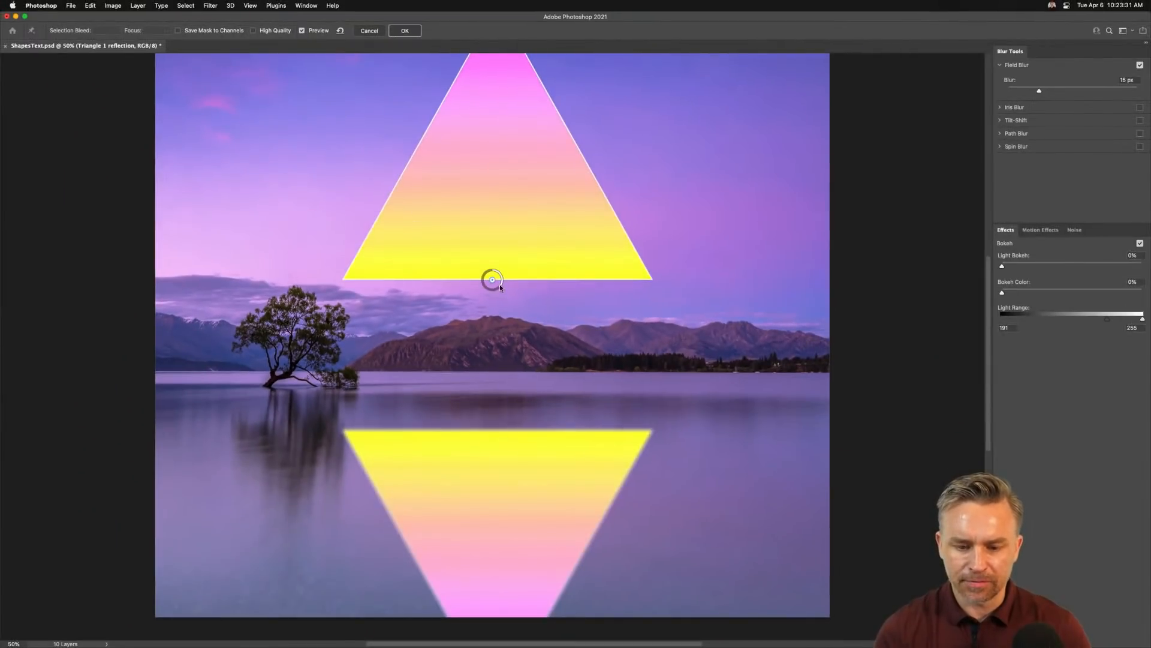
drag(501, 288, 481, 296)
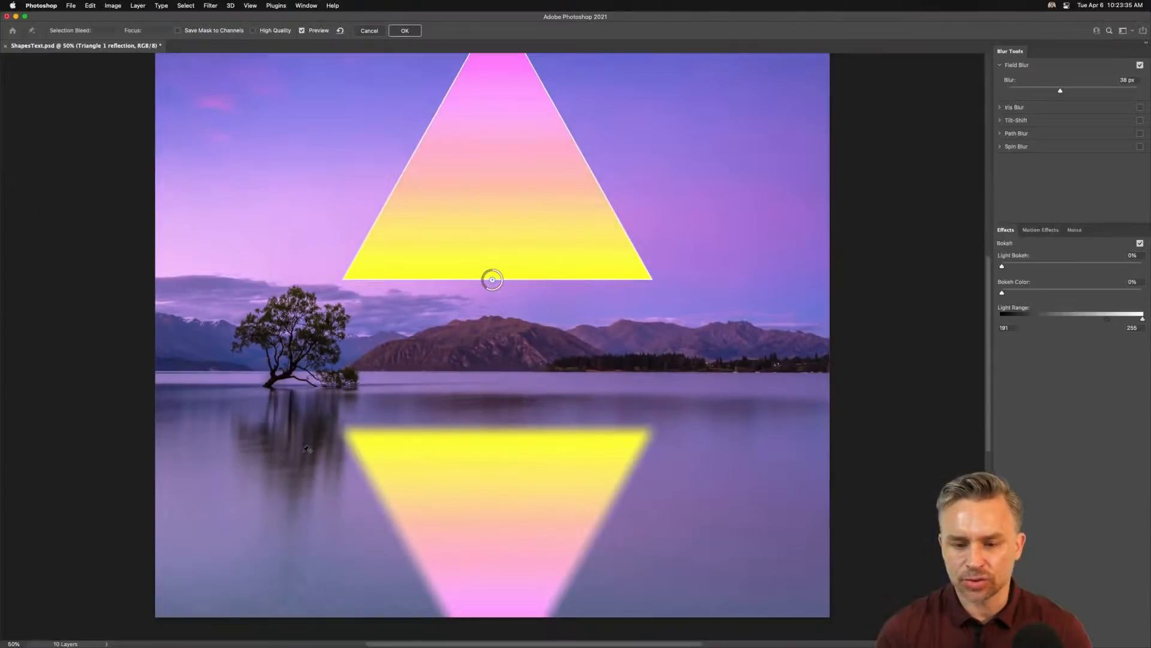
drag(488, 290, 501, 287)
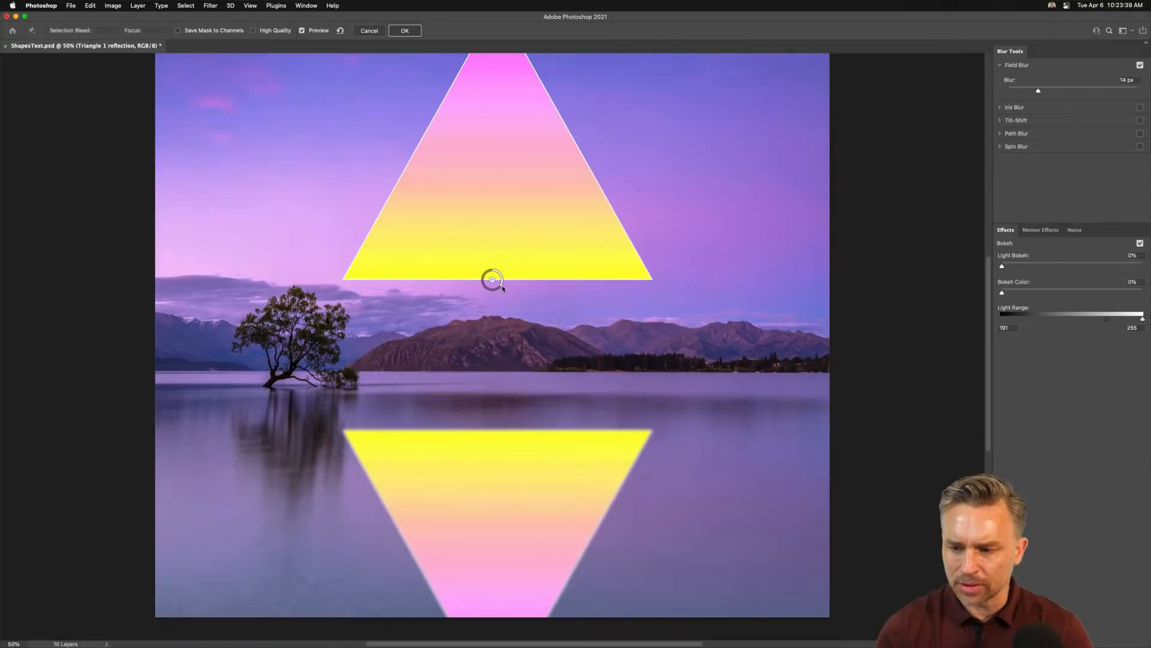
Step: Replace the Field Blur with a stronger Tilt-Shift blur centred over the mountains, with its lower focus line along the shoreline
click(1000, 120)
drag(498, 286, 498, 416)
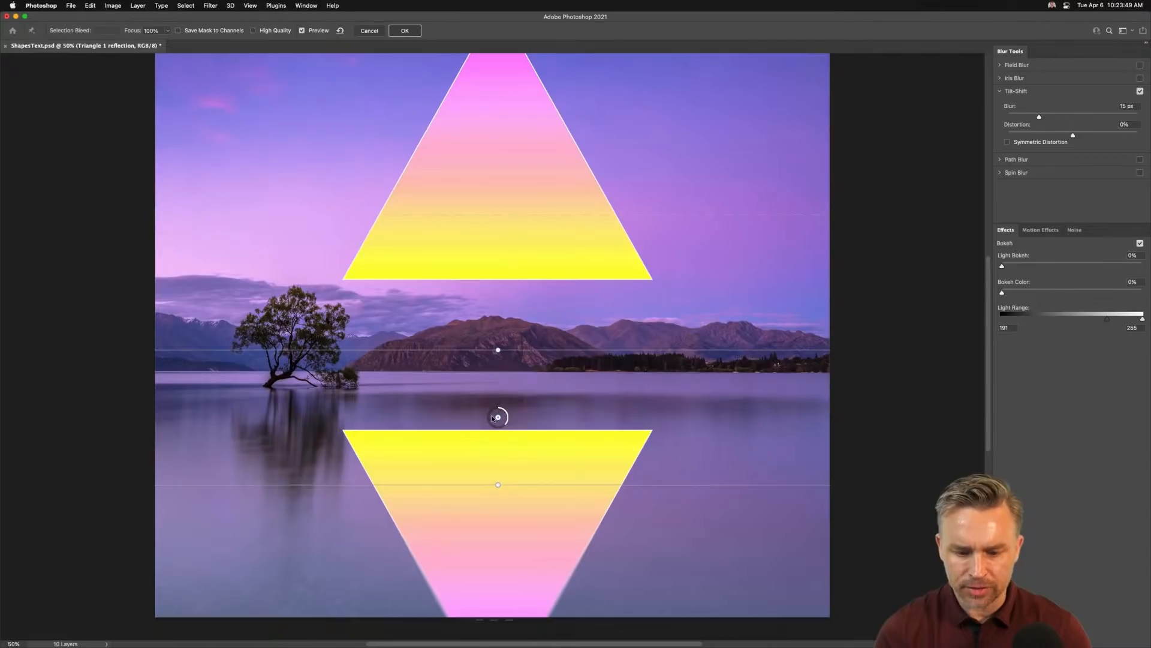
drag(497, 417, 495, 345)
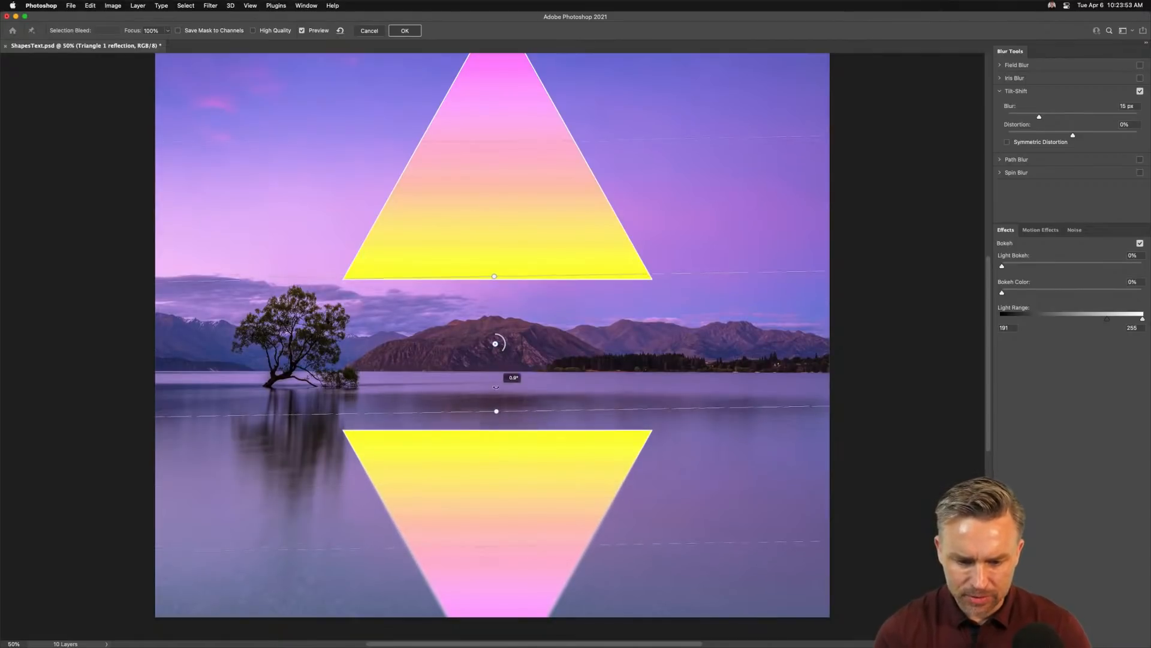
drag(332, 411, 336, 372)
drag(503, 352, 483, 352)
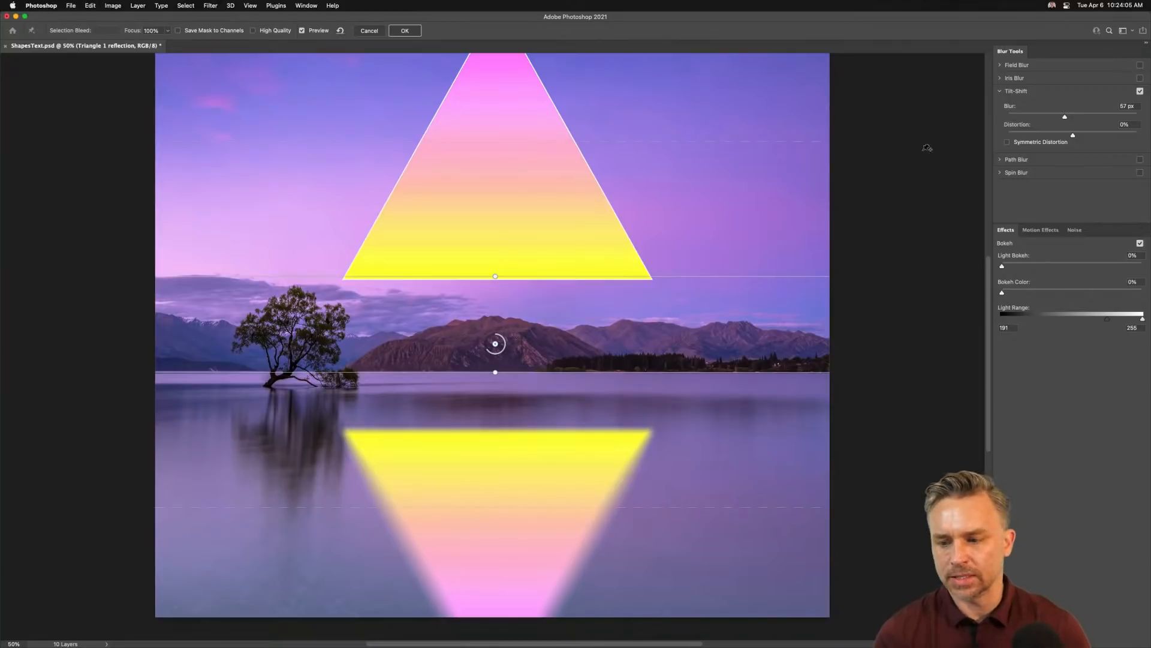
Step: Add a Path Blur whose straight path runs vertically down from just below the shoreline over the reflection, with Tilt-Shift switched off
click(1001, 160)
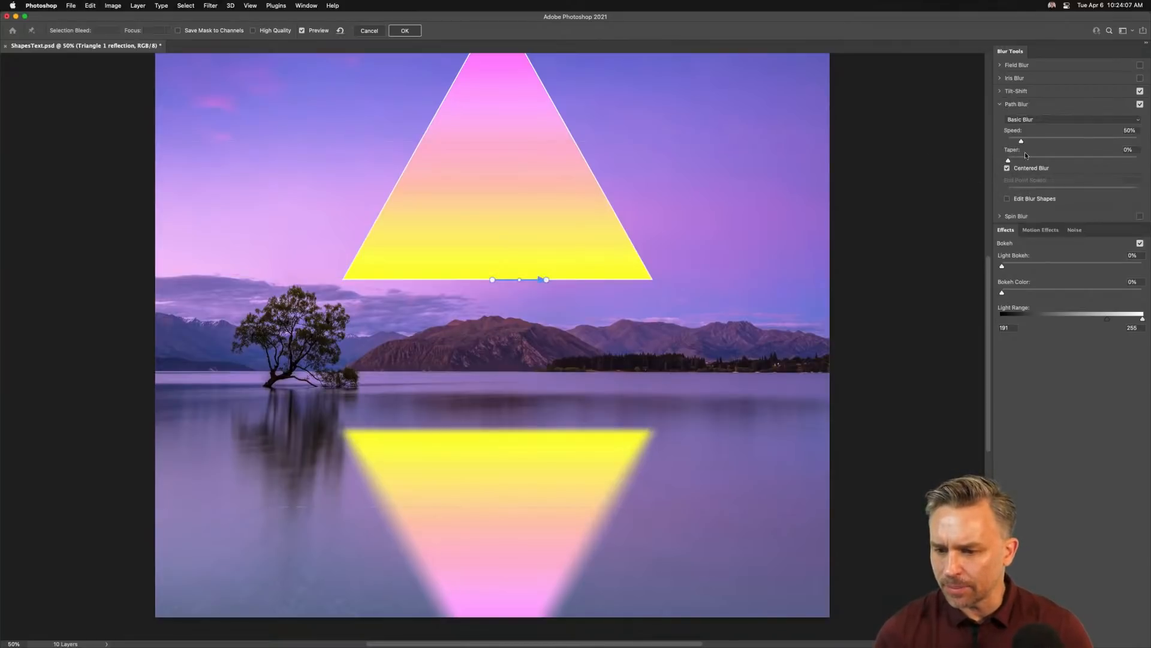
drag(545, 281, 494, 405)
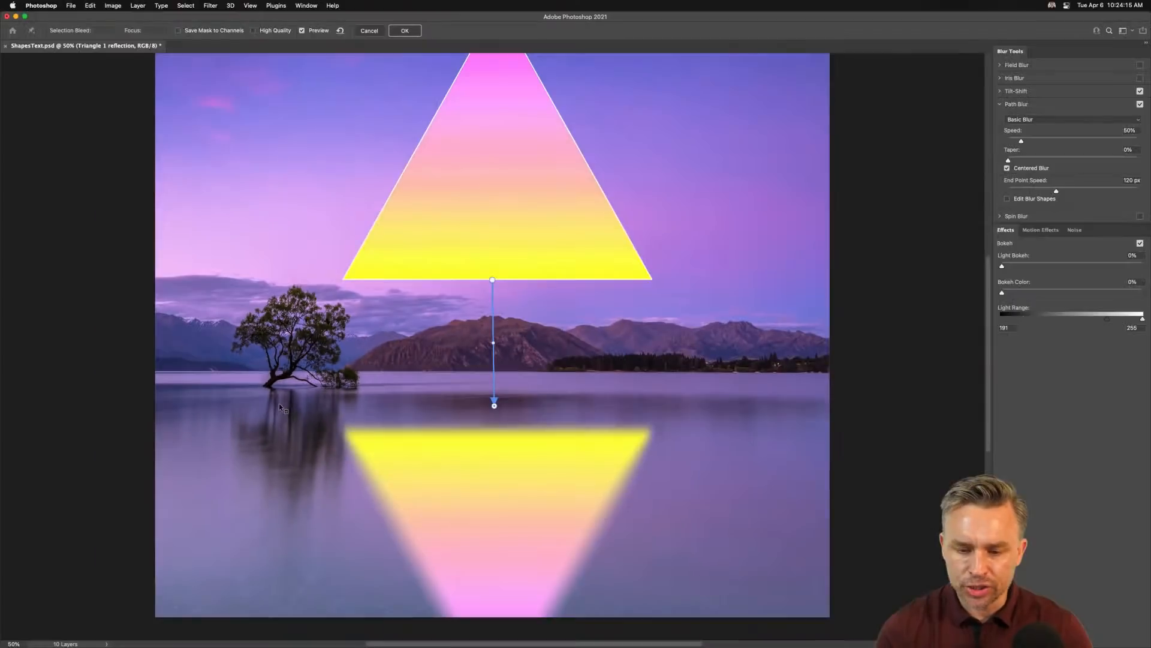
click(1141, 93)
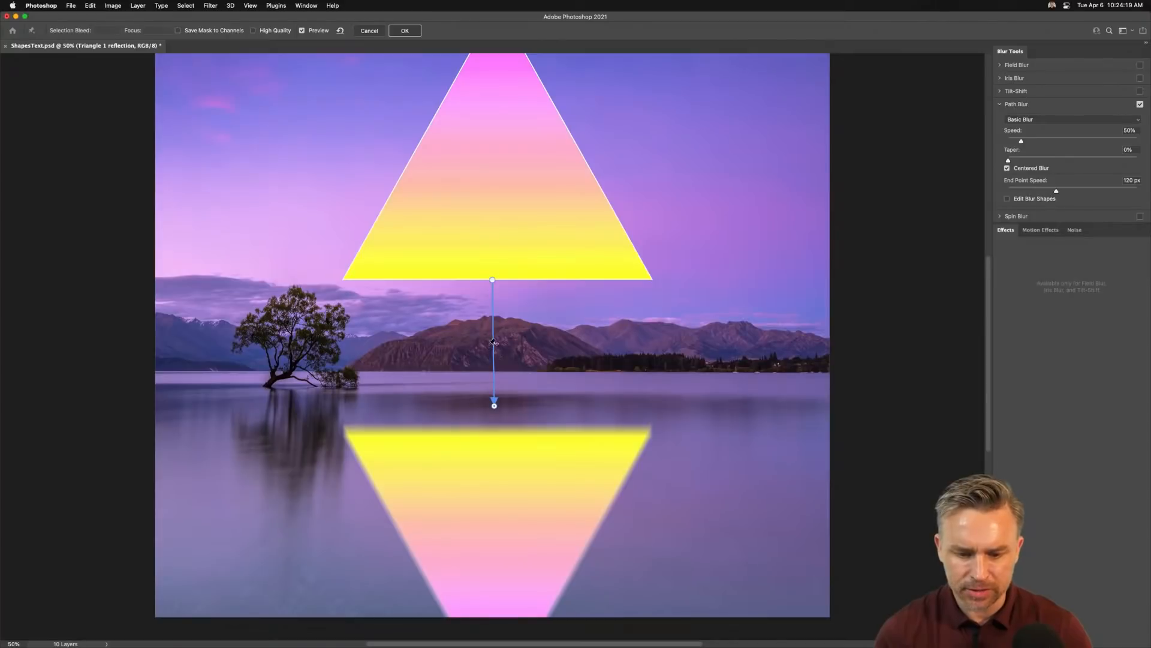
drag(493, 344, 581, 400)
drag(495, 406, 618, 518)
drag(490, 280, 581, 375)
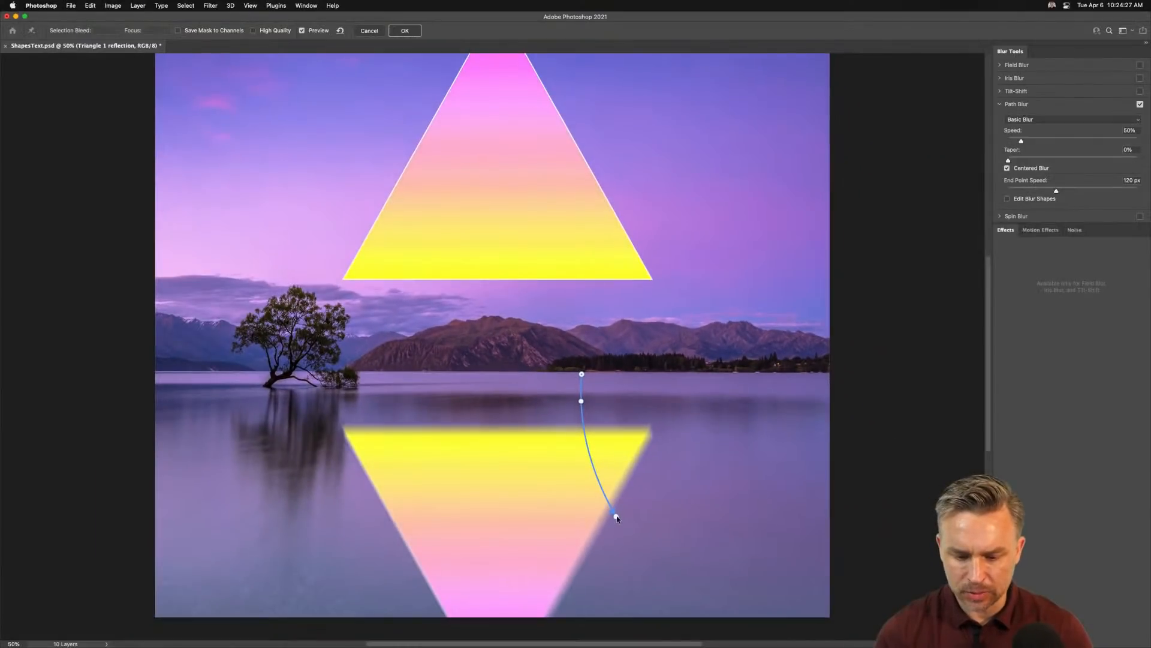
drag(616, 518, 580, 516)
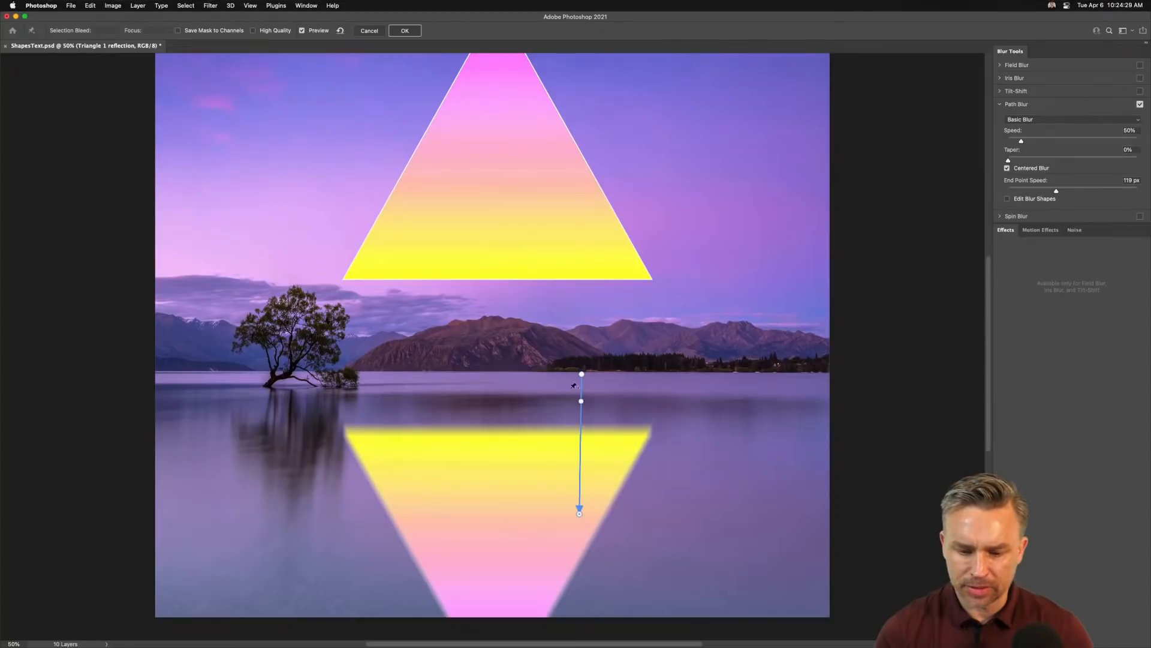
drag(581, 376, 581, 388)
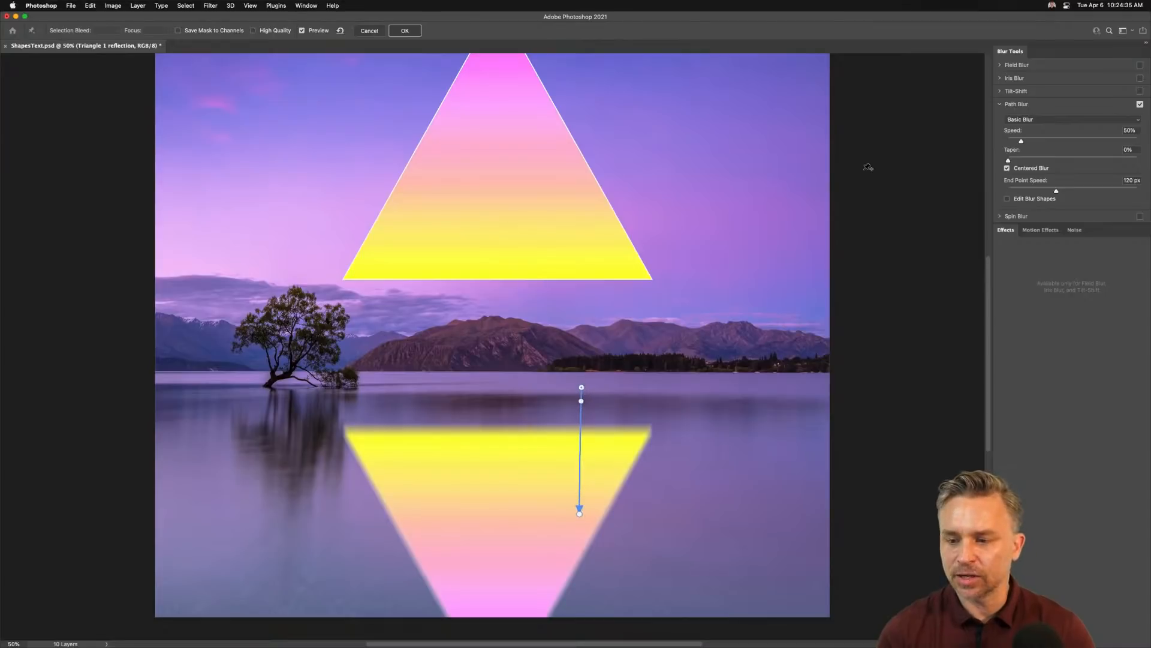
Step: Apply the Tilt-Shift and Path blurs together, and set the Triangle 1 reflection layer's blend mode to Overlay
click(1140, 91)
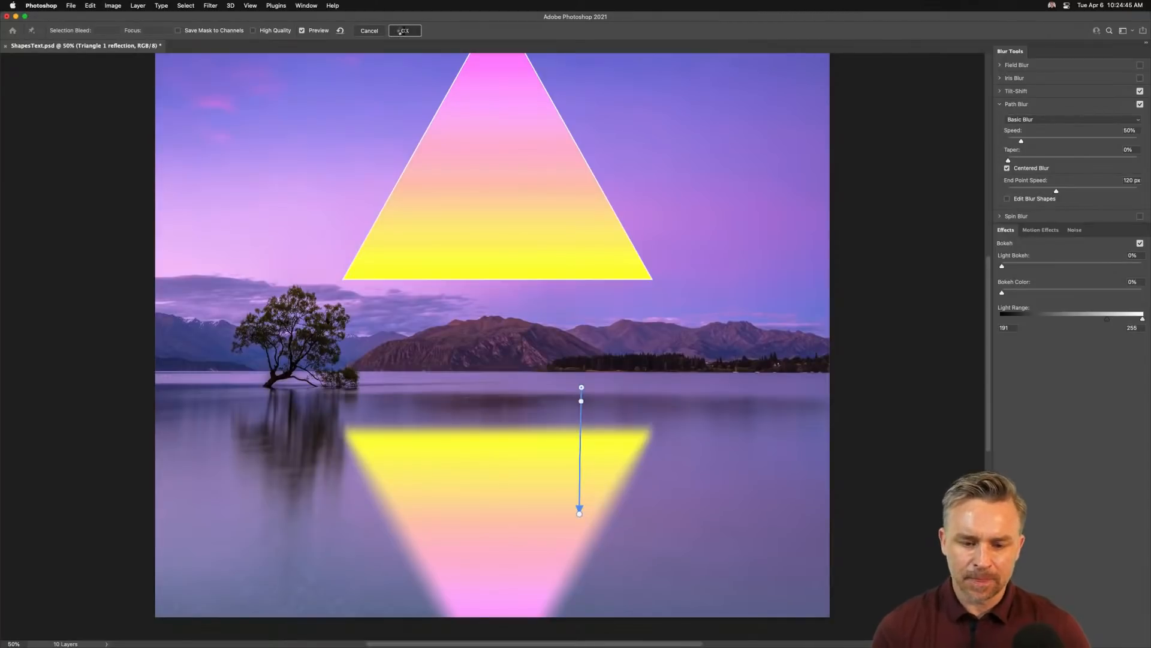
click(405, 31)
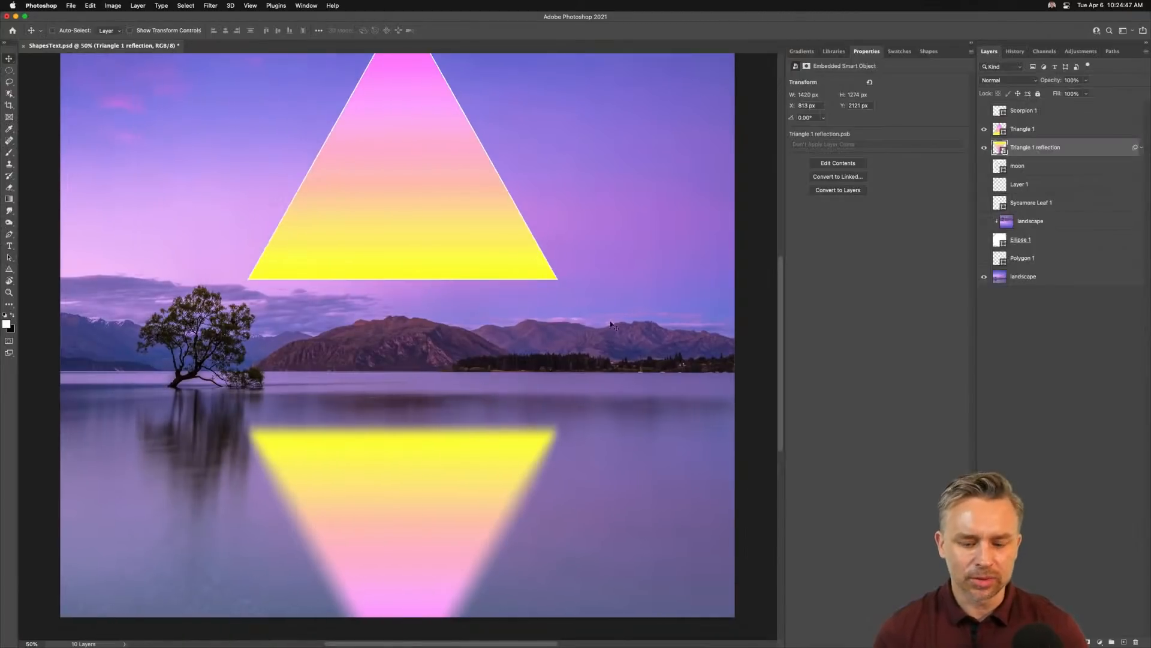
click(1004, 80)
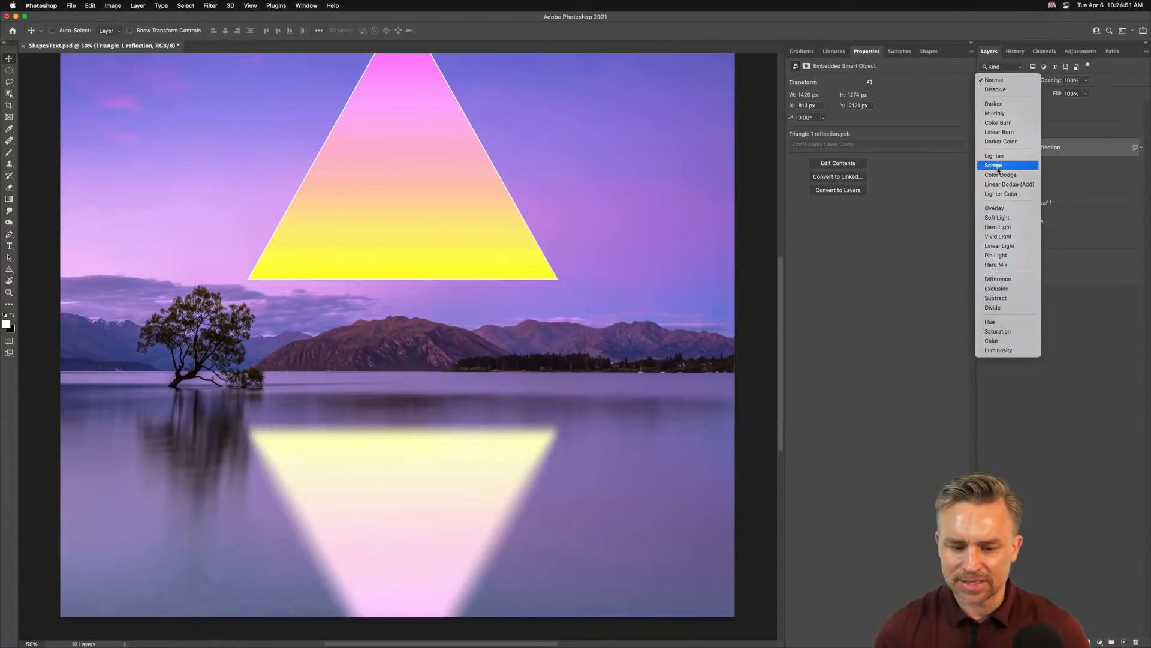
click(999, 208)
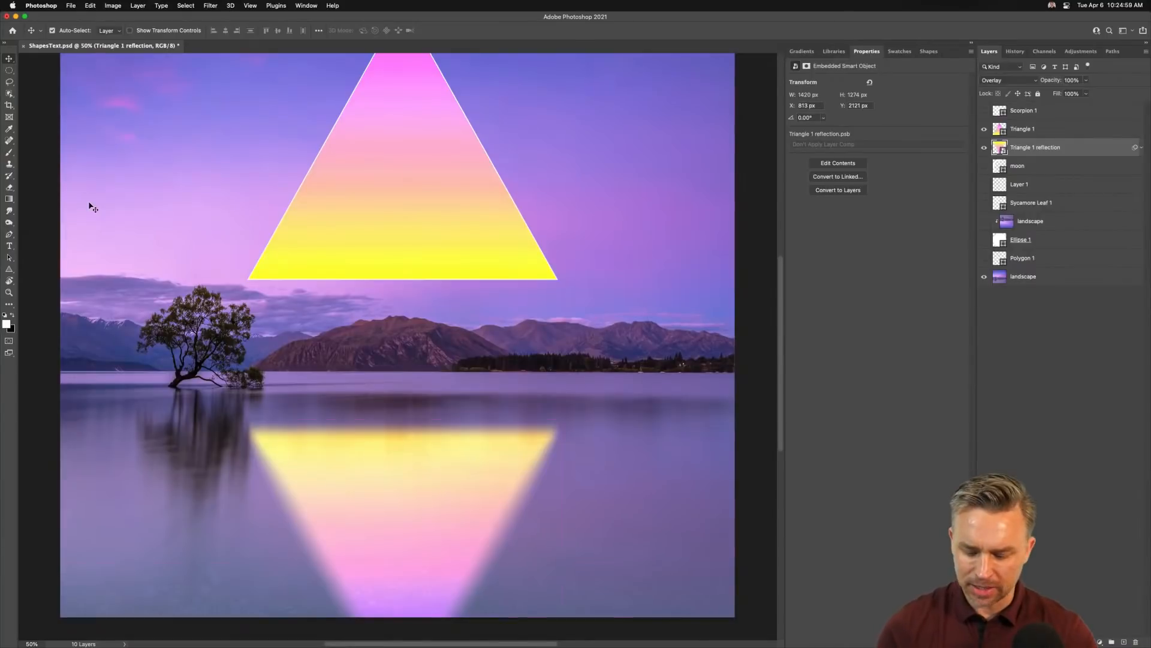
Step: Lower the upper triangle to about Y 369 px and adjust the reflection's position on the lake to Y 2118 px
key(super+minus)
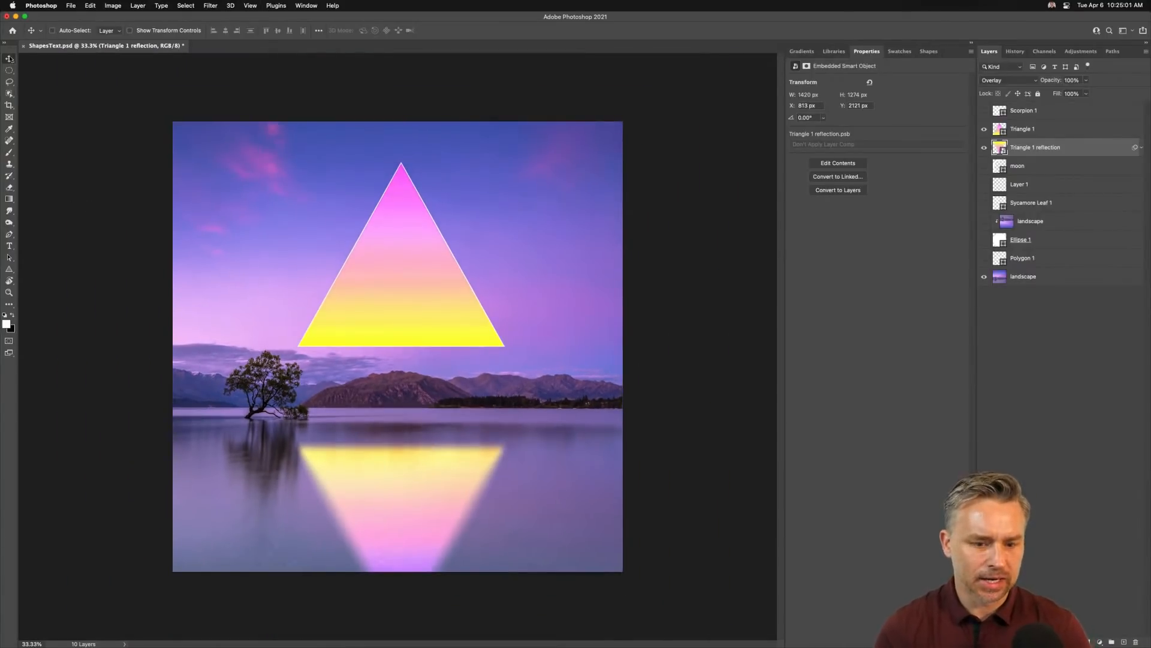
click(1041, 133)
drag(406, 283, 404, 301)
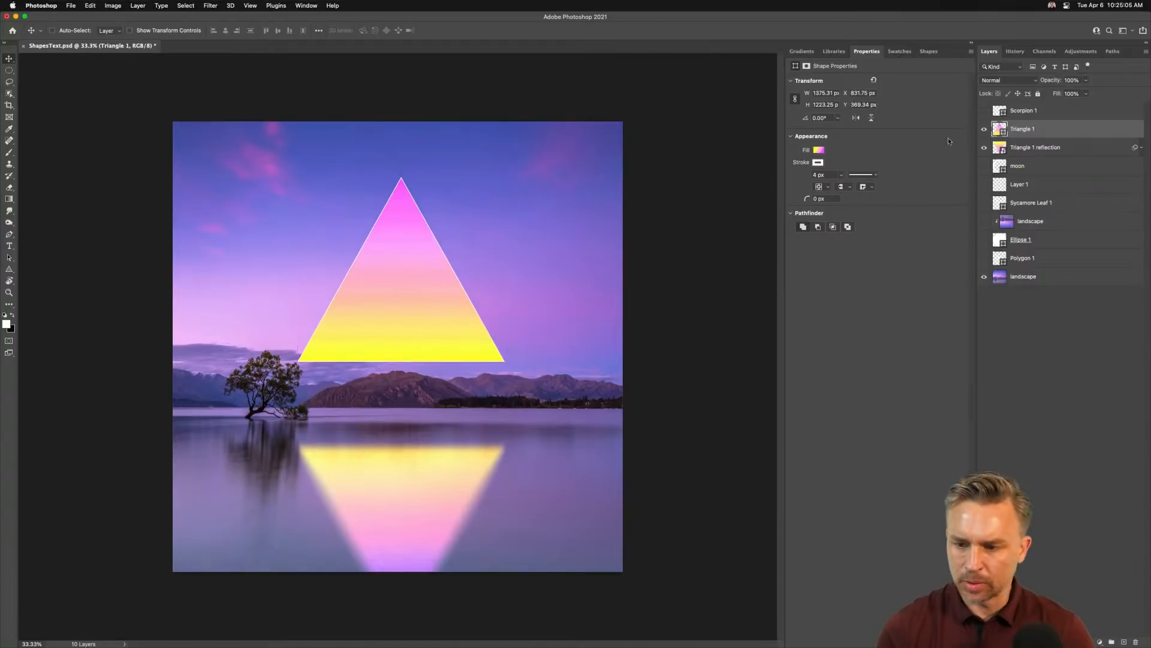
click(1060, 145)
drag(314, 479, 318, 501)
drag(372, 288, 373, 272)
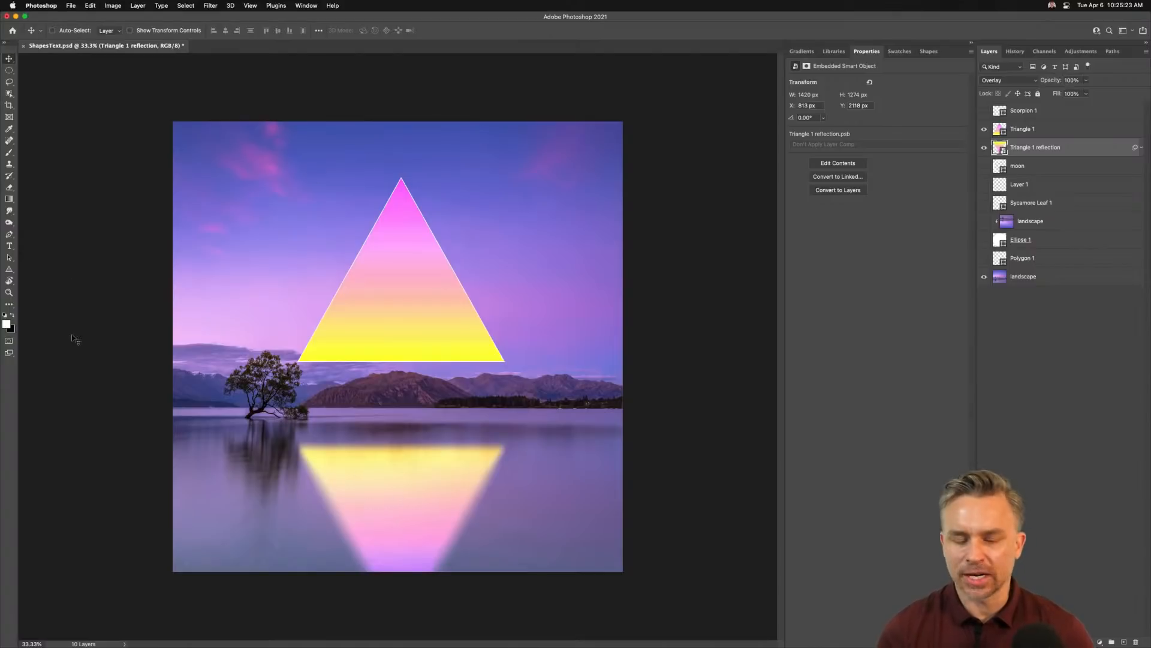
Step: Draw an unfilled white-outlined circle about 1442 px across, centred over the upper triangle, and nudge it to about Y 397 px
click(9, 269)
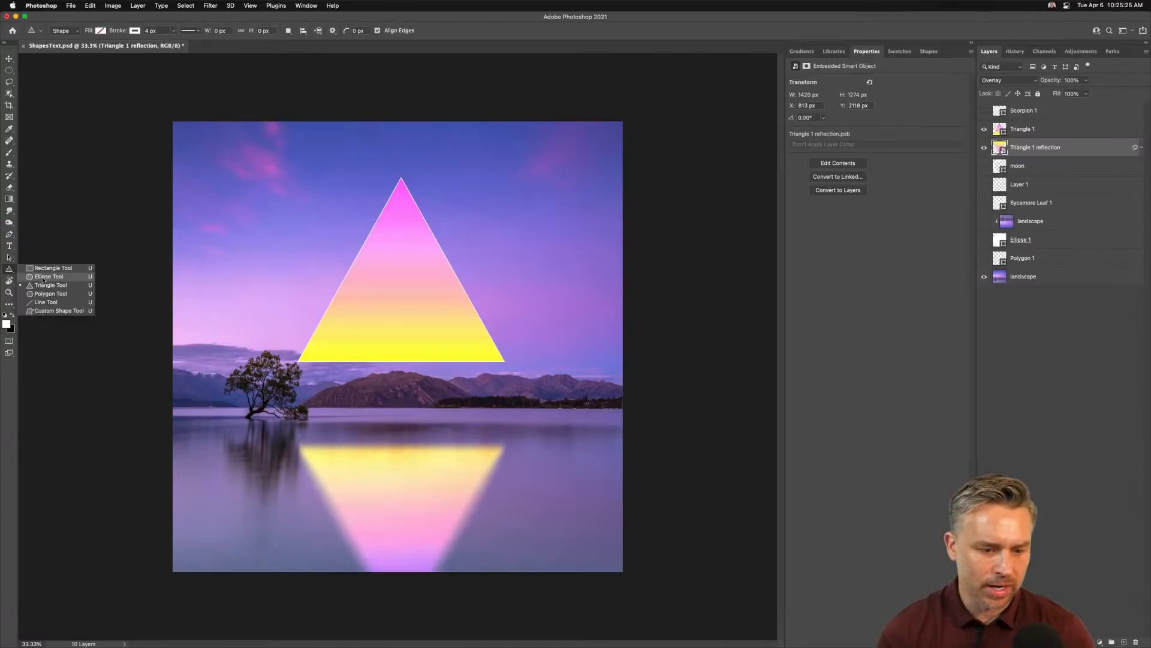
click(48, 277)
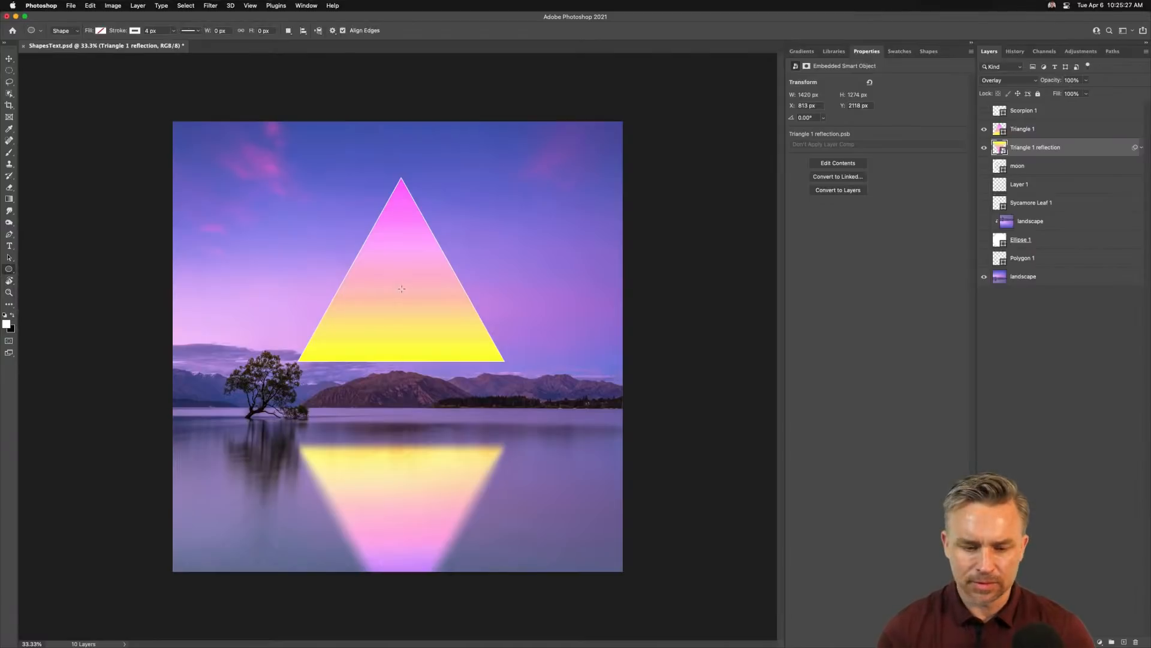
drag(397, 289, 562, 397)
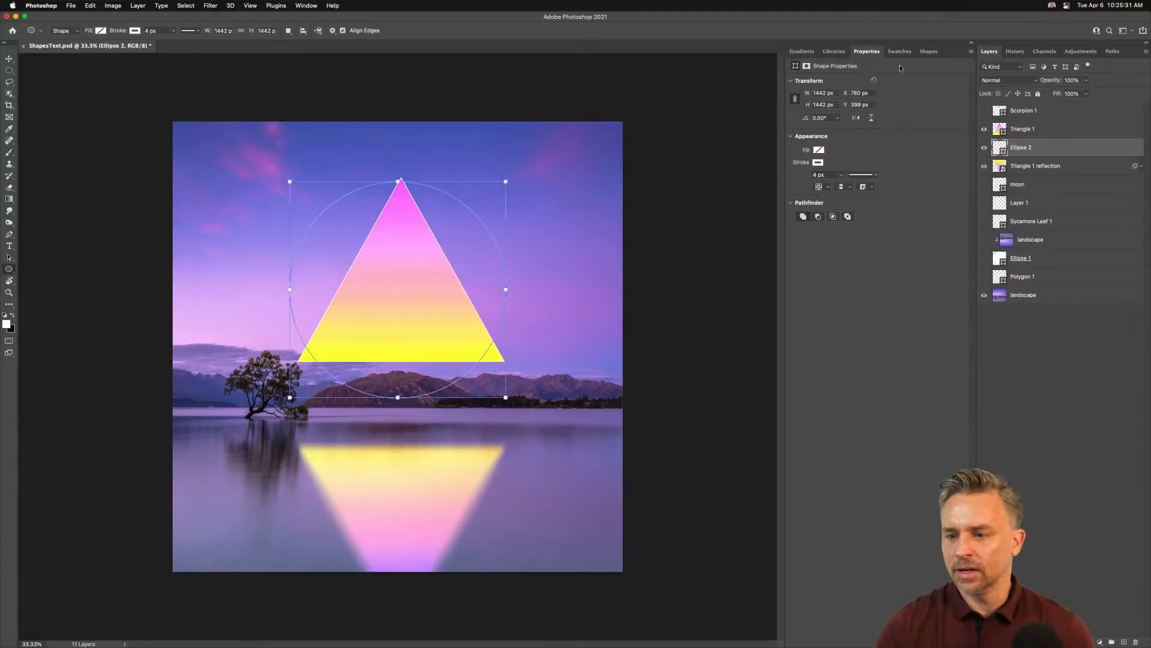
key(v)
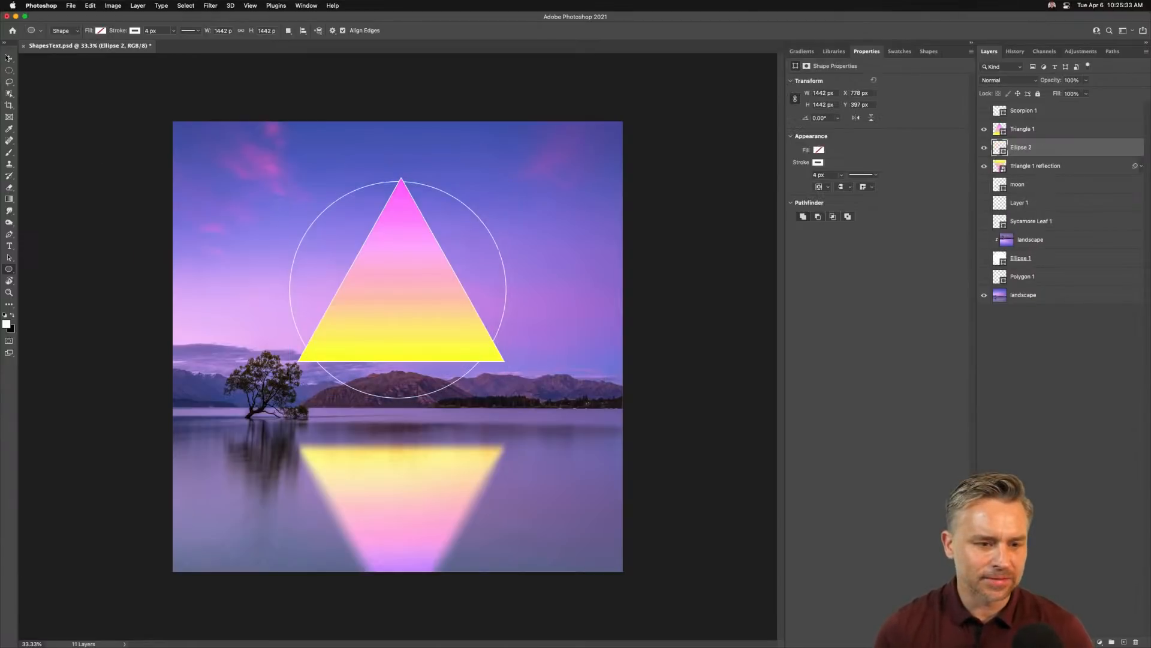
Step: Open the Triangle 1 reflection smart object side by side with the main document and copy the Ellipse 2 layer into it
double_click(999, 166)
key(super+2)
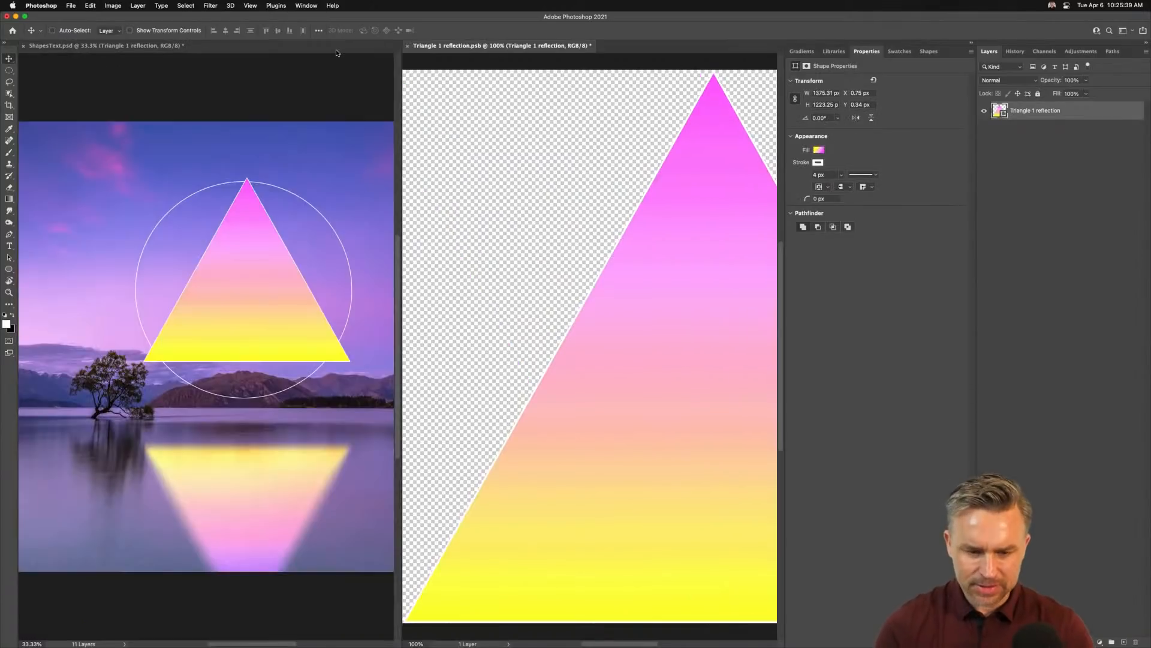
click(368, 118)
drag(1035, 150, 630, 241)
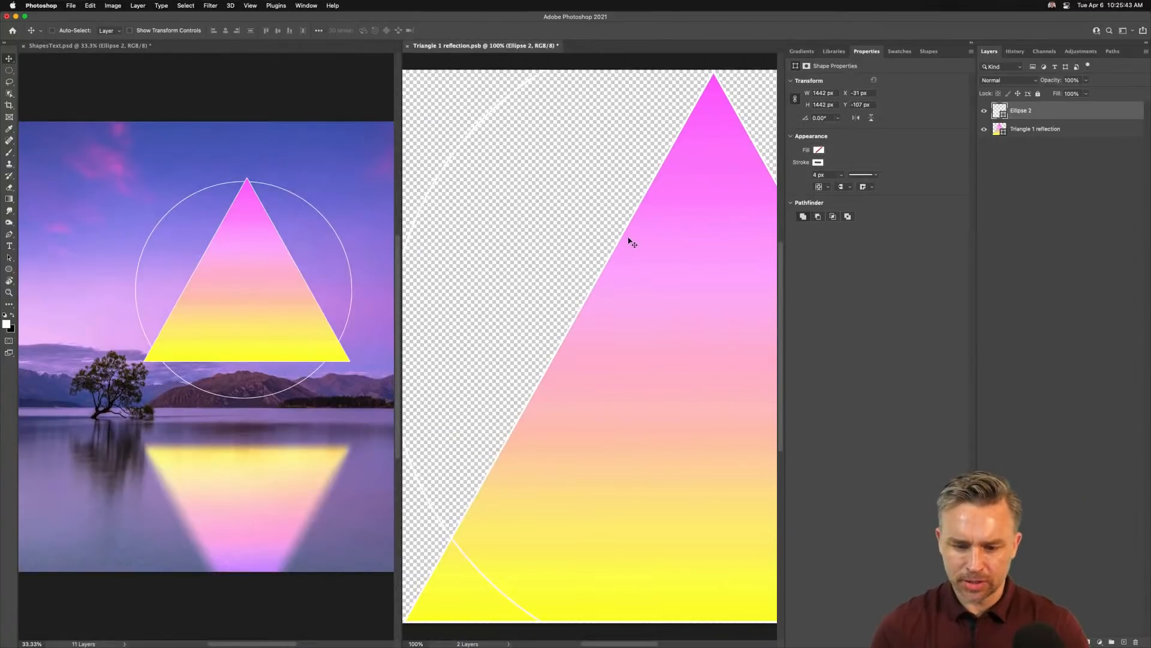
Step: Expand the smart object's canvas with Reveal All to fit the whole circle
key(super+minus)
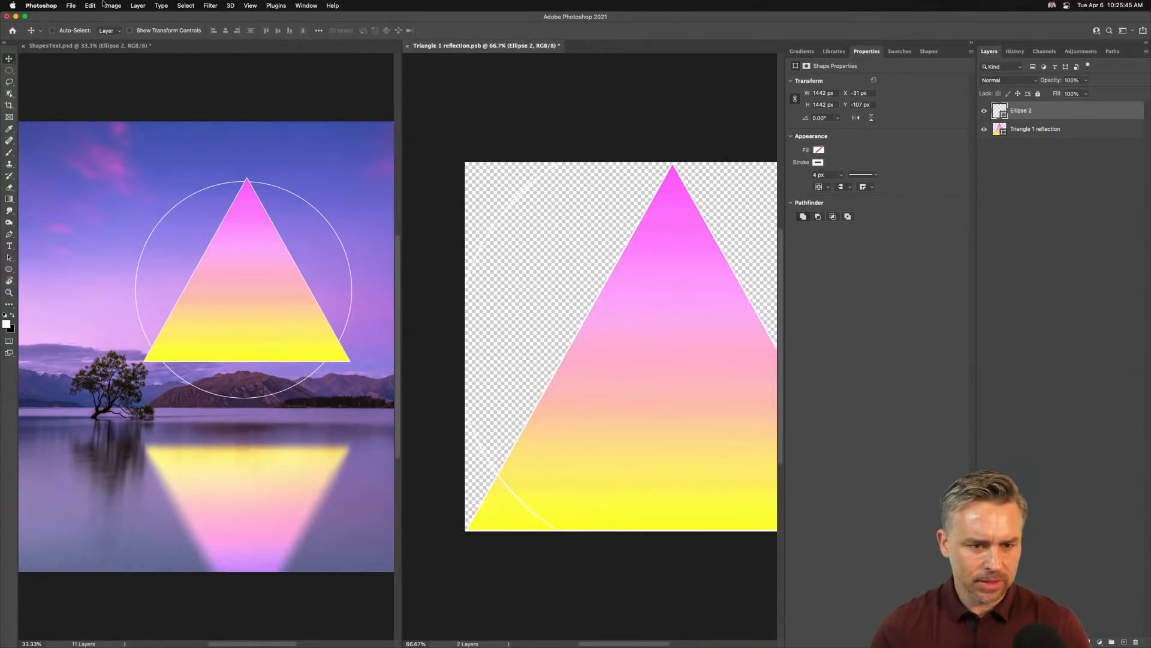
click(108, 5)
click(126, 113)
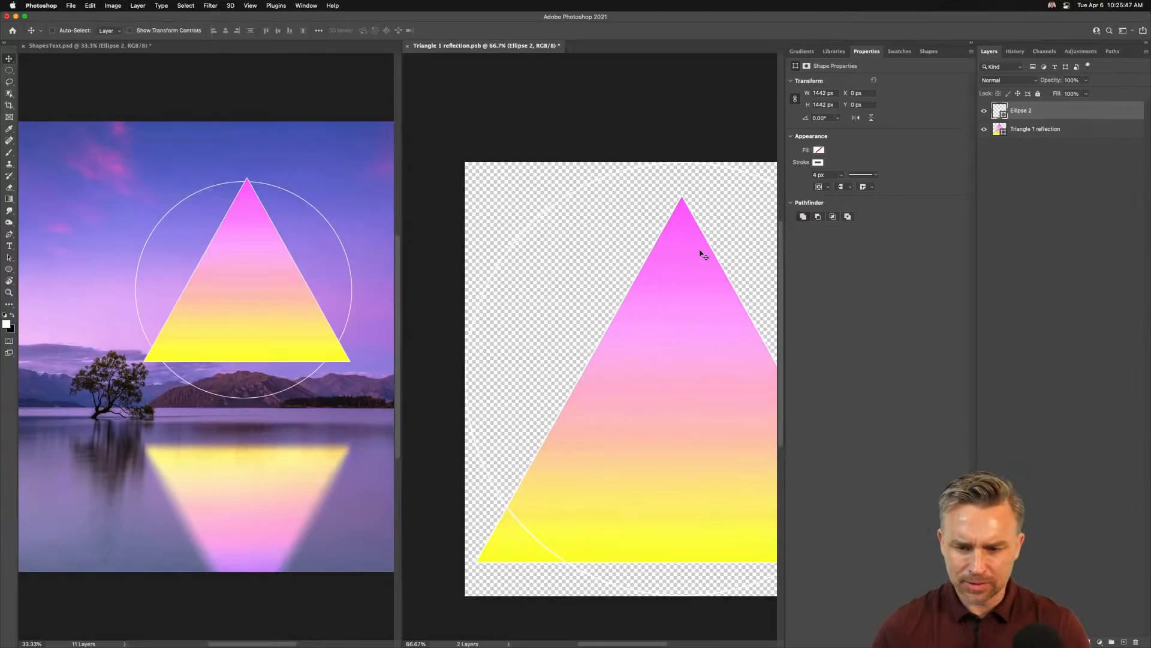
Step: Lower the circle inside the smart object to Y 162 px, then save and close the Triangle 1 reflection document
drag(623, 258, 625, 311)
key(super+s)
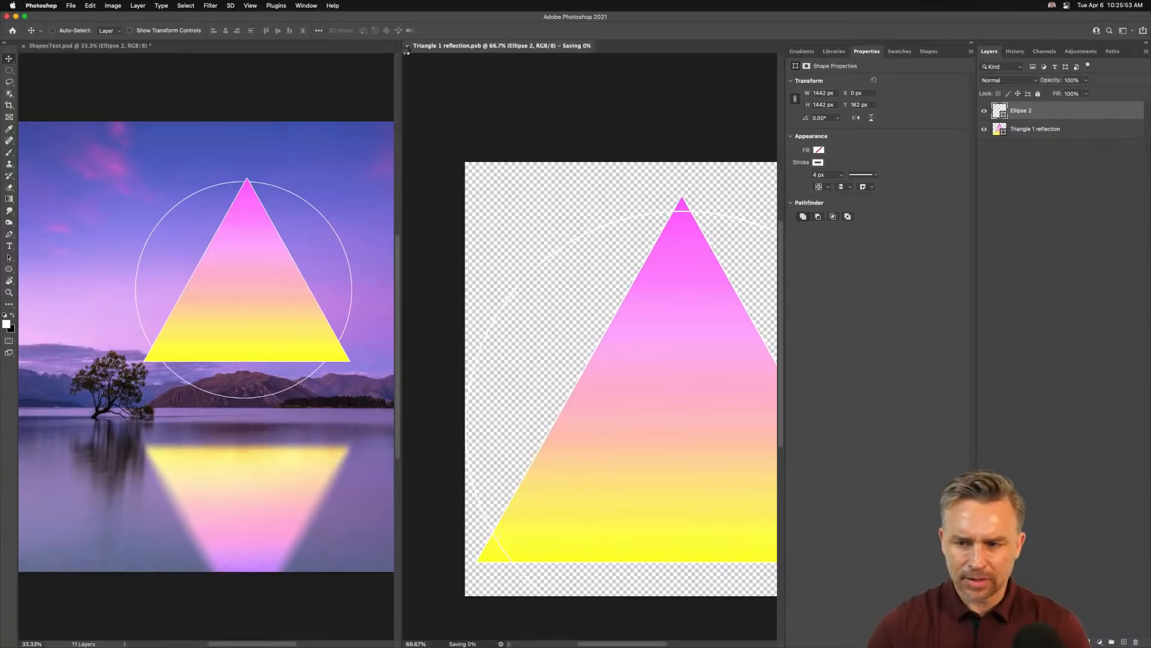
click(407, 47)
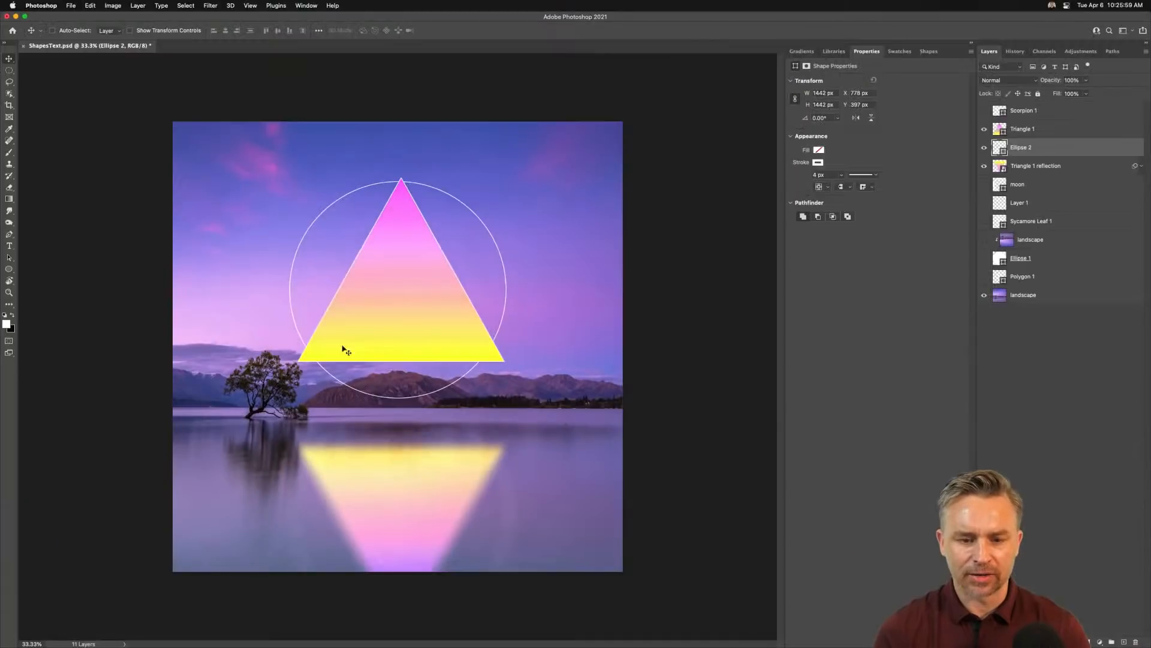
Step: Move the Triangle 1 and Ellipse 2 layers up together over the landscape to about Y 269 px
shift+click(1033, 134)
drag(325, 324, 325, 309)
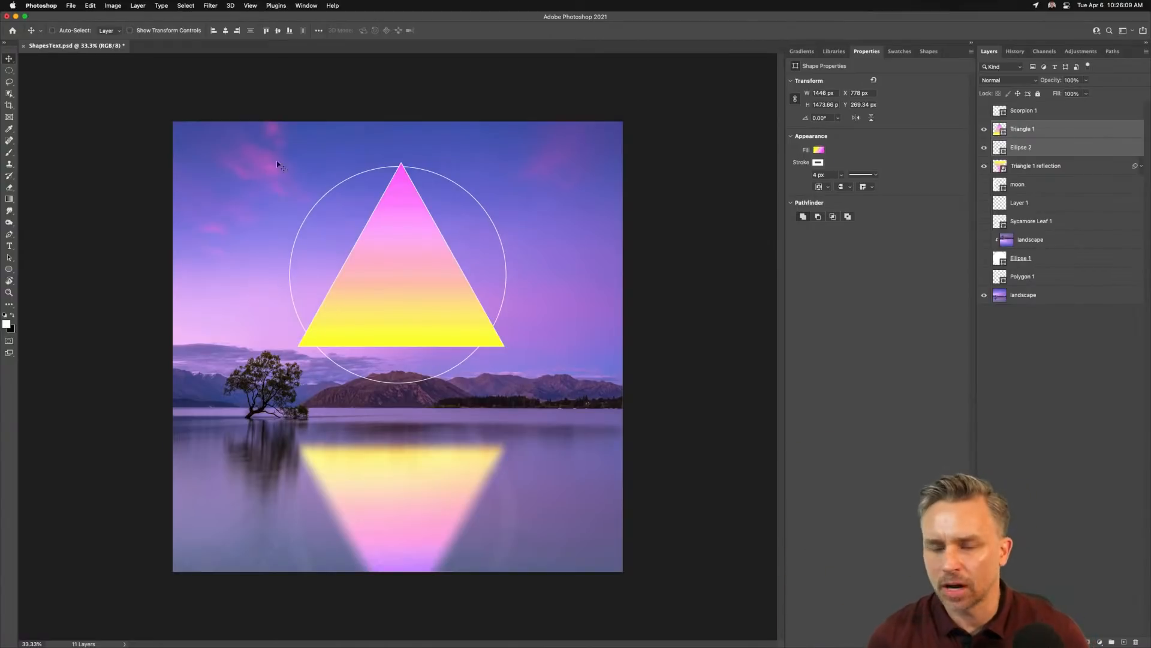
click(90, 5)
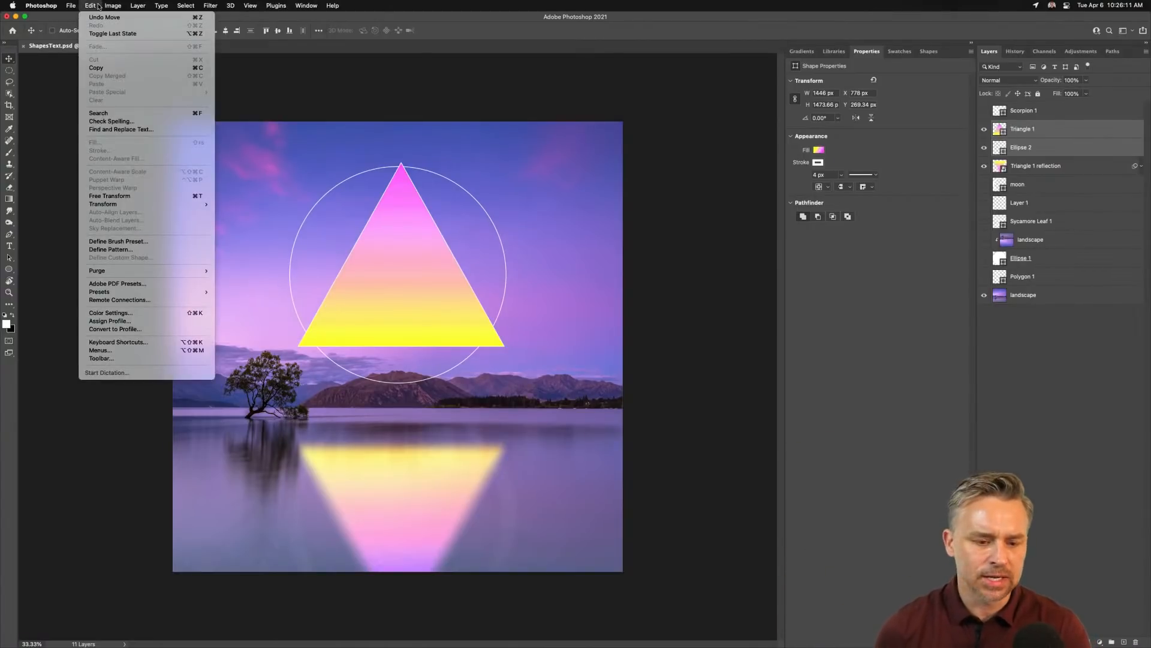
click(98, 5)
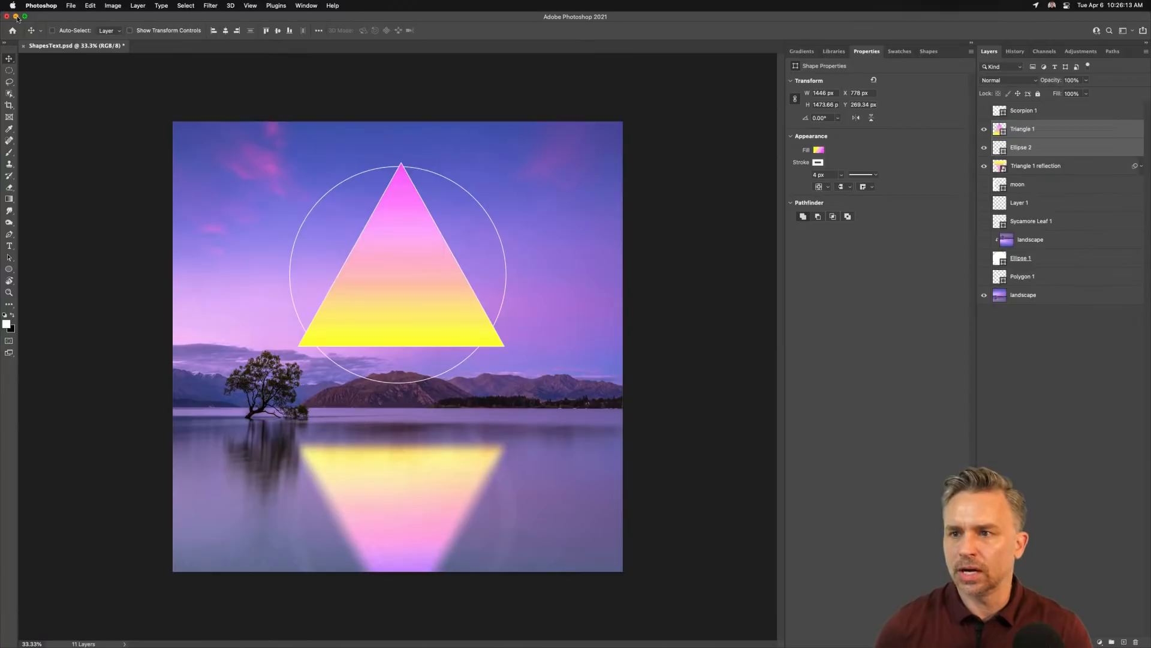